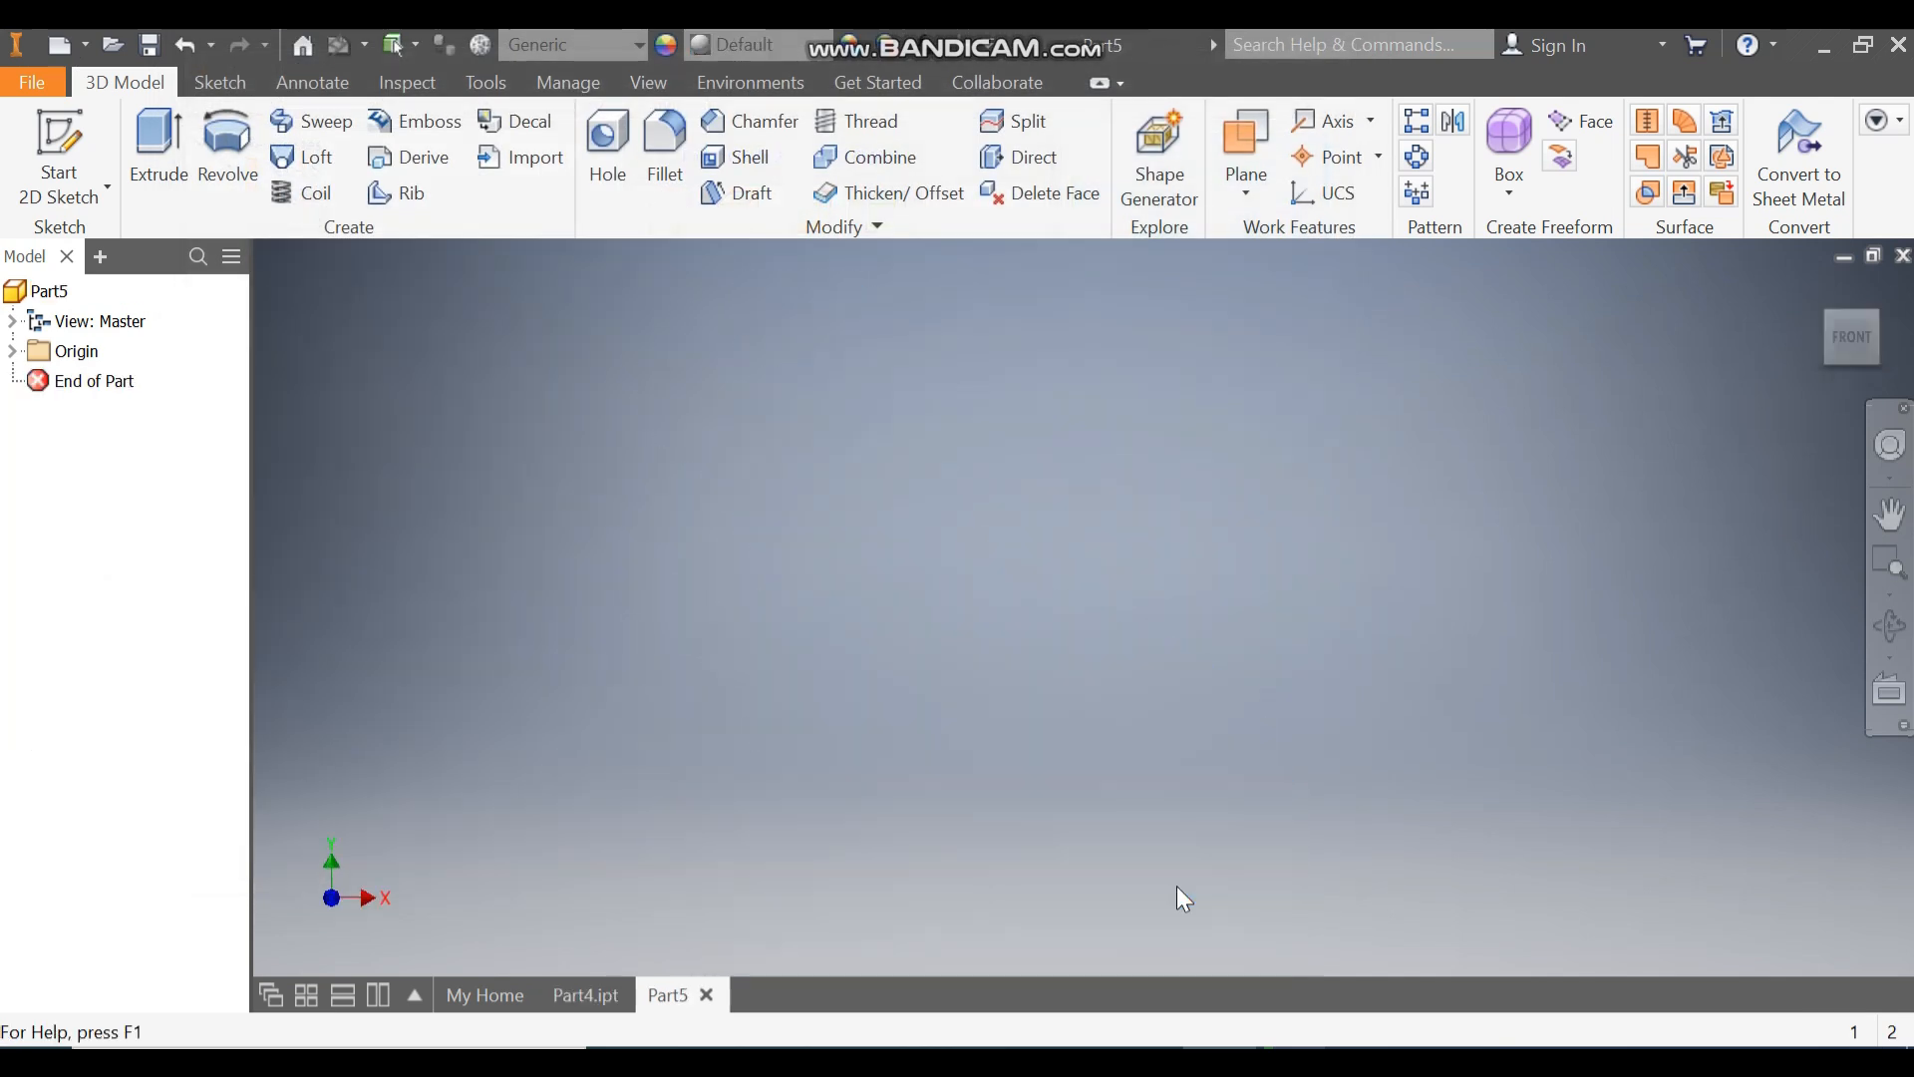
# - Start a sketch on the XY plane and draw a 36 mm diameter circle centred on the origin
pyautogui.click(75, 148)
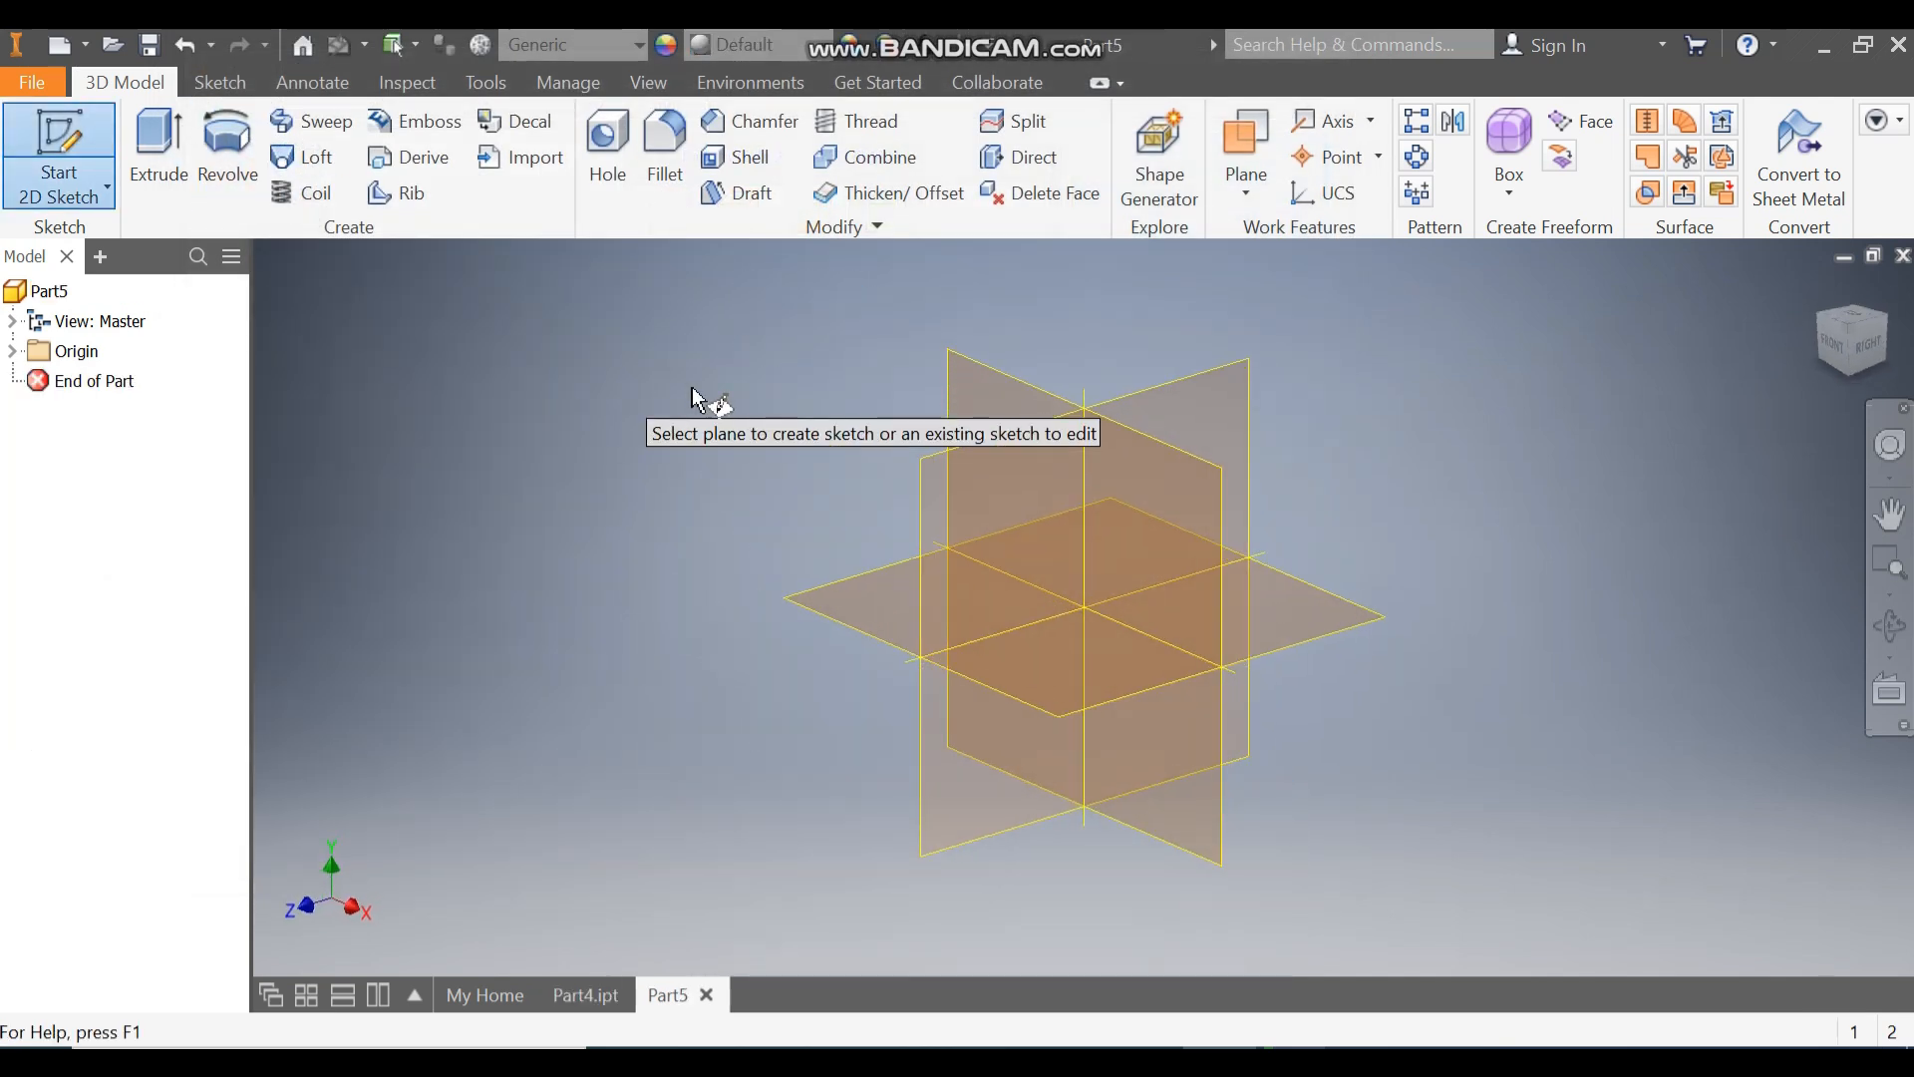
pyautogui.click(985, 387)
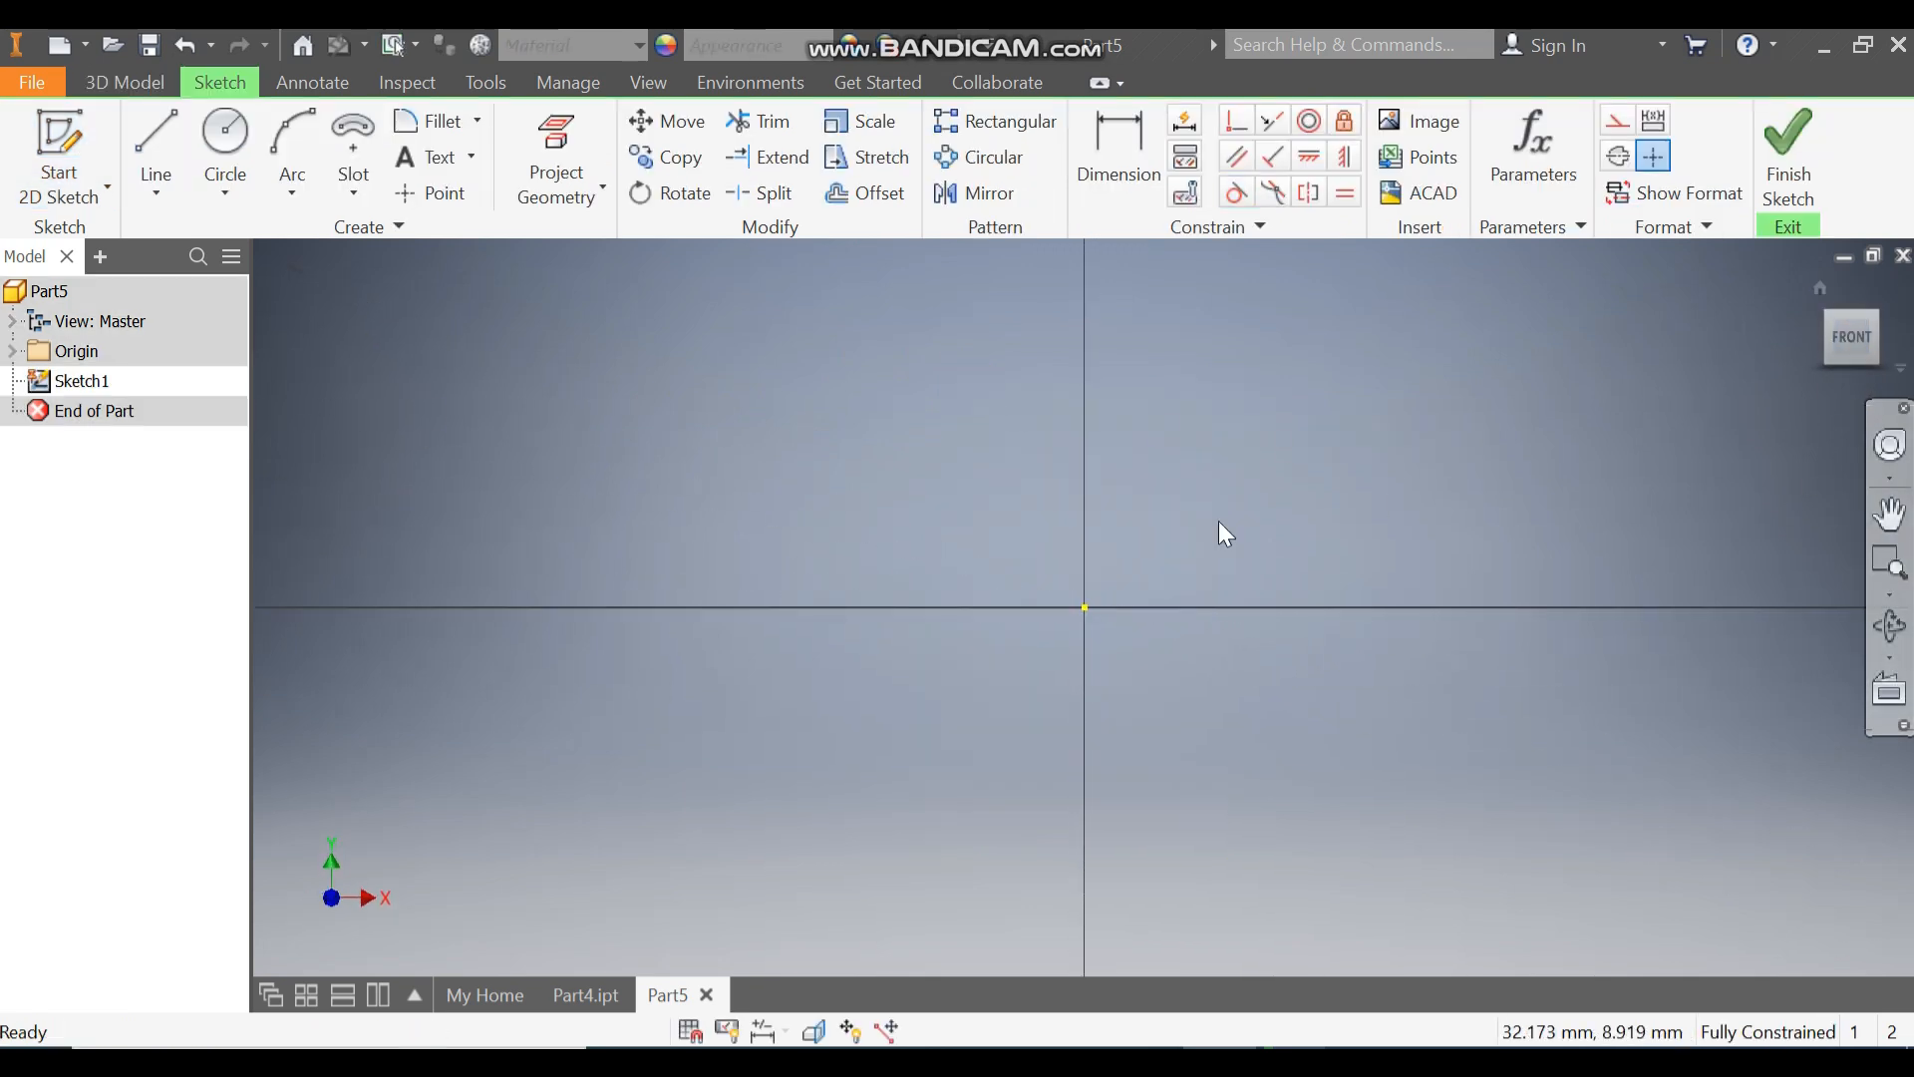
pyautogui.click(206, 123)
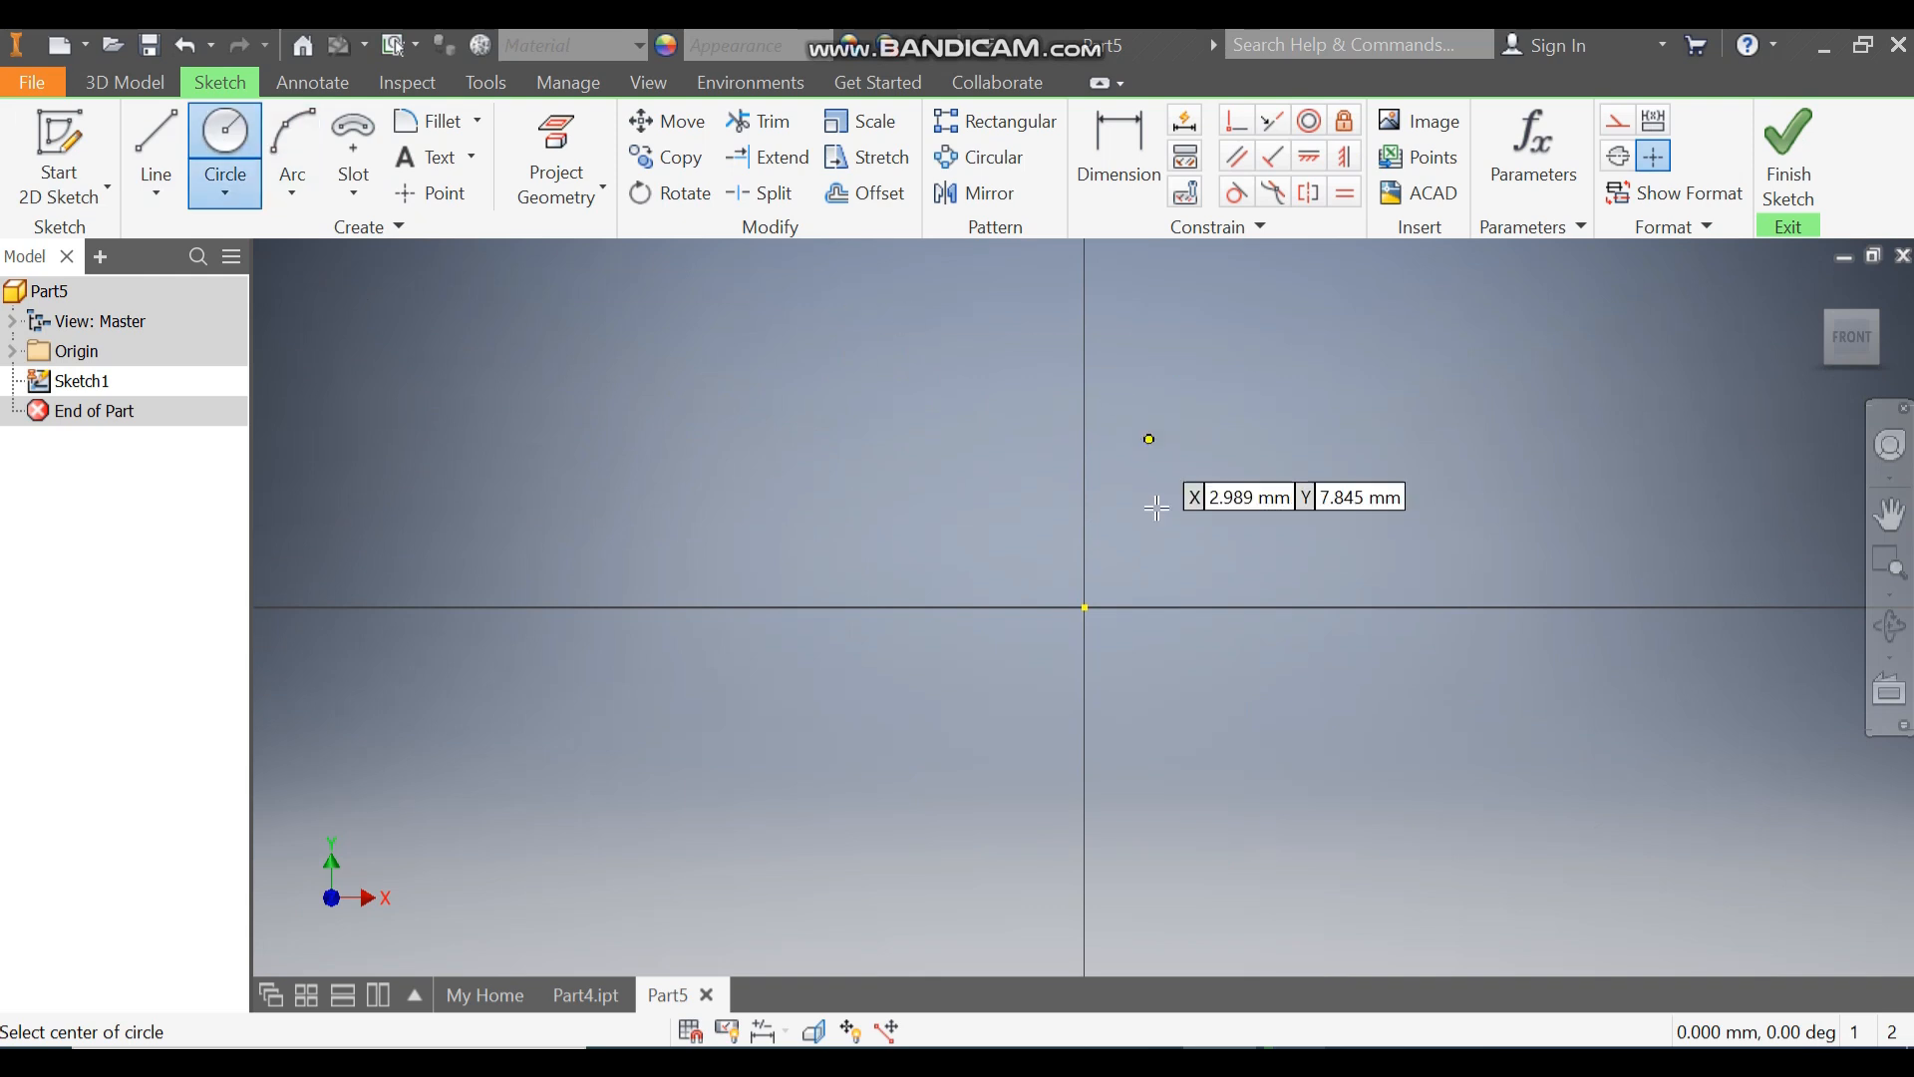
pyautogui.click(1084, 607)
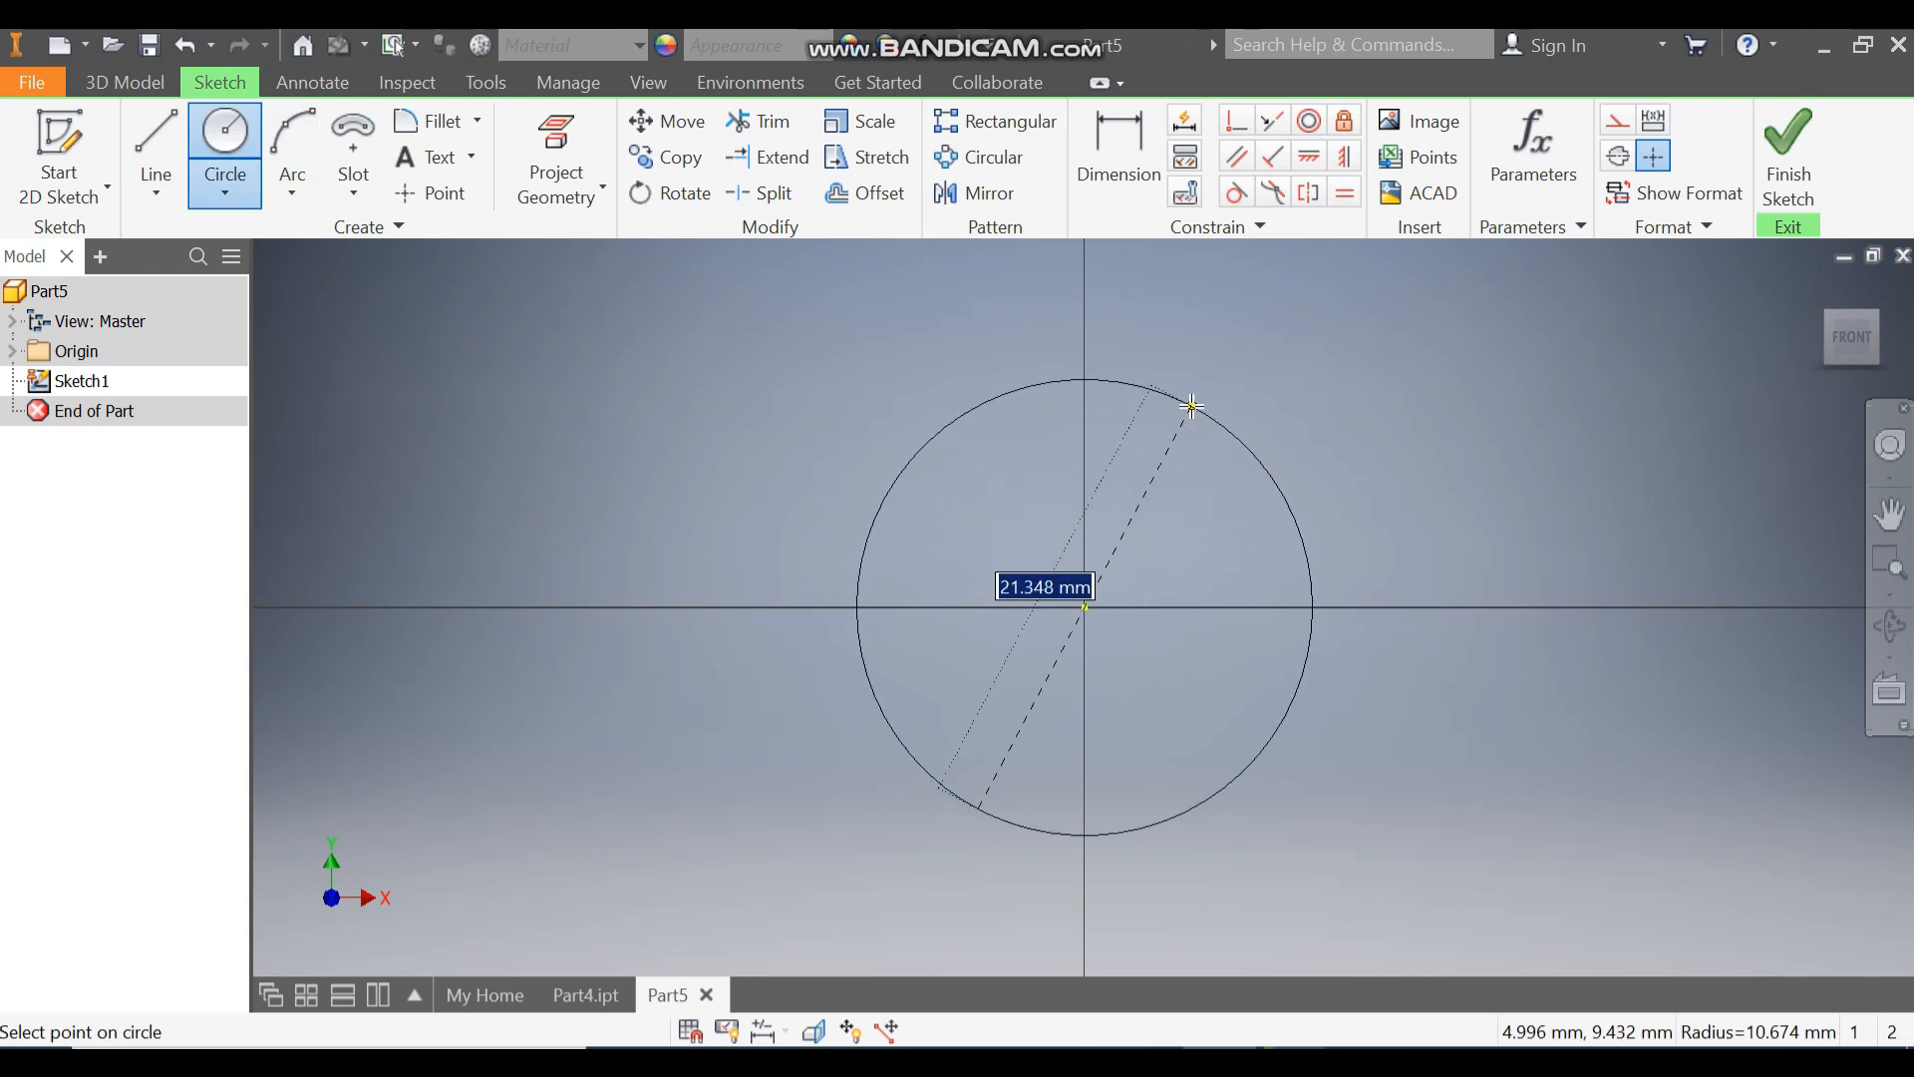
pyautogui.write('36')
pyautogui.press('Return')
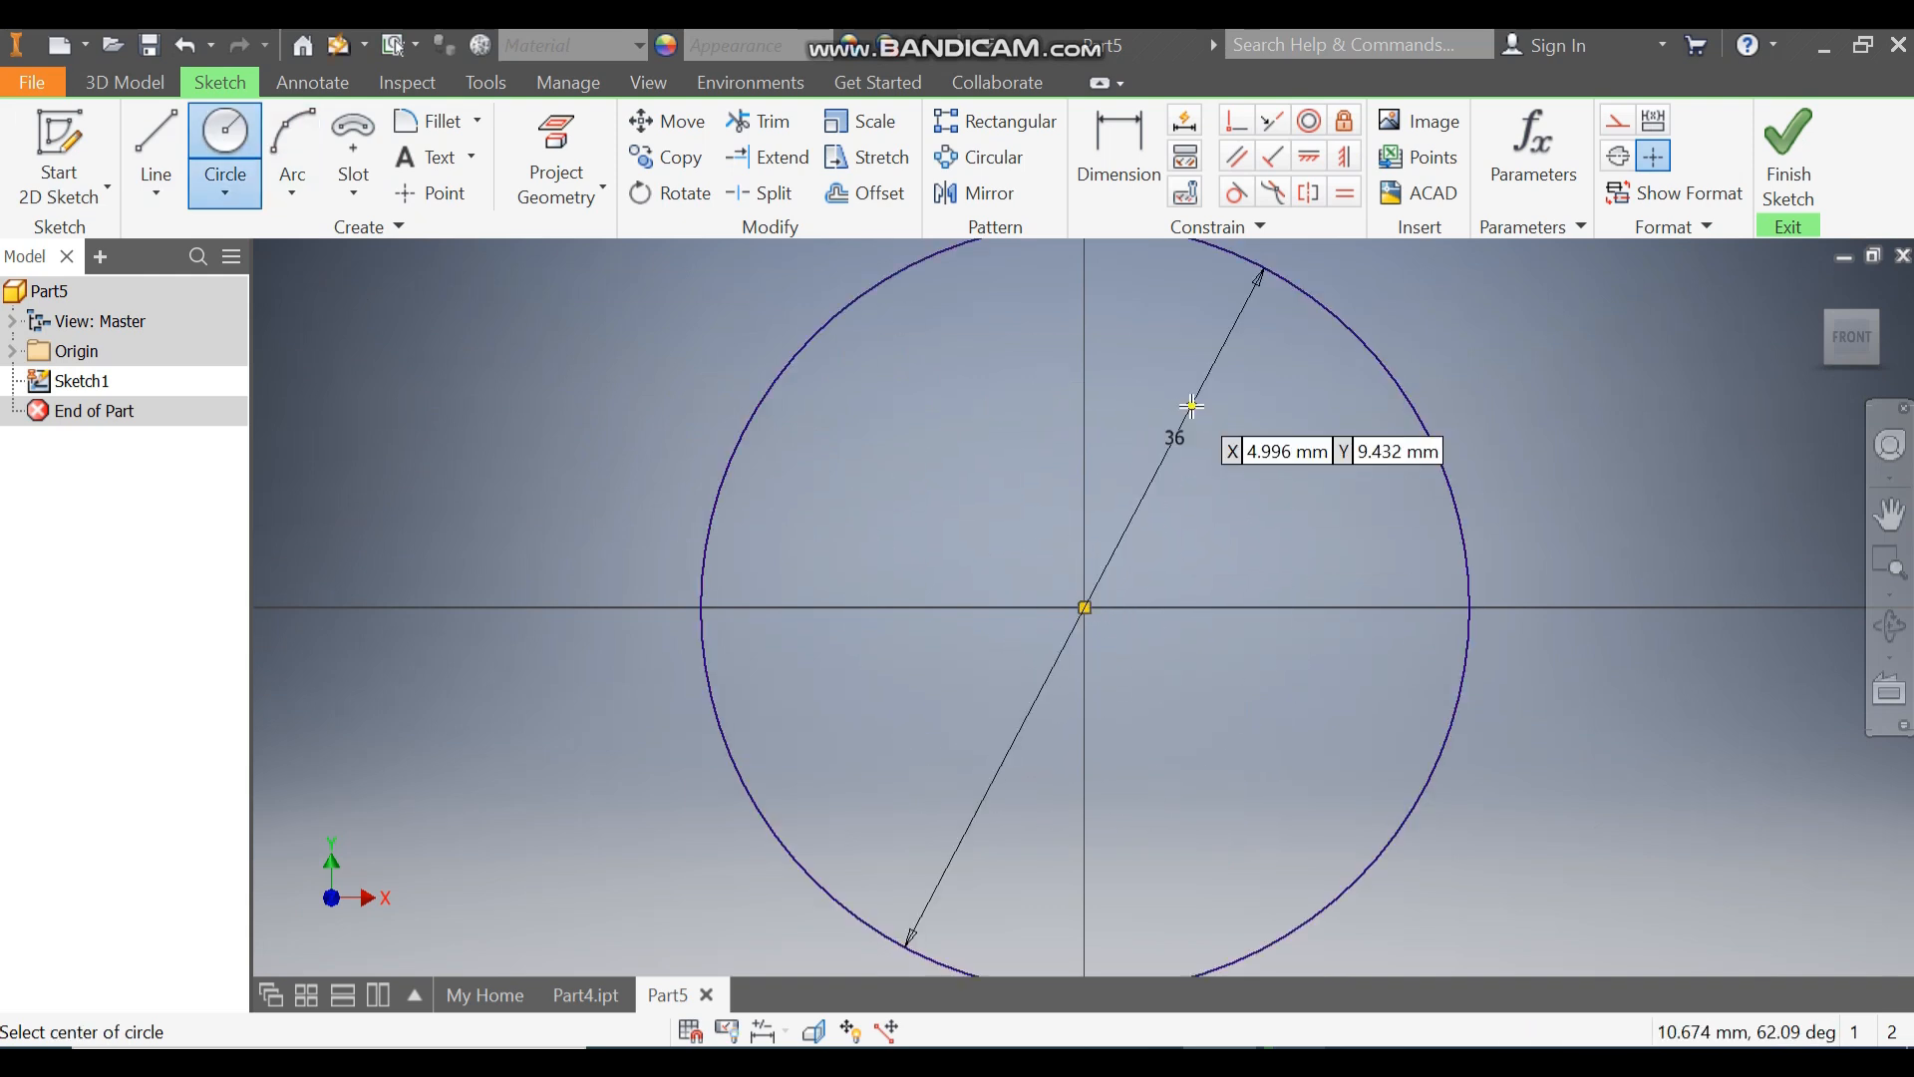
# - Draw a 54 mm diameter circle on the horizontal axis, to the right of the 36 mm circle
pyautogui.scroll(-4, 1191, 405)
pyautogui.moveTo(962, 458)
pyautogui.mouseDown(button='middle')
pyautogui.moveTo(884, 508)
pyautogui.moveTo(438, 557)
pyautogui.mouseUp(button='middle')
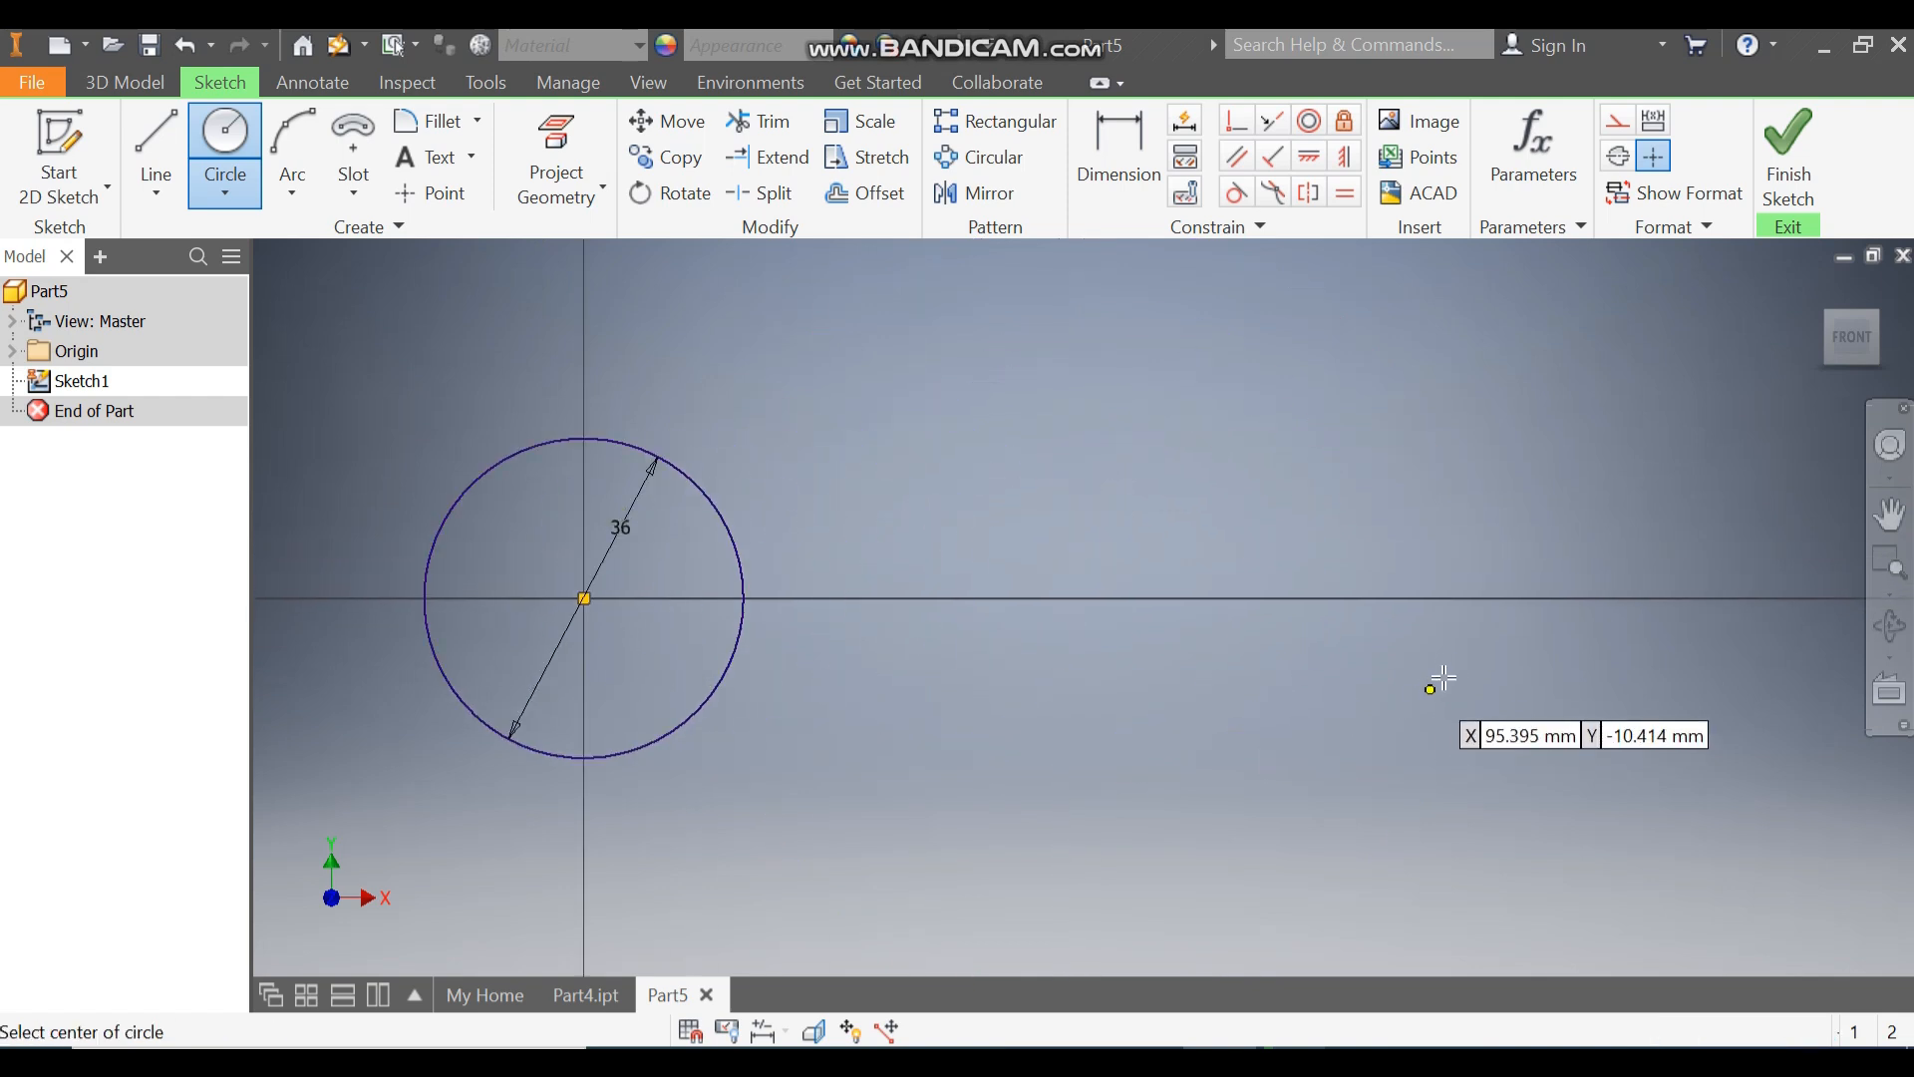
pyautogui.click(1446, 600)
pyautogui.write('54')
pyautogui.press('Return')
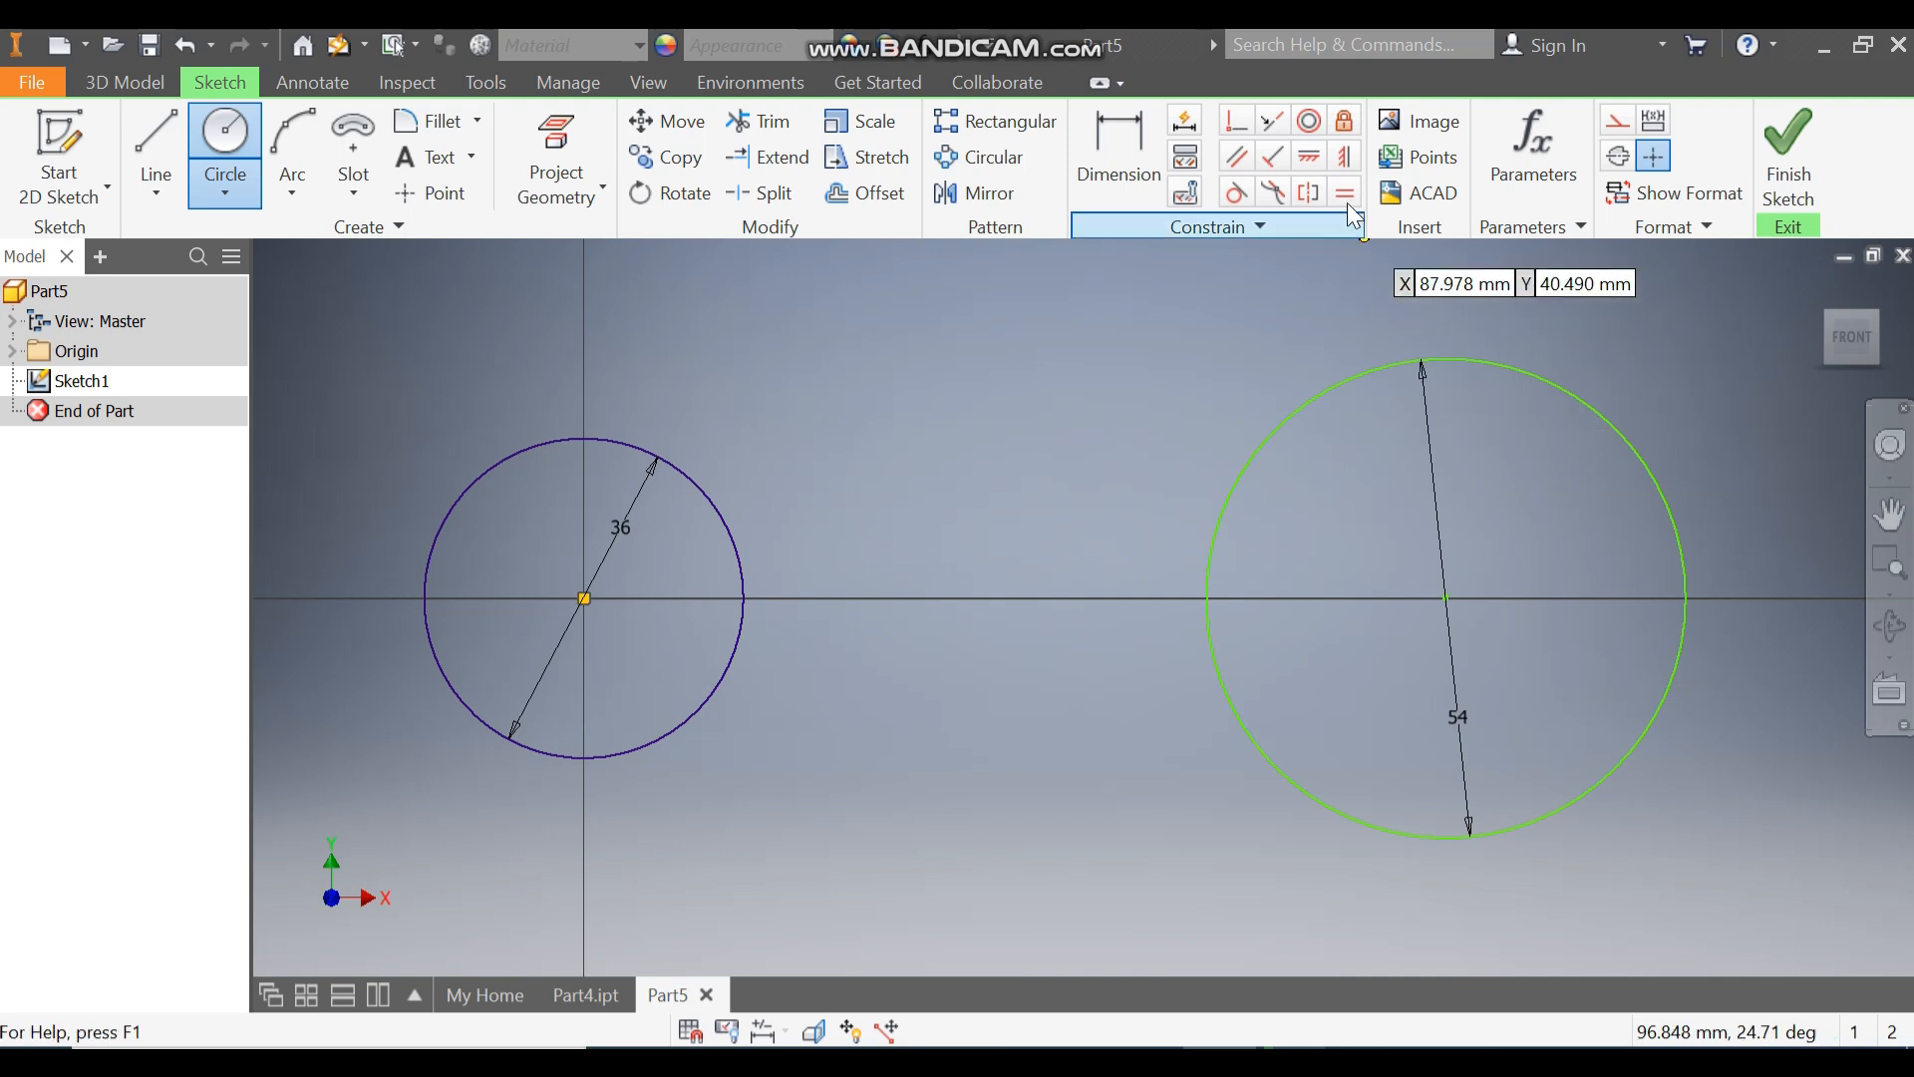
# - Constrain the centres of the two circles to be horizontally aligned
pyautogui.click(1309, 157)
pyautogui.click(1447, 598)
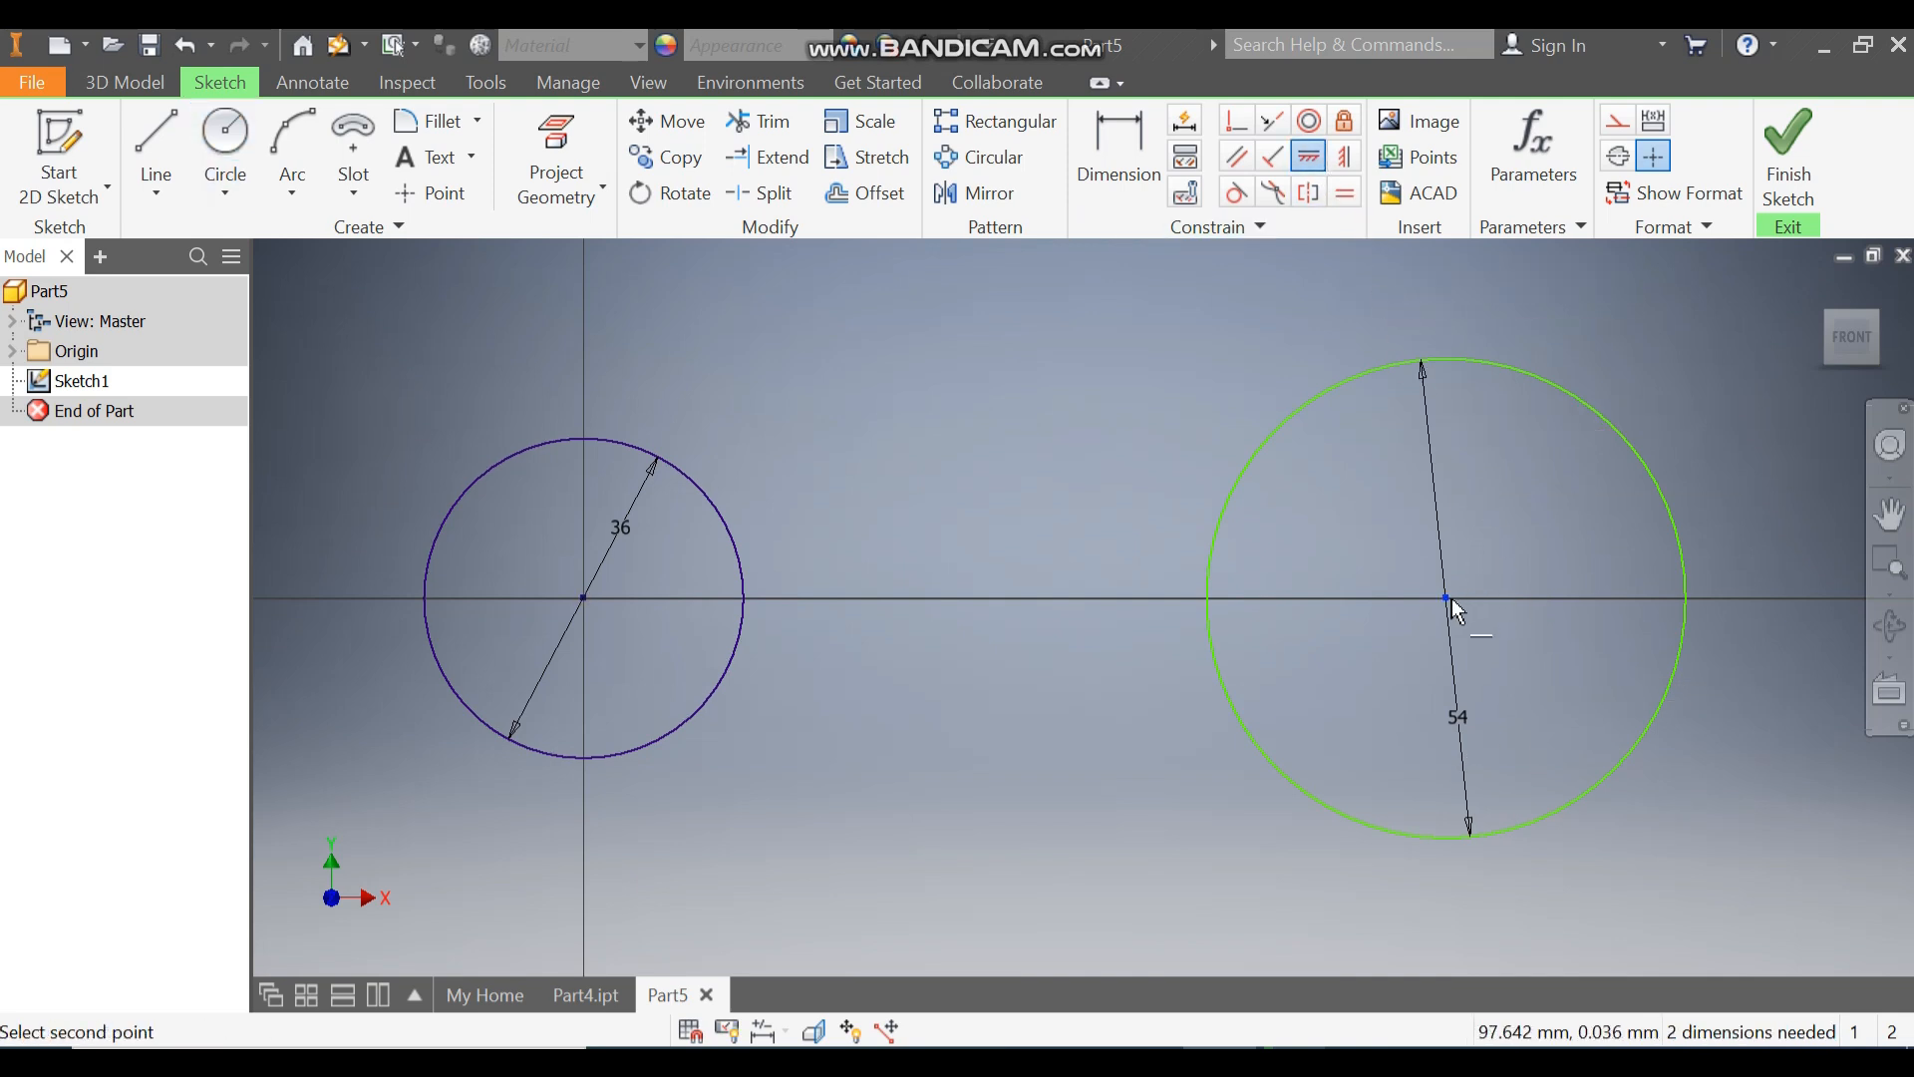
pyautogui.click(586, 599)
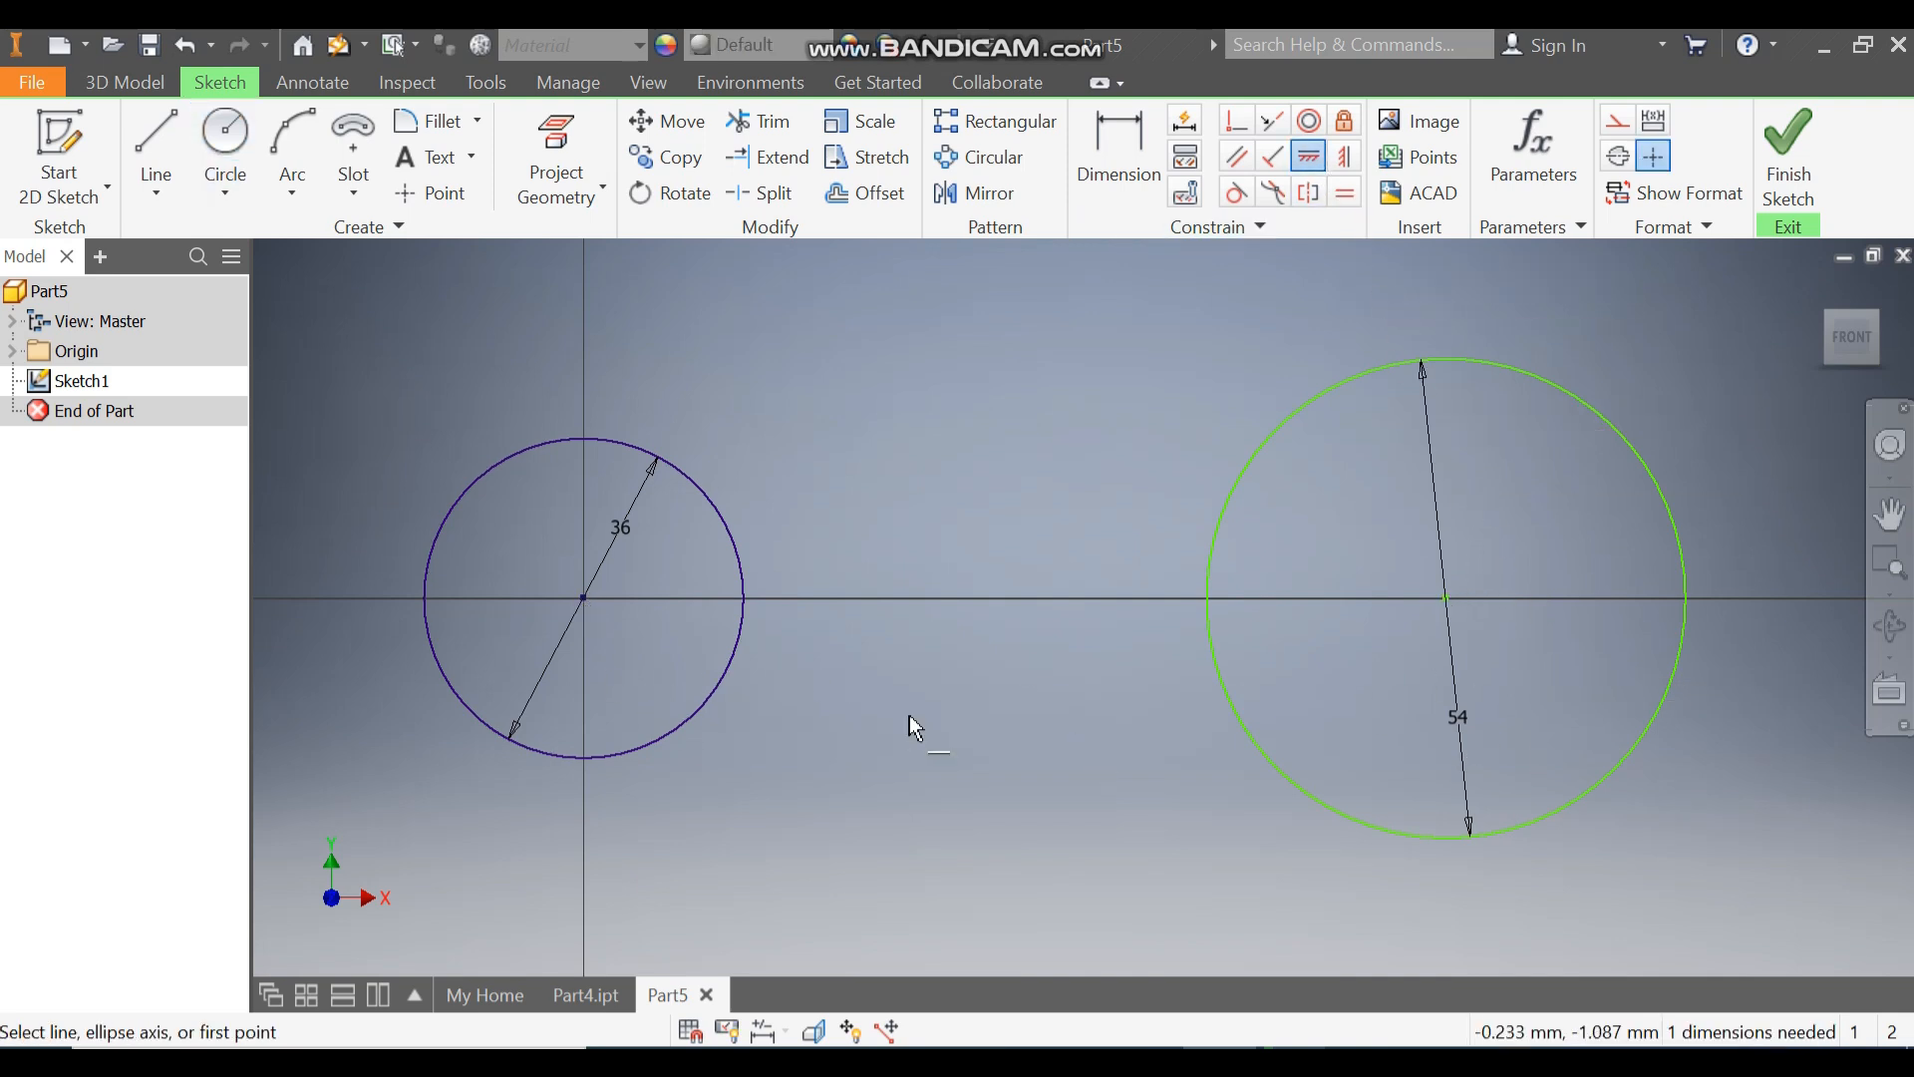
# - Dimension the distance between the two circle centres as 82 mm and finish the sketch
pyautogui.click(1105, 154)
pyautogui.click(1362, 388)
pyautogui.click(679, 475)
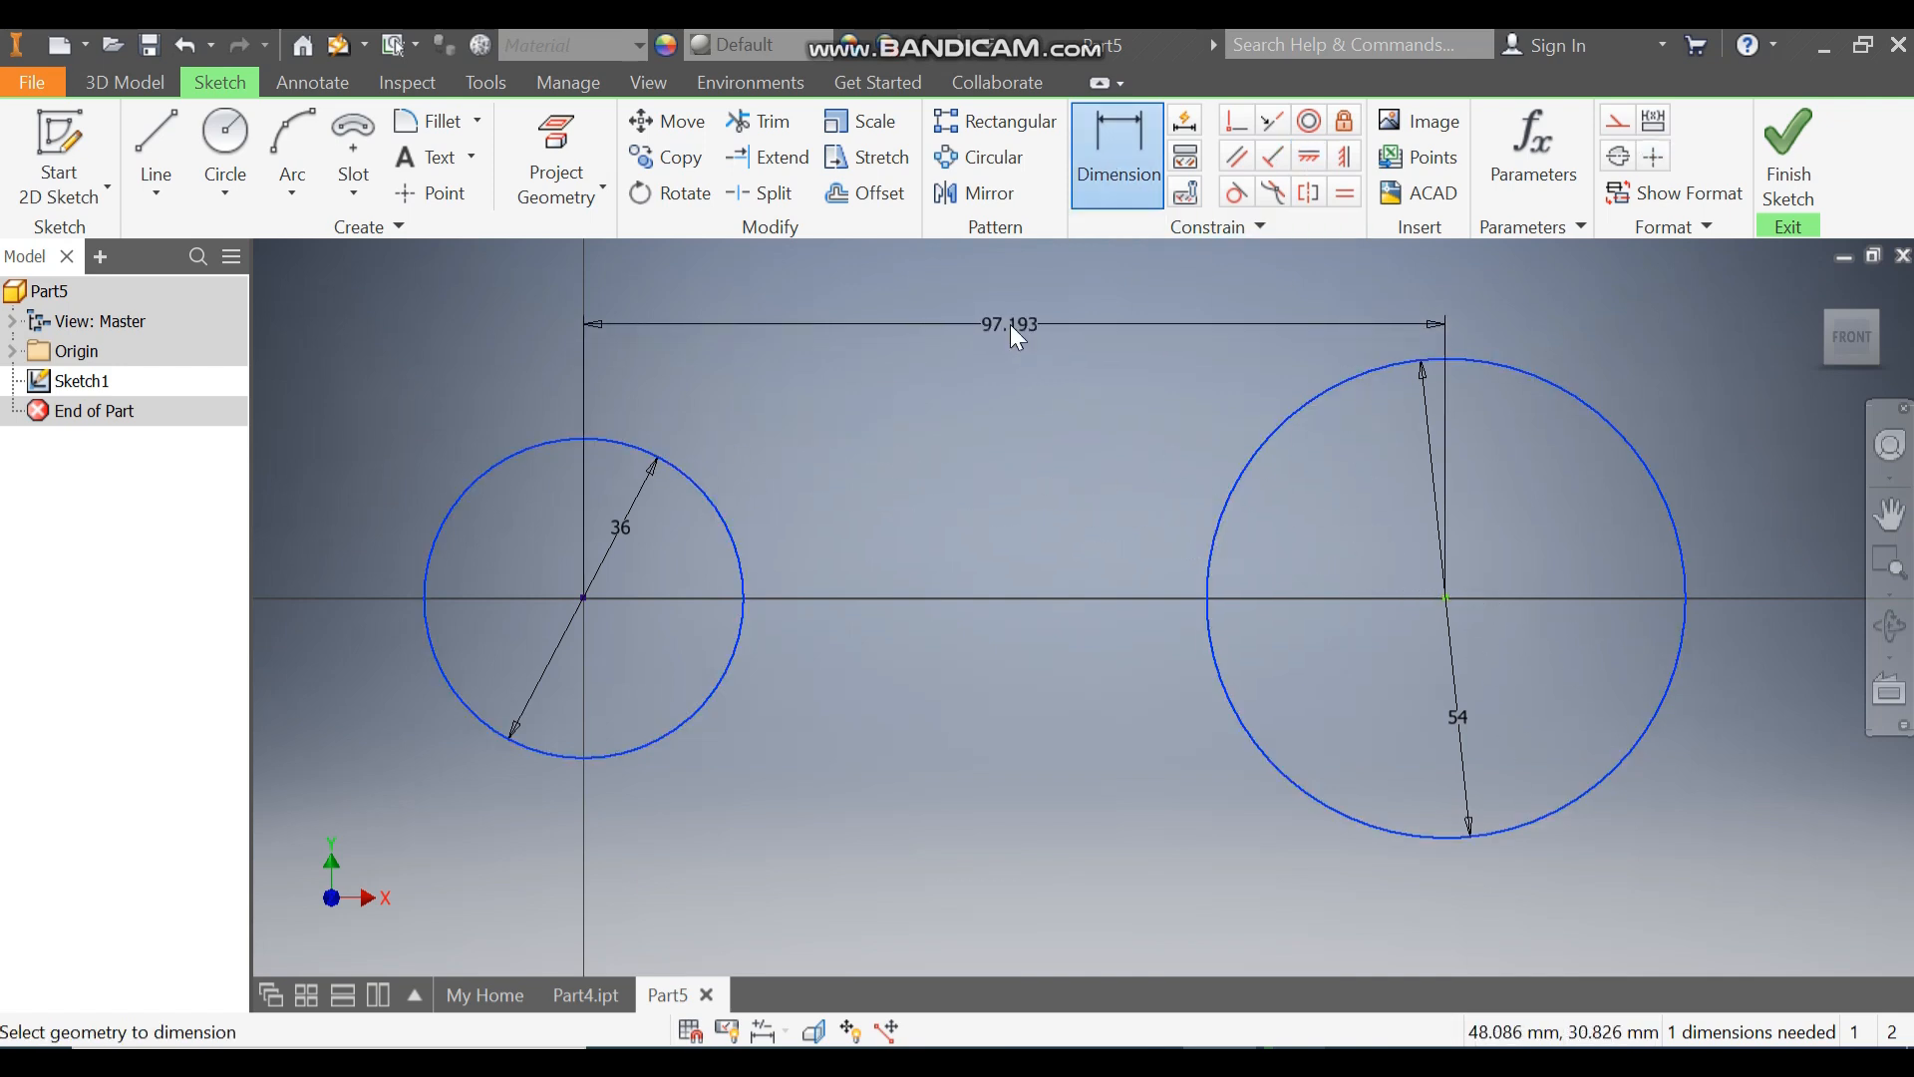
pyautogui.click(1009, 325)
pyautogui.write('82')
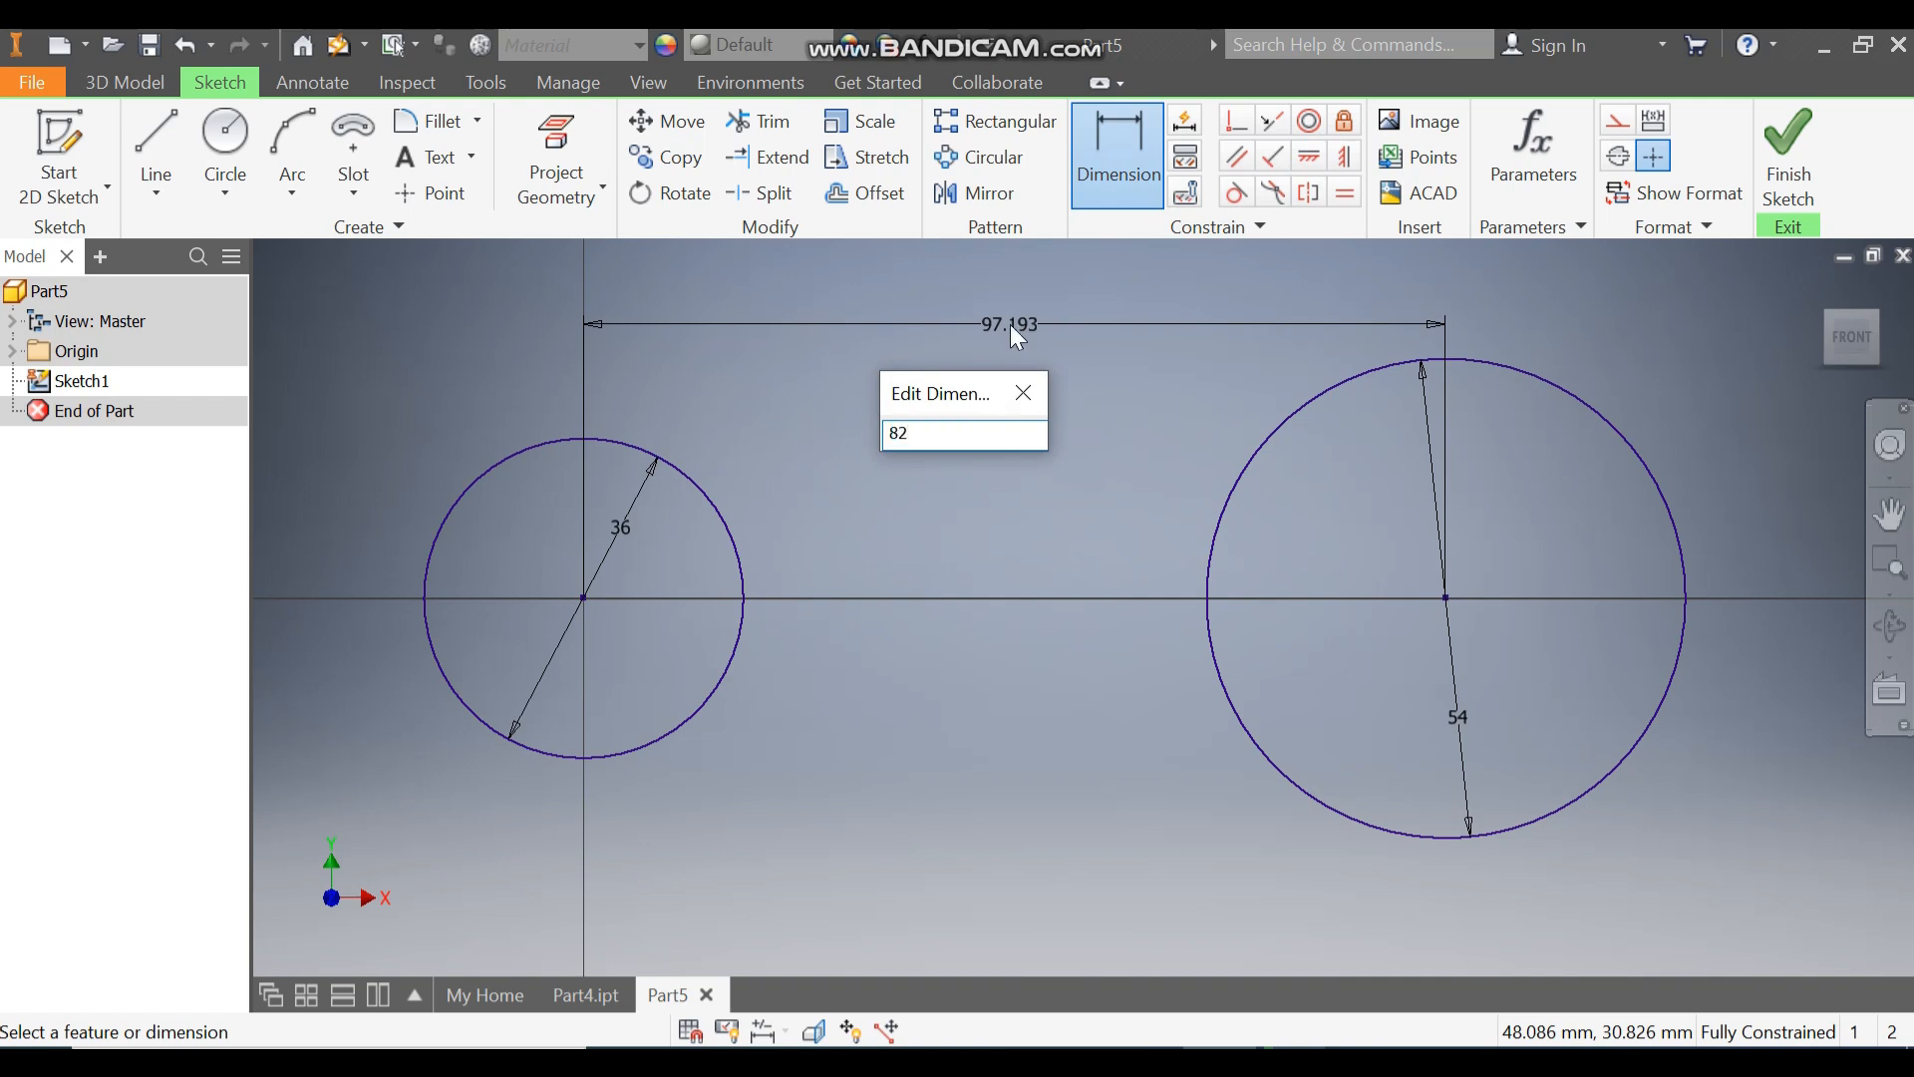
pyautogui.press('Return')
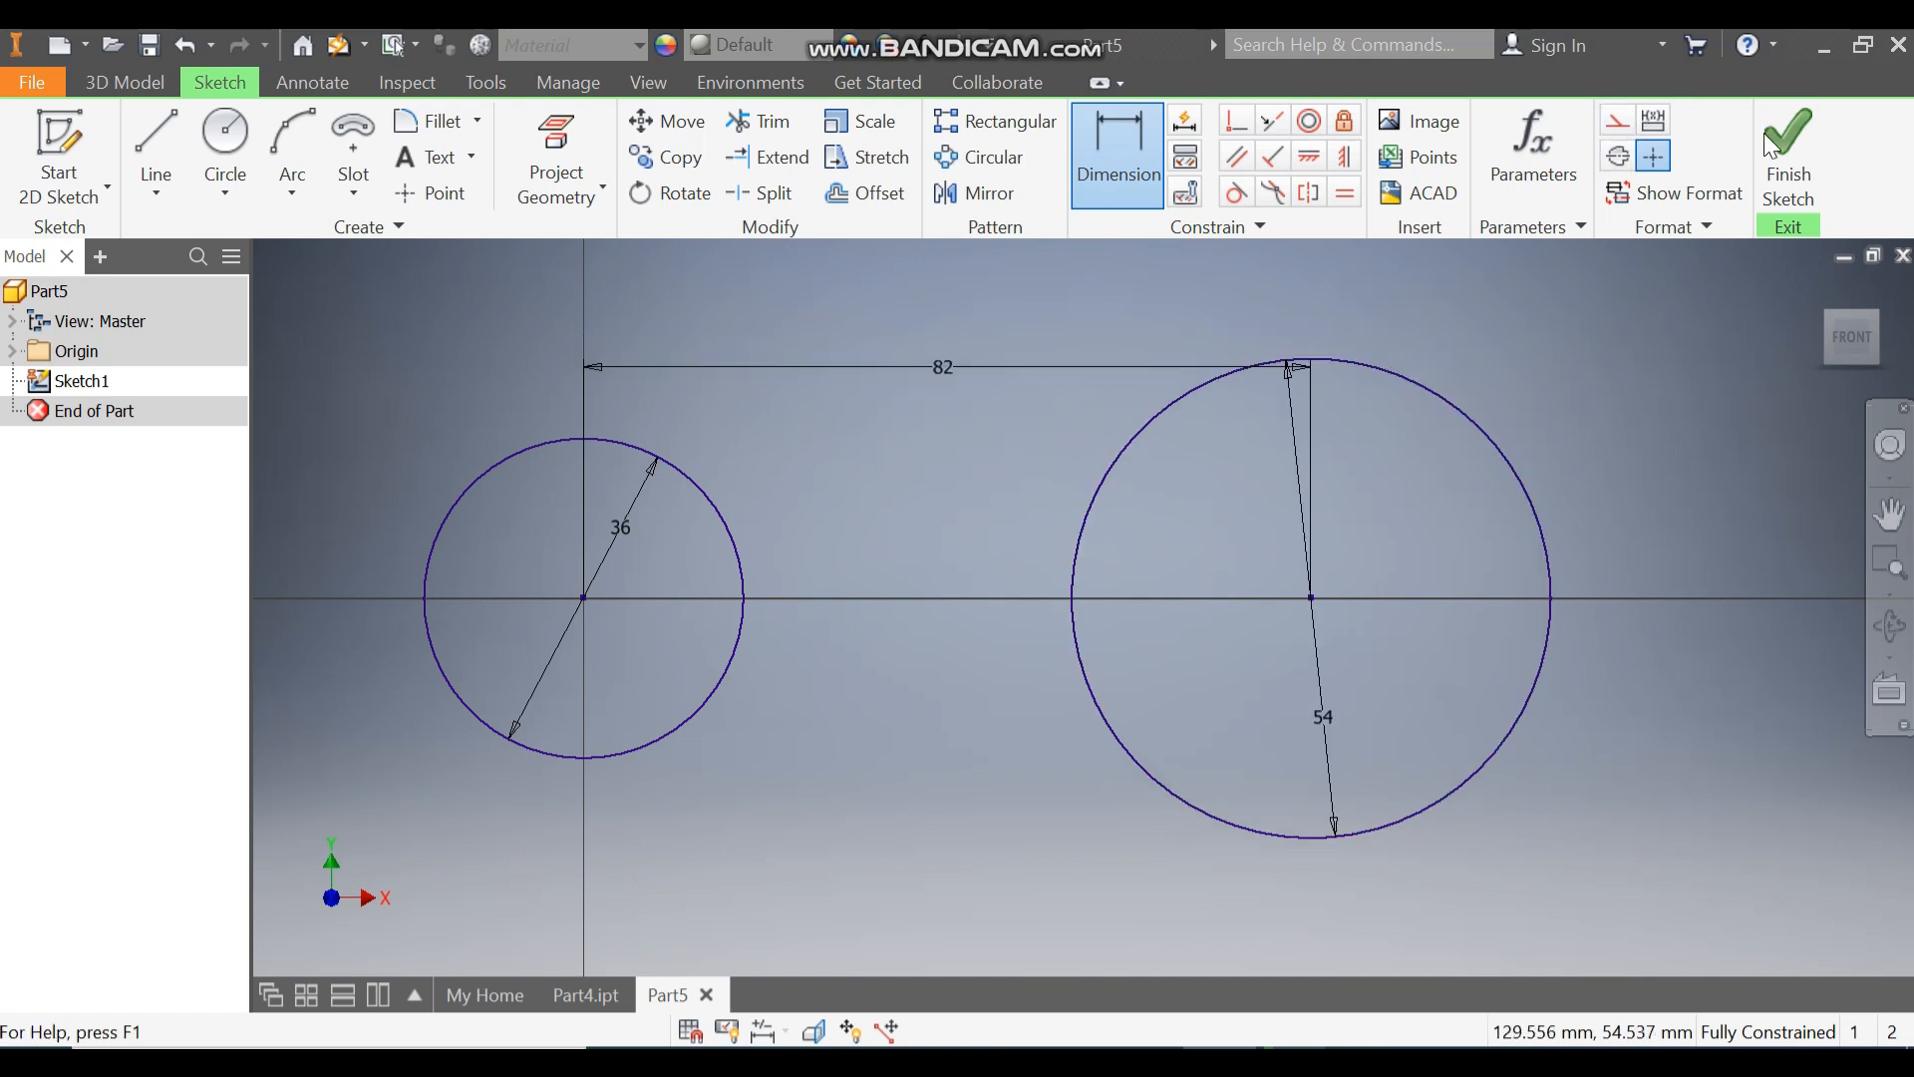
pyautogui.click(1789, 159)
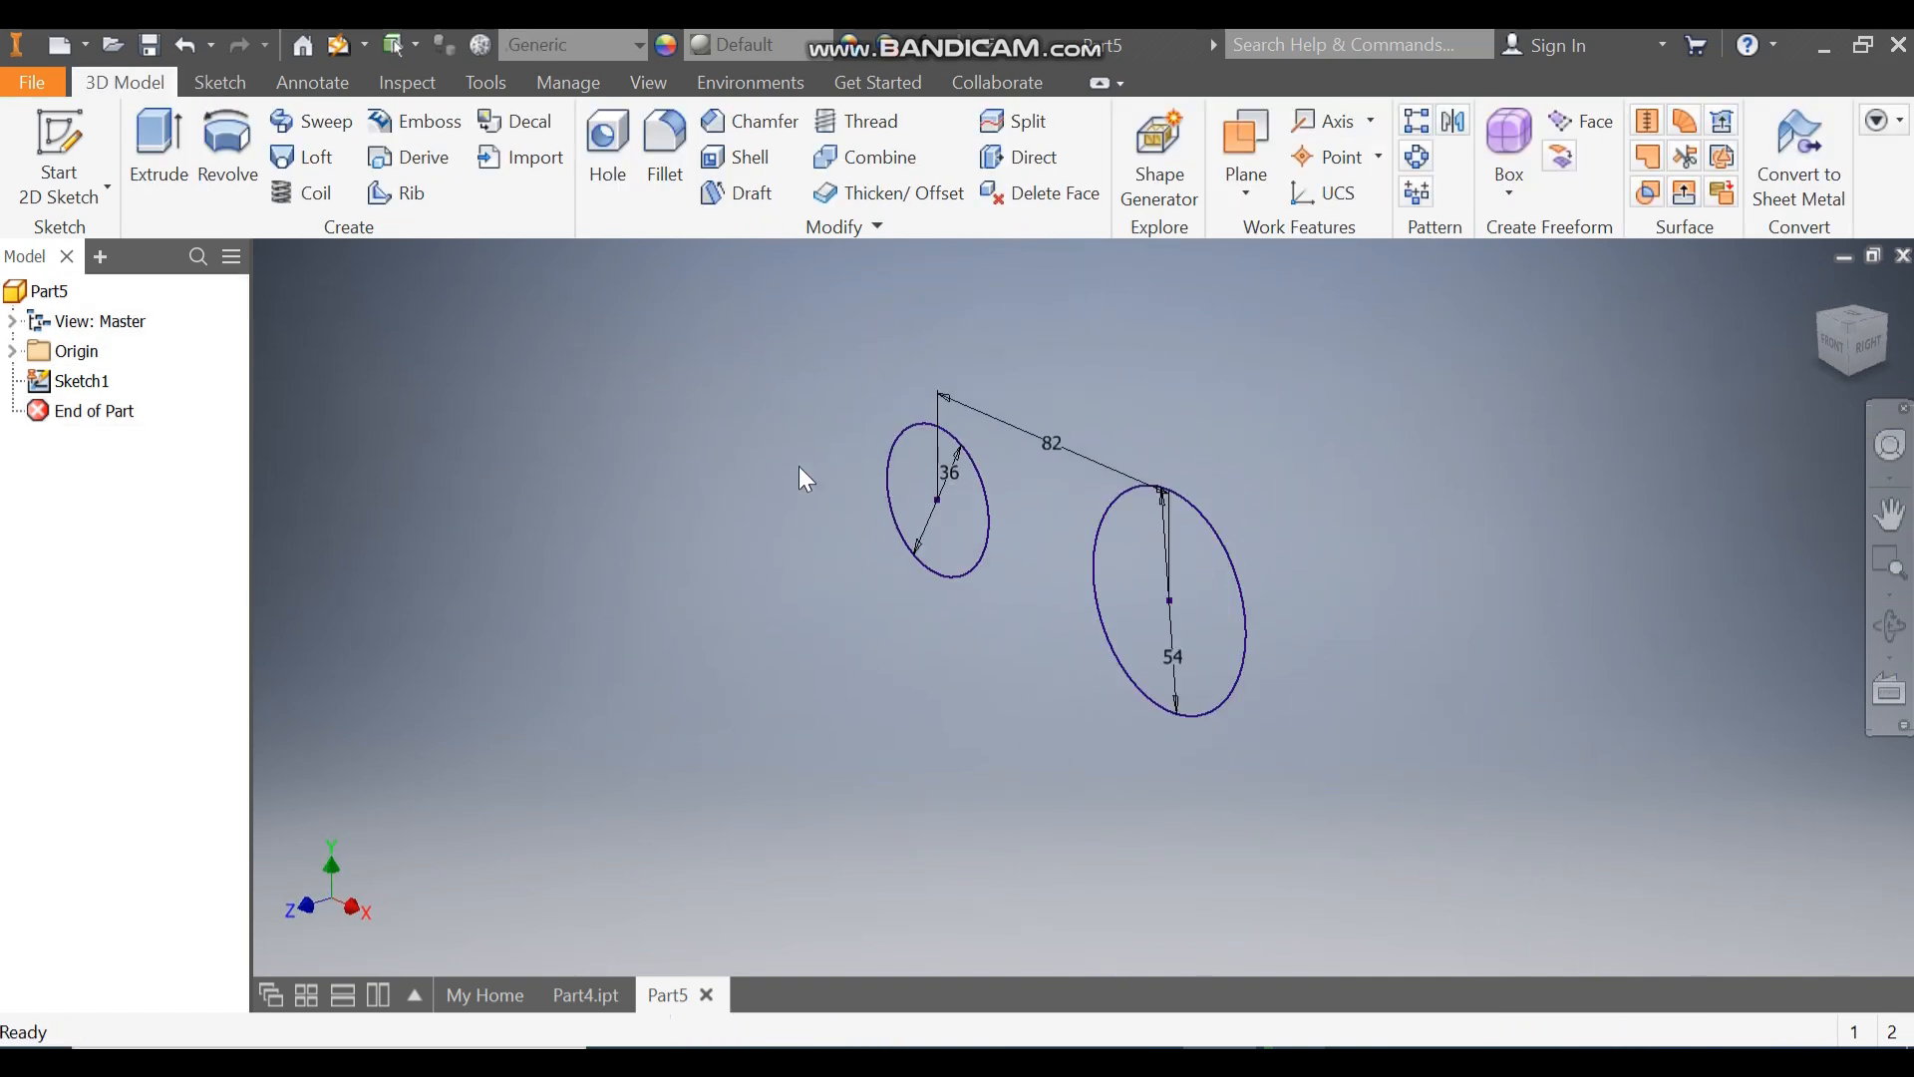
# - Extrude both circles 25 mm as solid cylinders
pyautogui.click(160, 145)
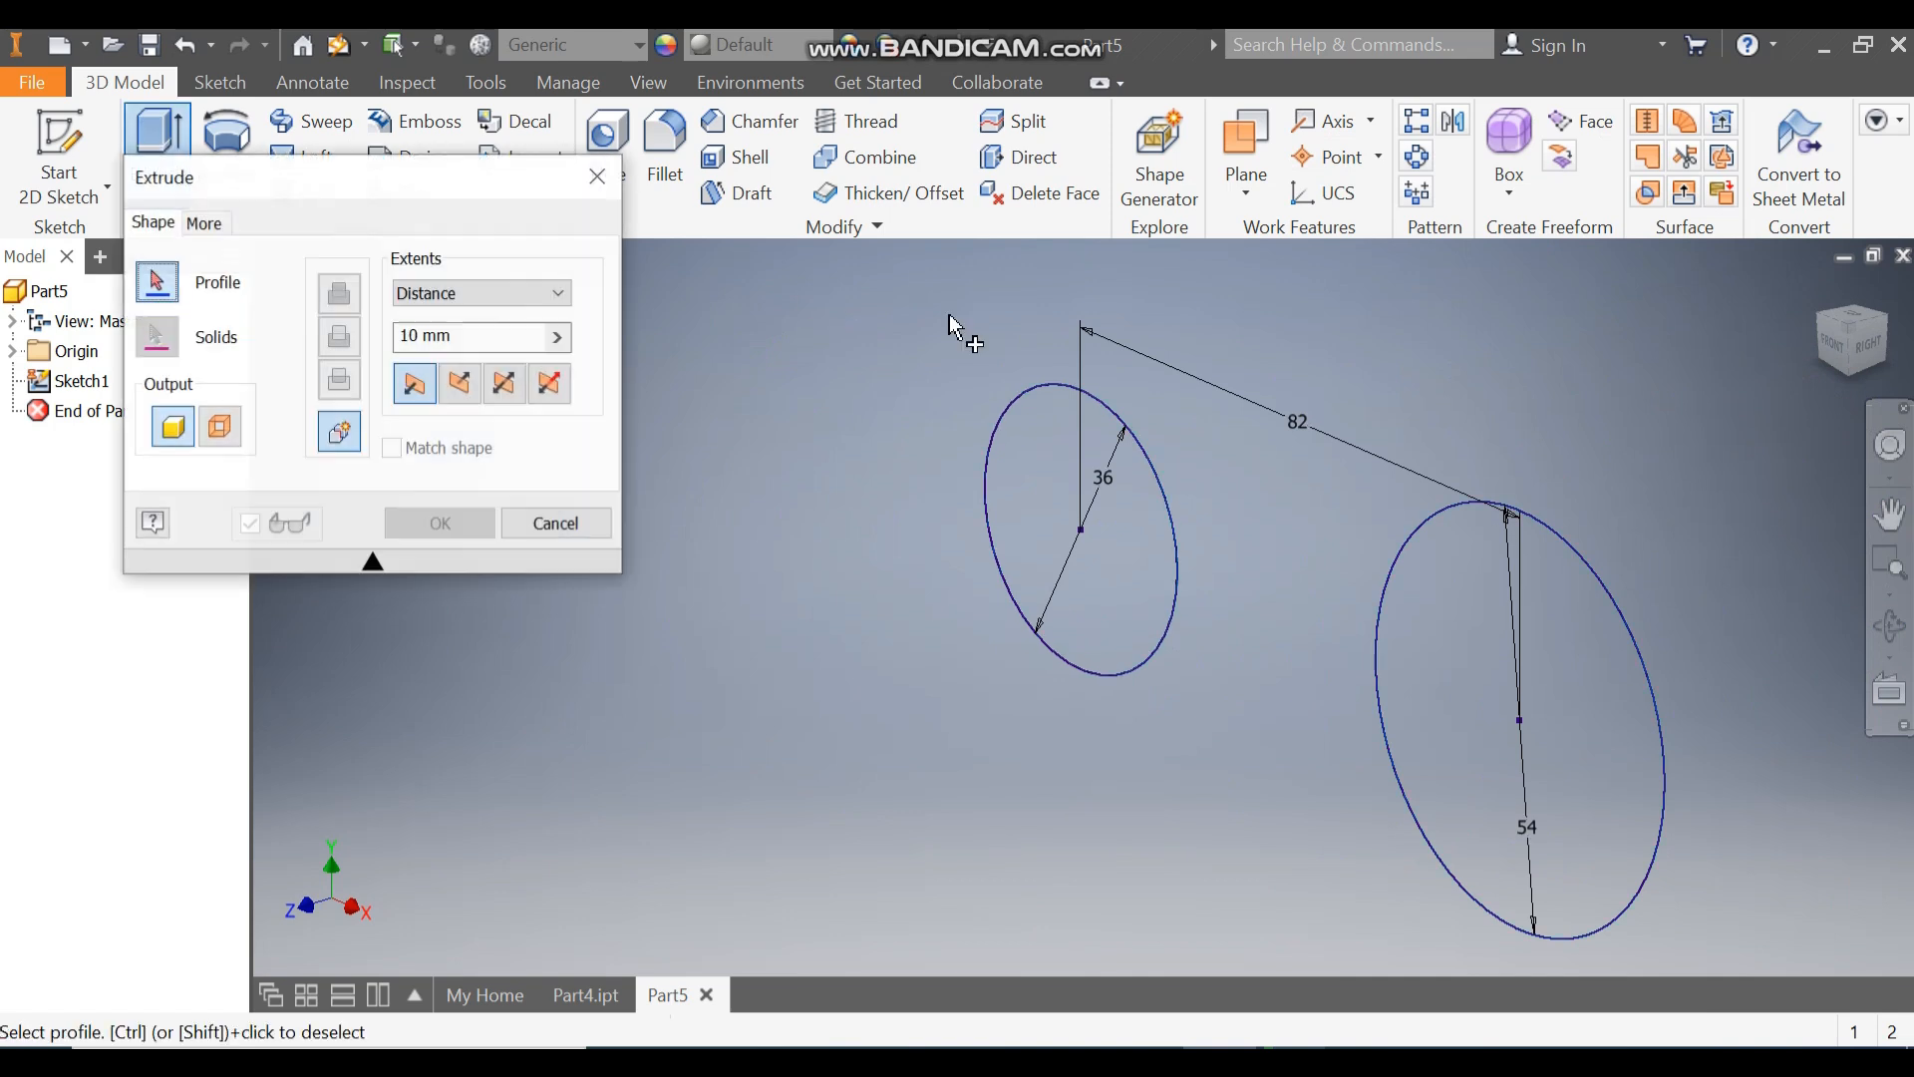
pyautogui.click(1110, 504)
pyautogui.click(1512, 623)
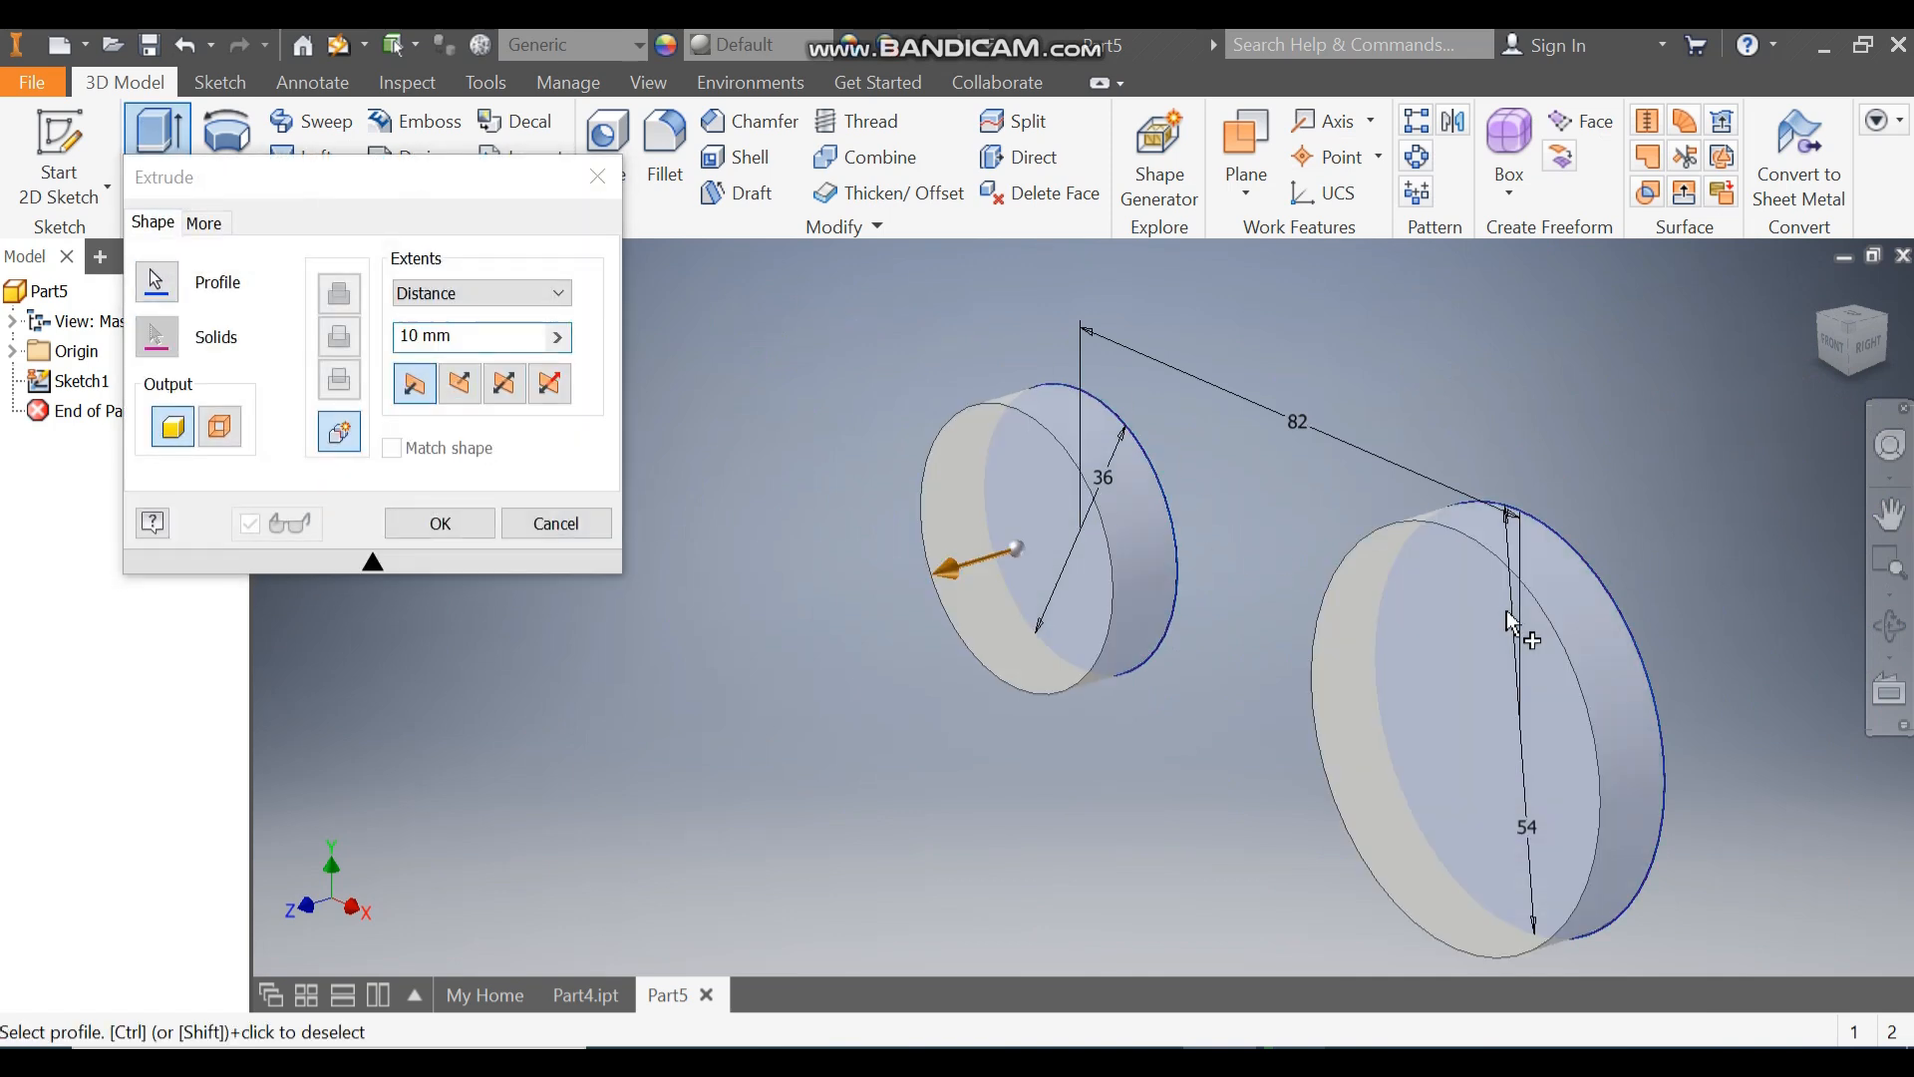
pyautogui.click(482, 342)
pyautogui.write('25')
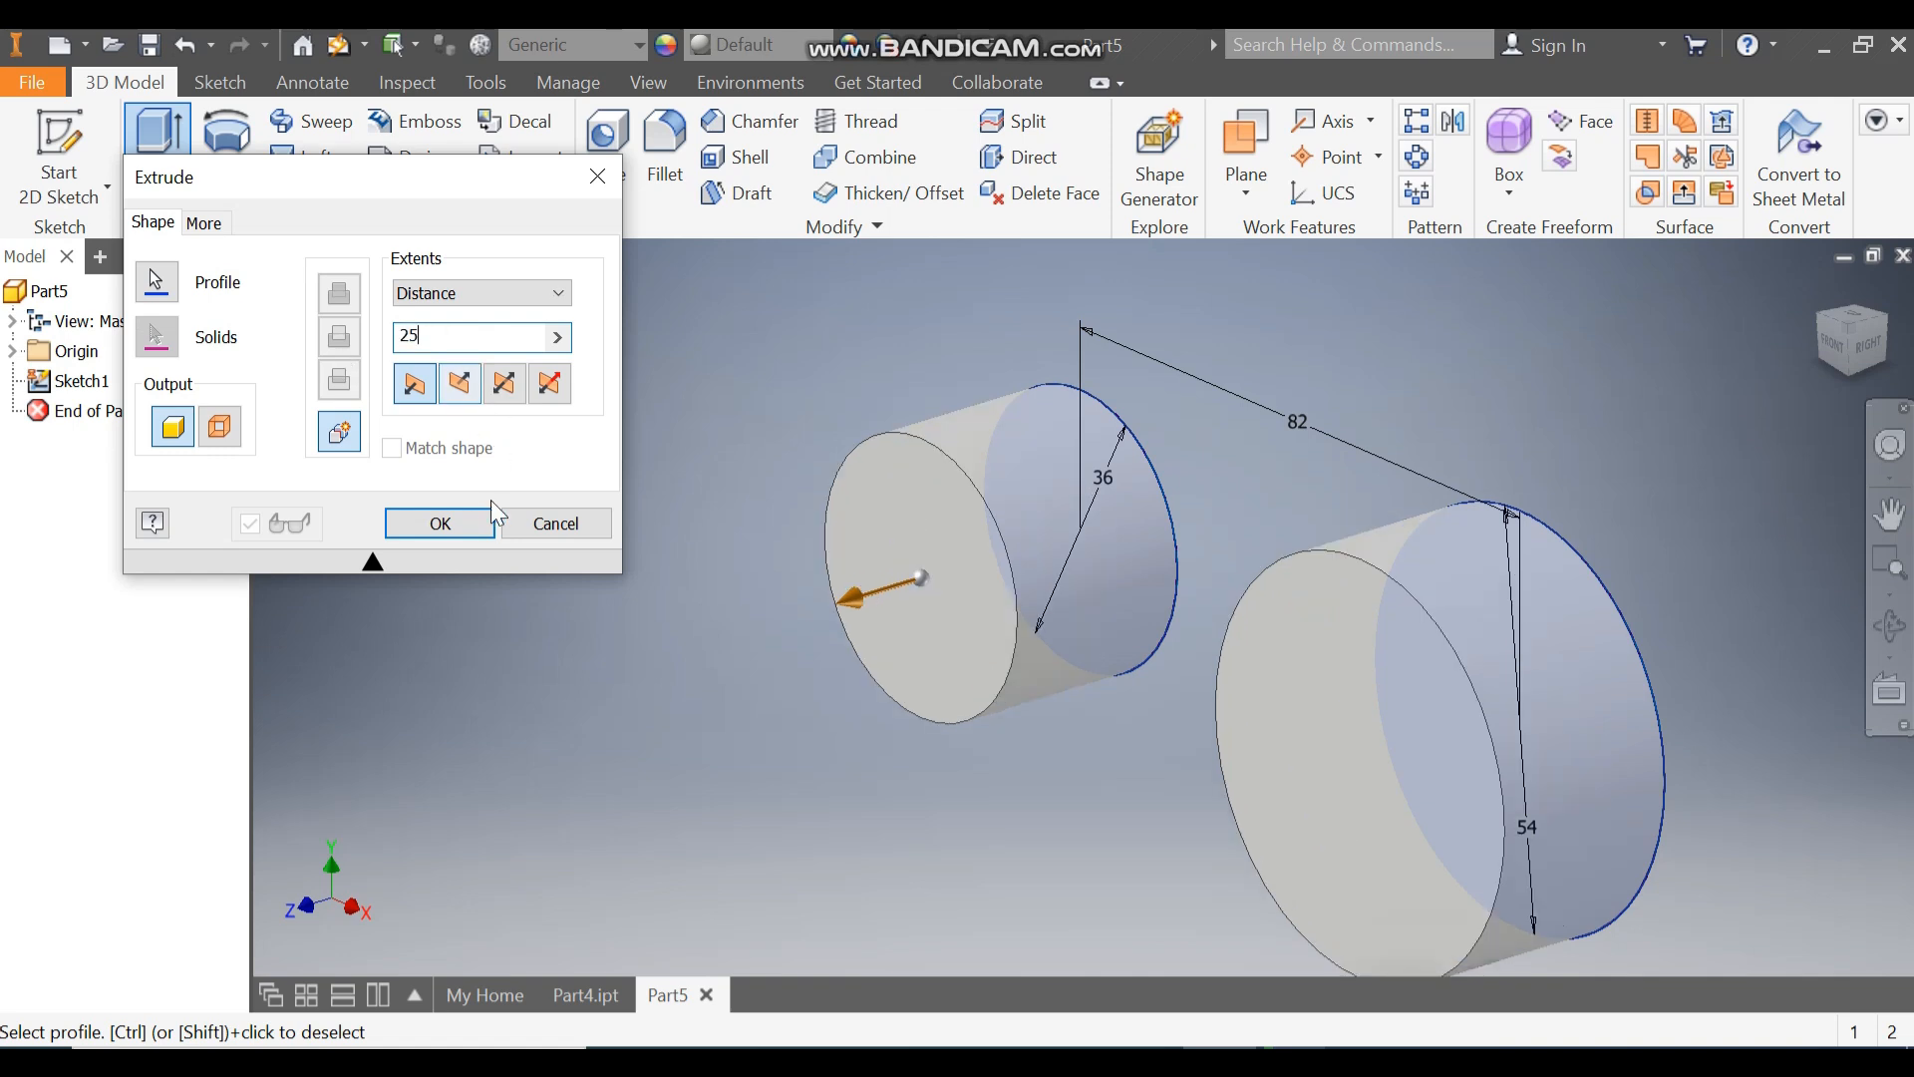
pyautogui.click(463, 526)
pyautogui.scroll(2, 1192, 369)
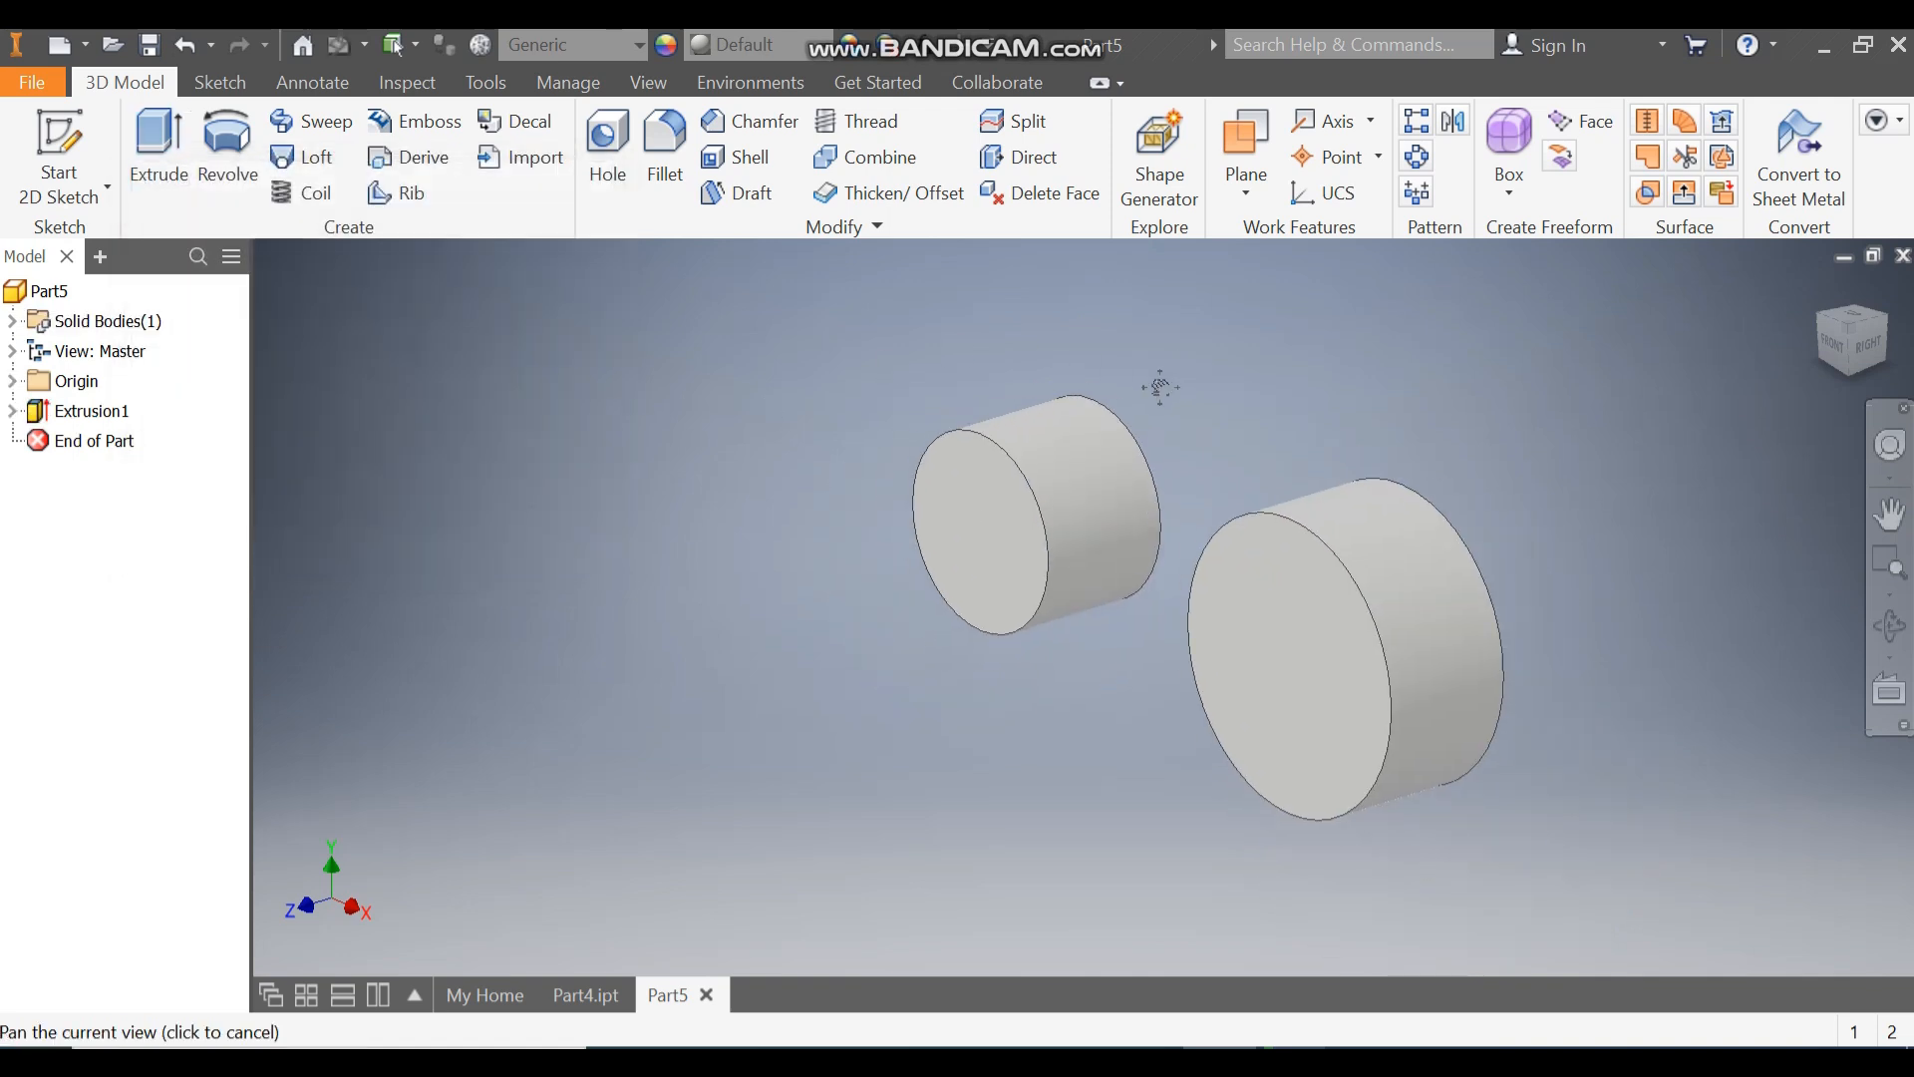
# - Start a new sketch on the origin's XY plane
pyautogui.click(12, 382)
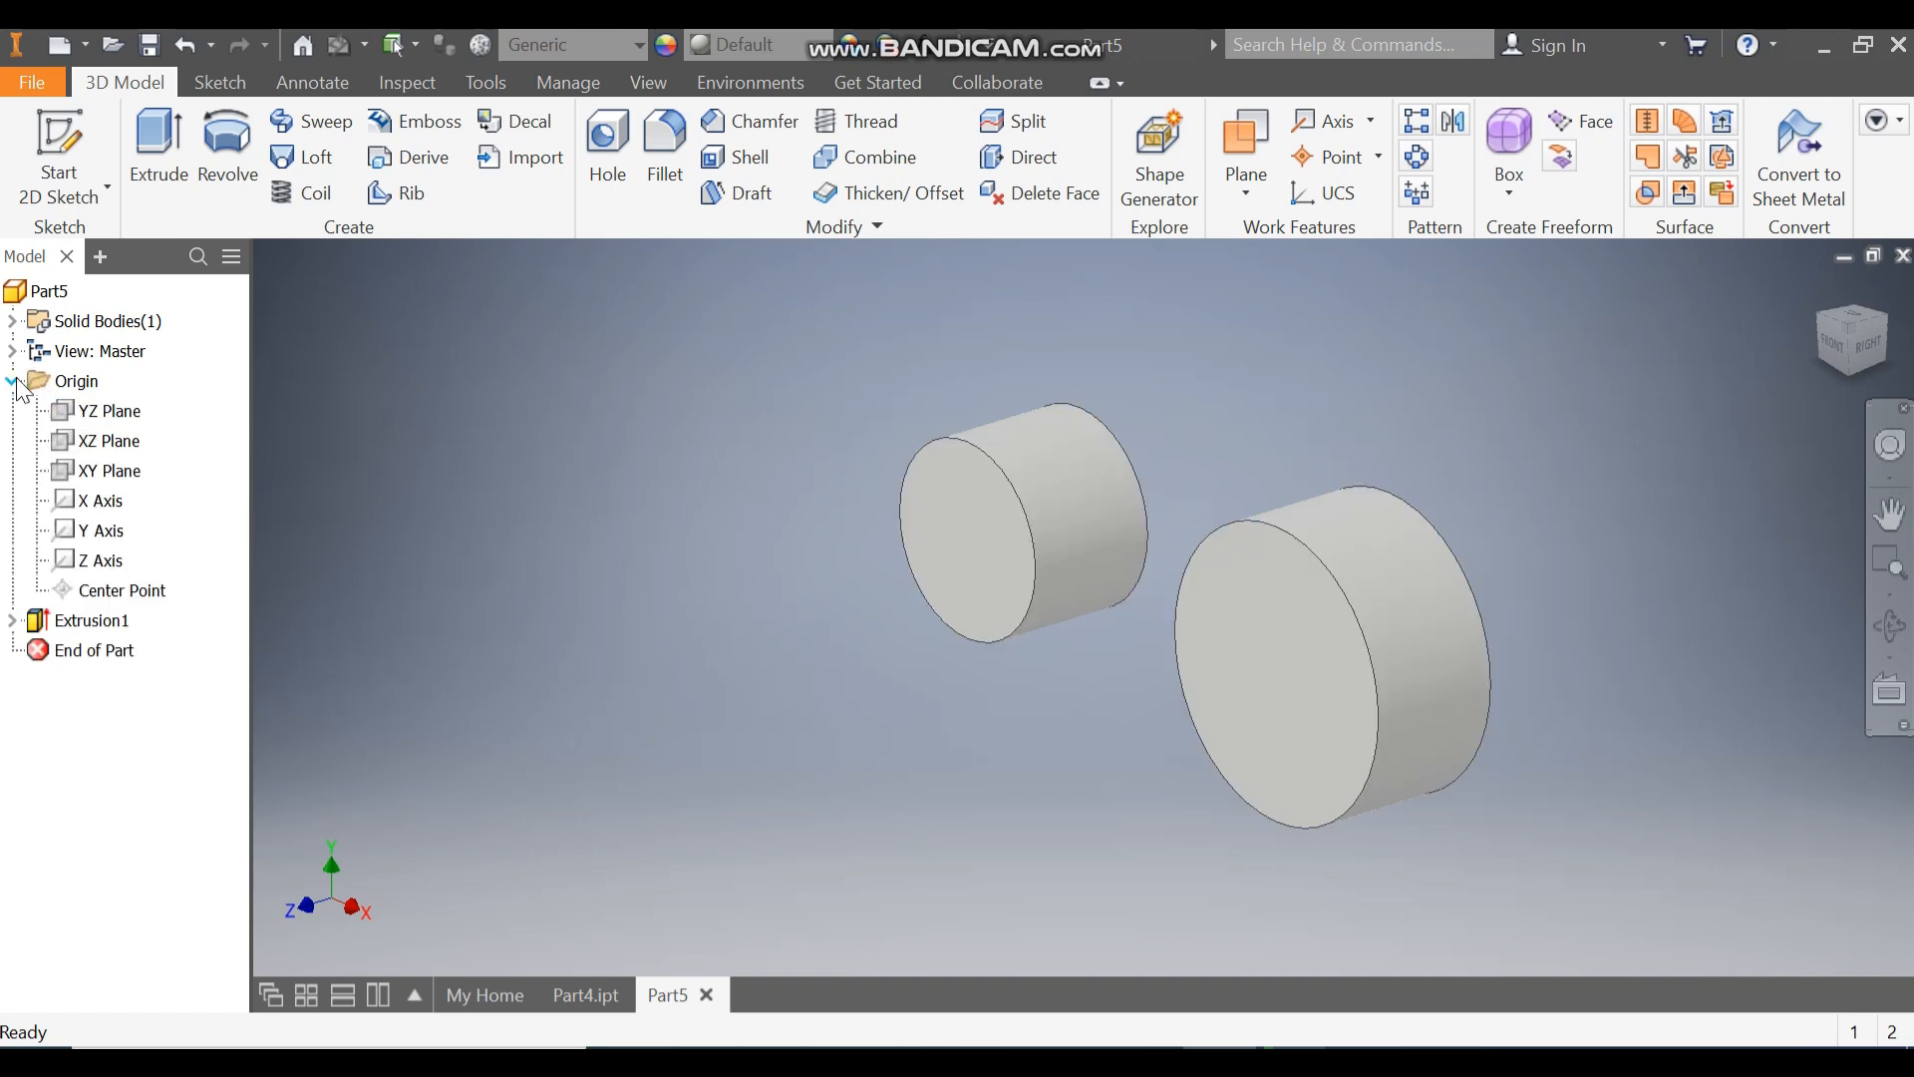
pyautogui.click(109, 470)
pyautogui.click(1289, 559)
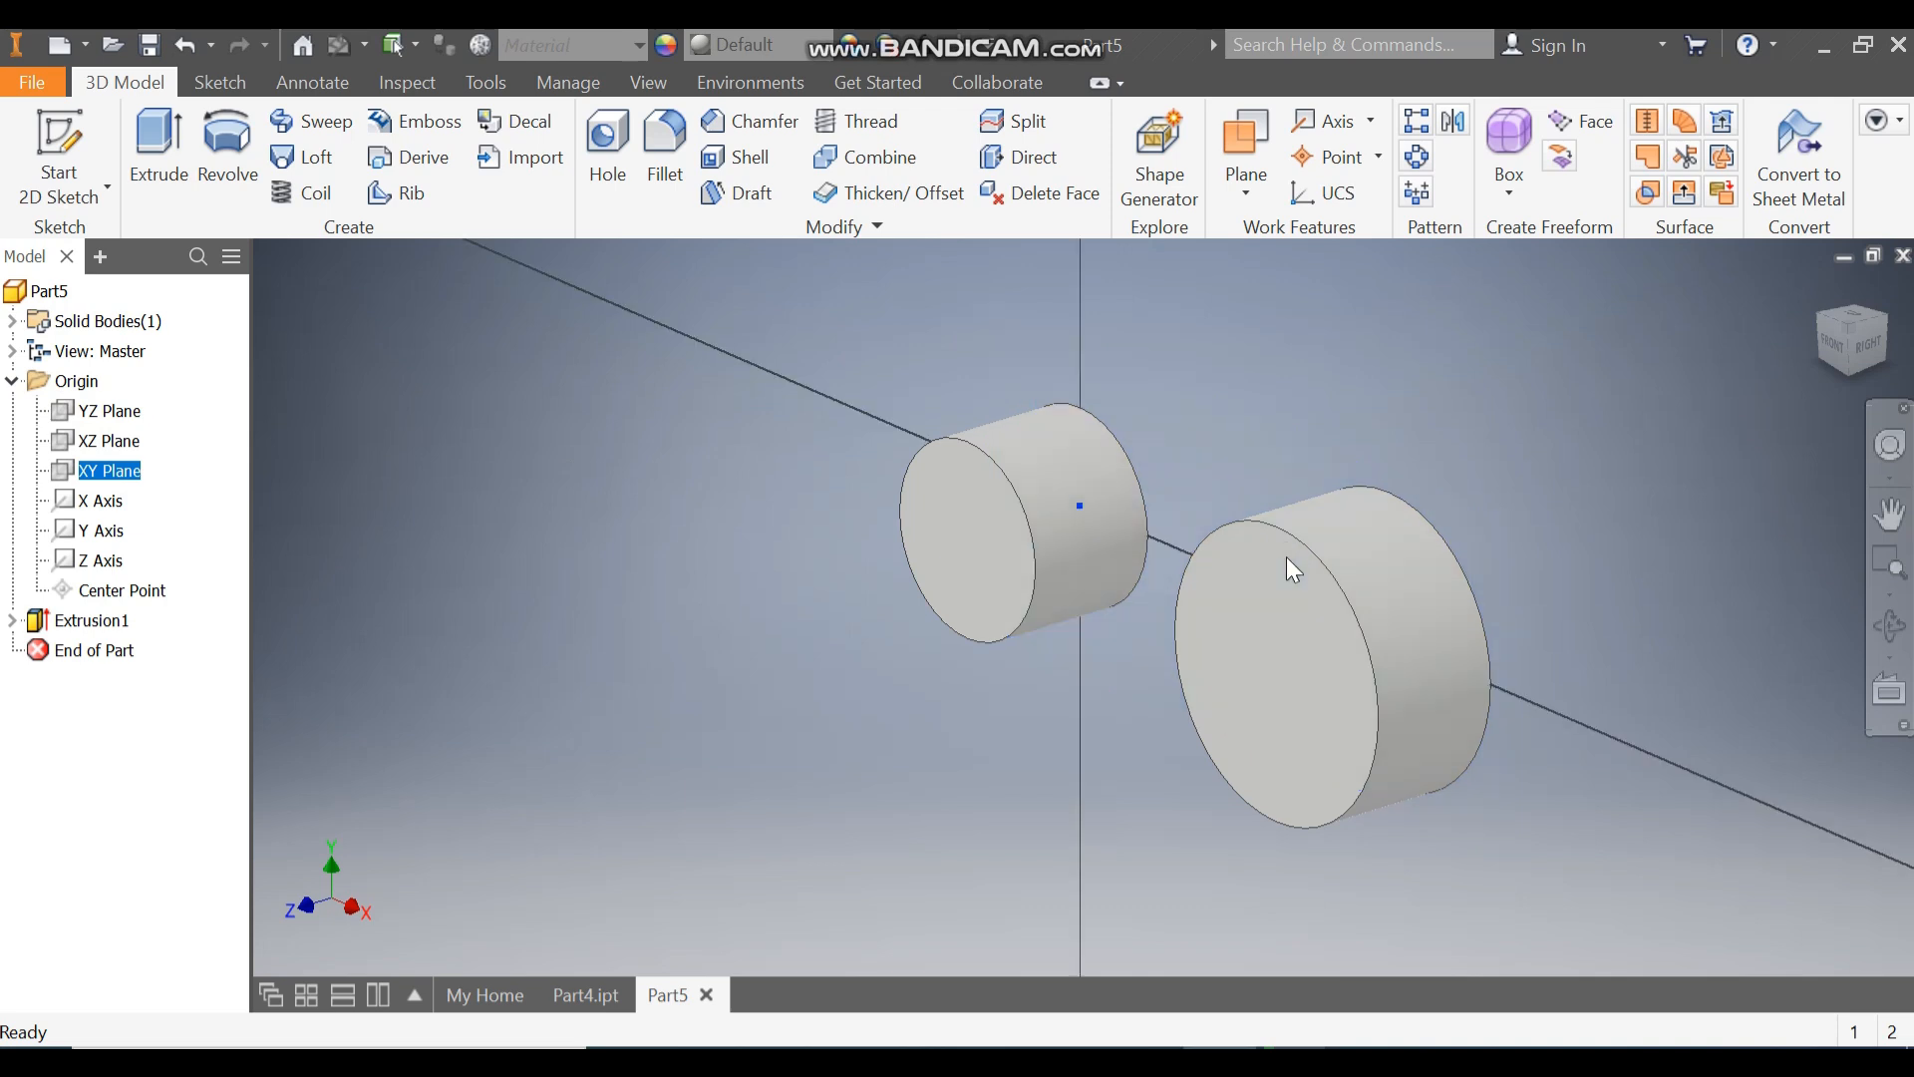
pyautogui.moveTo(1354, 674); pyautogui.dragTo(1158, 638, button='middle')
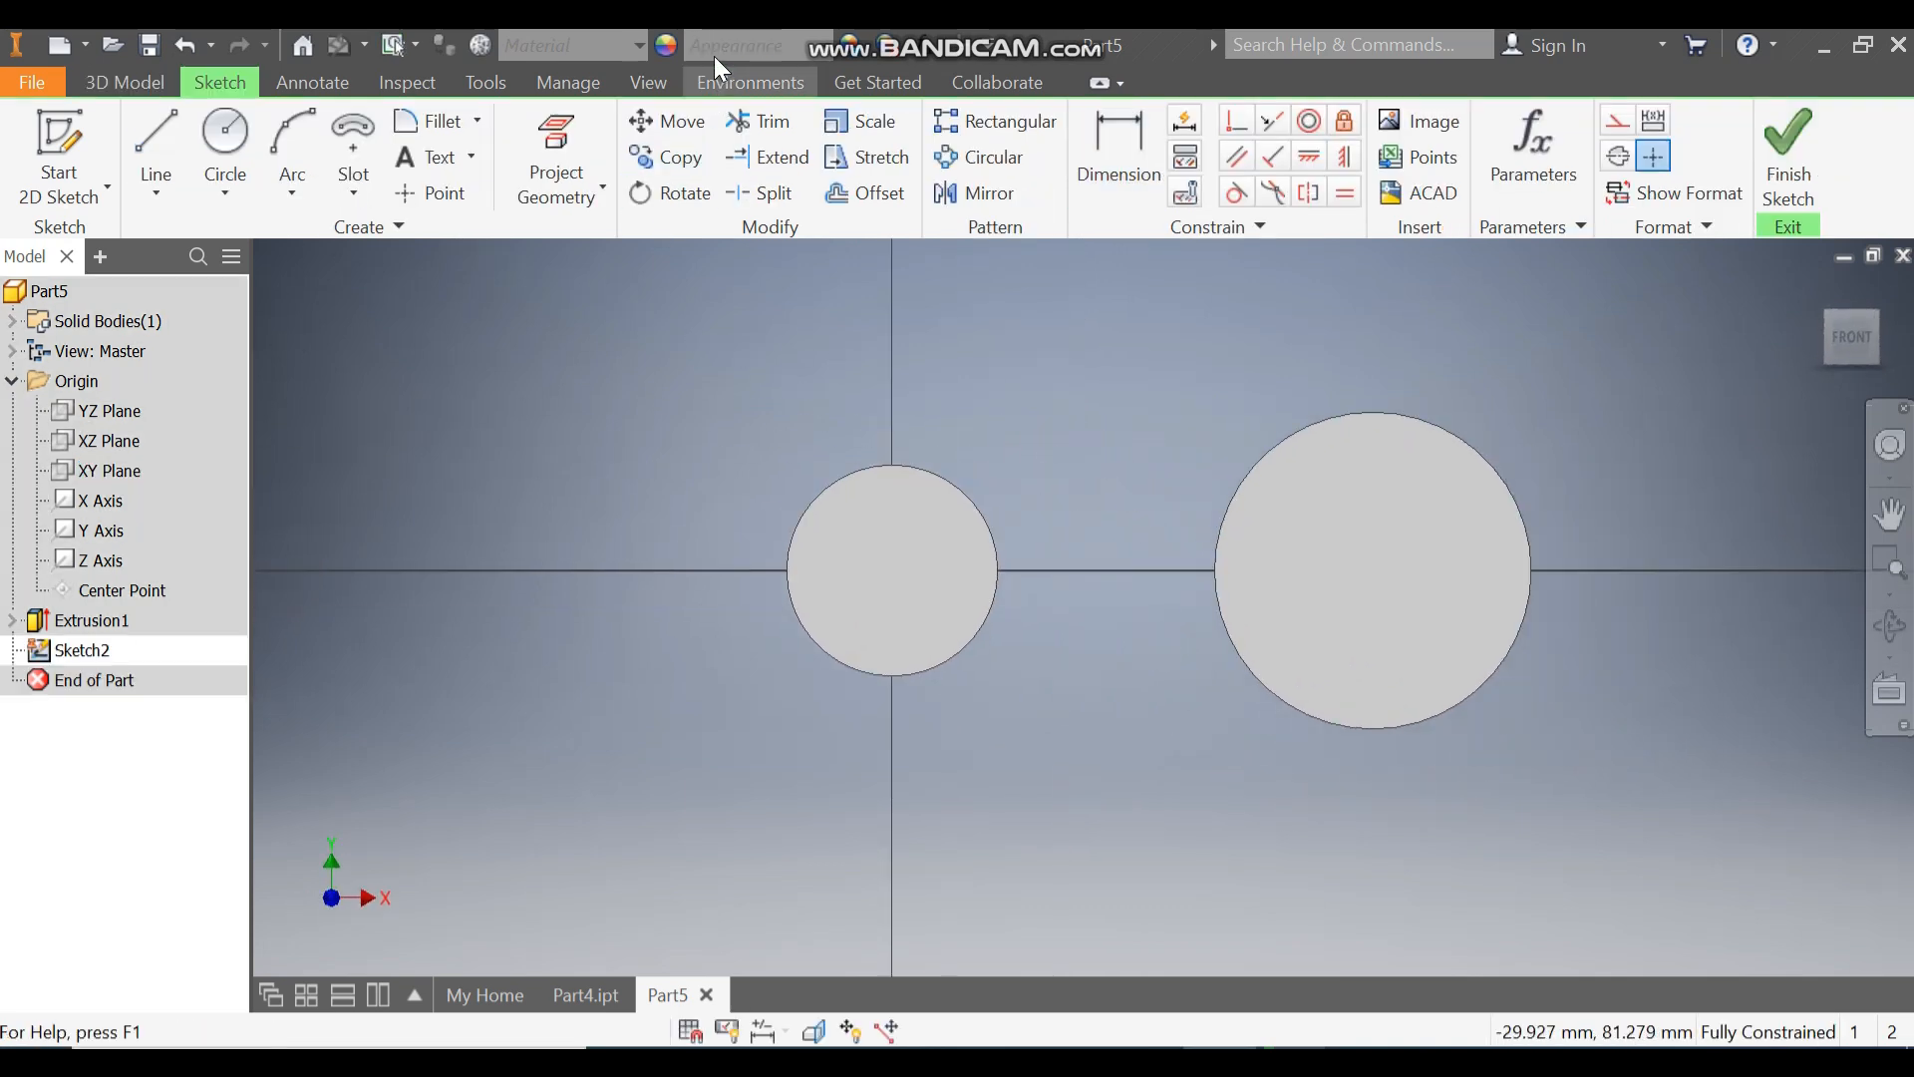
# - Set the model's visual style to Wireframe
pyautogui.click(649, 86)
pyautogui.click(333, 199)
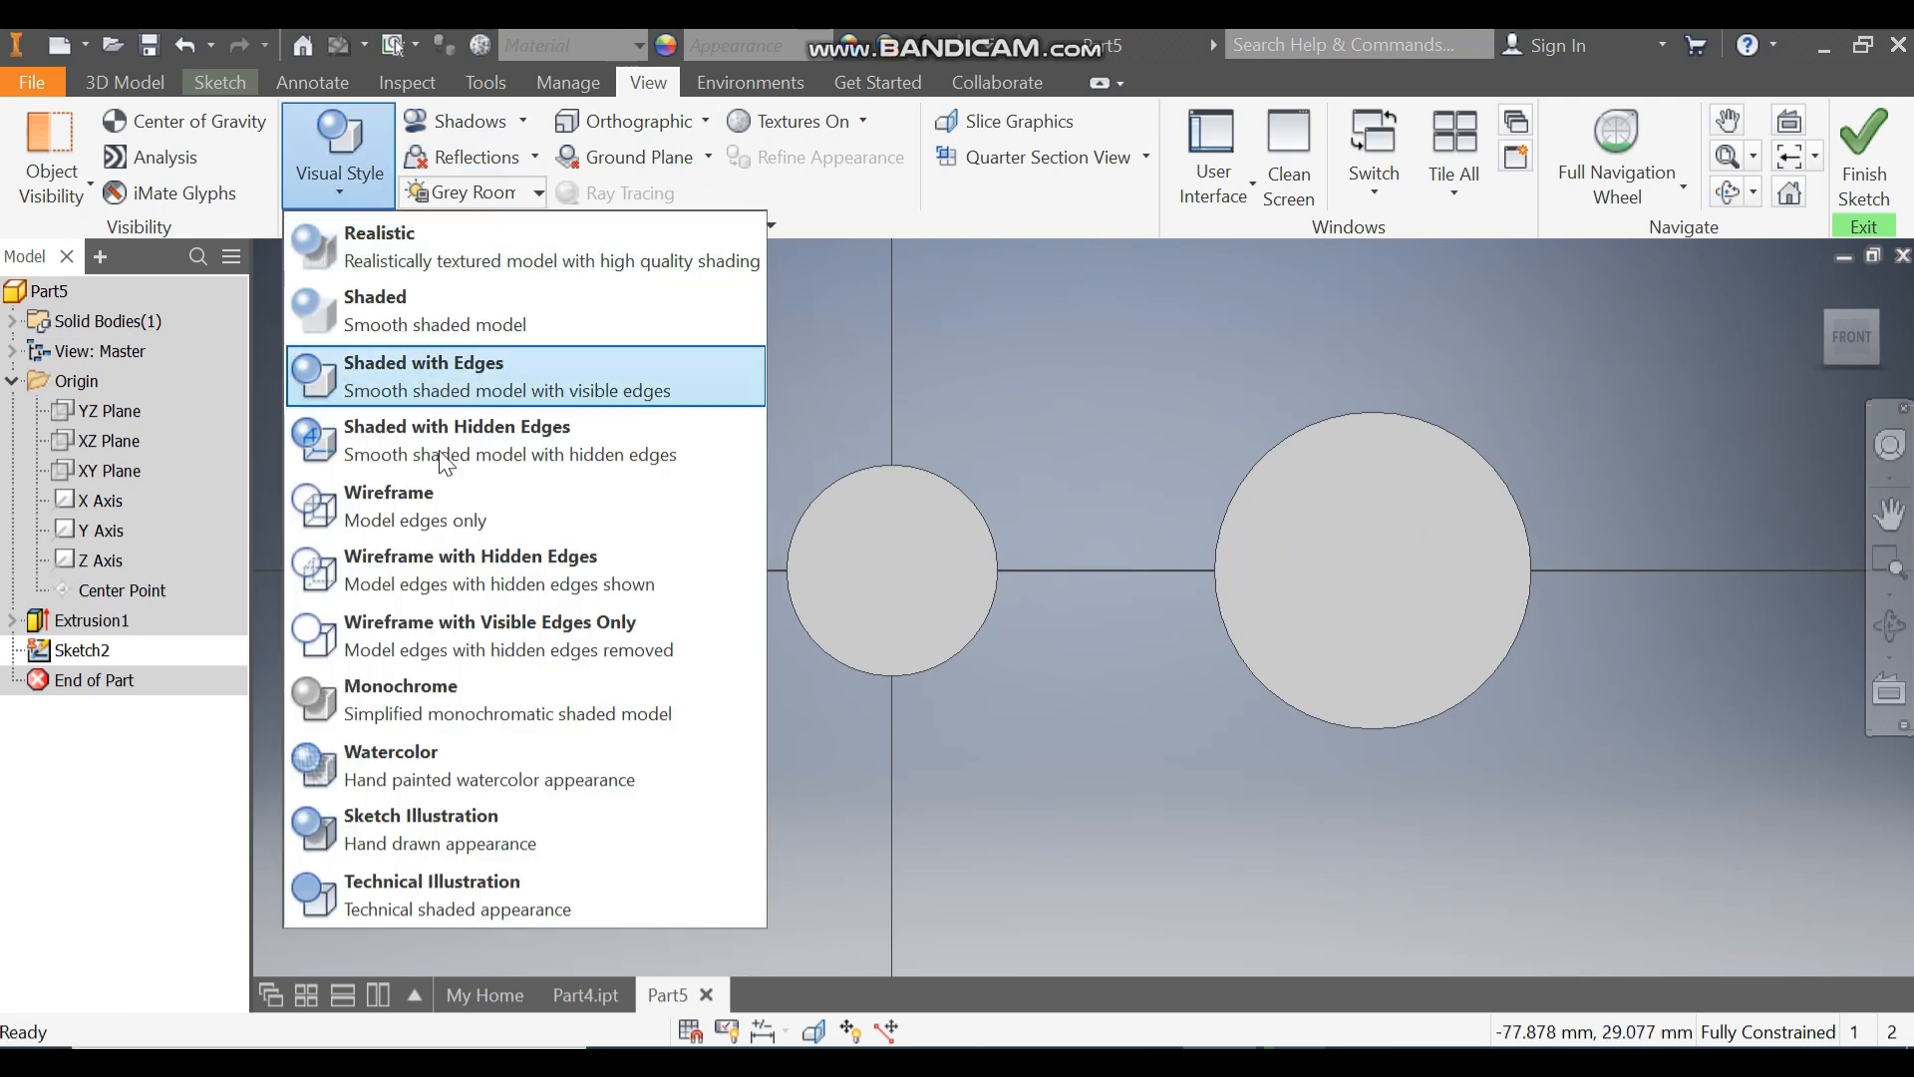
pyautogui.click(438, 503)
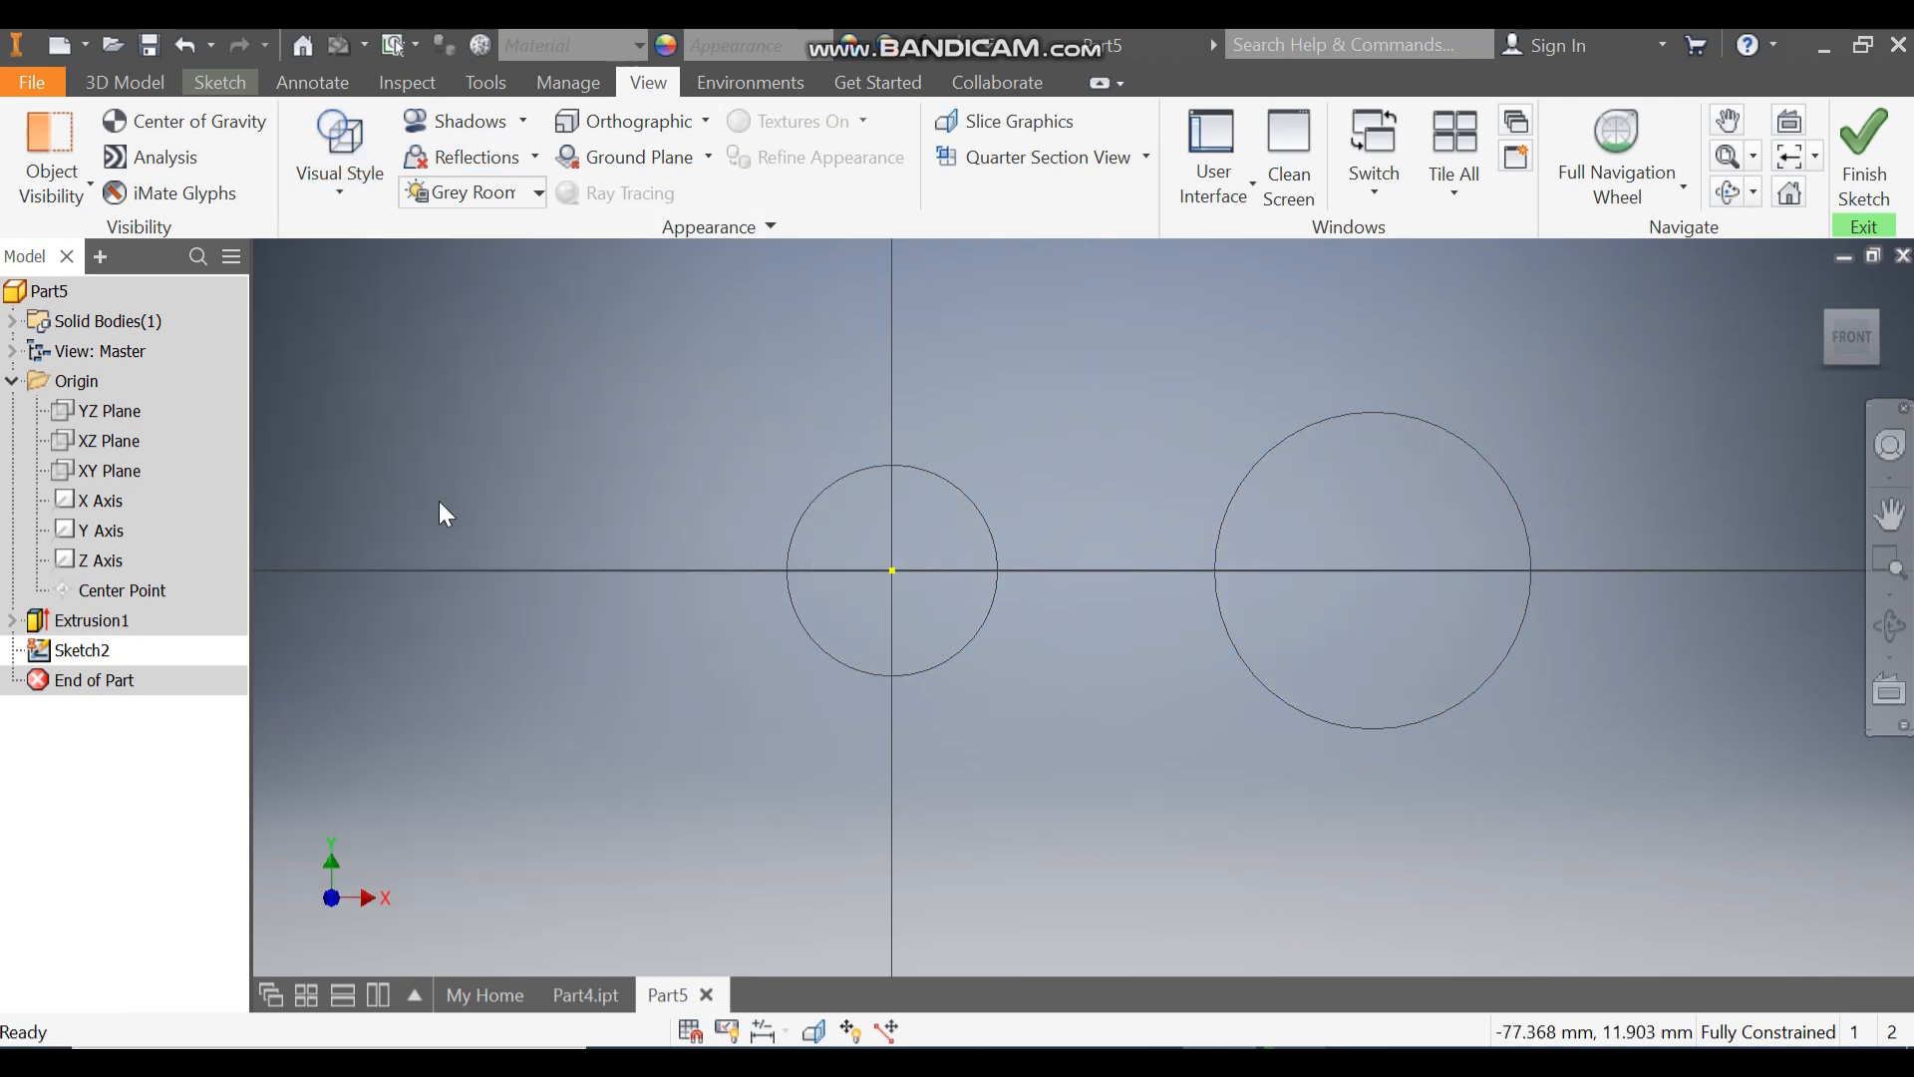
# - Draw lines joining the circles' top points and bottom points, plus a vertical line through the large circle's centre connecting its top and bottom
pyautogui.click(208, 84)
pyautogui.click(161, 128)
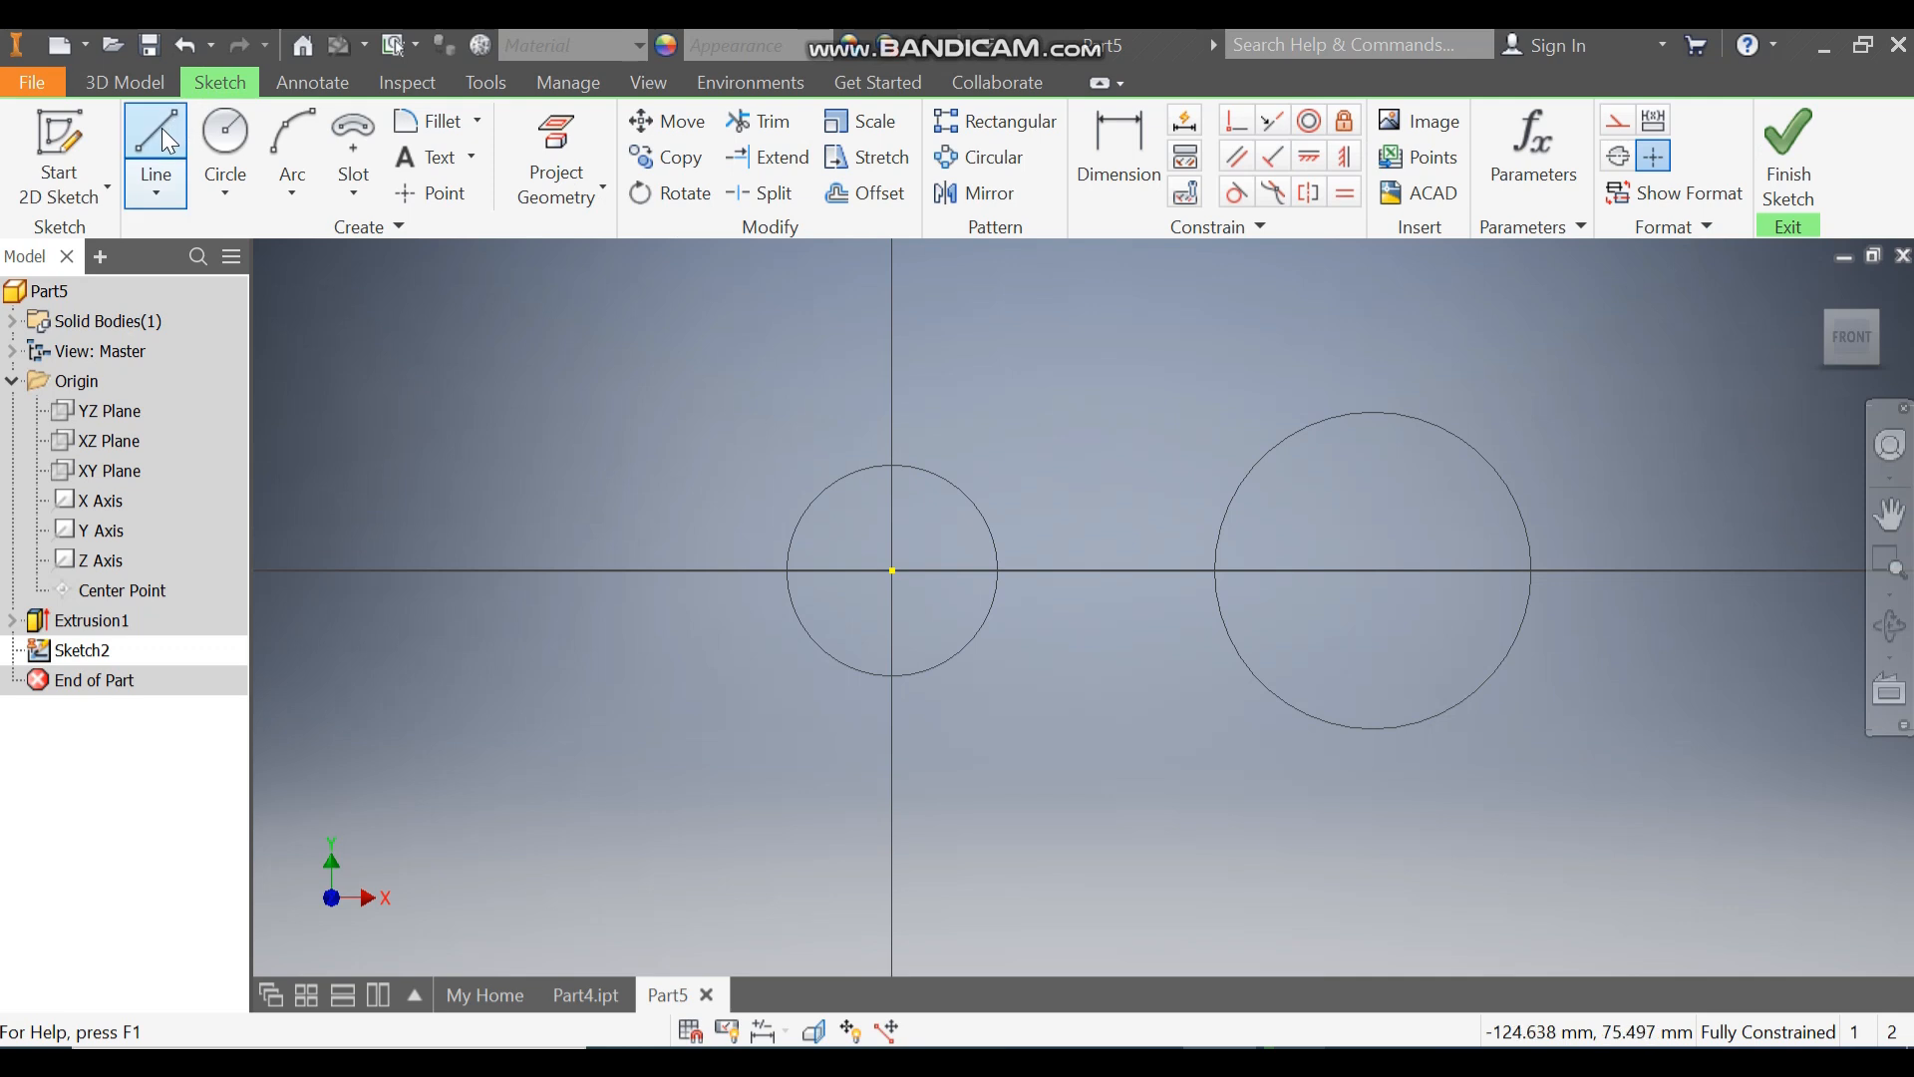
pyautogui.click(892, 464)
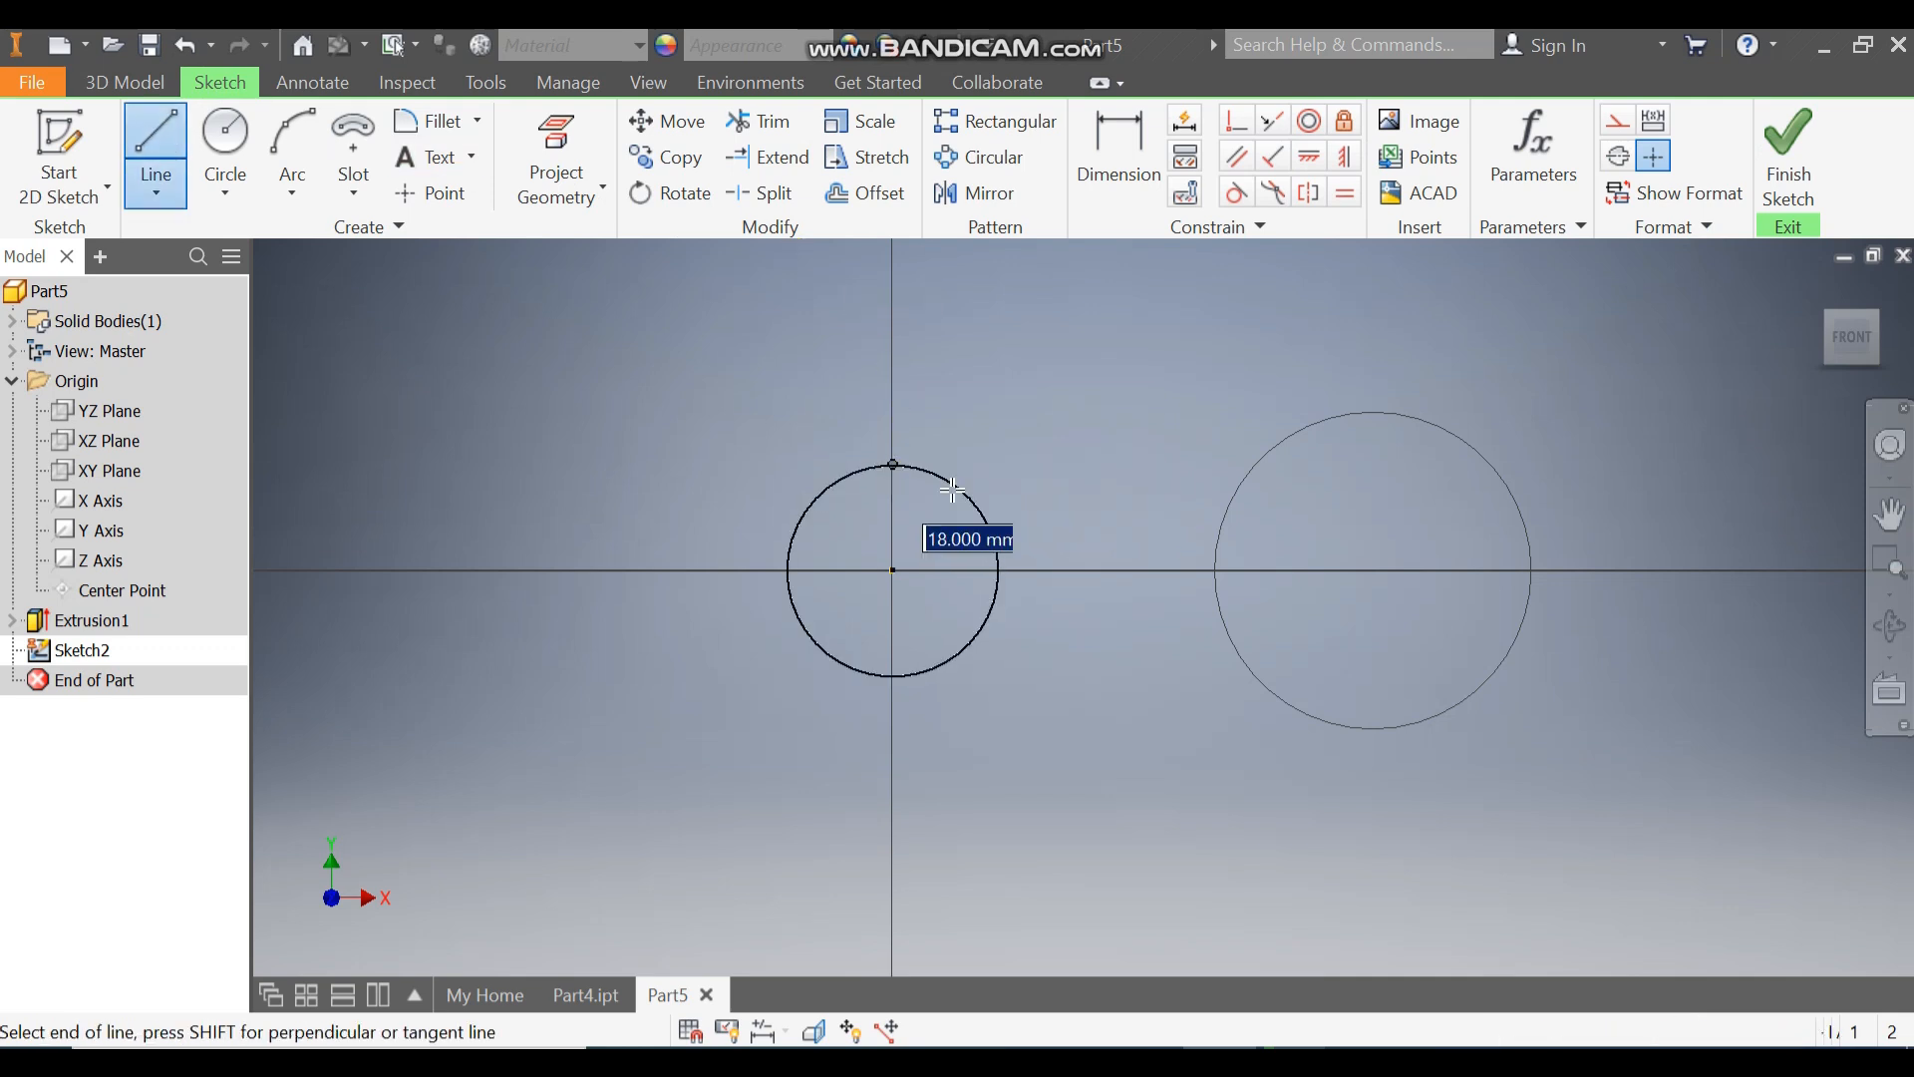
pyautogui.click(1368, 413)
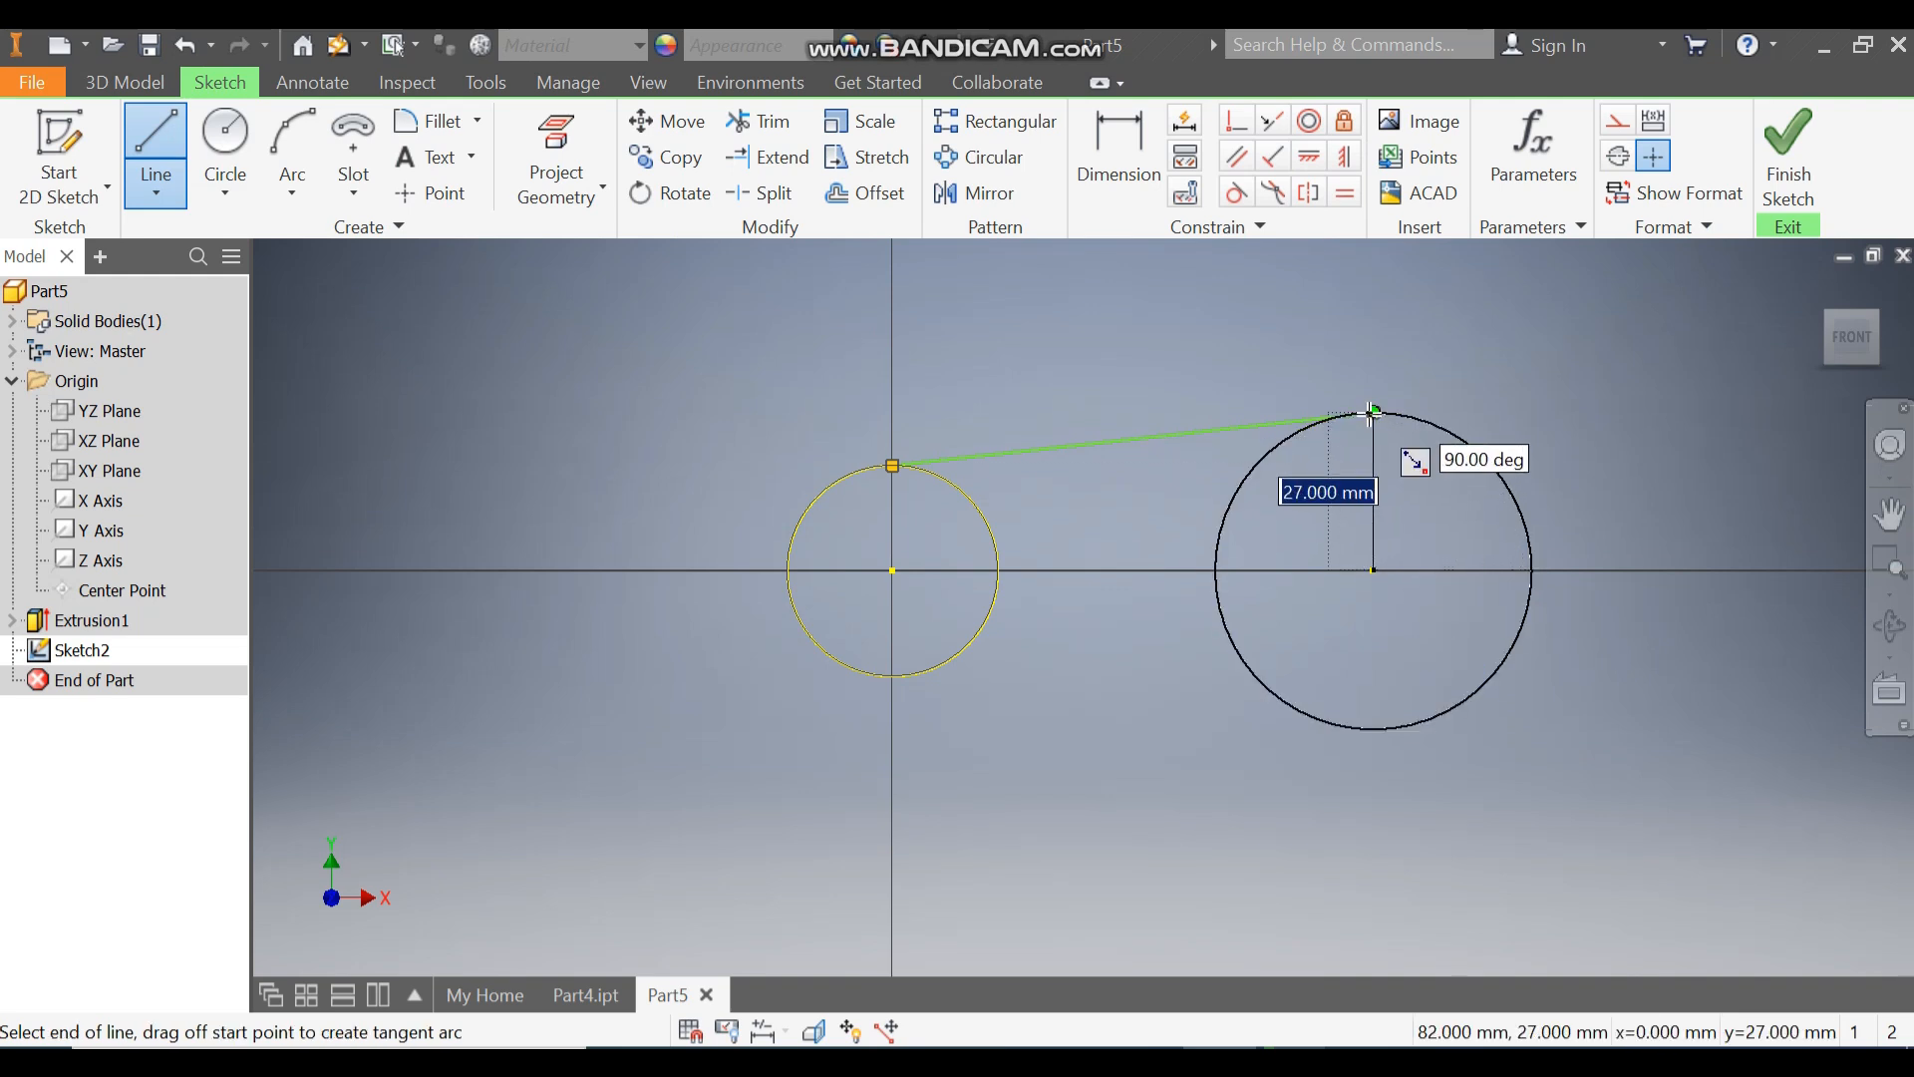
pyautogui.doubleClick(1374, 570)
pyautogui.click(1374, 571)
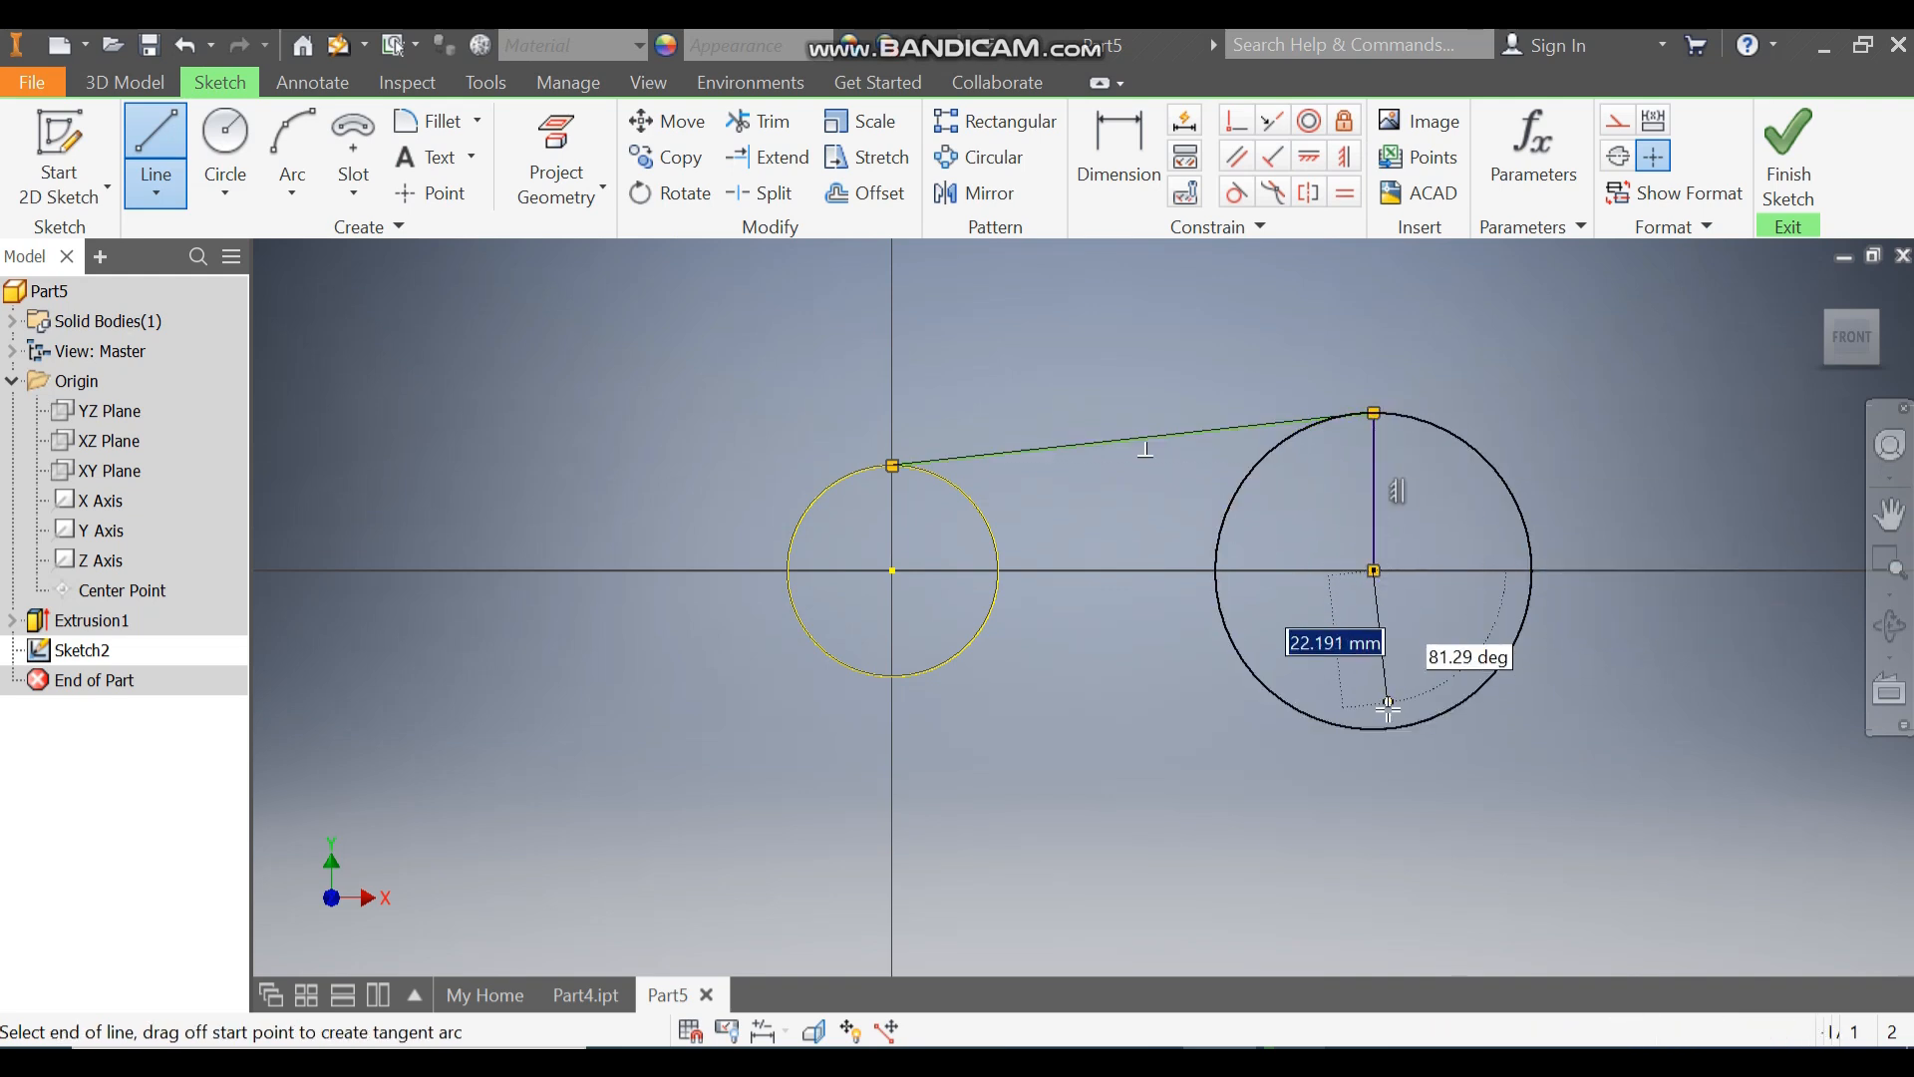
pyautogui.doubleClick(1373, 728)
pyautogui.click(893, 676)
pyautogui.doubleClick(1374, 728)
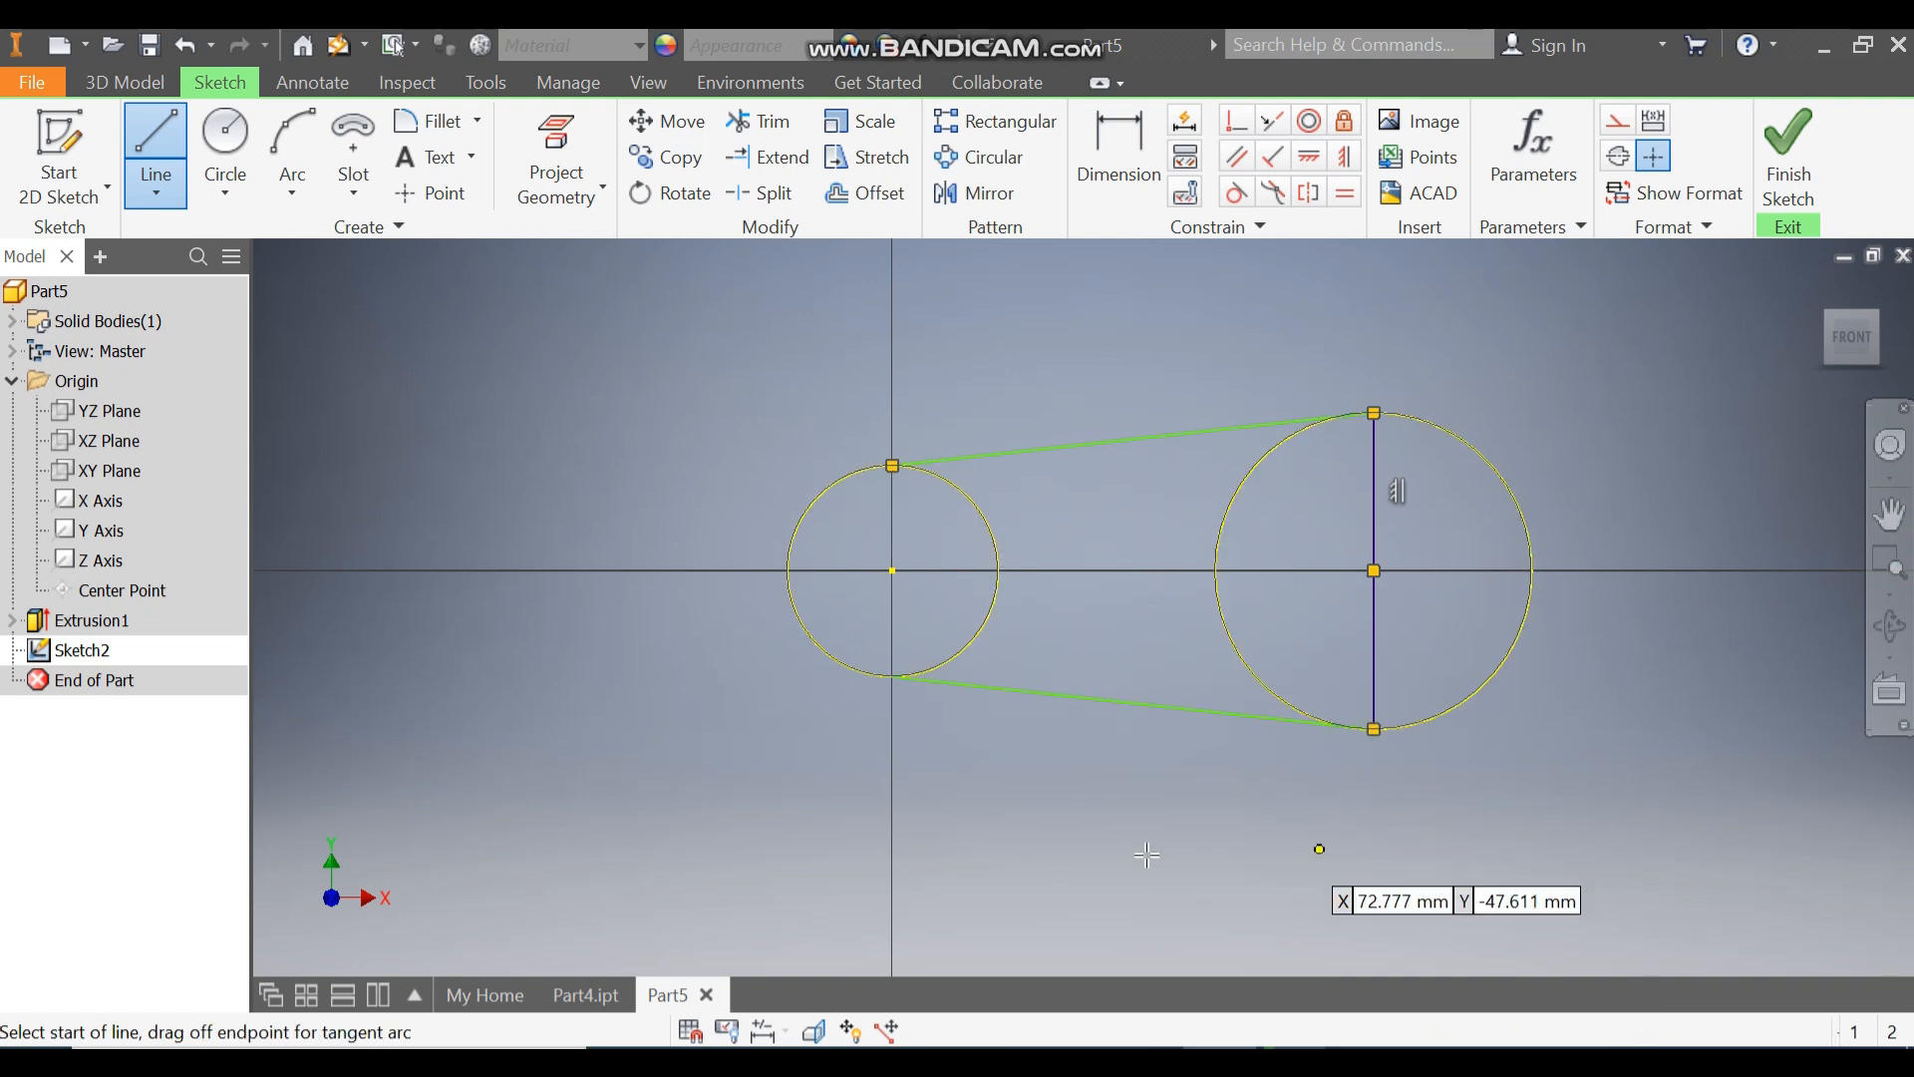
# - Close the profile with a vertical line through the small circle's centre, from its top point to its bottom point
pyautogui.click(893, 466)
pyautogui.click(892, 570)
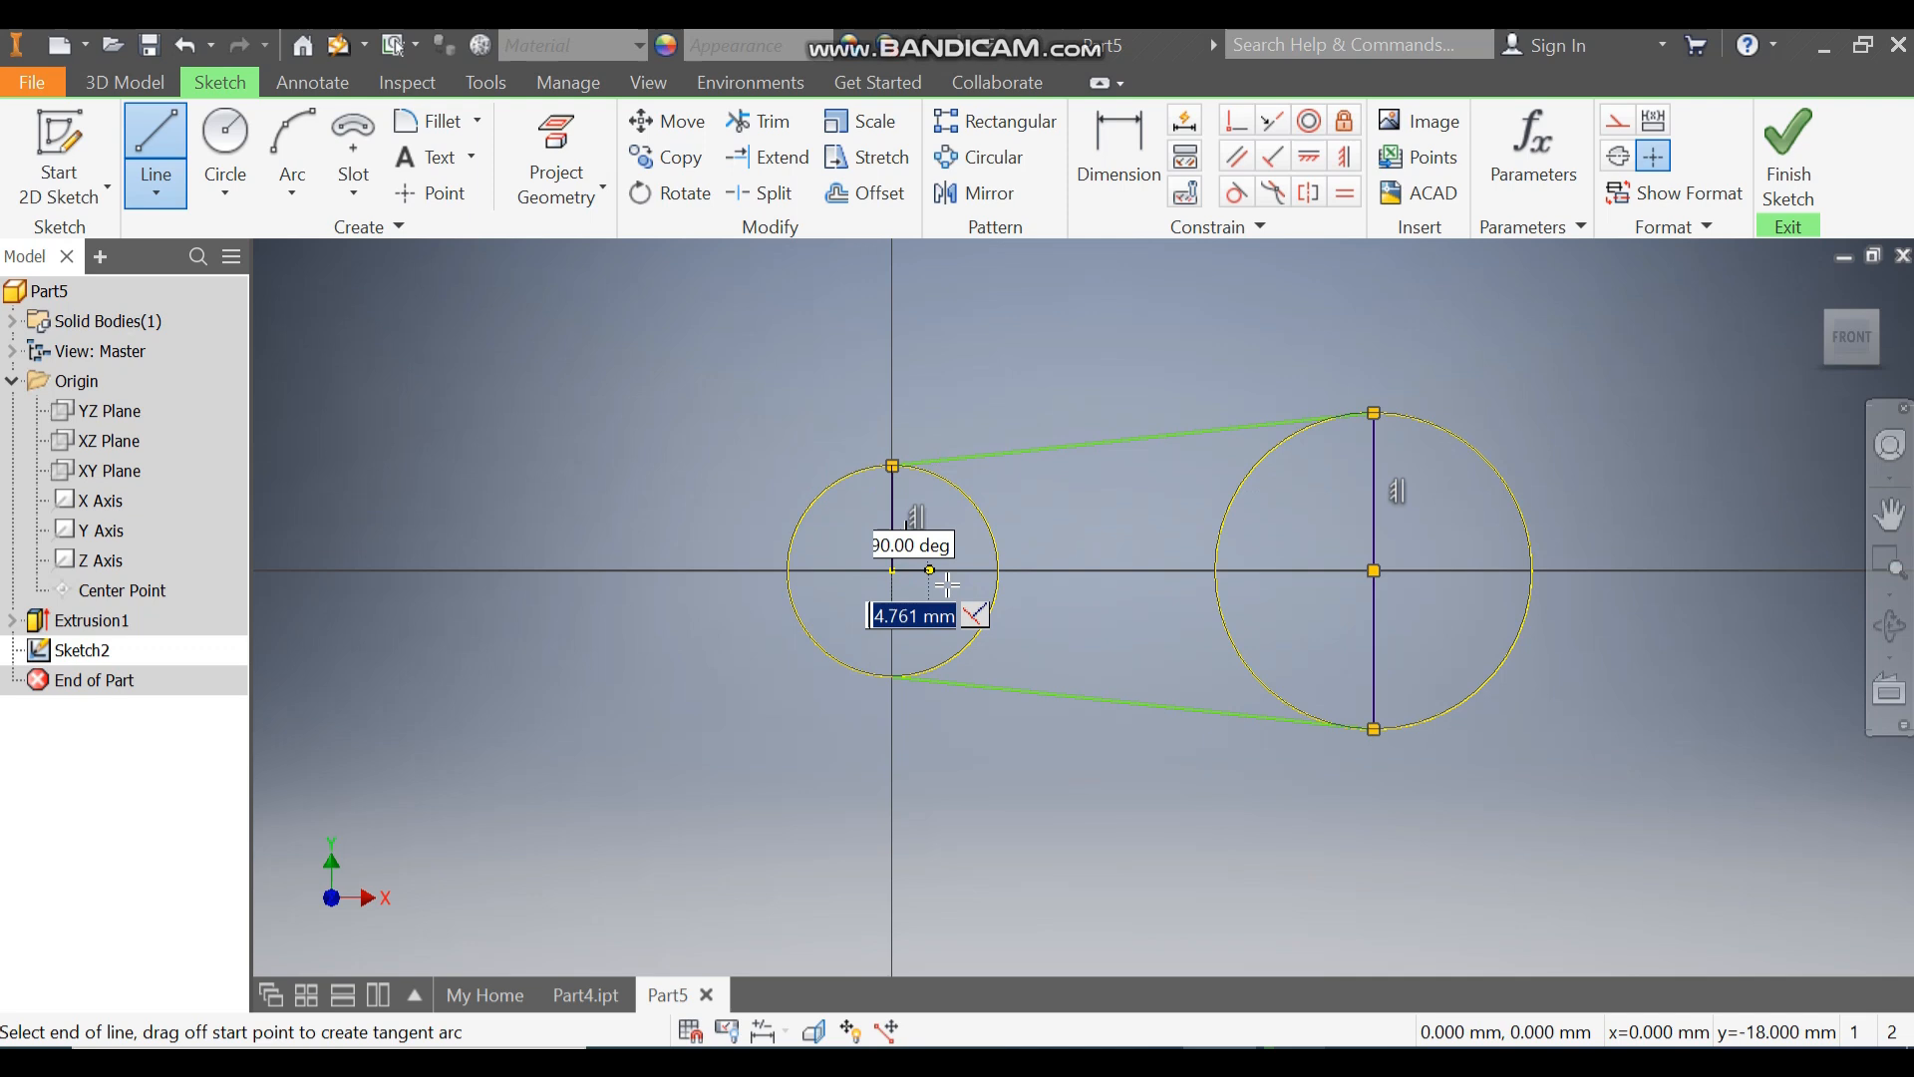
pyautogui.doubleClick(892, 676)
pyautogui.press('Escape')
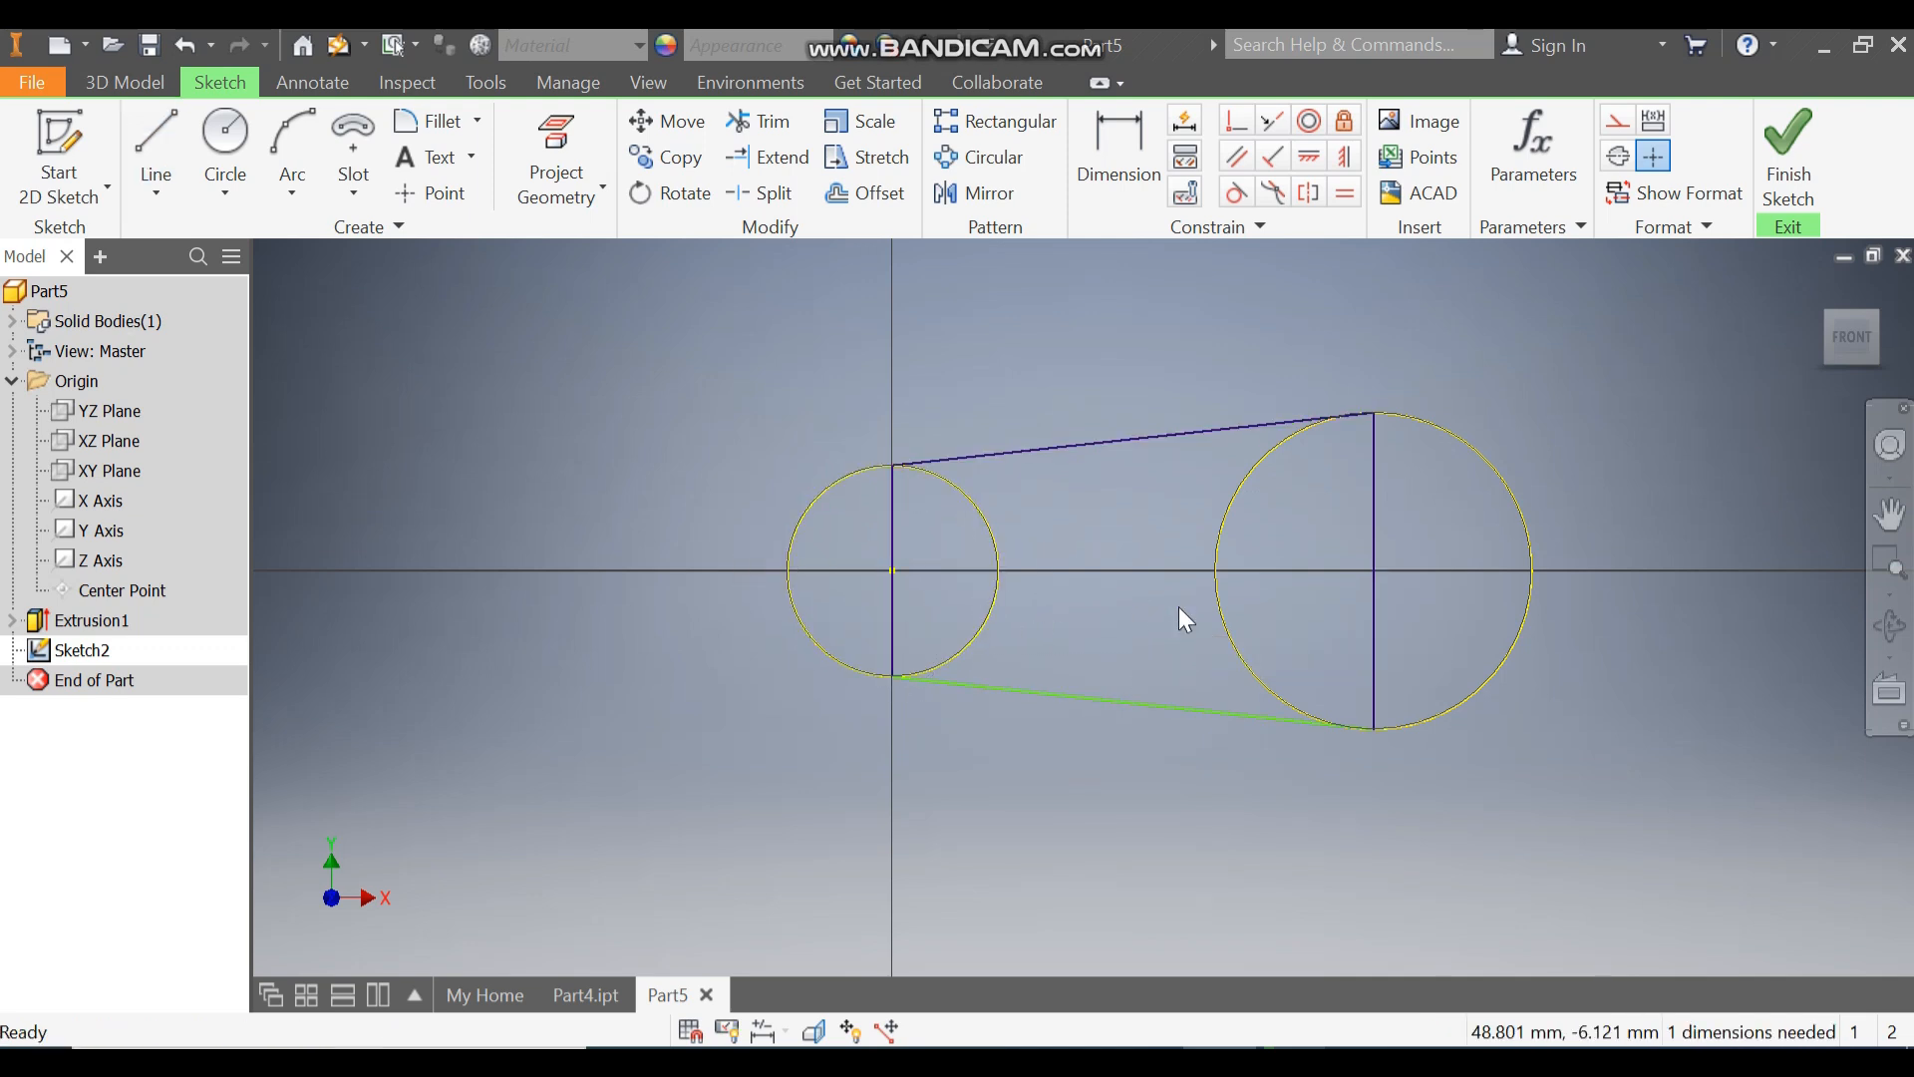
# - Make the lower connecting line tangent to the small circle and finish the sketch
pyautogui.click(1235, 193)
pyautogui.click(1045, 708)
pyautogui.click(959, 654)
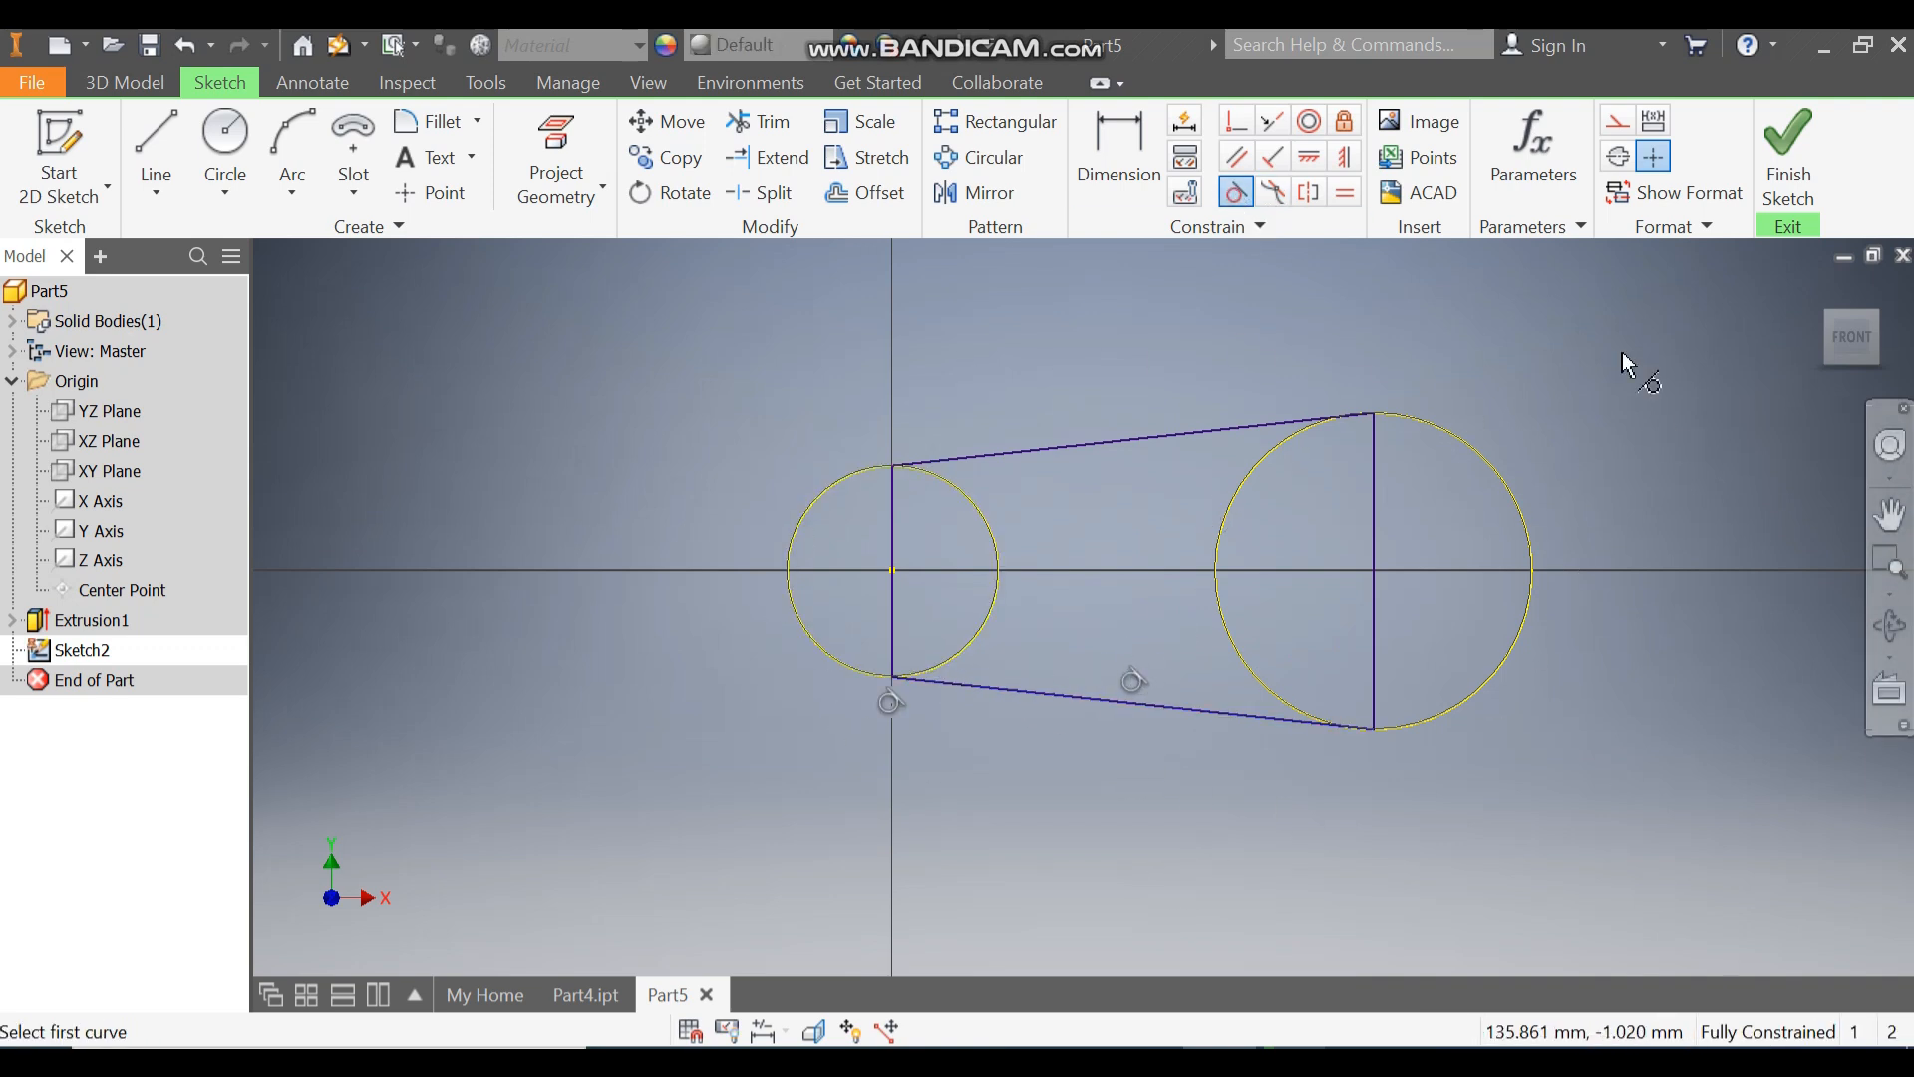
pyautogui.click(1787, 154)
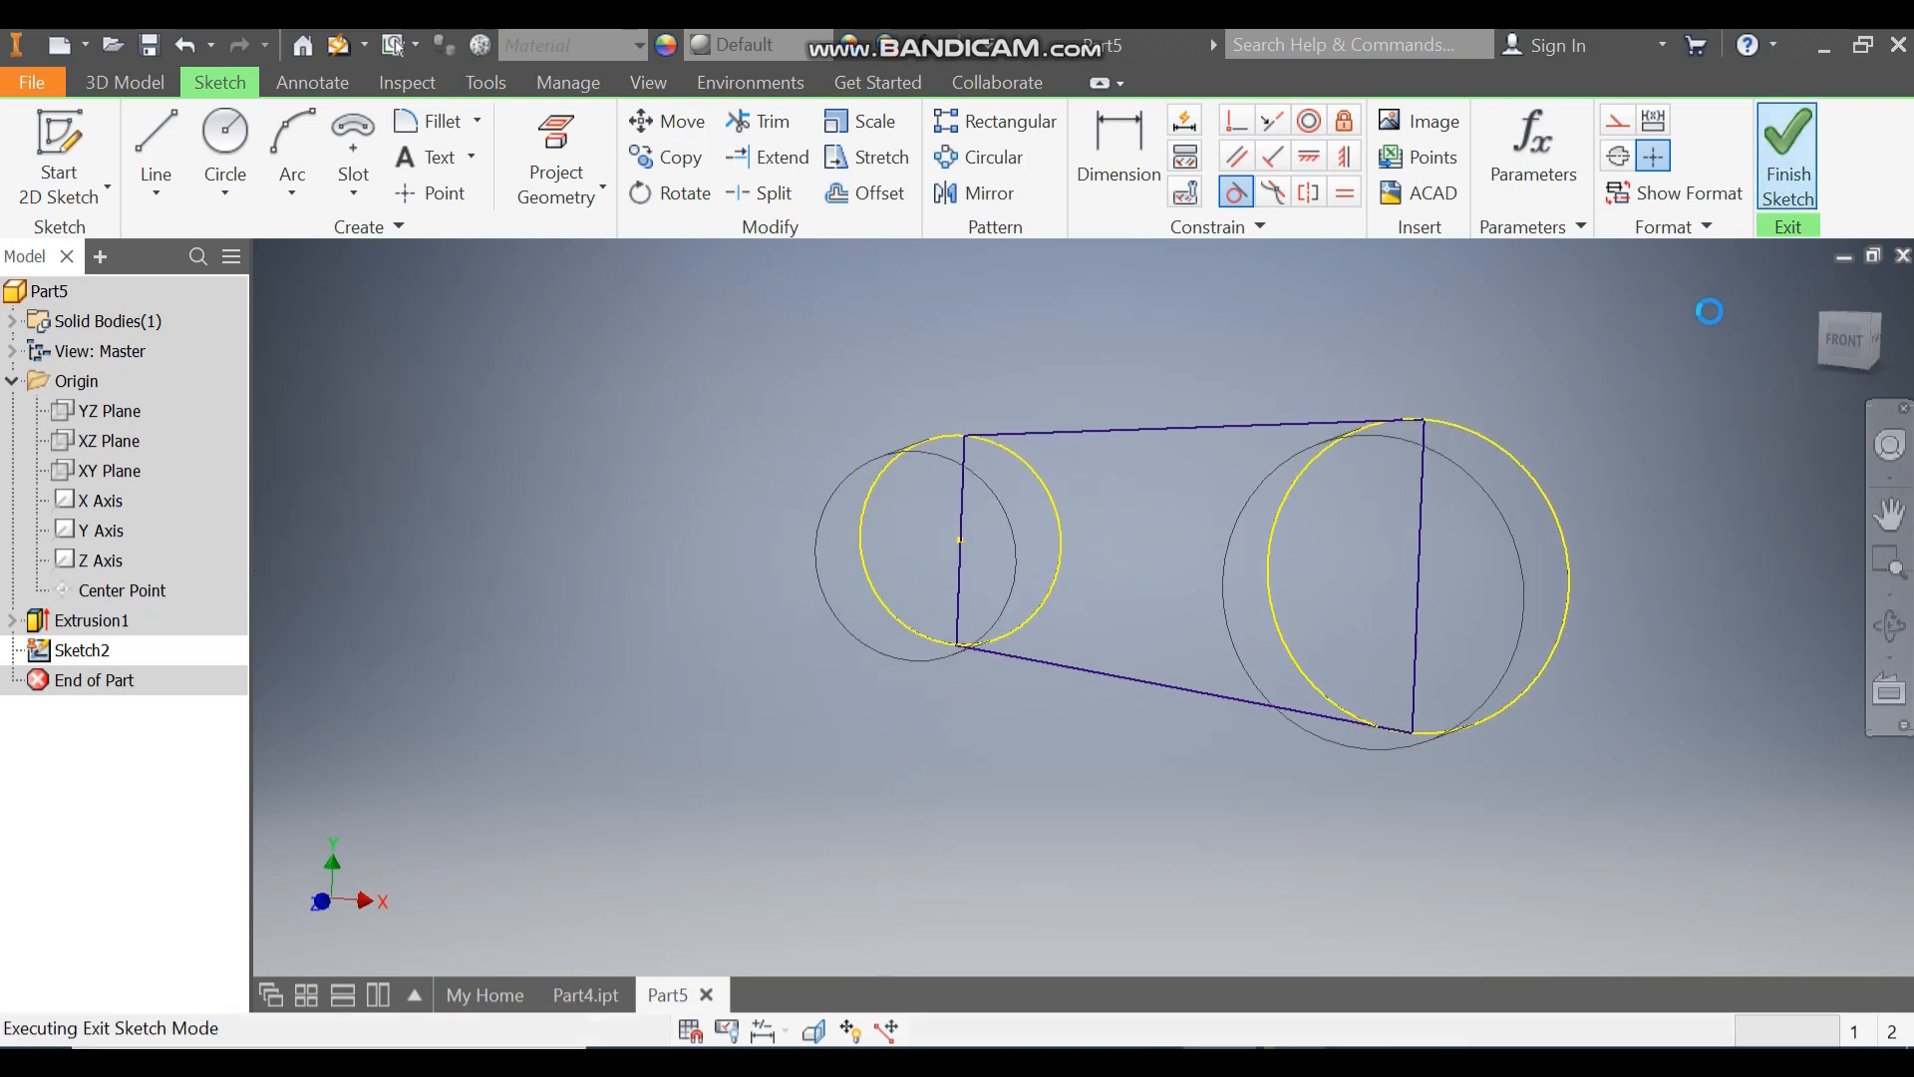
# - Extrude the closed profile between the two cylinders as a joined connecting web
pyautogui.click(150, 135)
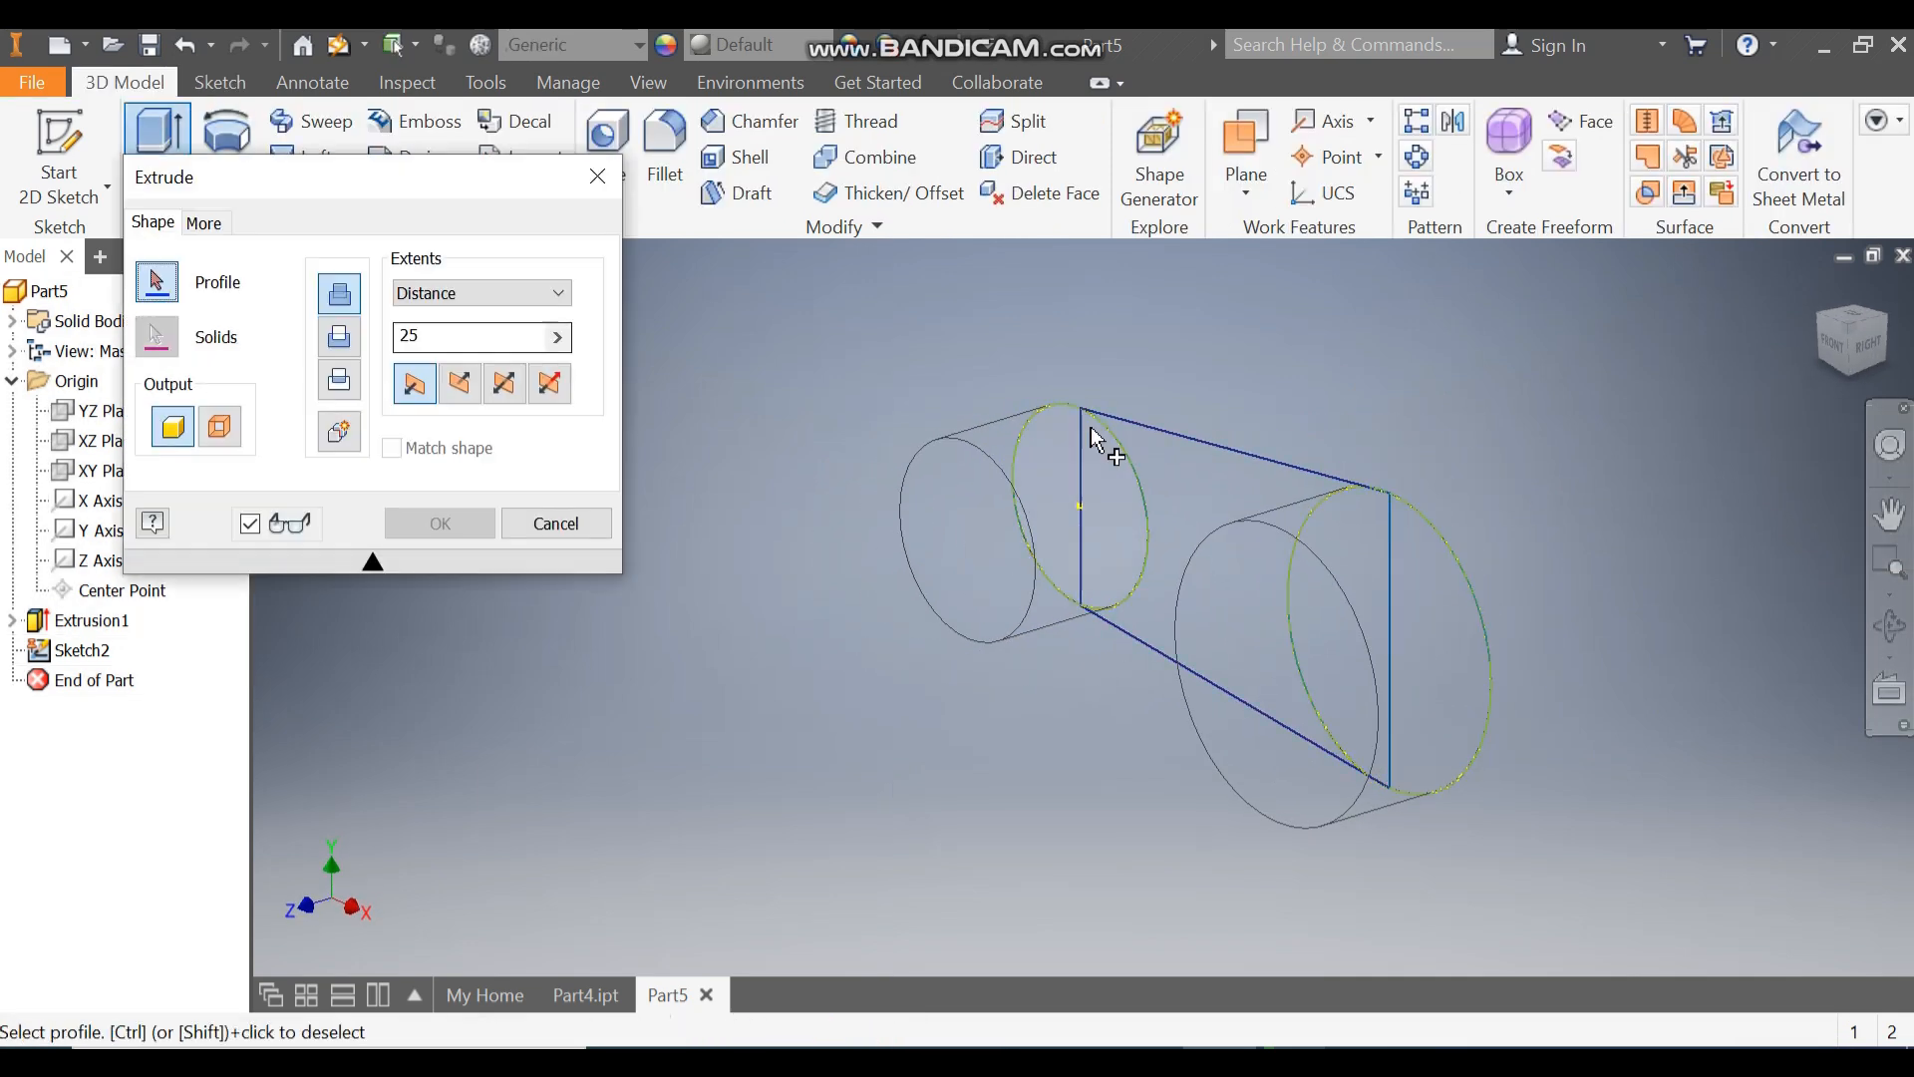
pyautogui.click(1229, 476)
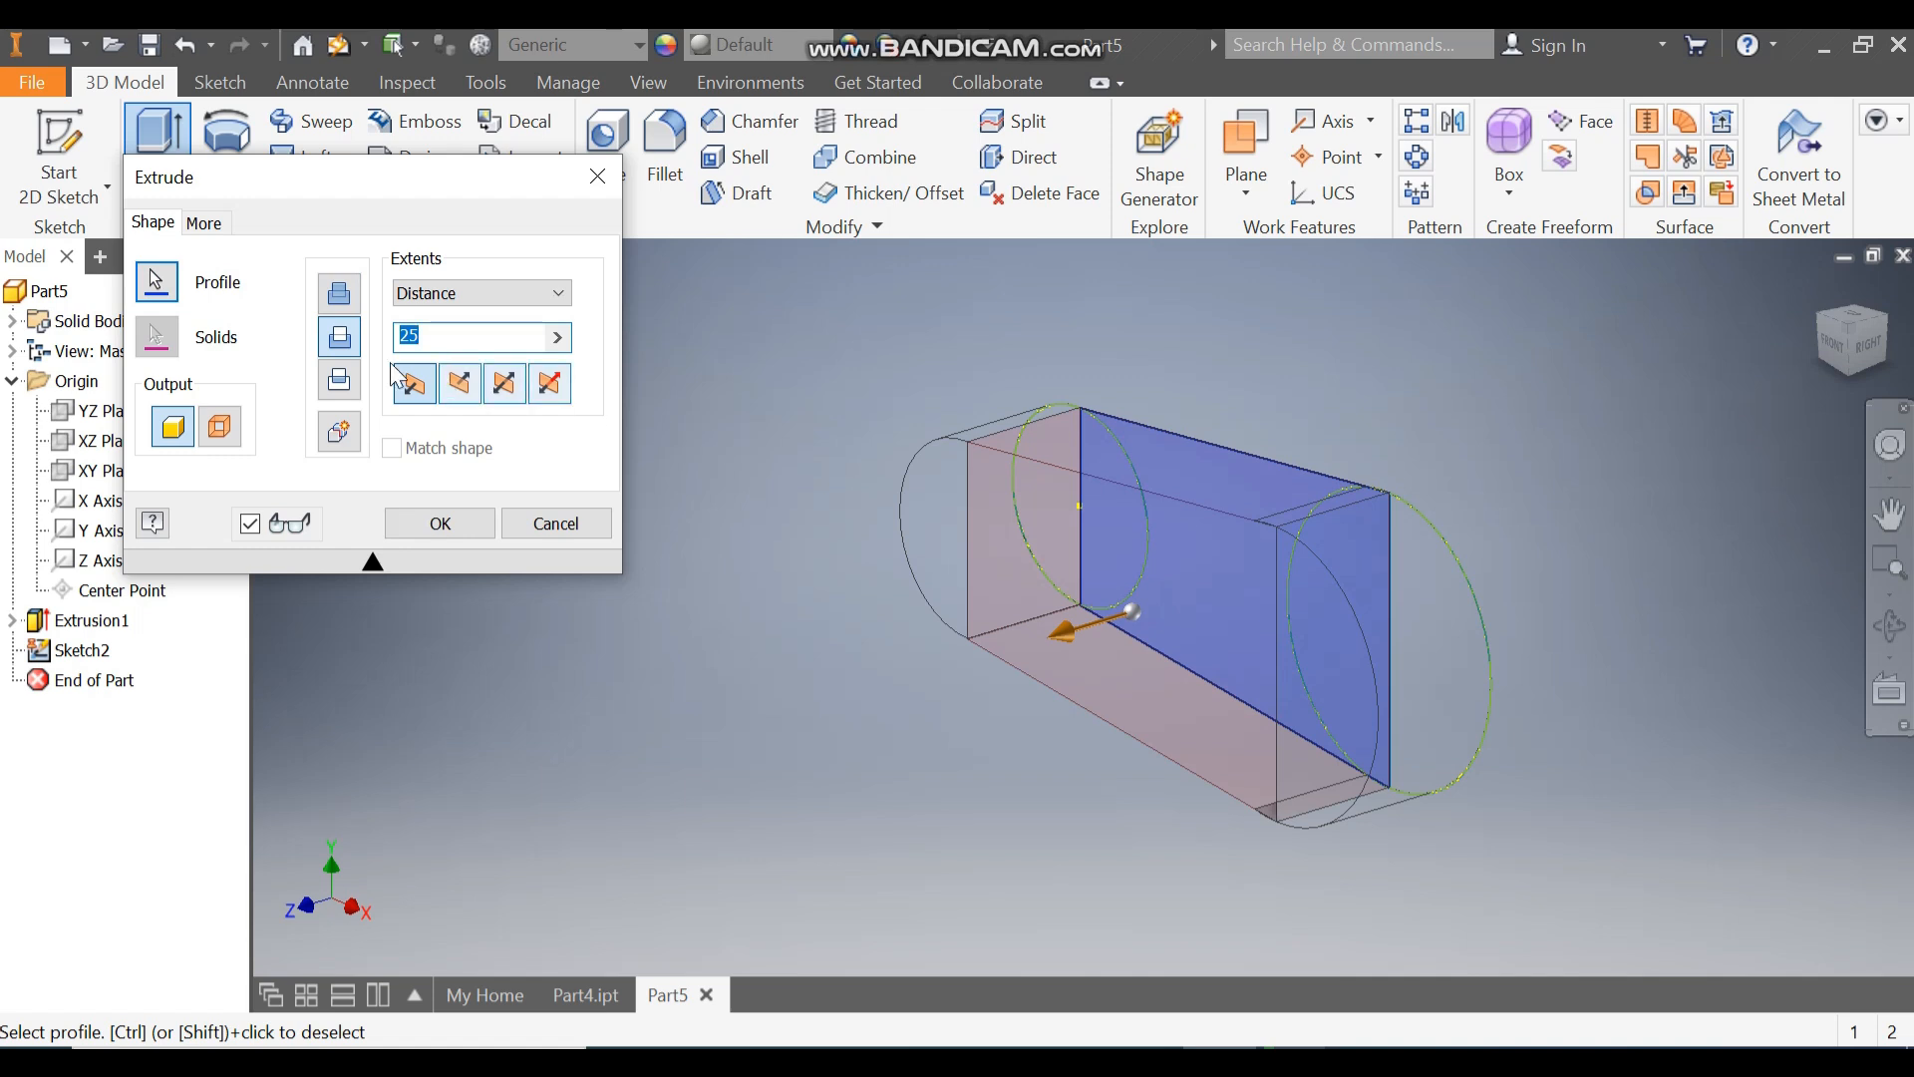
pyautogui.click(337, 305)
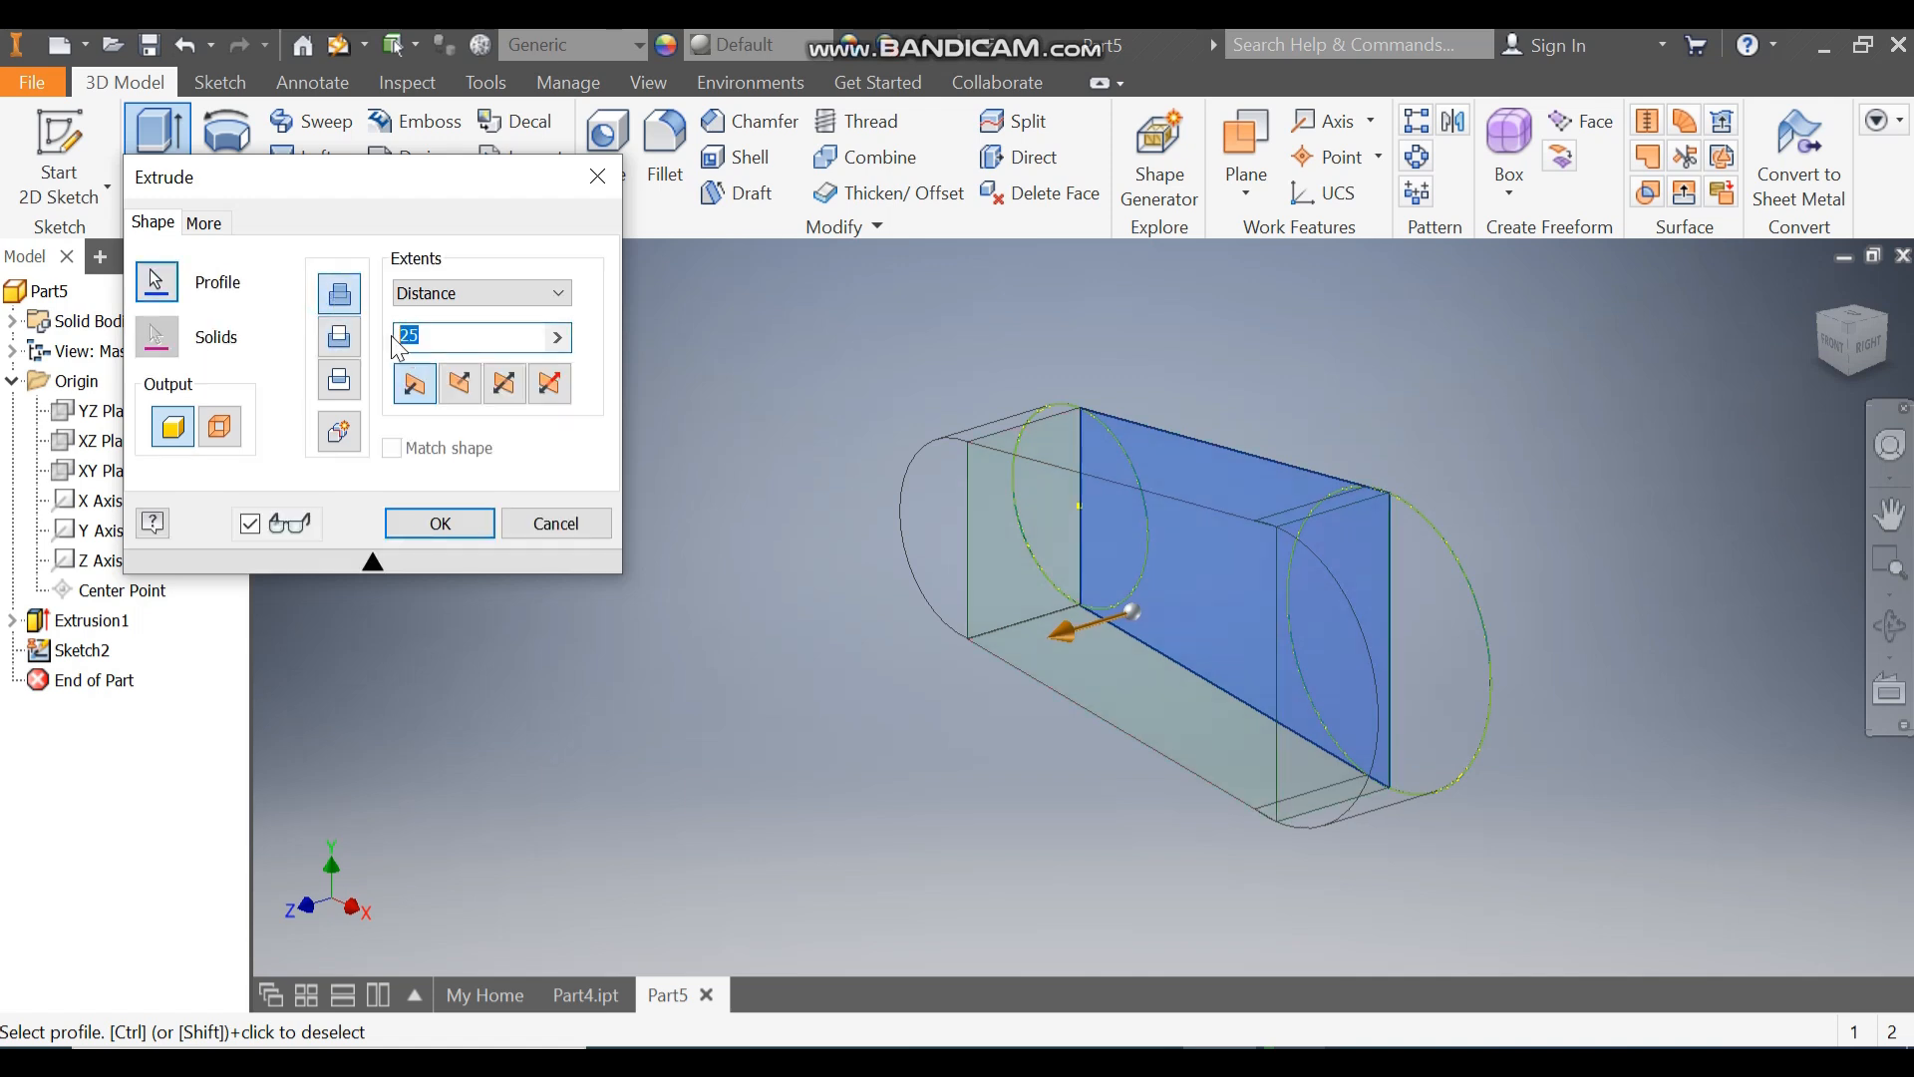
pyautogui.click(449, 521)
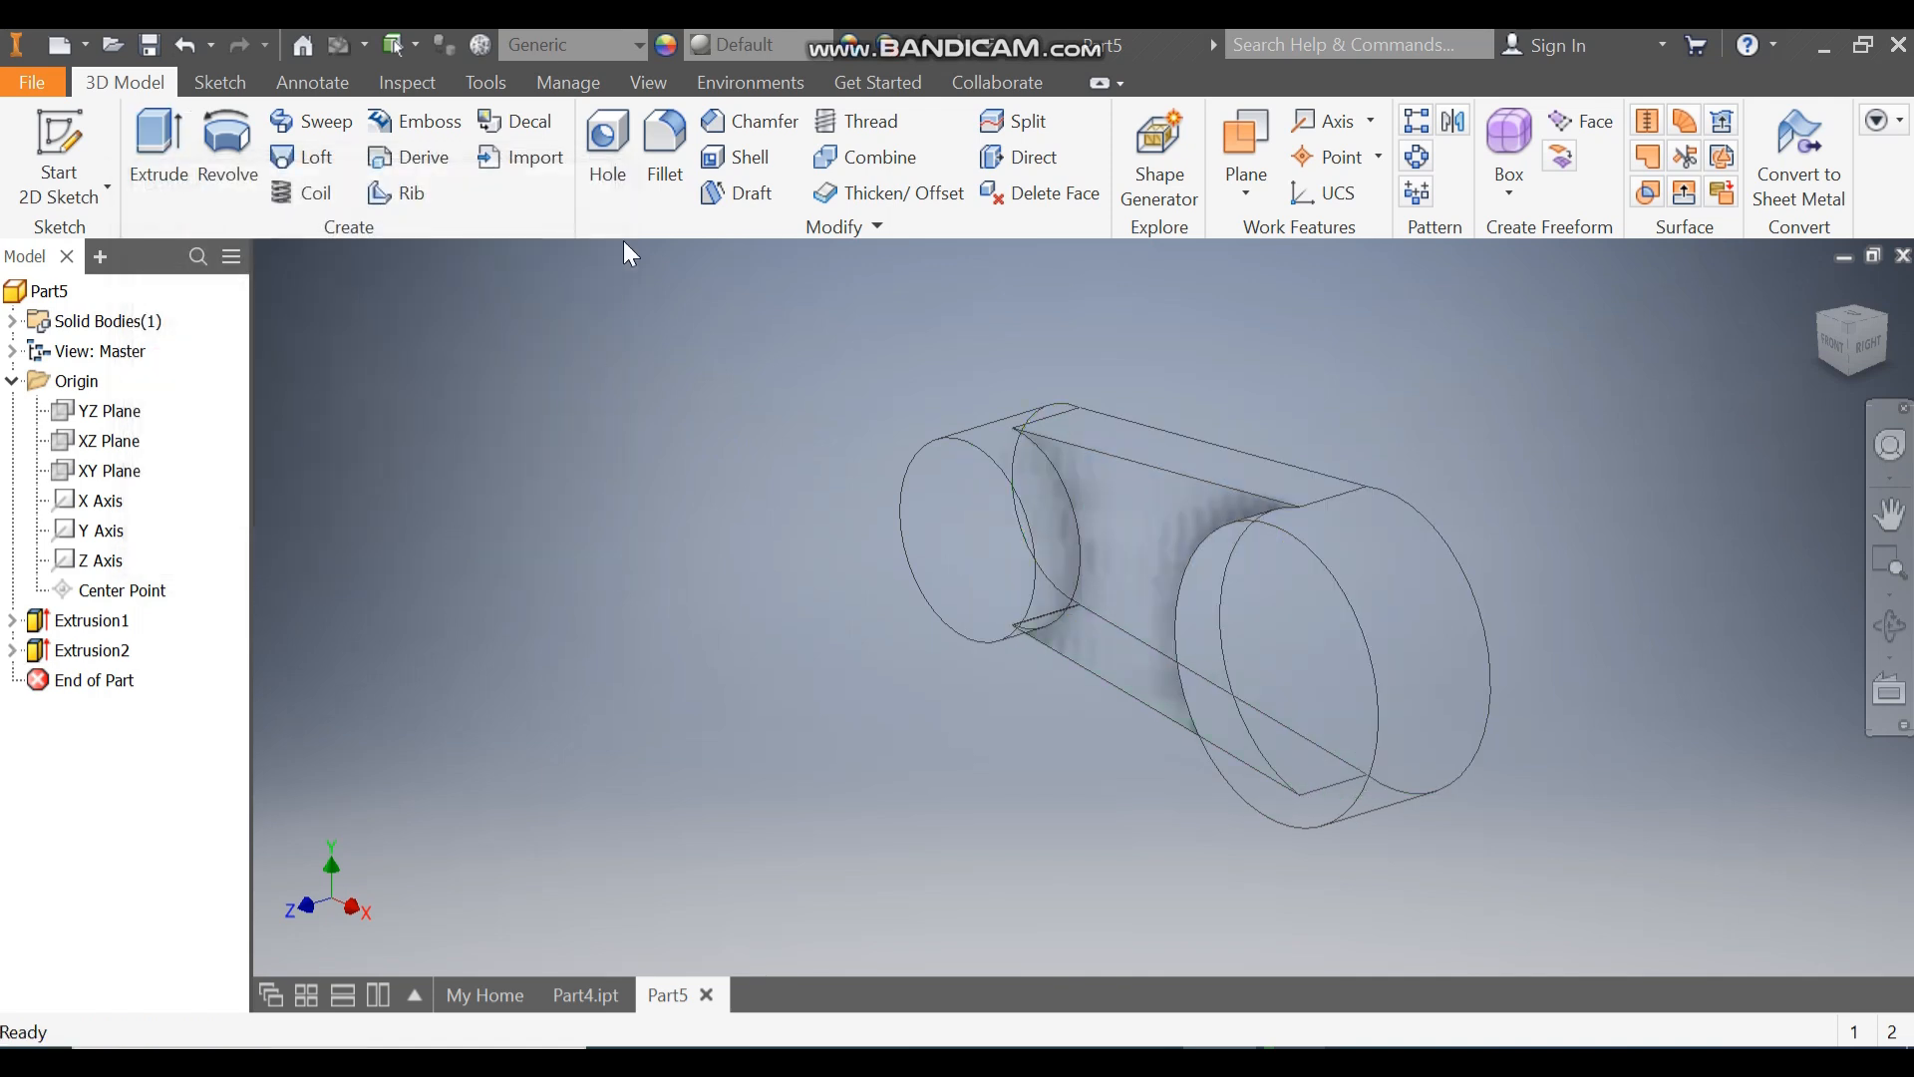
# - Set the model's visual style to Shaded with Edges
pyautogui.click(662, 87)
pyautogui.click(332, 173)
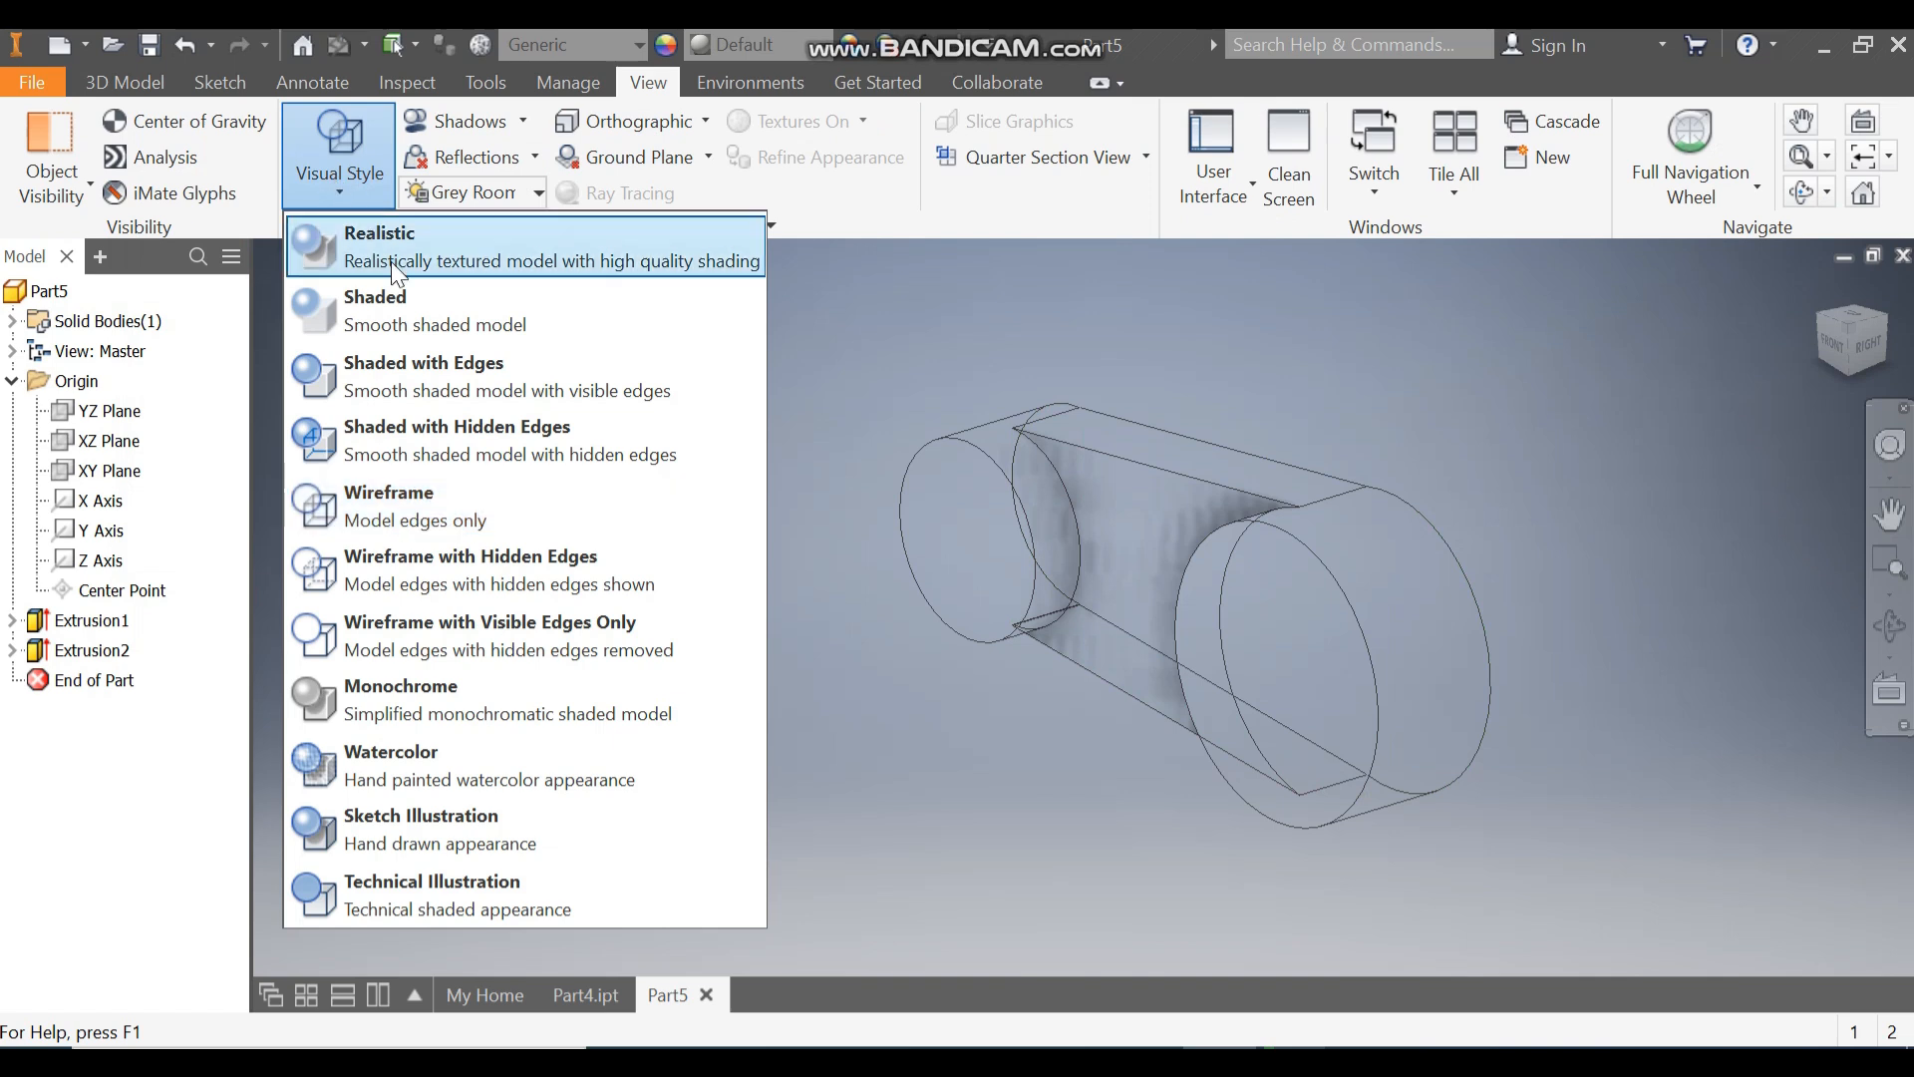
pyautogui.click(404, 363)
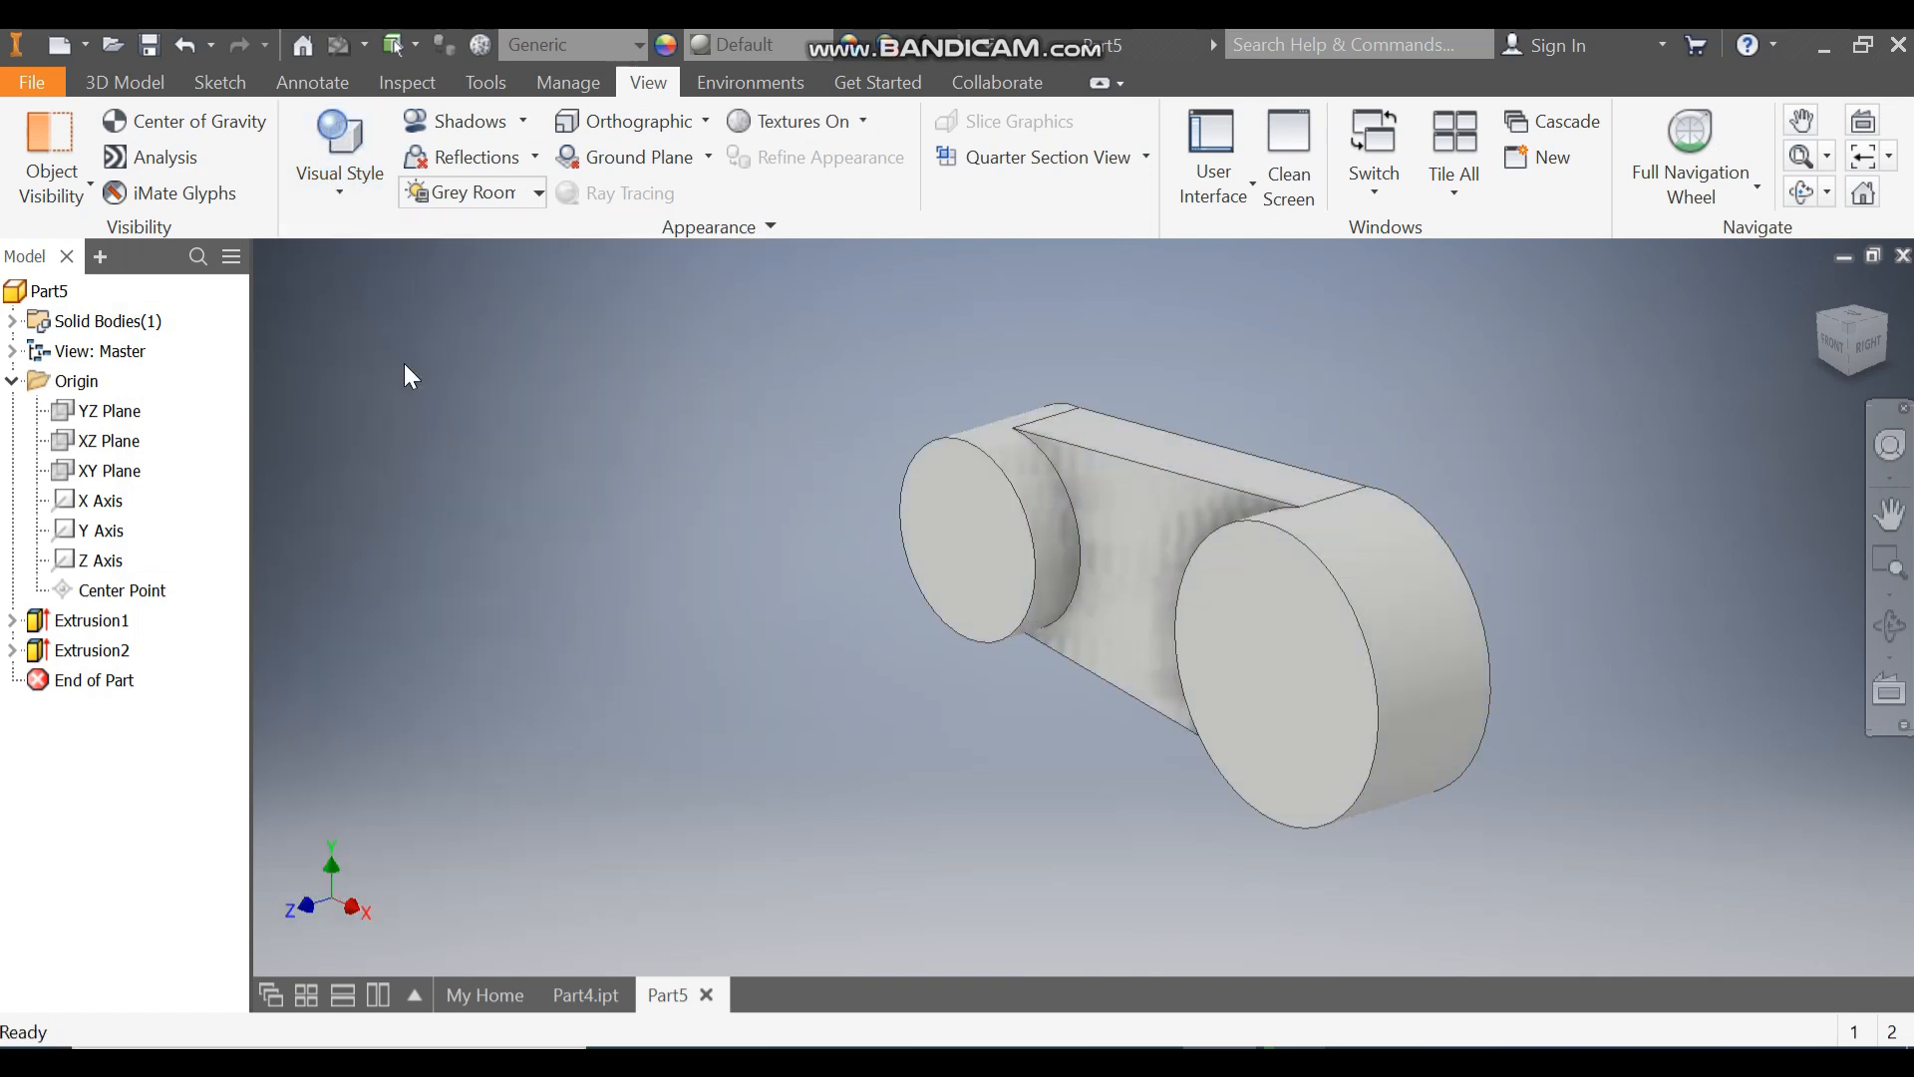
pyautogui.click(102, 81)
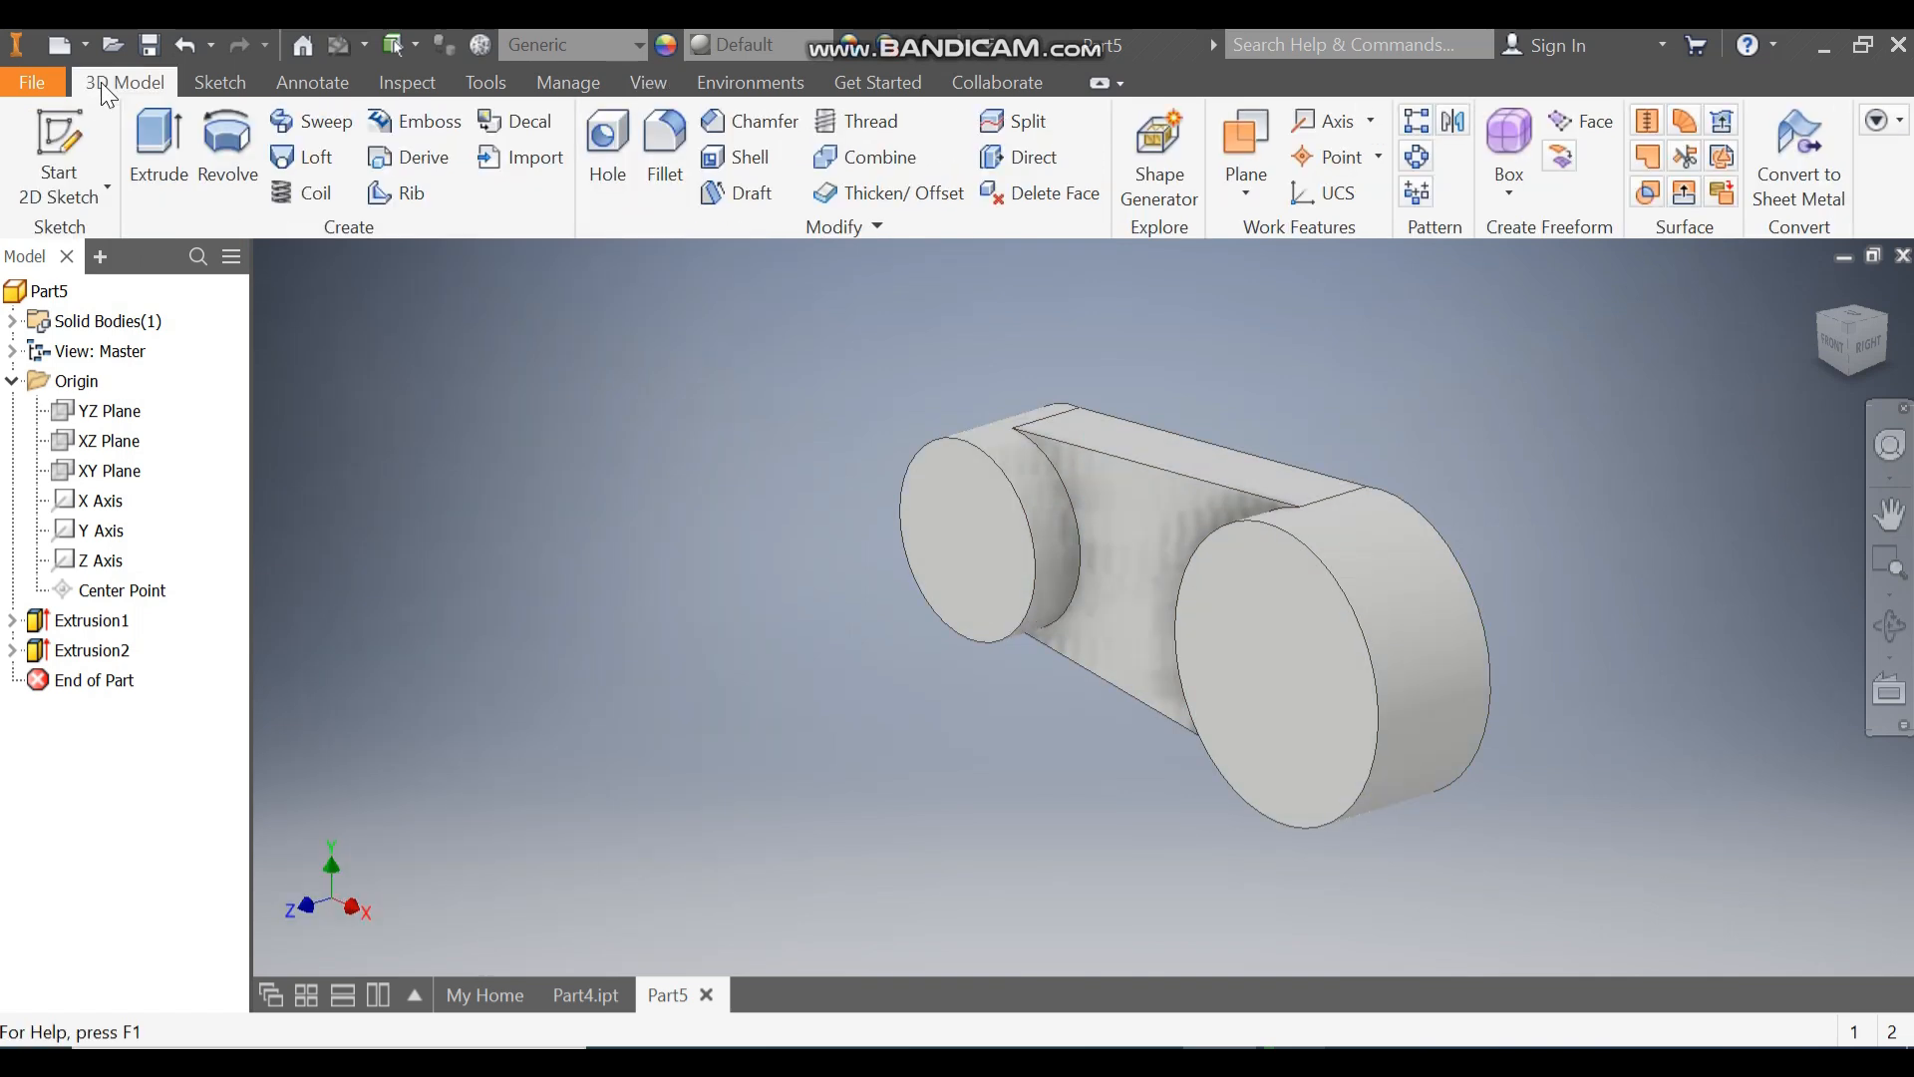
# - Look at the finished reference model in Part4.ipt and return to Part5
pyautogui.click(576, 1000)
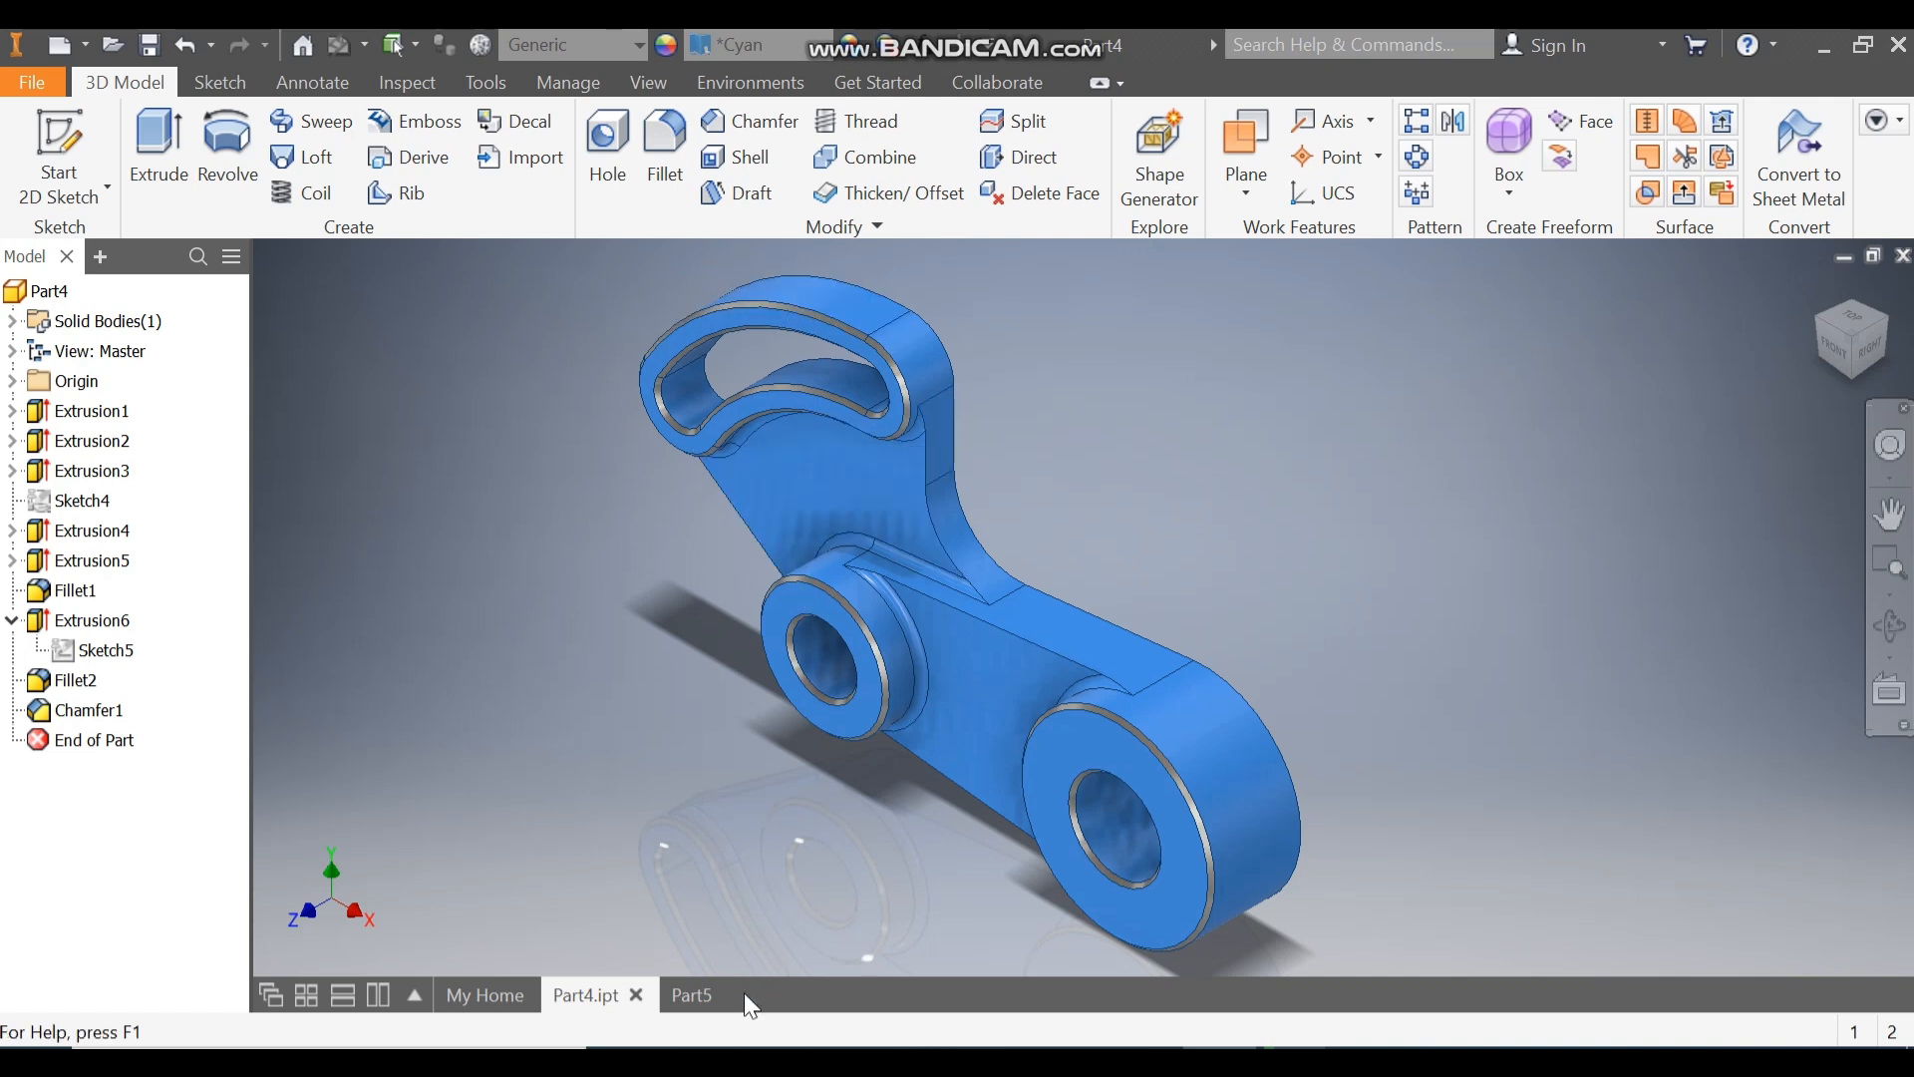
pyautogui.click(692, 993)
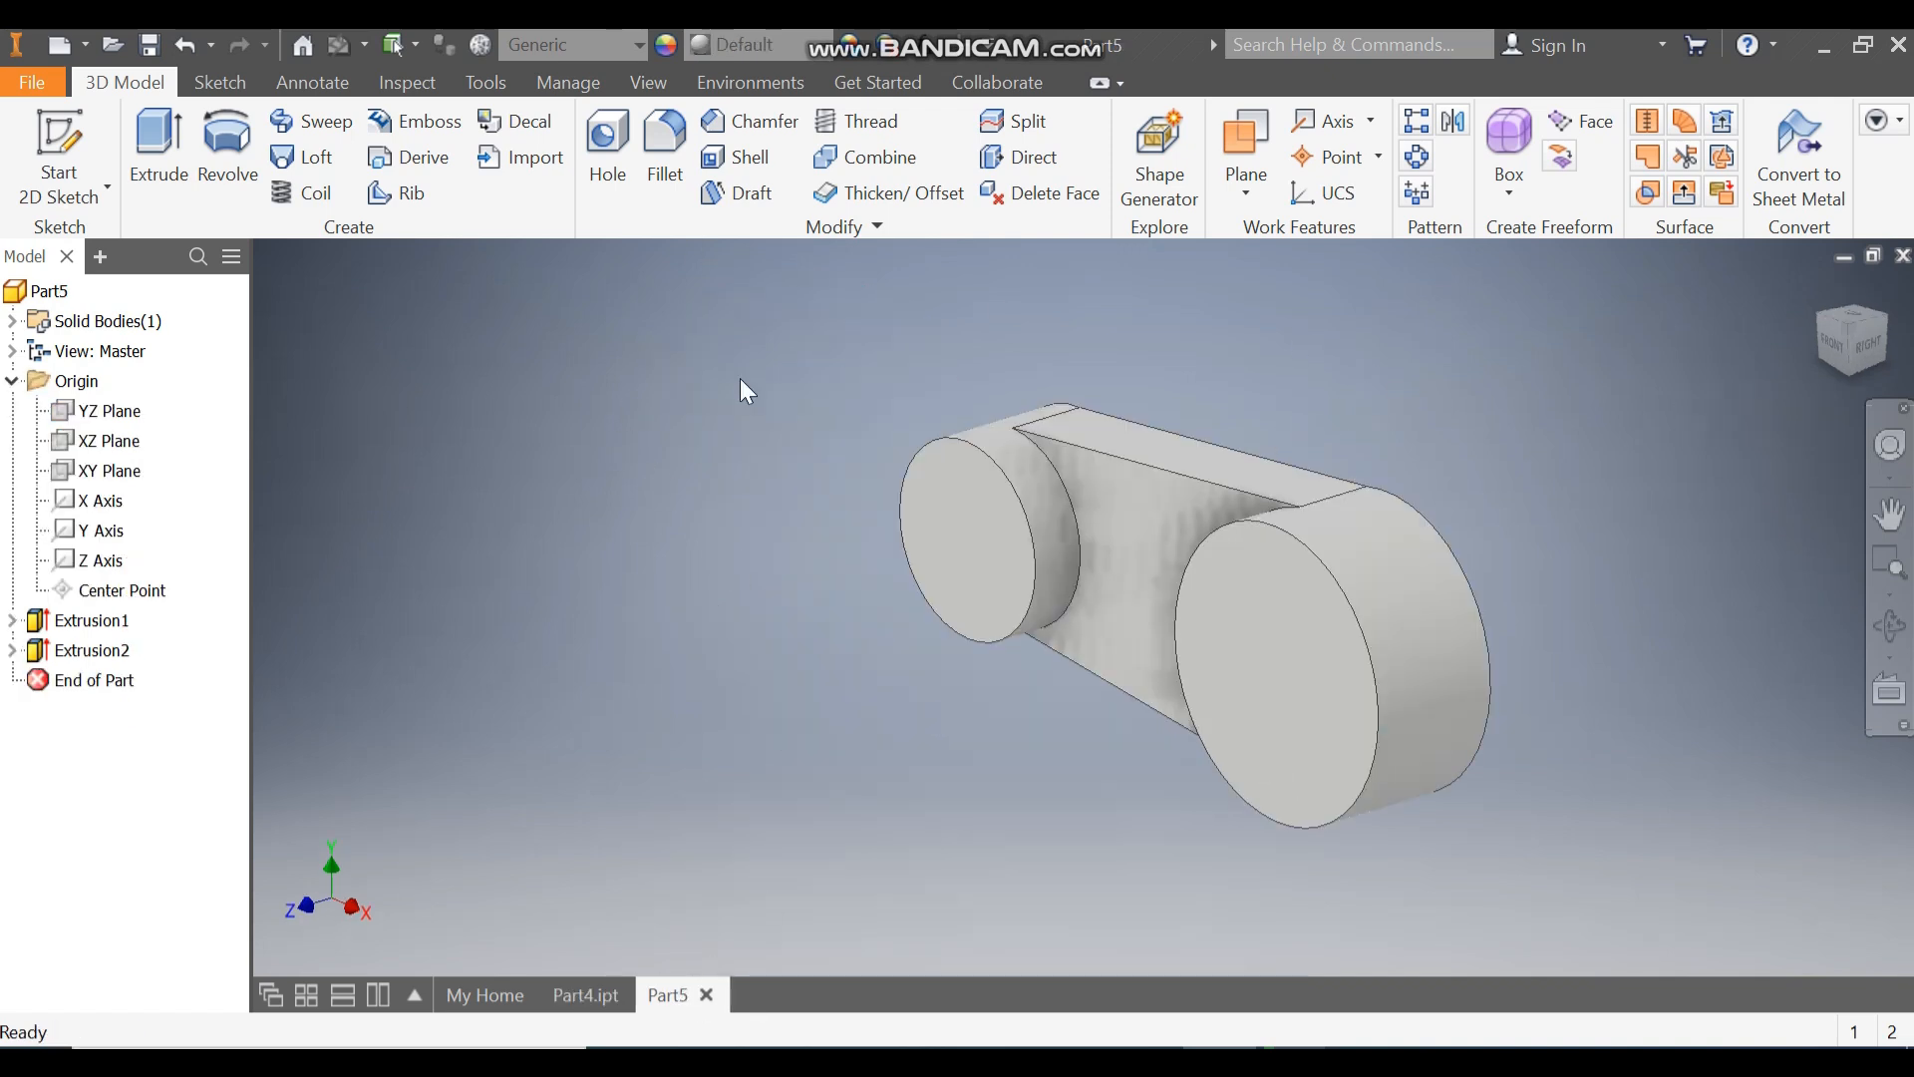
# - Start a new sketch on the XY Plane
pyautogui.click(98, 474)
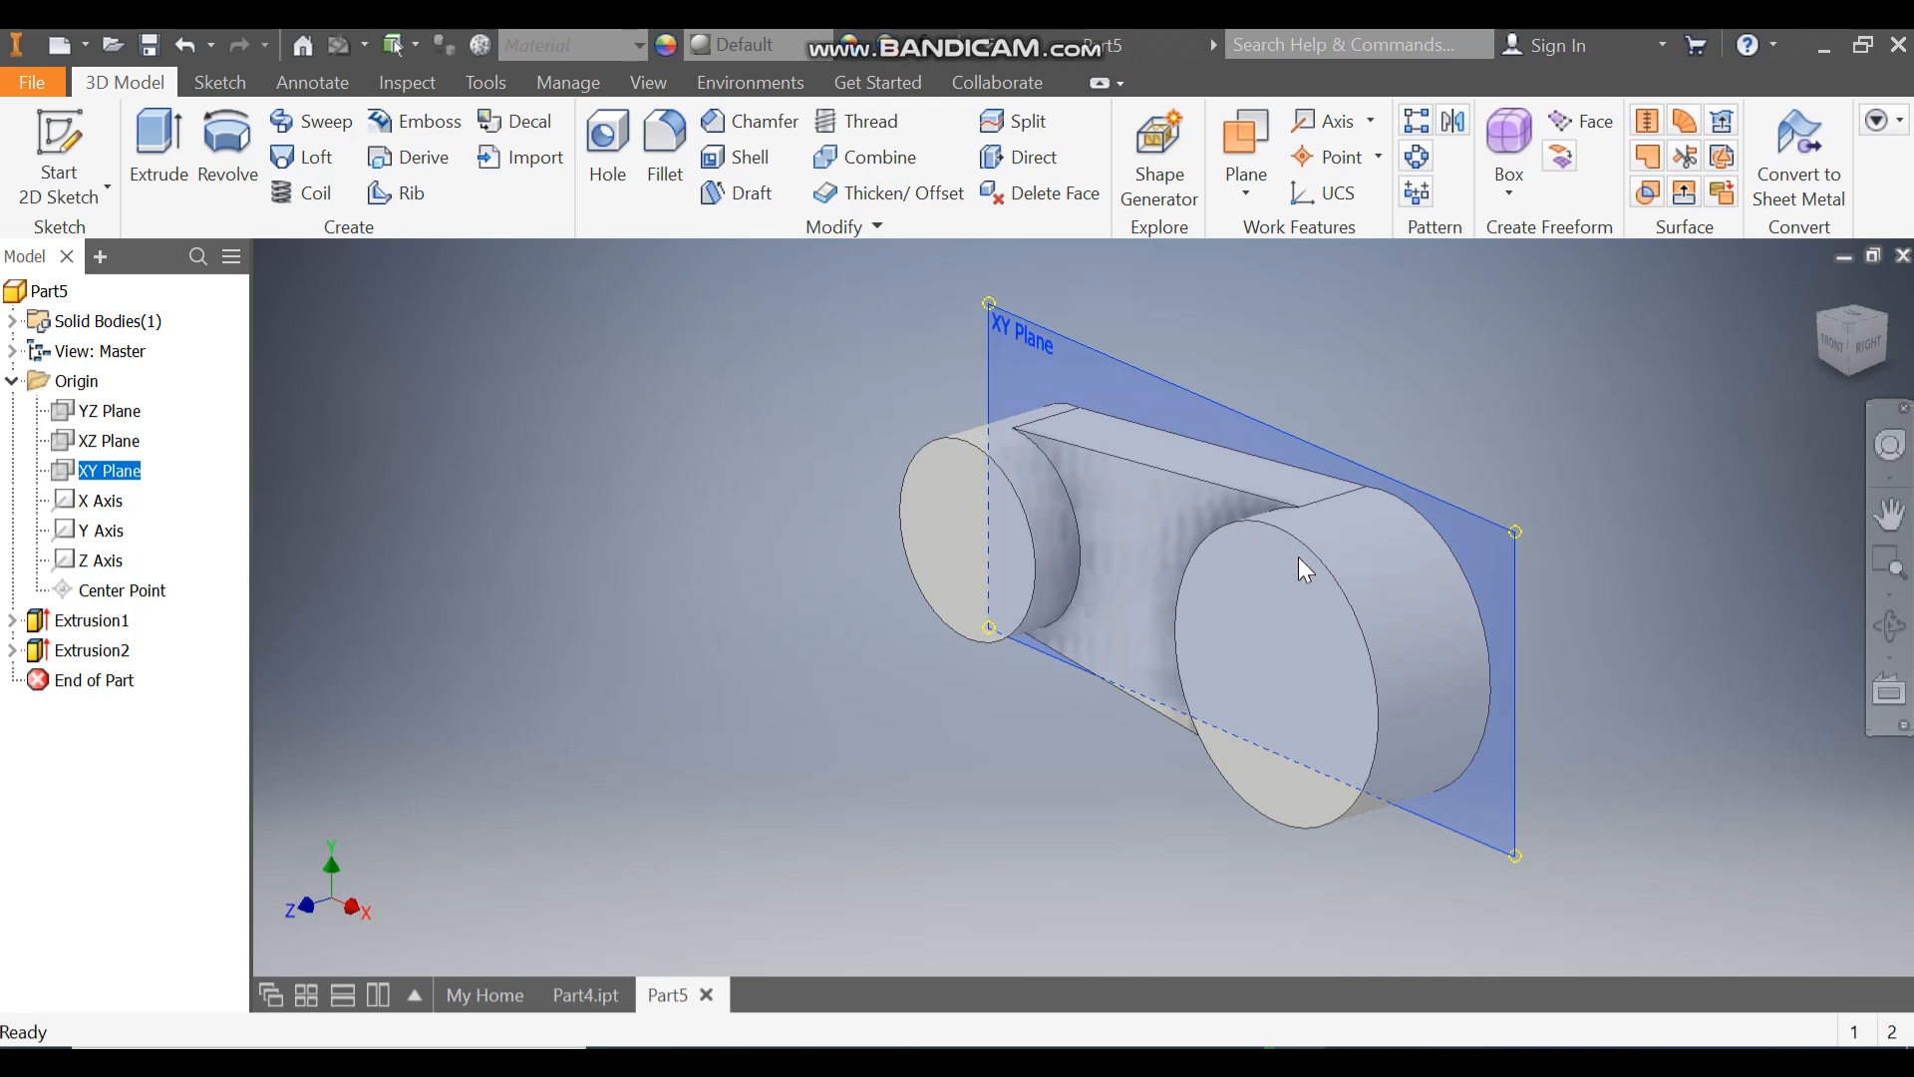
pyautogui.click(1292, 560)
pyautogui.moveTo(1492, 380); pyautogui.dragTo(1208, 383, button='middle')
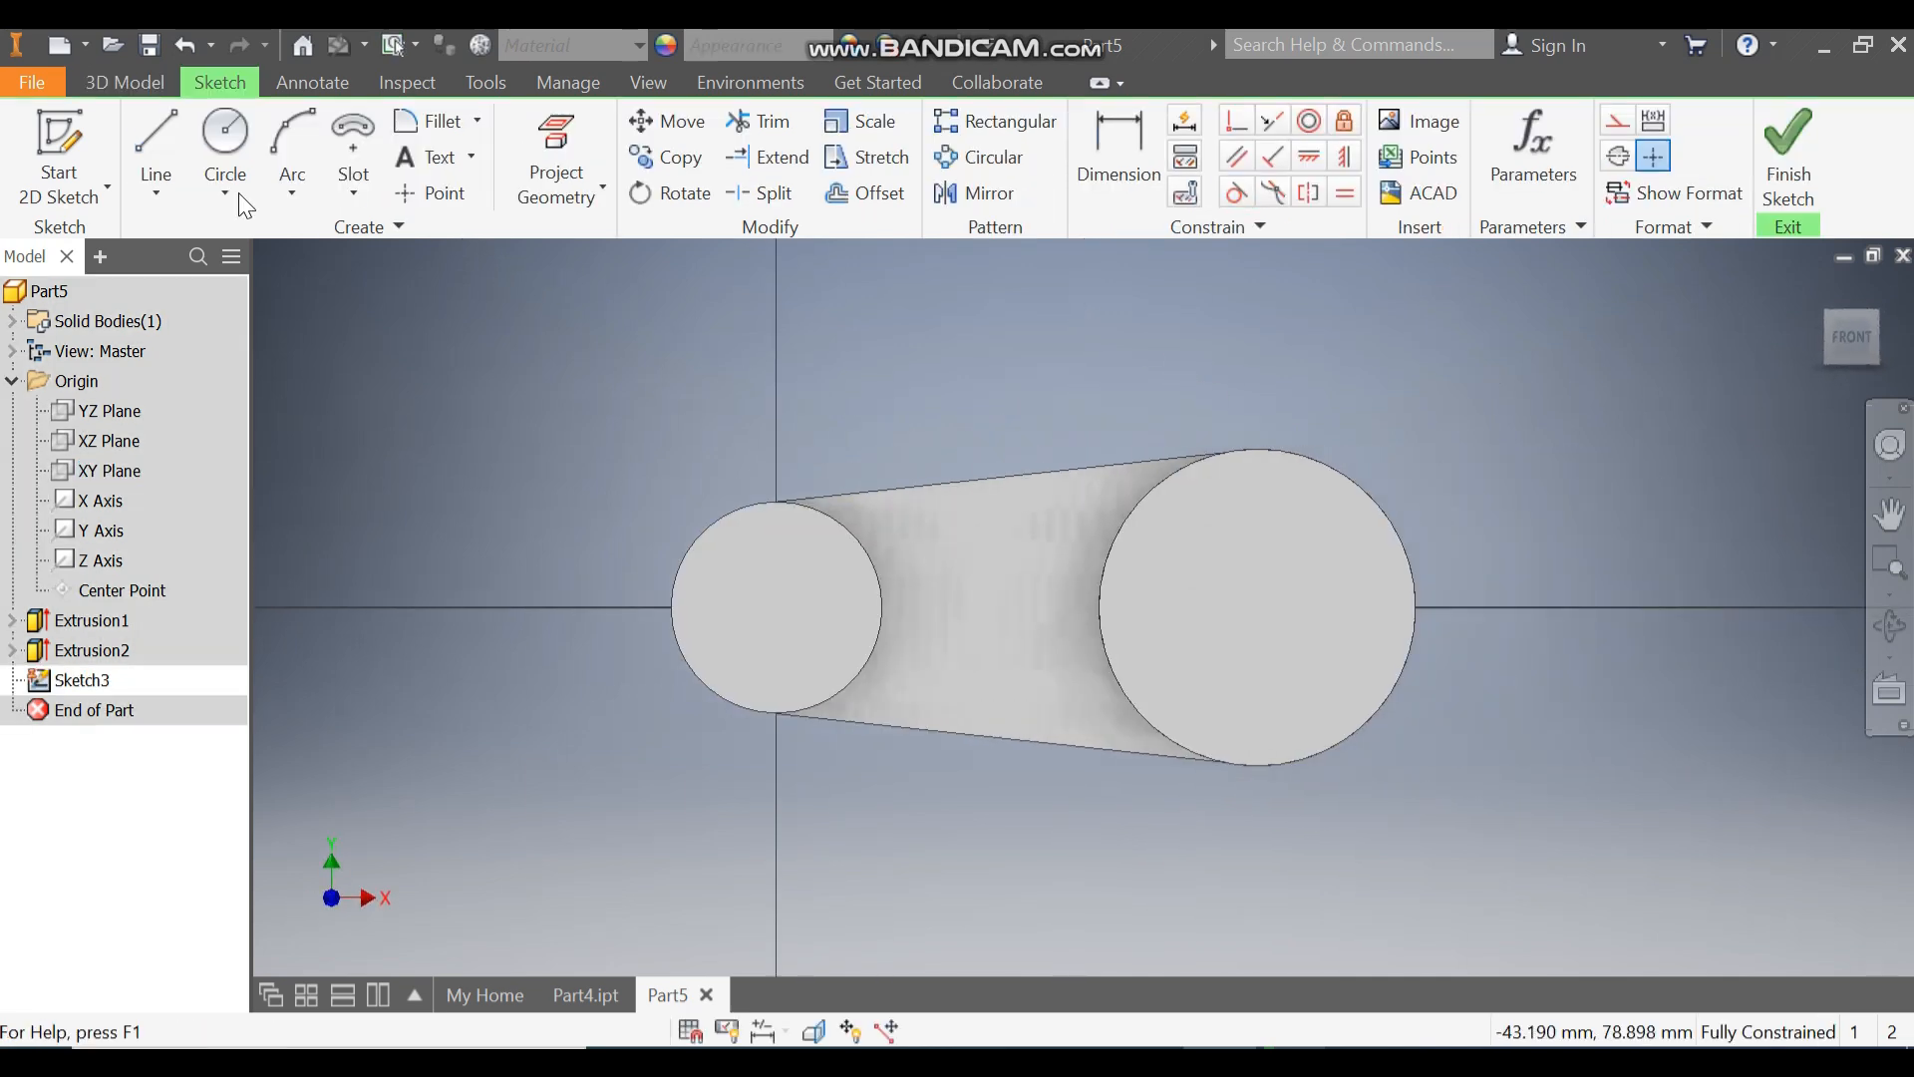
# - Draw a Center Point Arc slot centred on the small boss, sweeping above and left of it, with an arc radius of about 83 mm
pyautogui.click(360, 182)
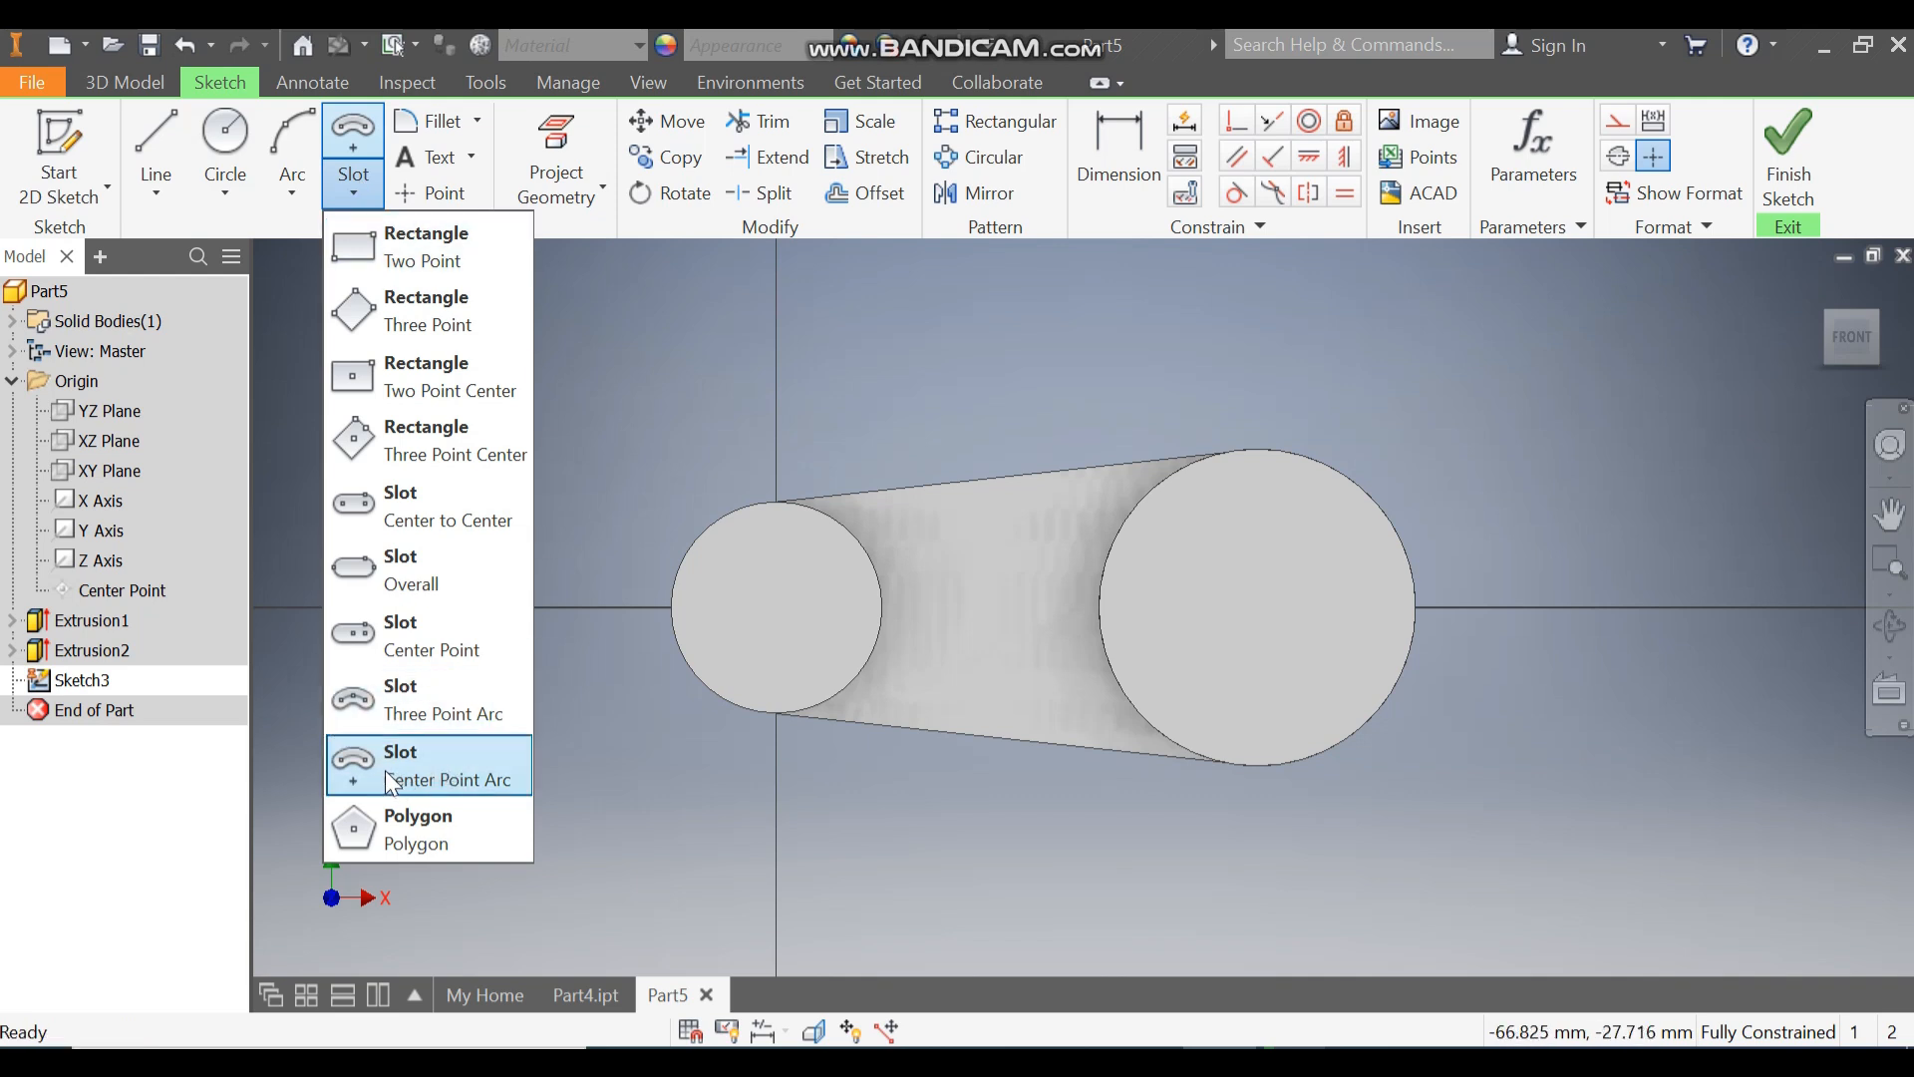
pyautogui.click(440, 778)
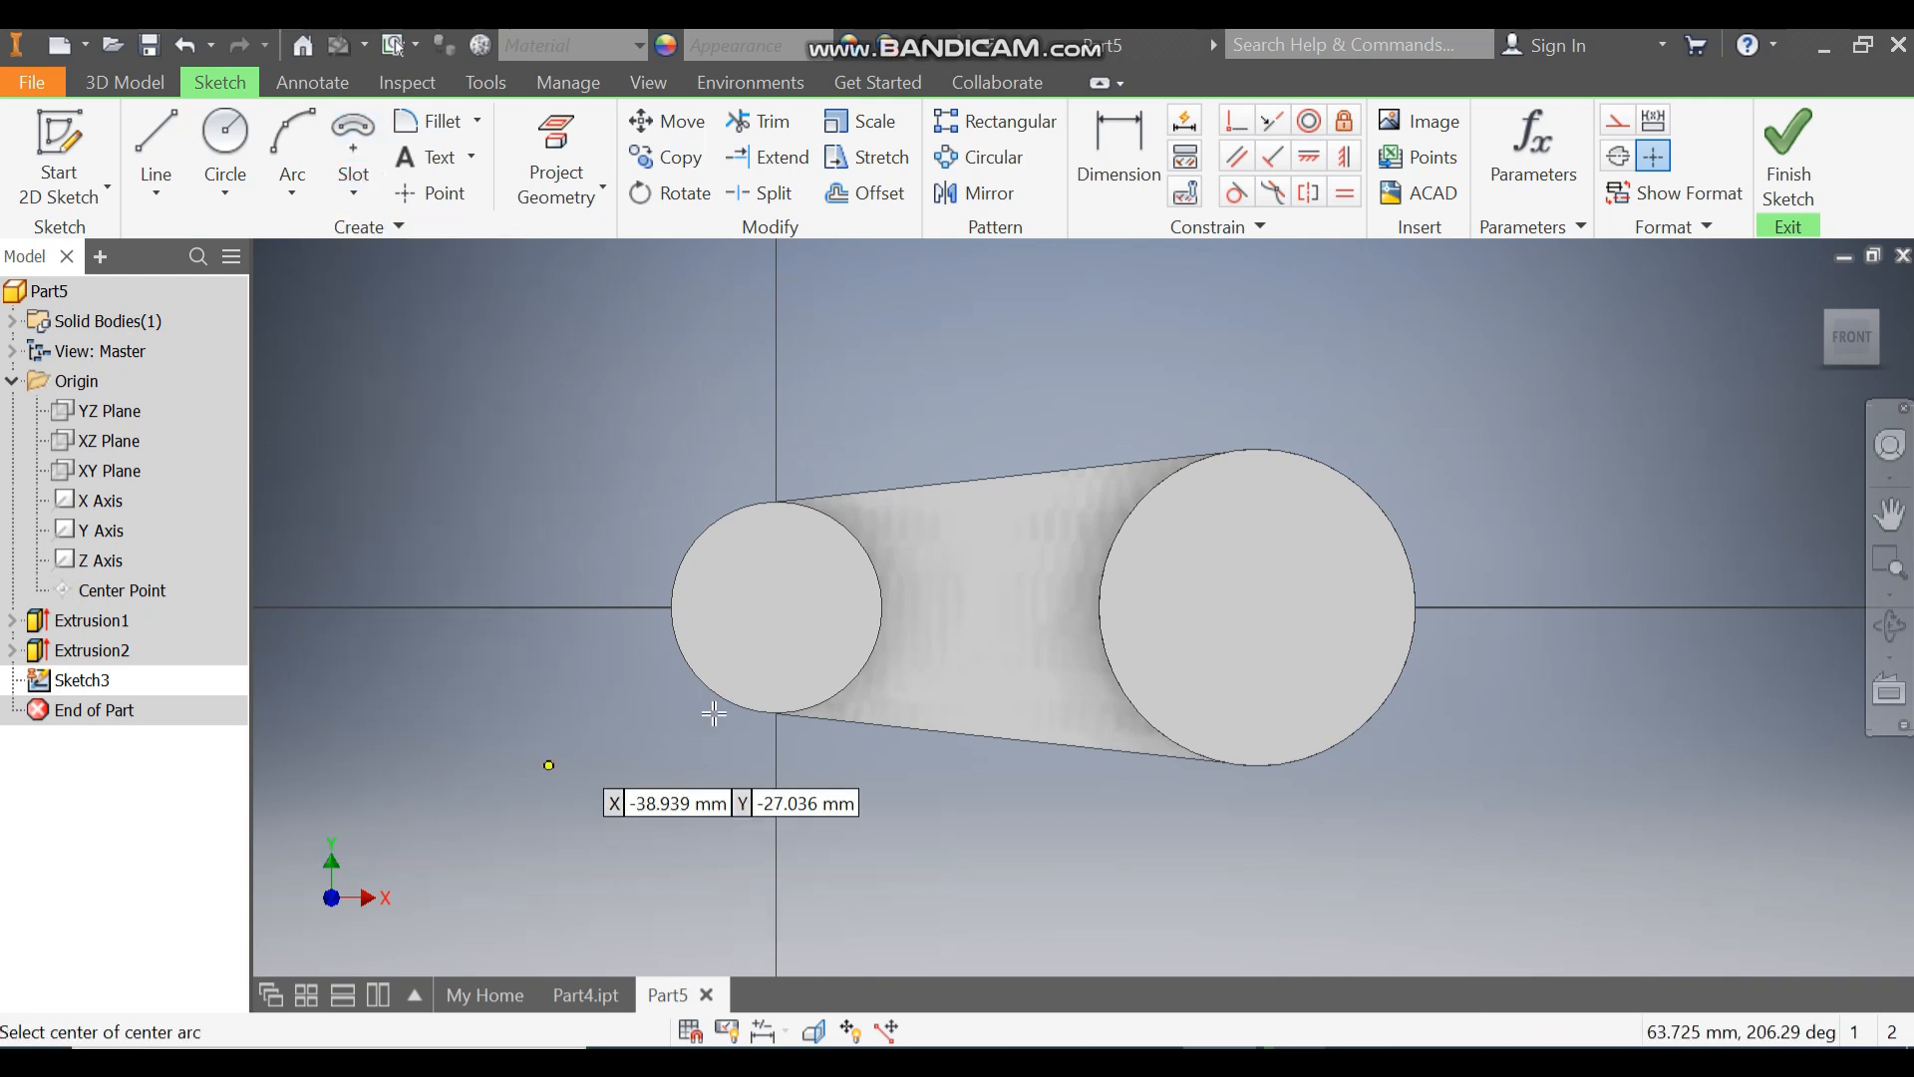
pyautogui.click(774, 608)
pyautogui.moveTo(787, 374); pyautogui.dragTo(869, 483, button='middle')
pyautogui.click(444, 451)
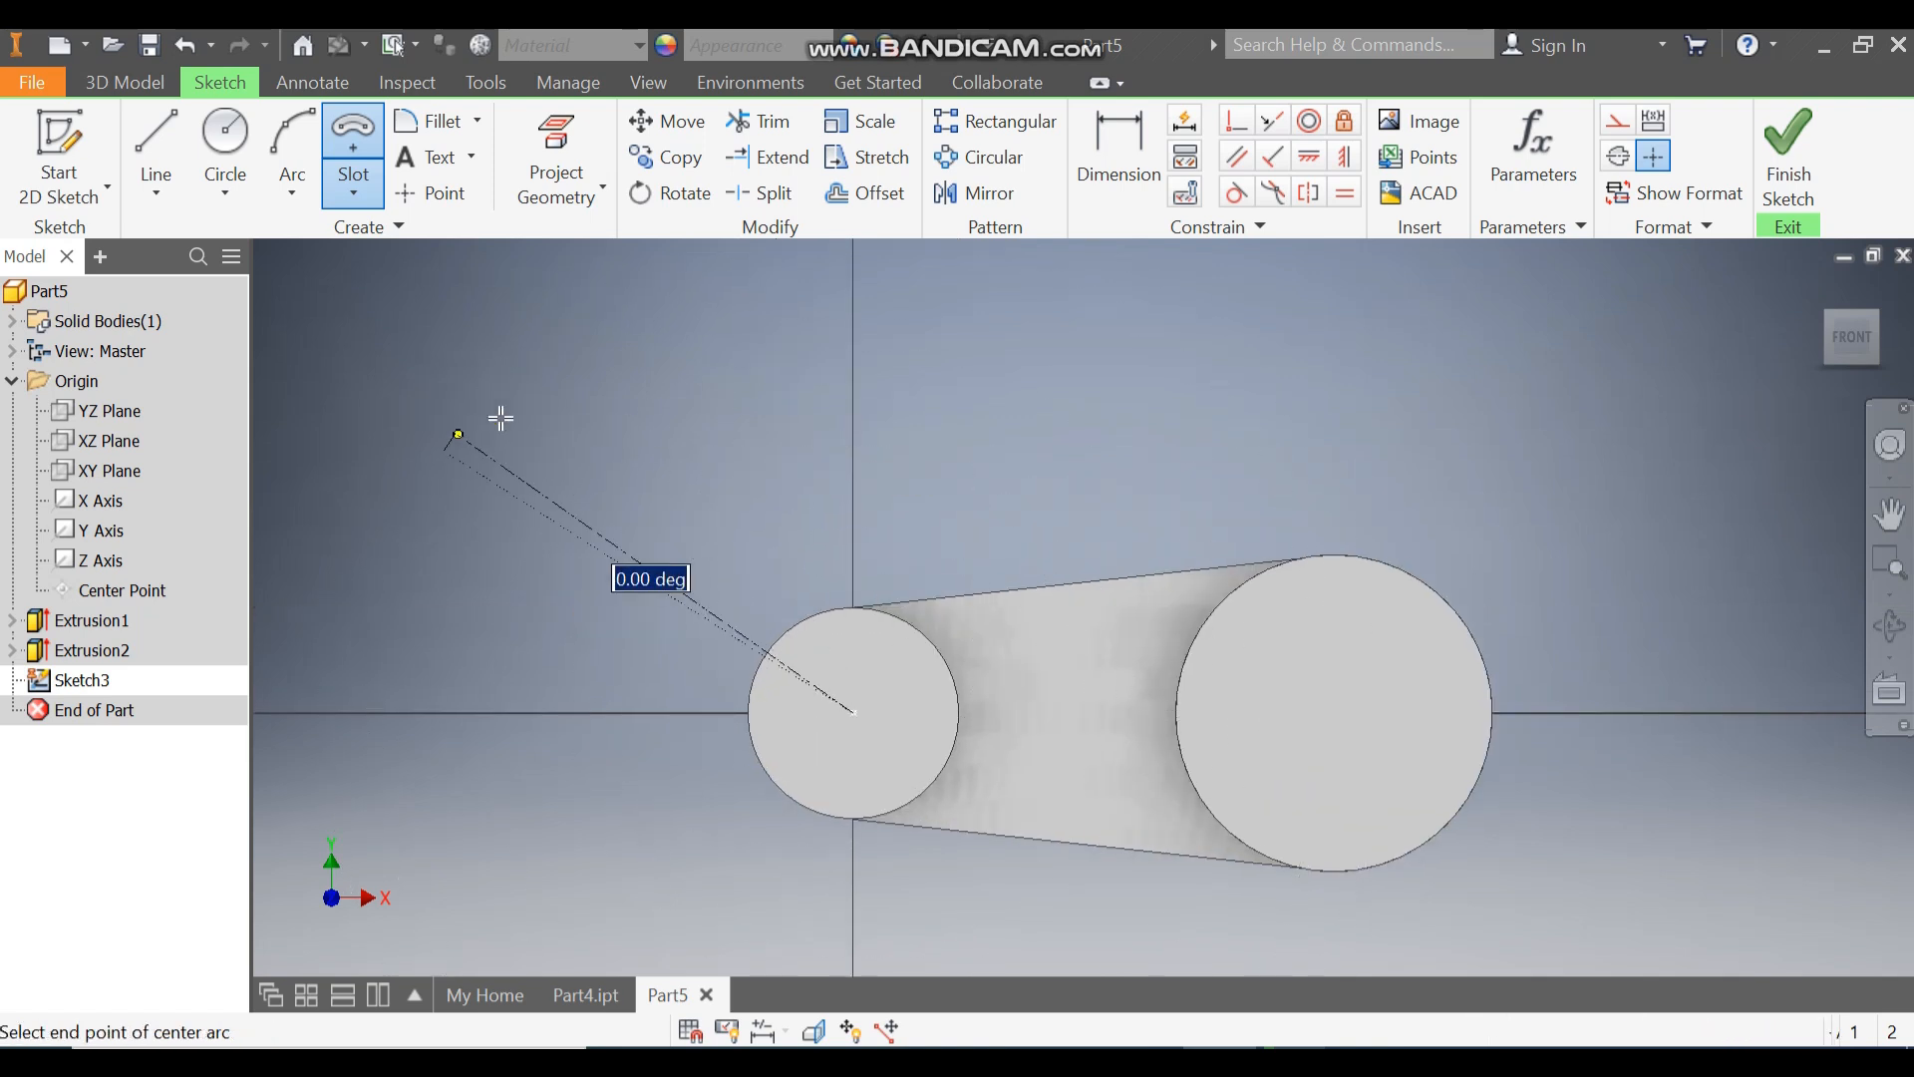
pyautogui.click(720, 244)
pyautogui.click(696, 350)
pyautogui.scroll(2, 726, 498)
pyautogui.moveTo(739, 454); pyautogui.dragTo(723, 555, button='middle')
# - Dimension the slot's centreline arc to a 60 mm radius and its rounded end to a 12 mm radius
pyautogui.click(1136, 183)
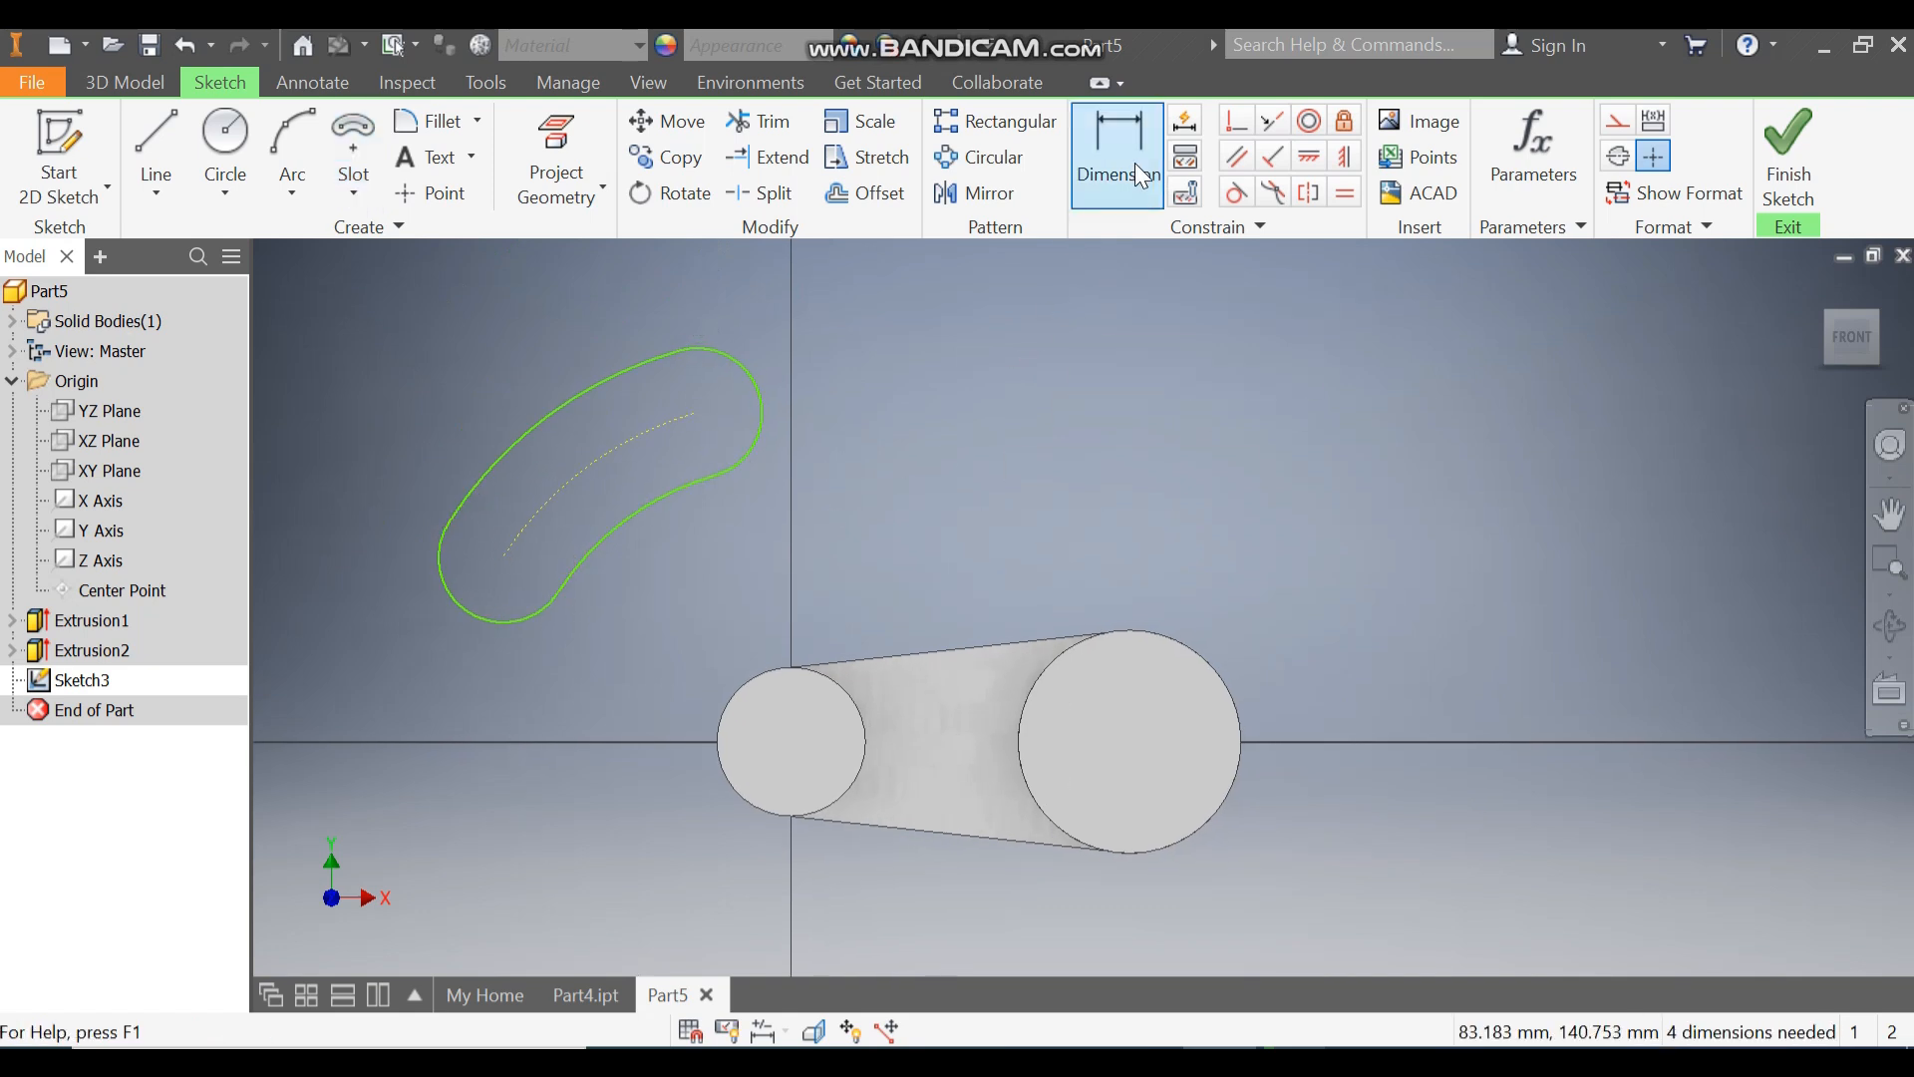
pyautogui.click(620, 459)
pyautogui.click(648, 569)
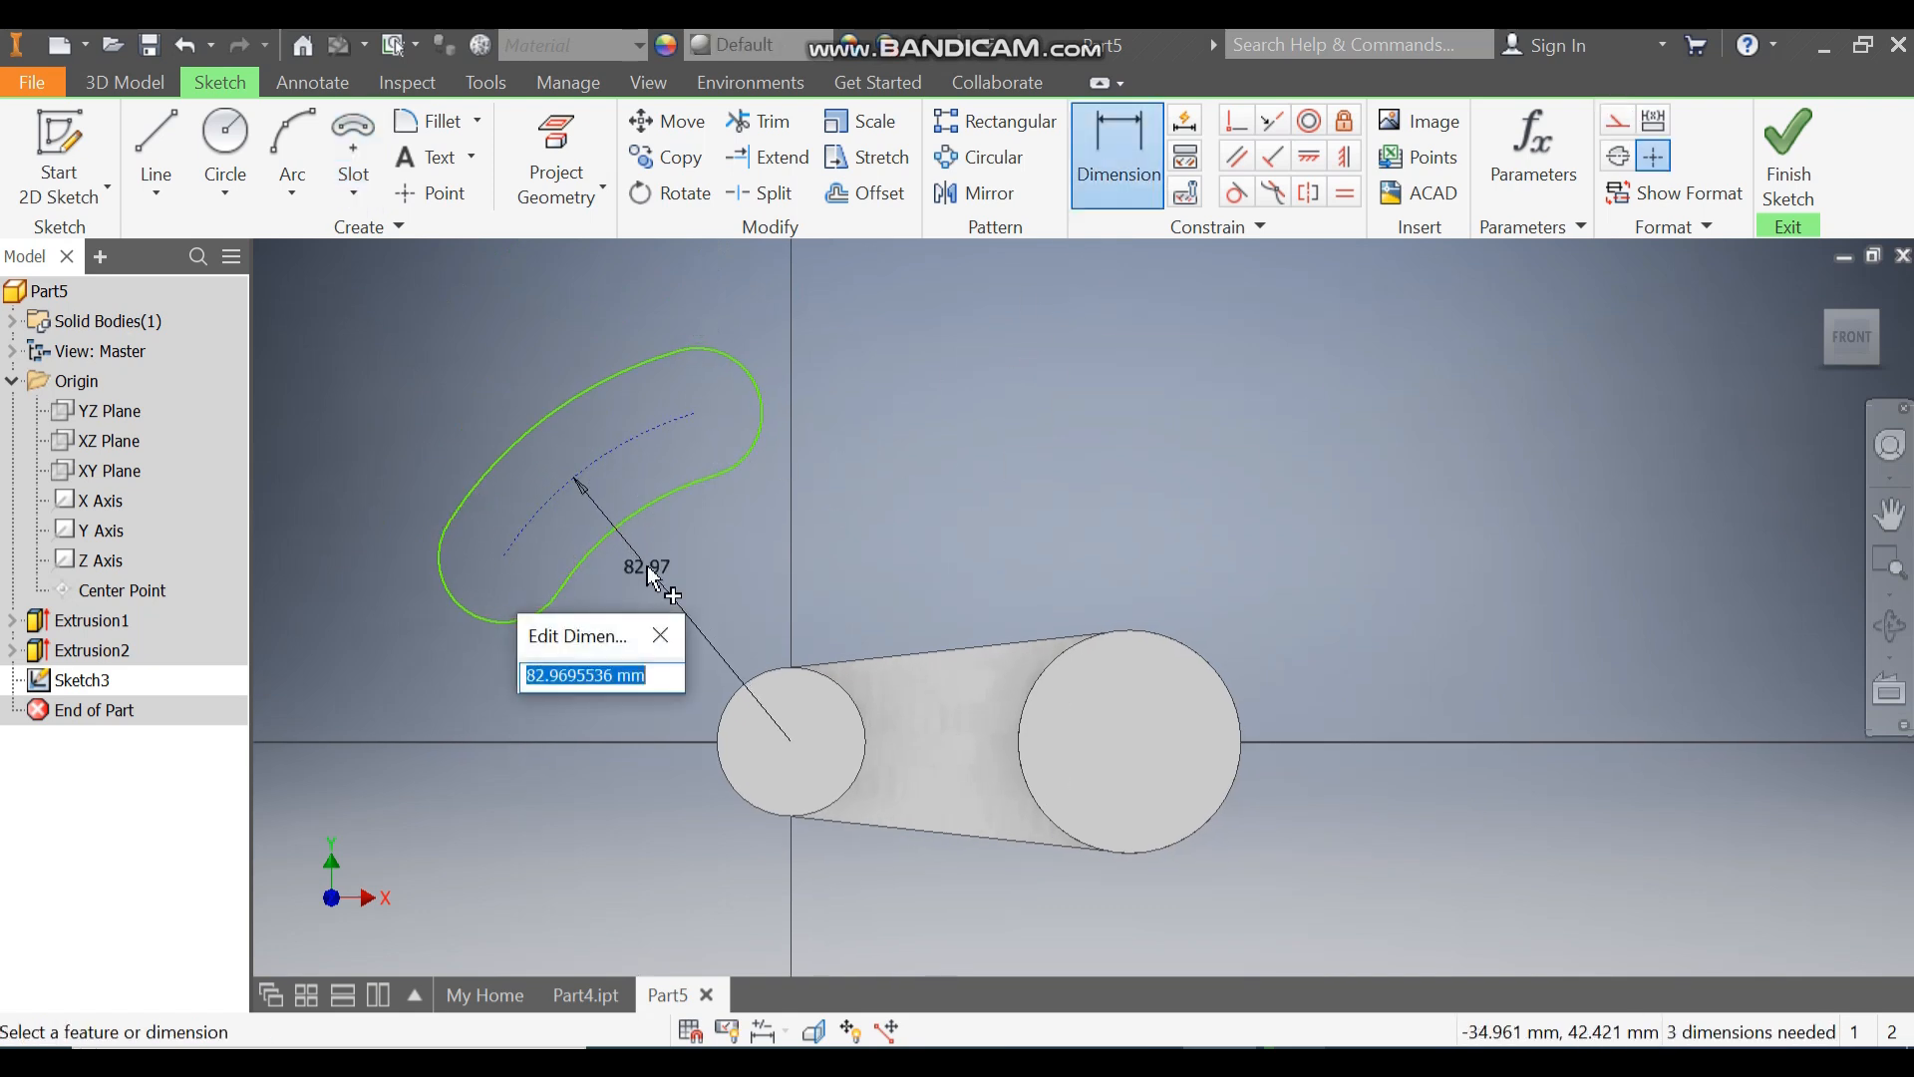
pyautogui.write('60')
pyautogui.press('Return')
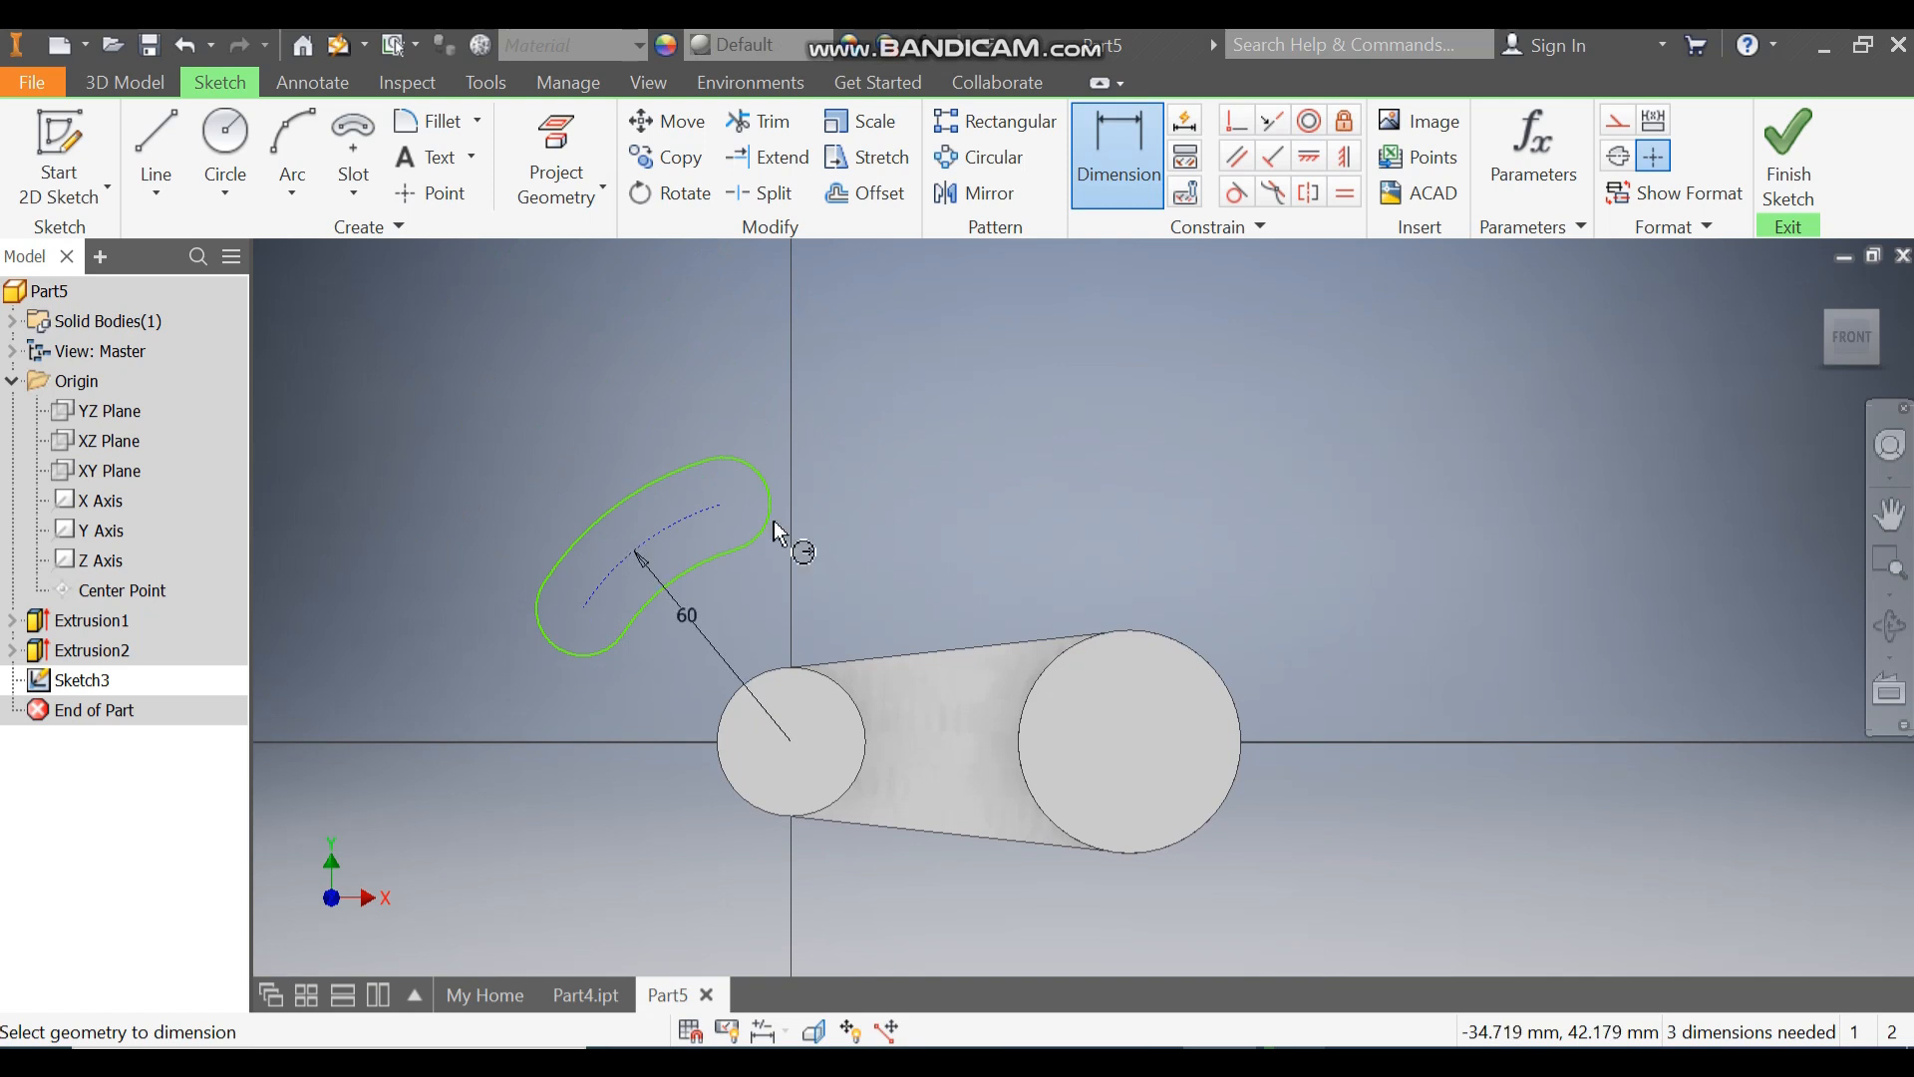
pyautogui.click(764, 477)
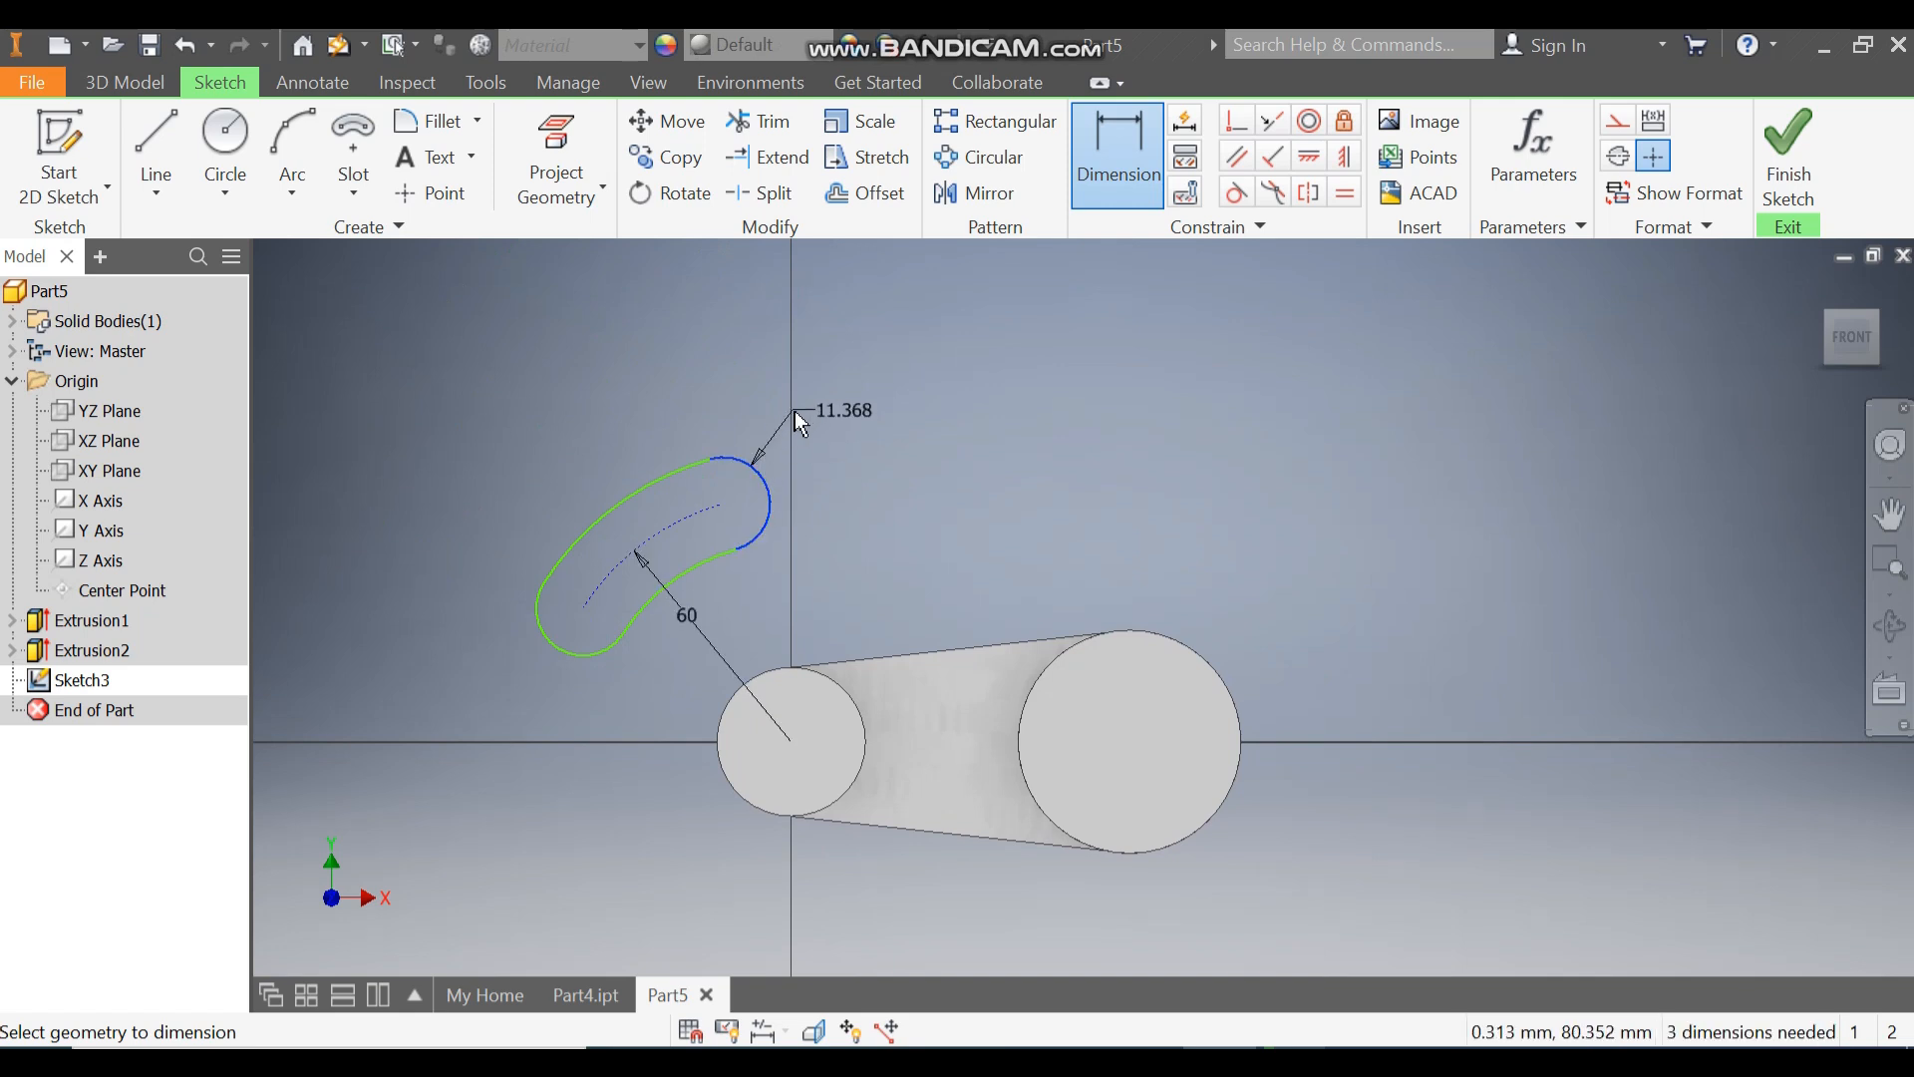
pyautogui.click(793, 408)
pyautogui.write('12')
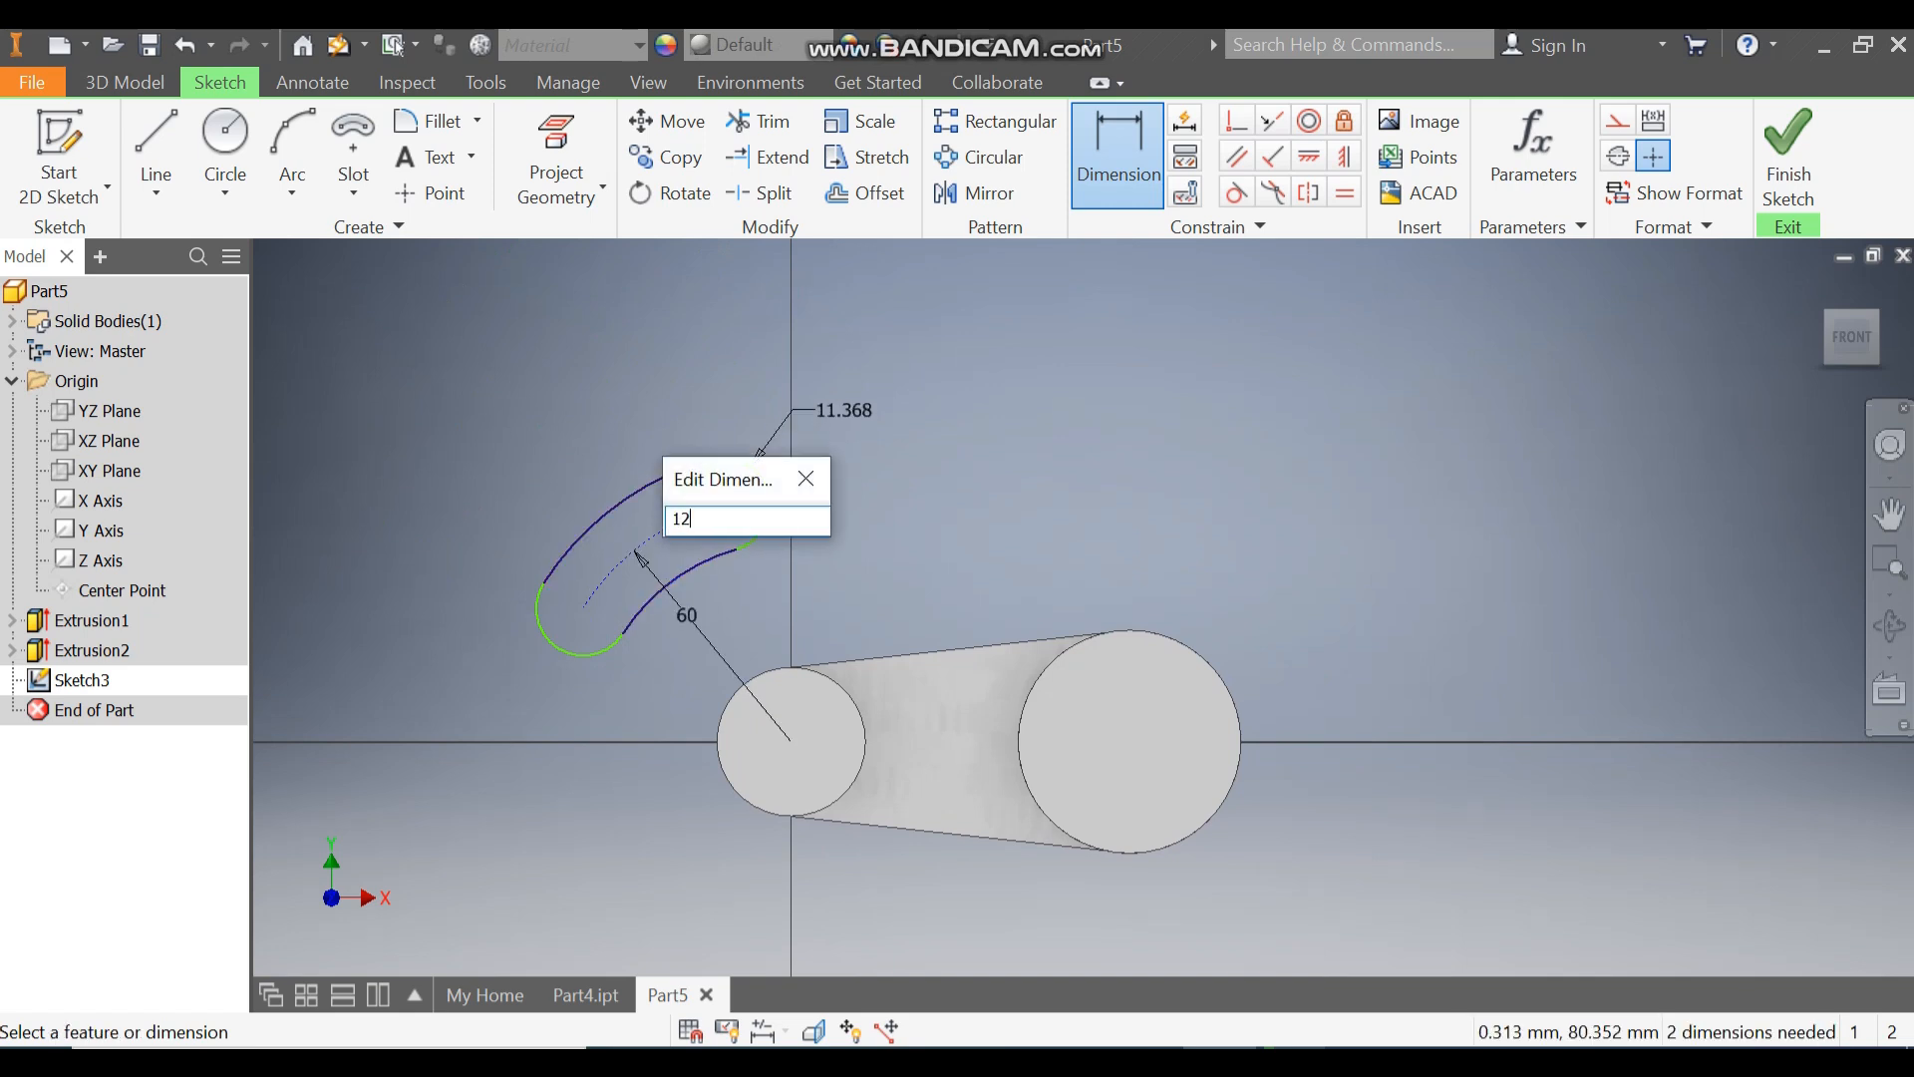
pyautogui.press('Return')
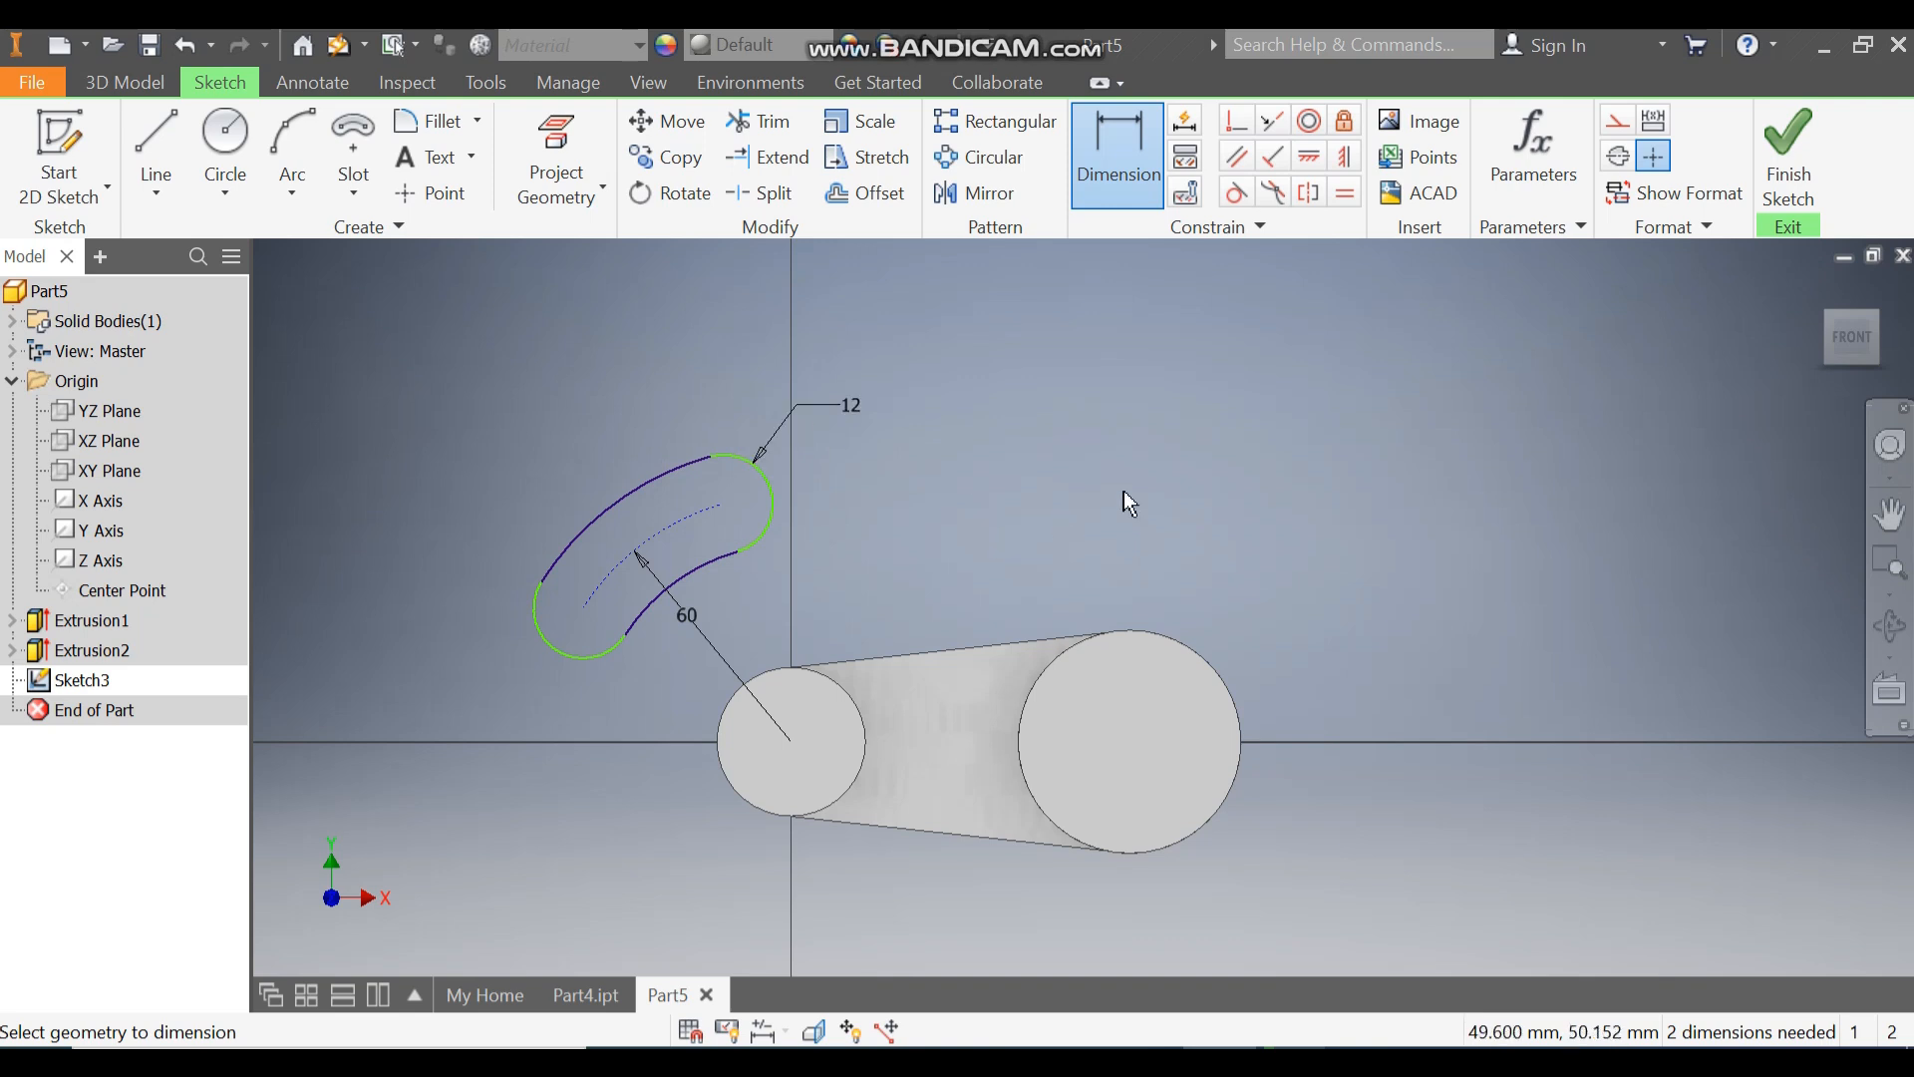
# - Align the centre of the slot's upper end vertically with the small boss's centre
pyautogui.click(1345, 158)
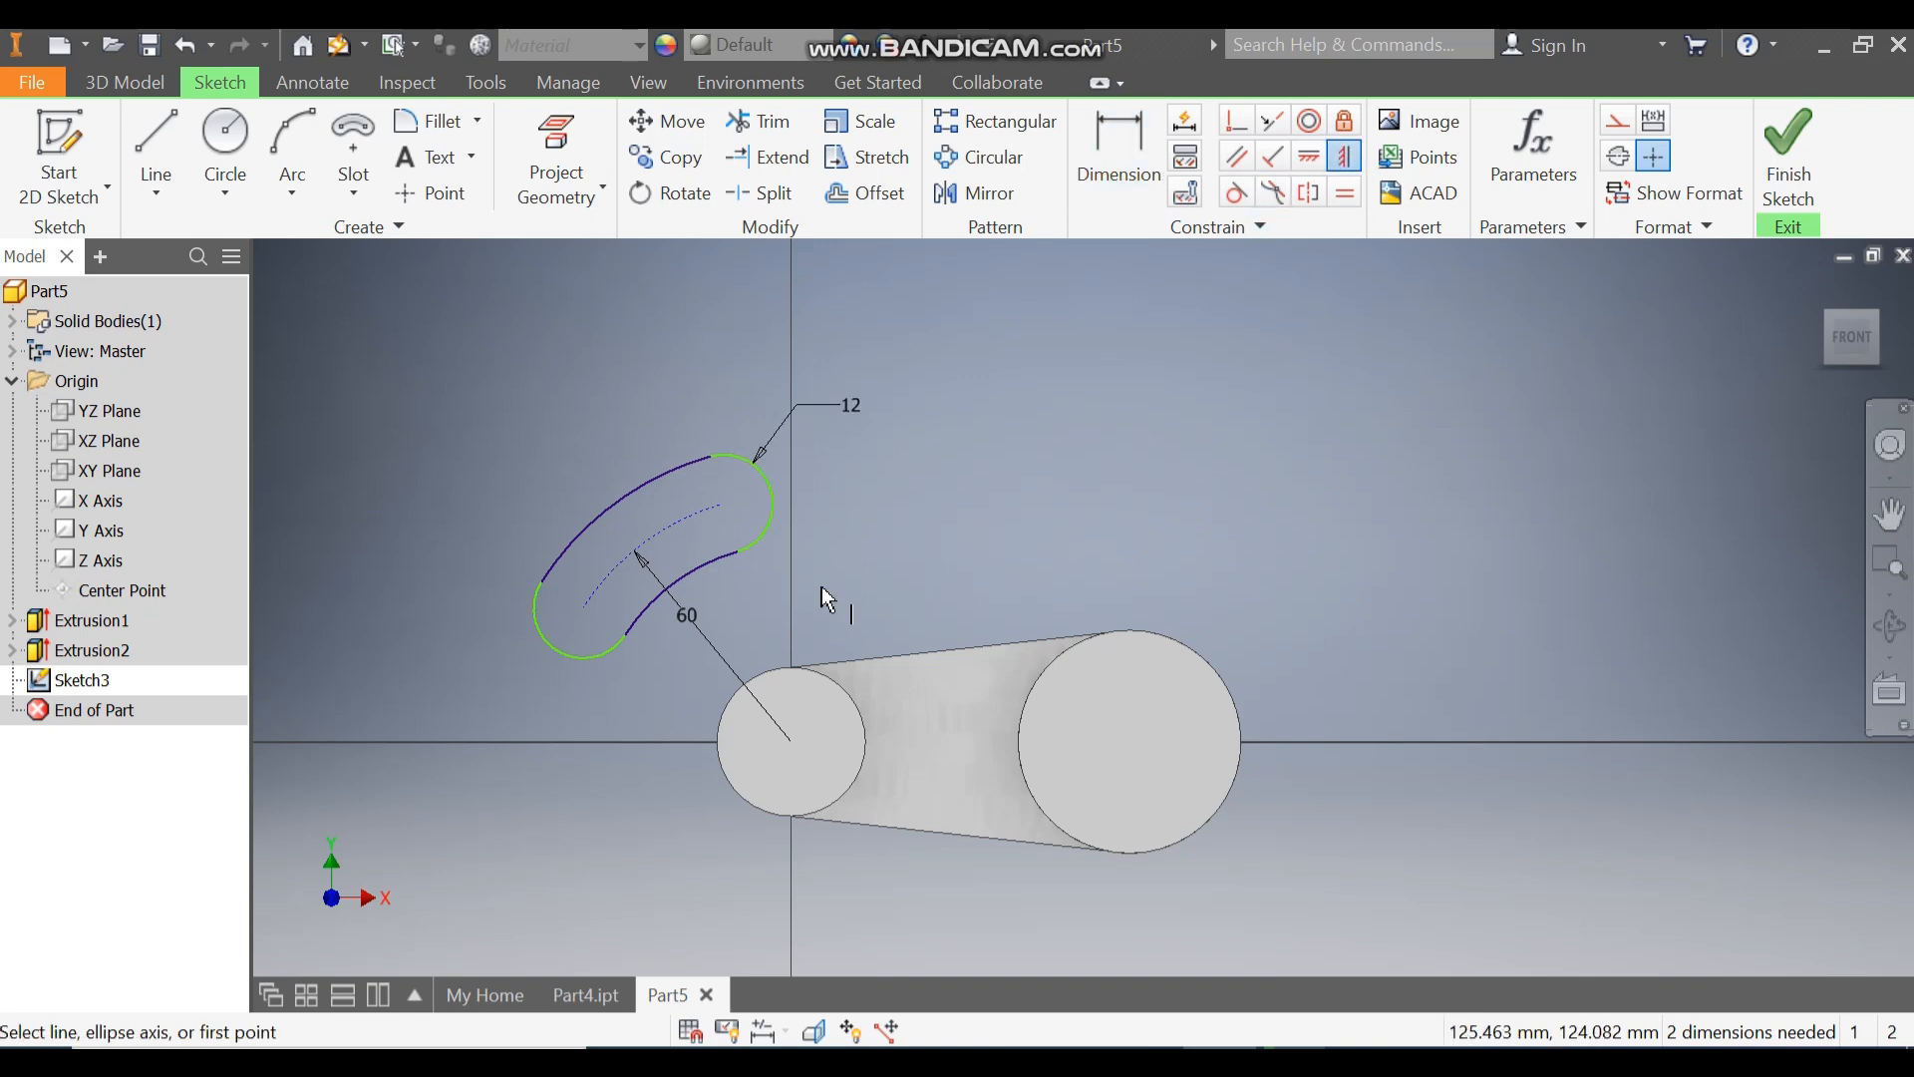
pyautogui.click(791, 742)
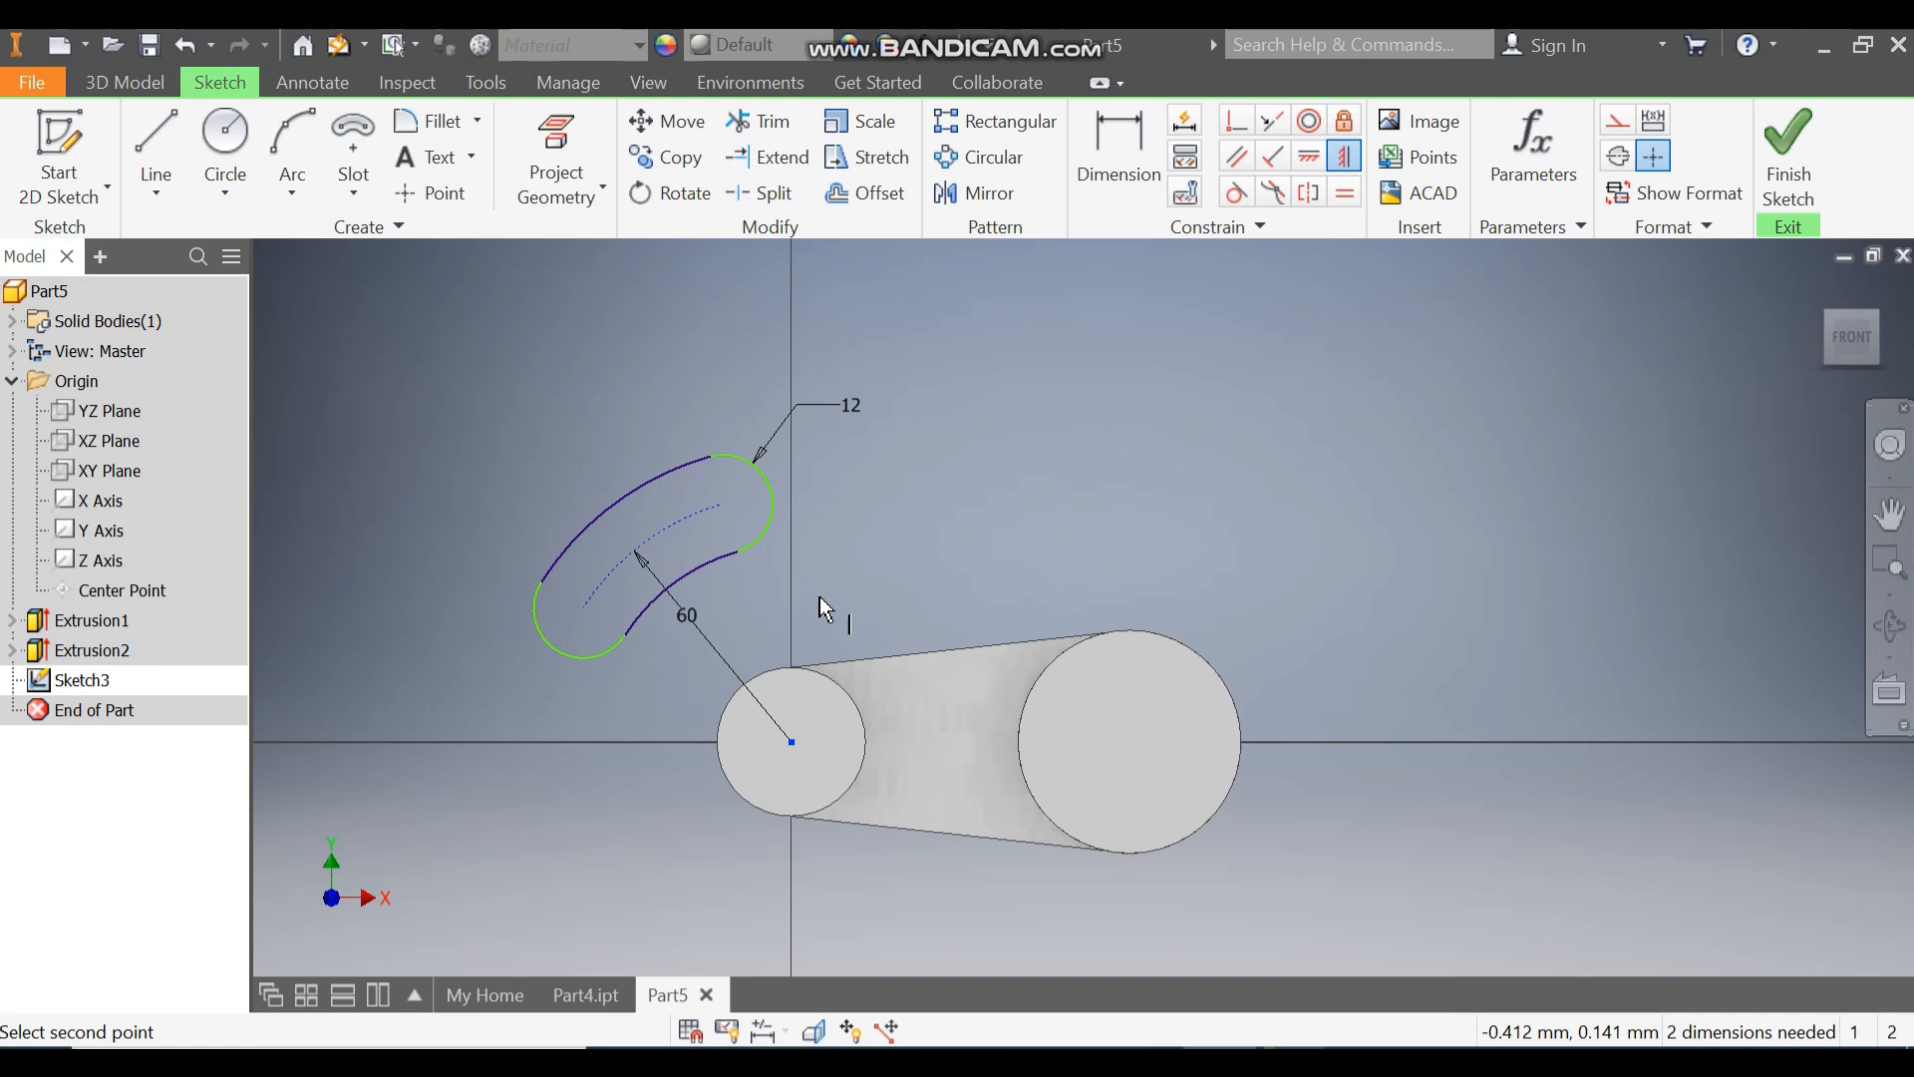
pyautogui.click(724, 506)
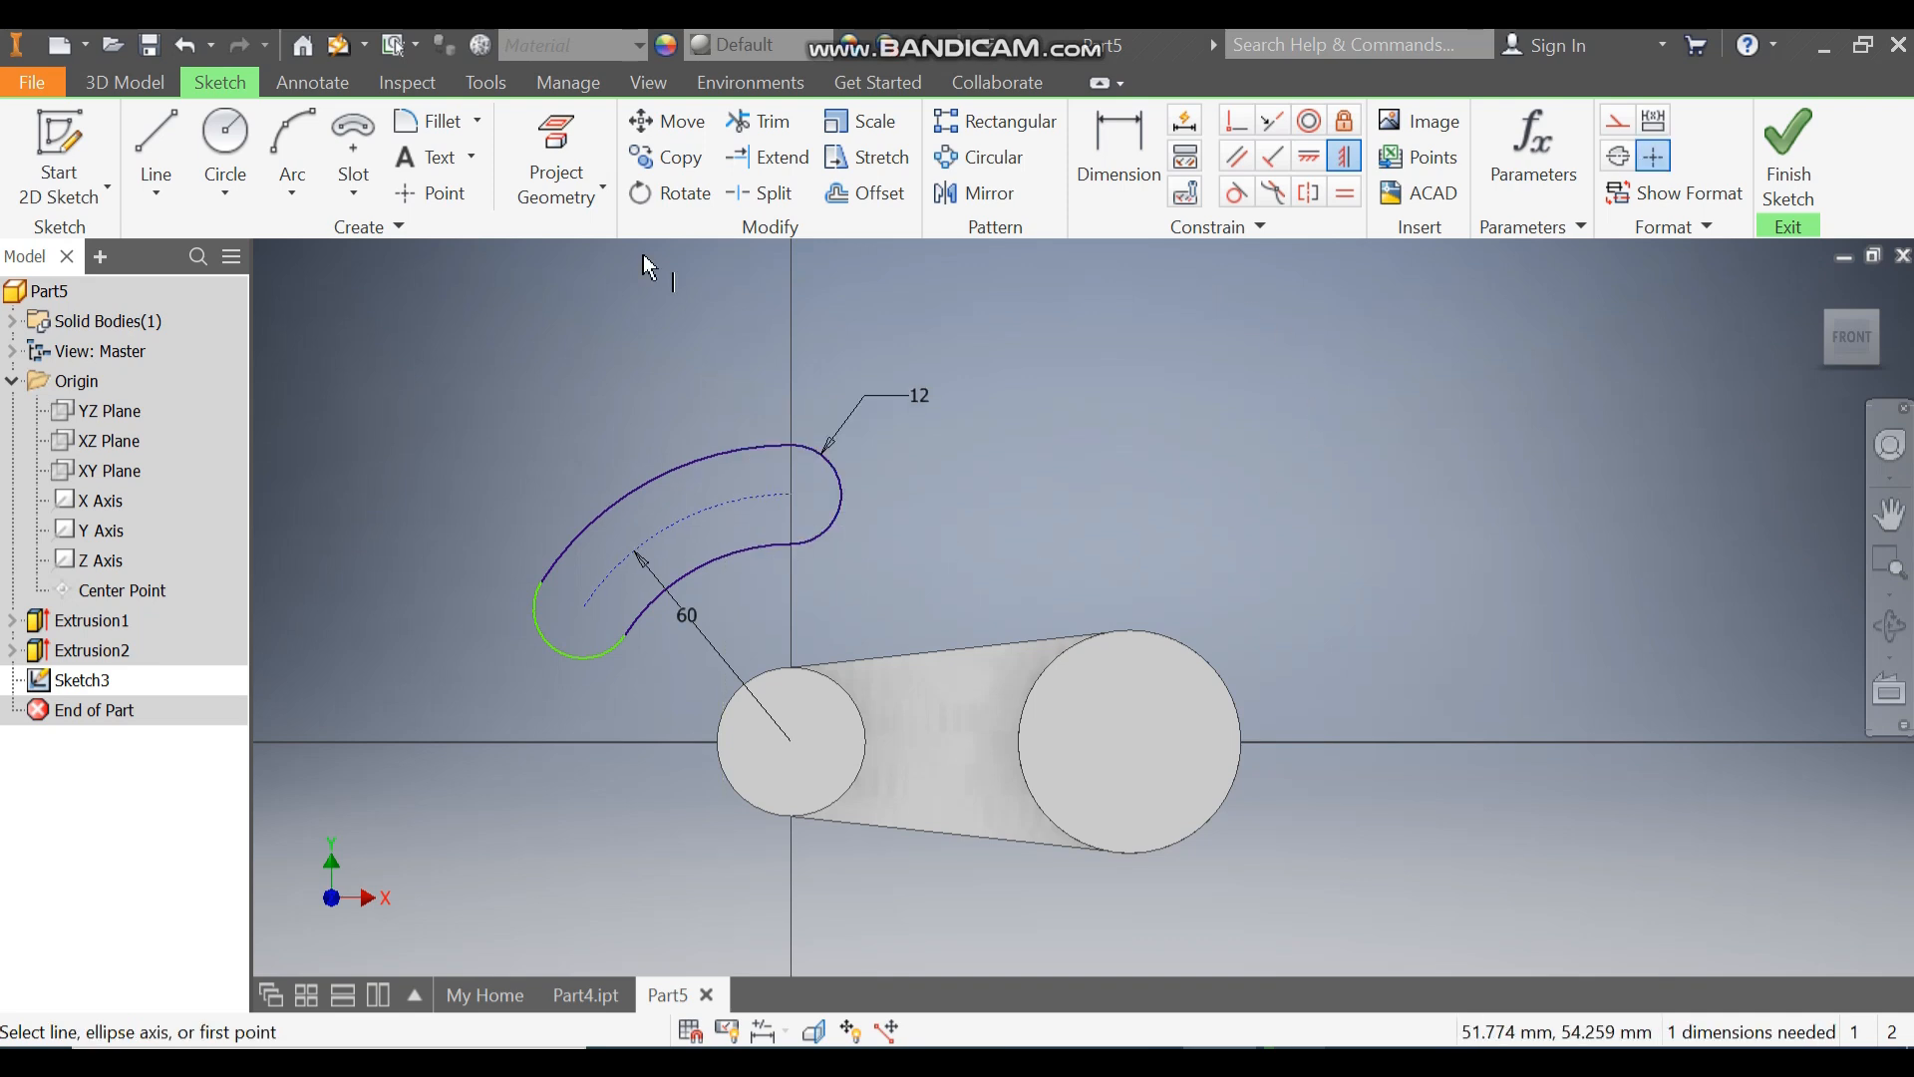
# - Draw two lines from the small boss's centre, one to each end centre of the arc slot
pyautogui.click(159, 136)
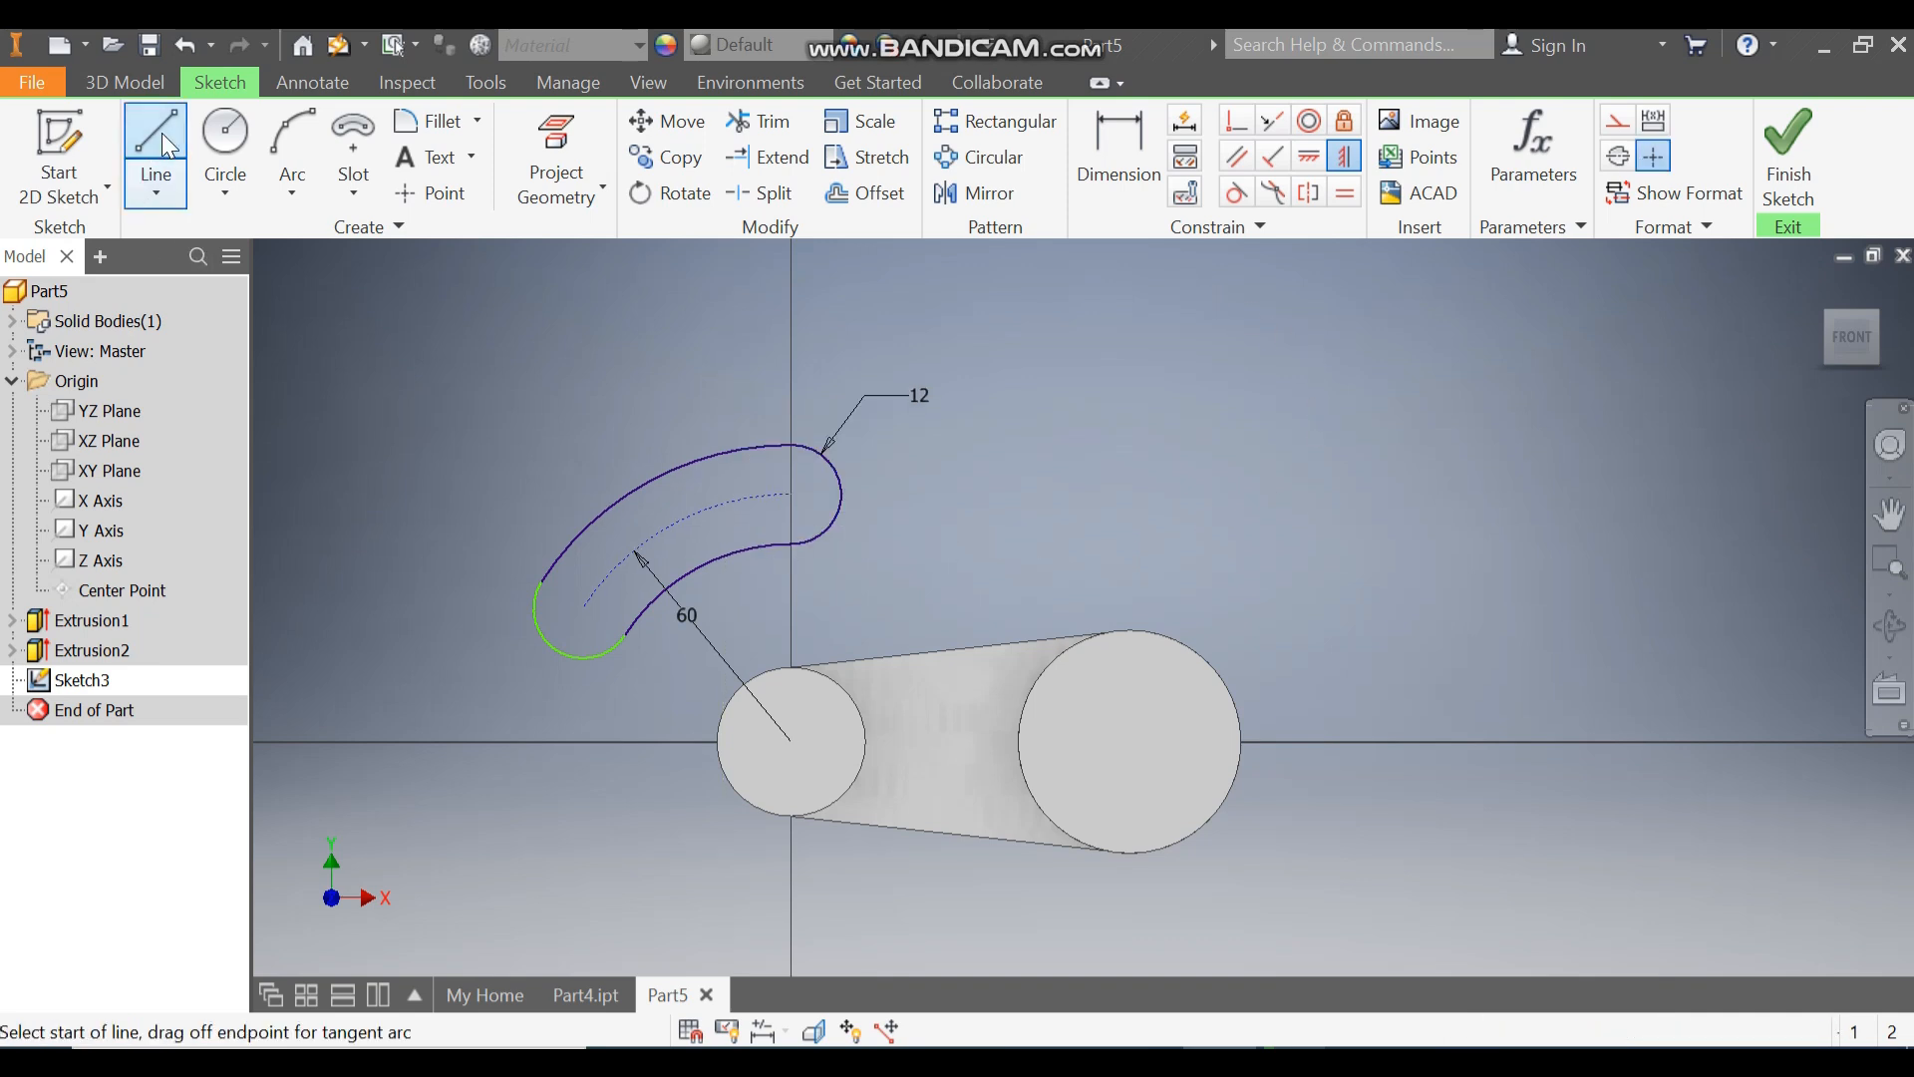
pyautogui.click(584, 608)
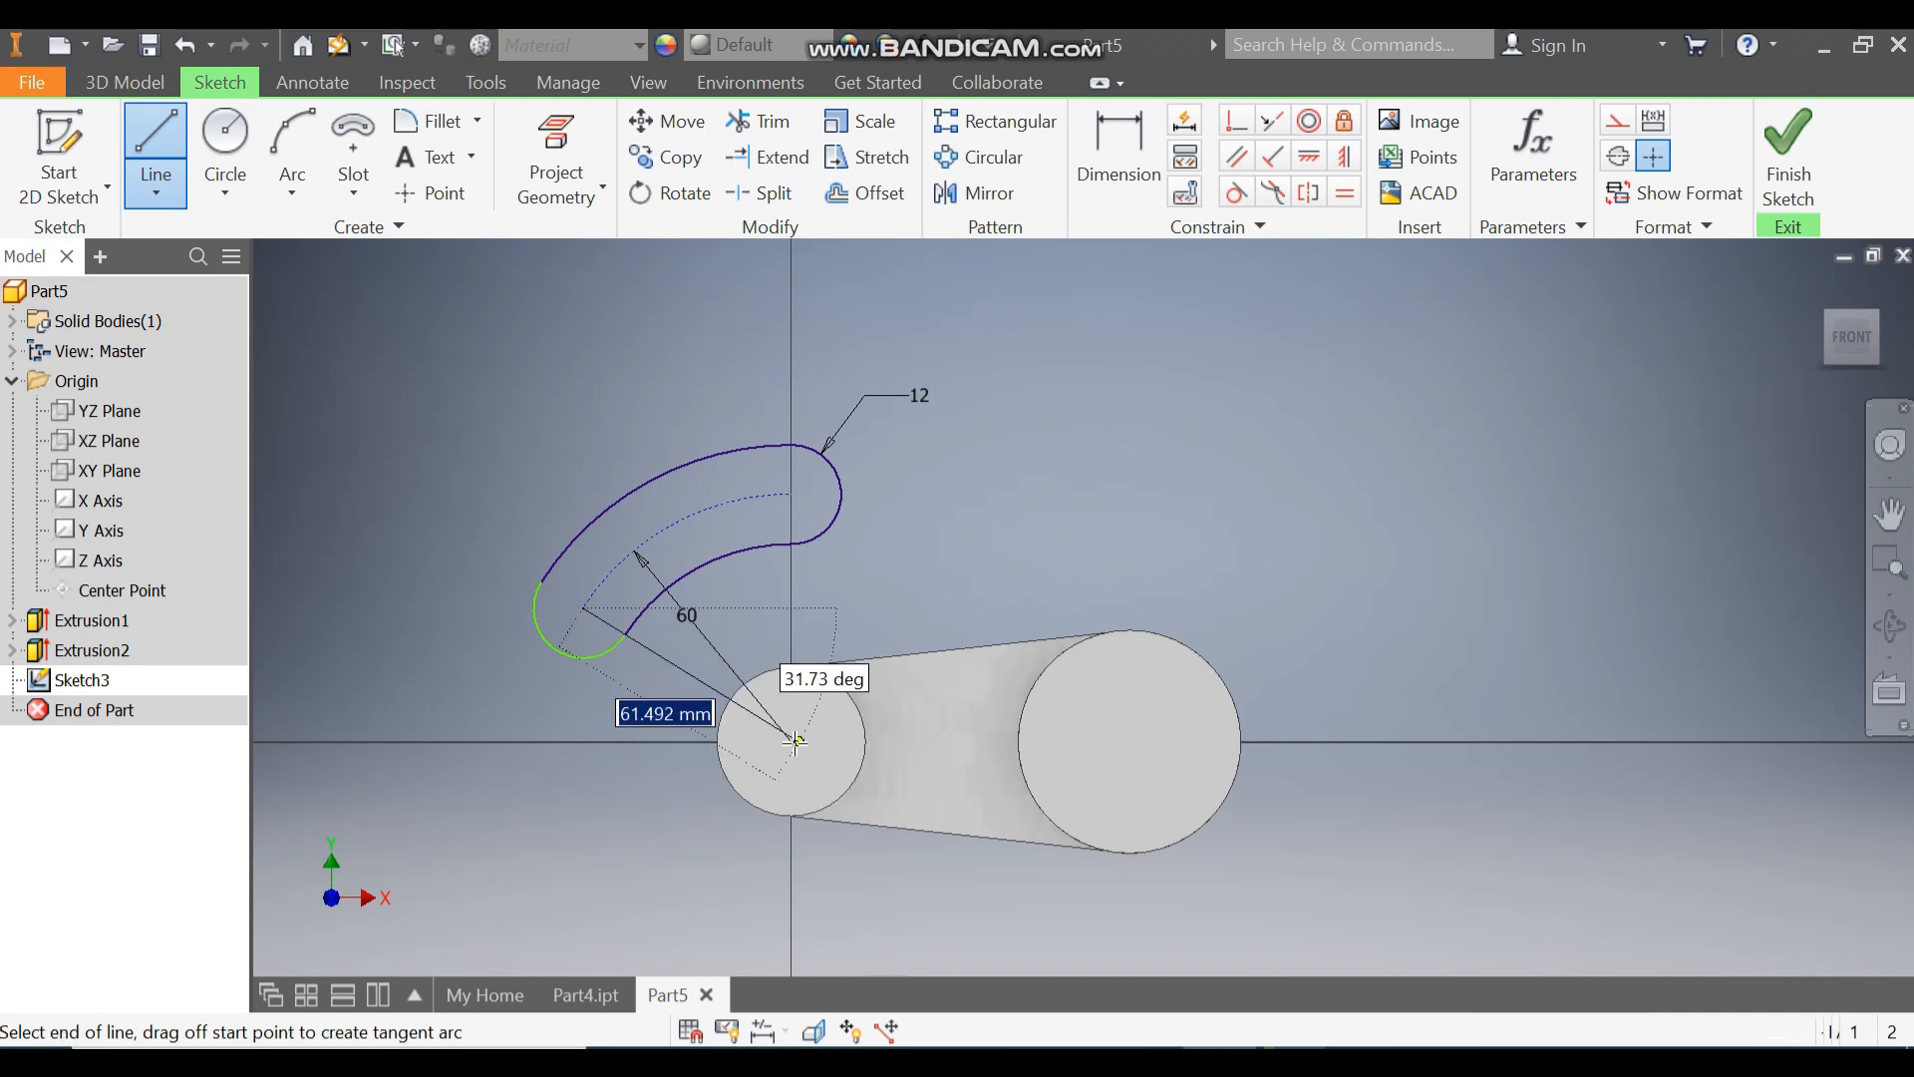
pyautogui.click(791, 741)
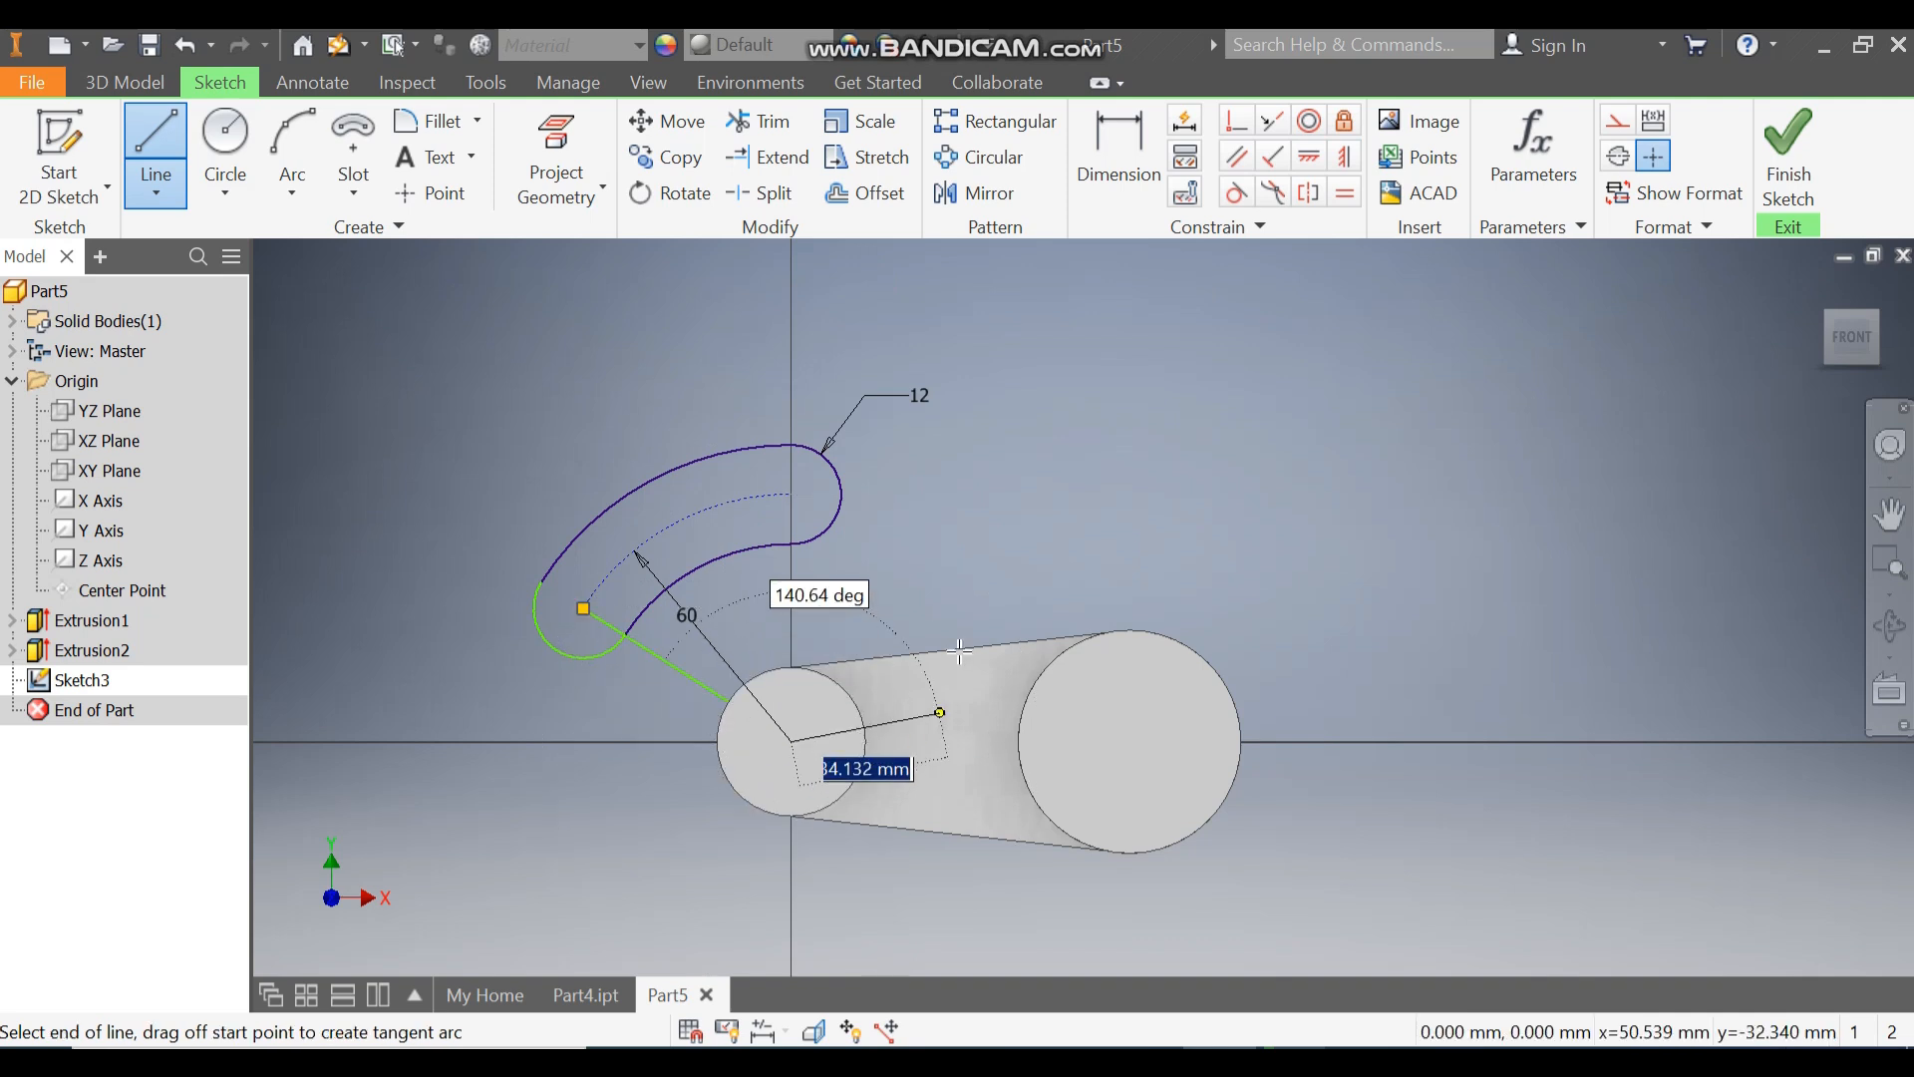
pyautogui.click(791, 493)
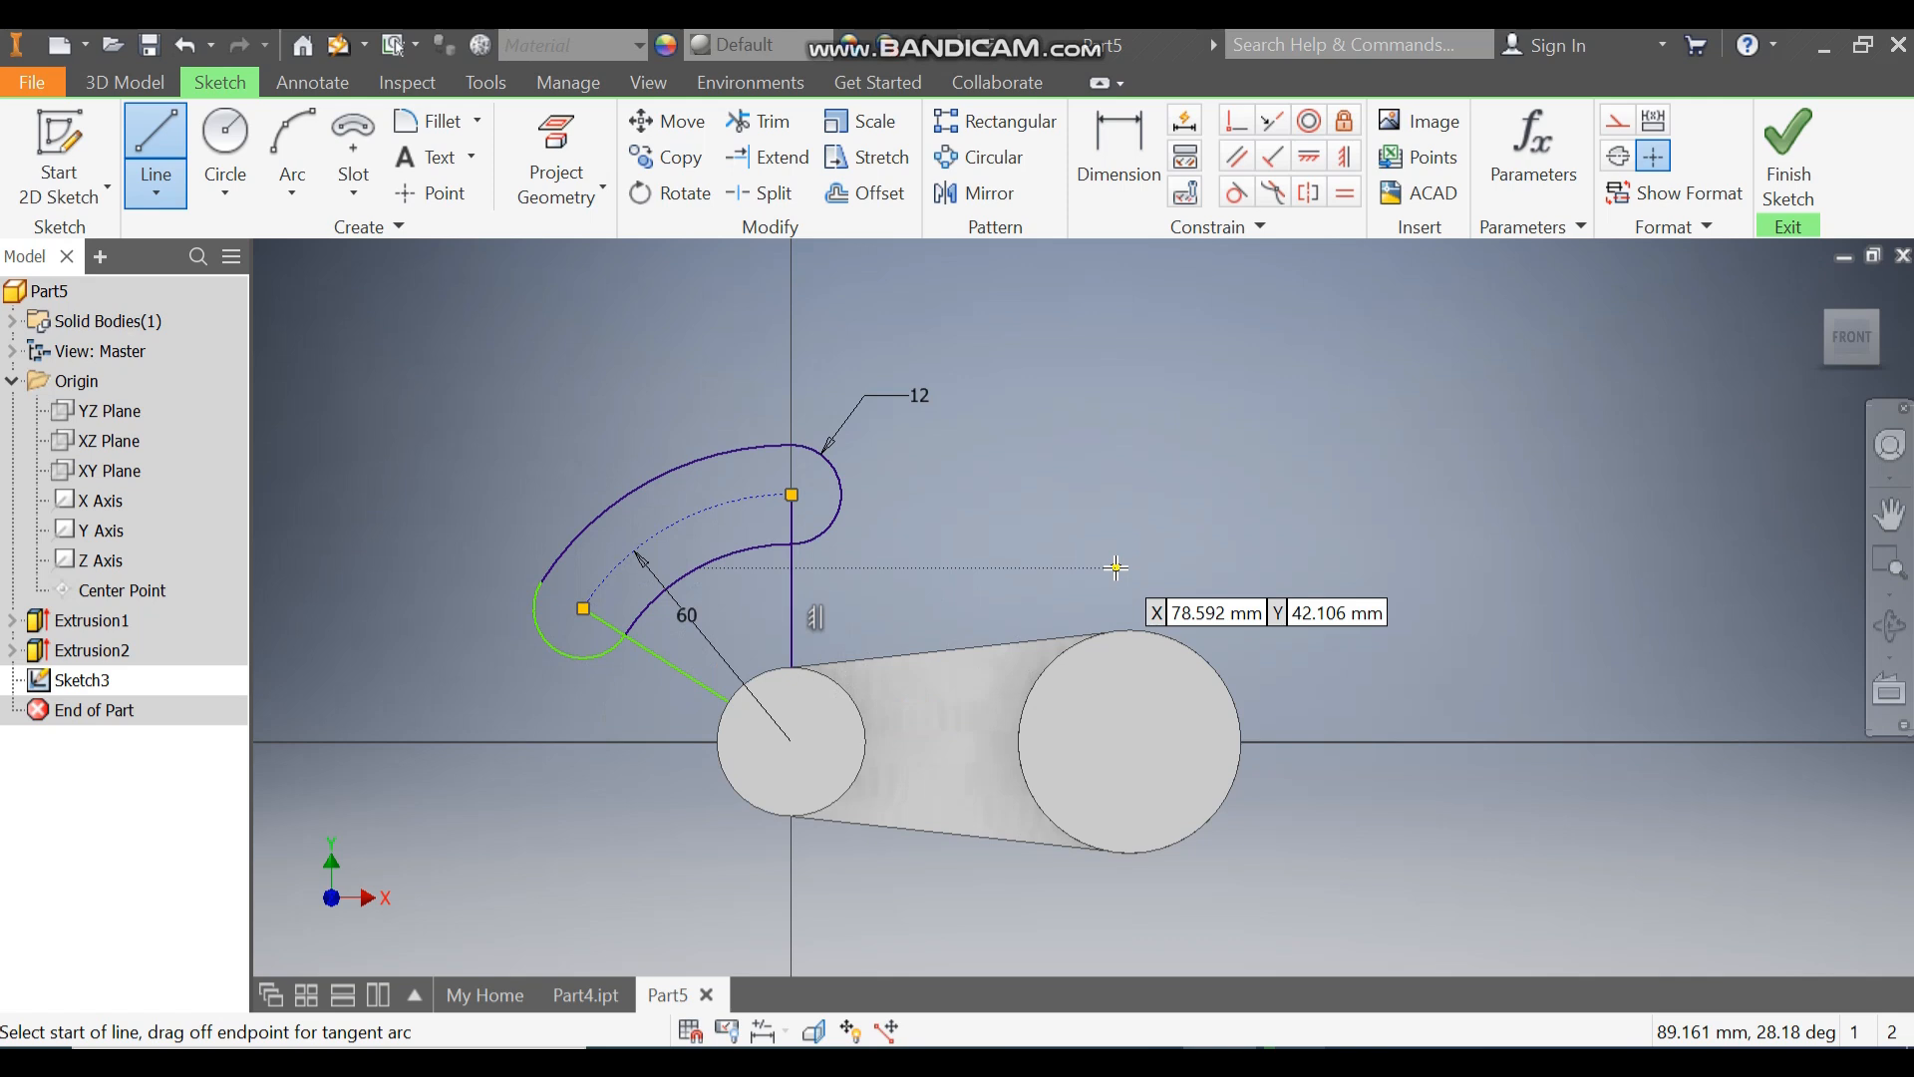
pyautogui.press('Escape')
# - Dimension the angle between the two radial lines to 60 degrees
pyautogui.click(1107, 149)
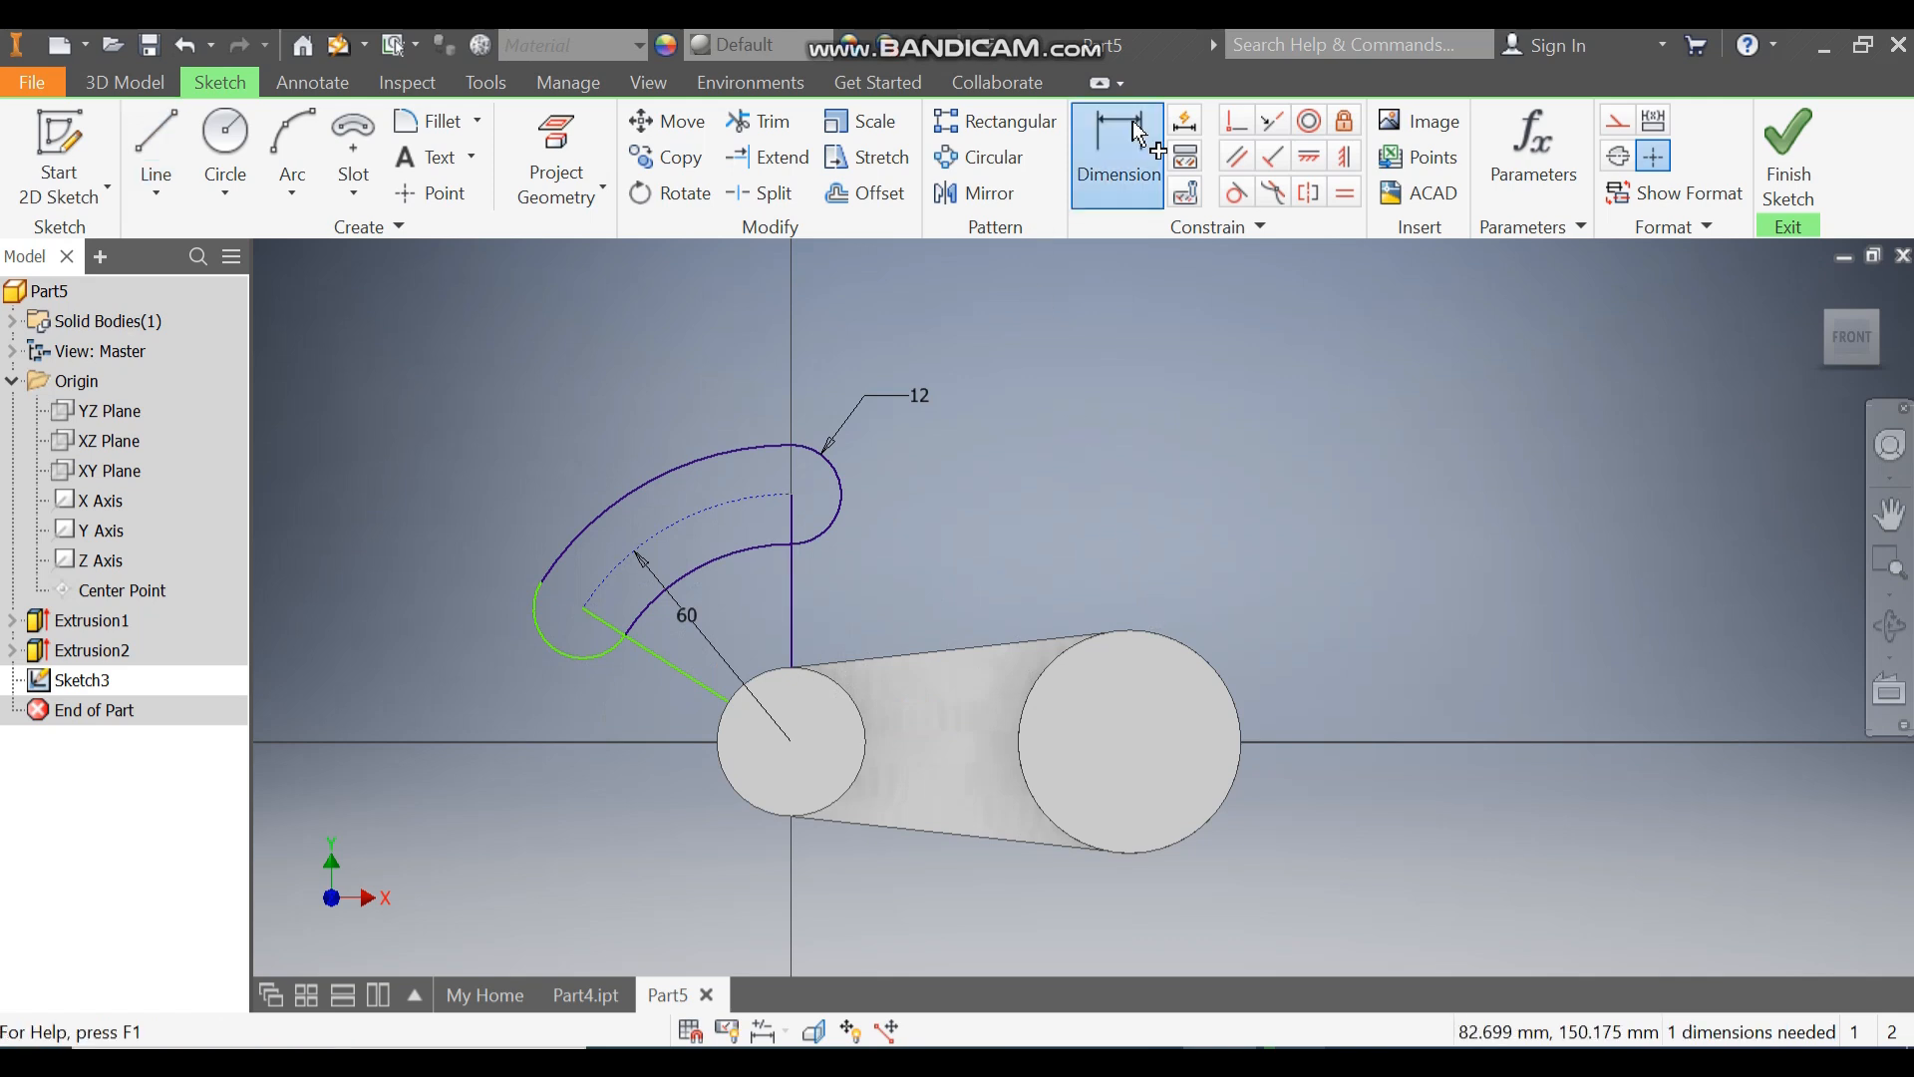
pyautogui.click(684, 667)
pyautogui.click(792, 600)
pyautogui.click(756, 614)
pyautogui.write('60')
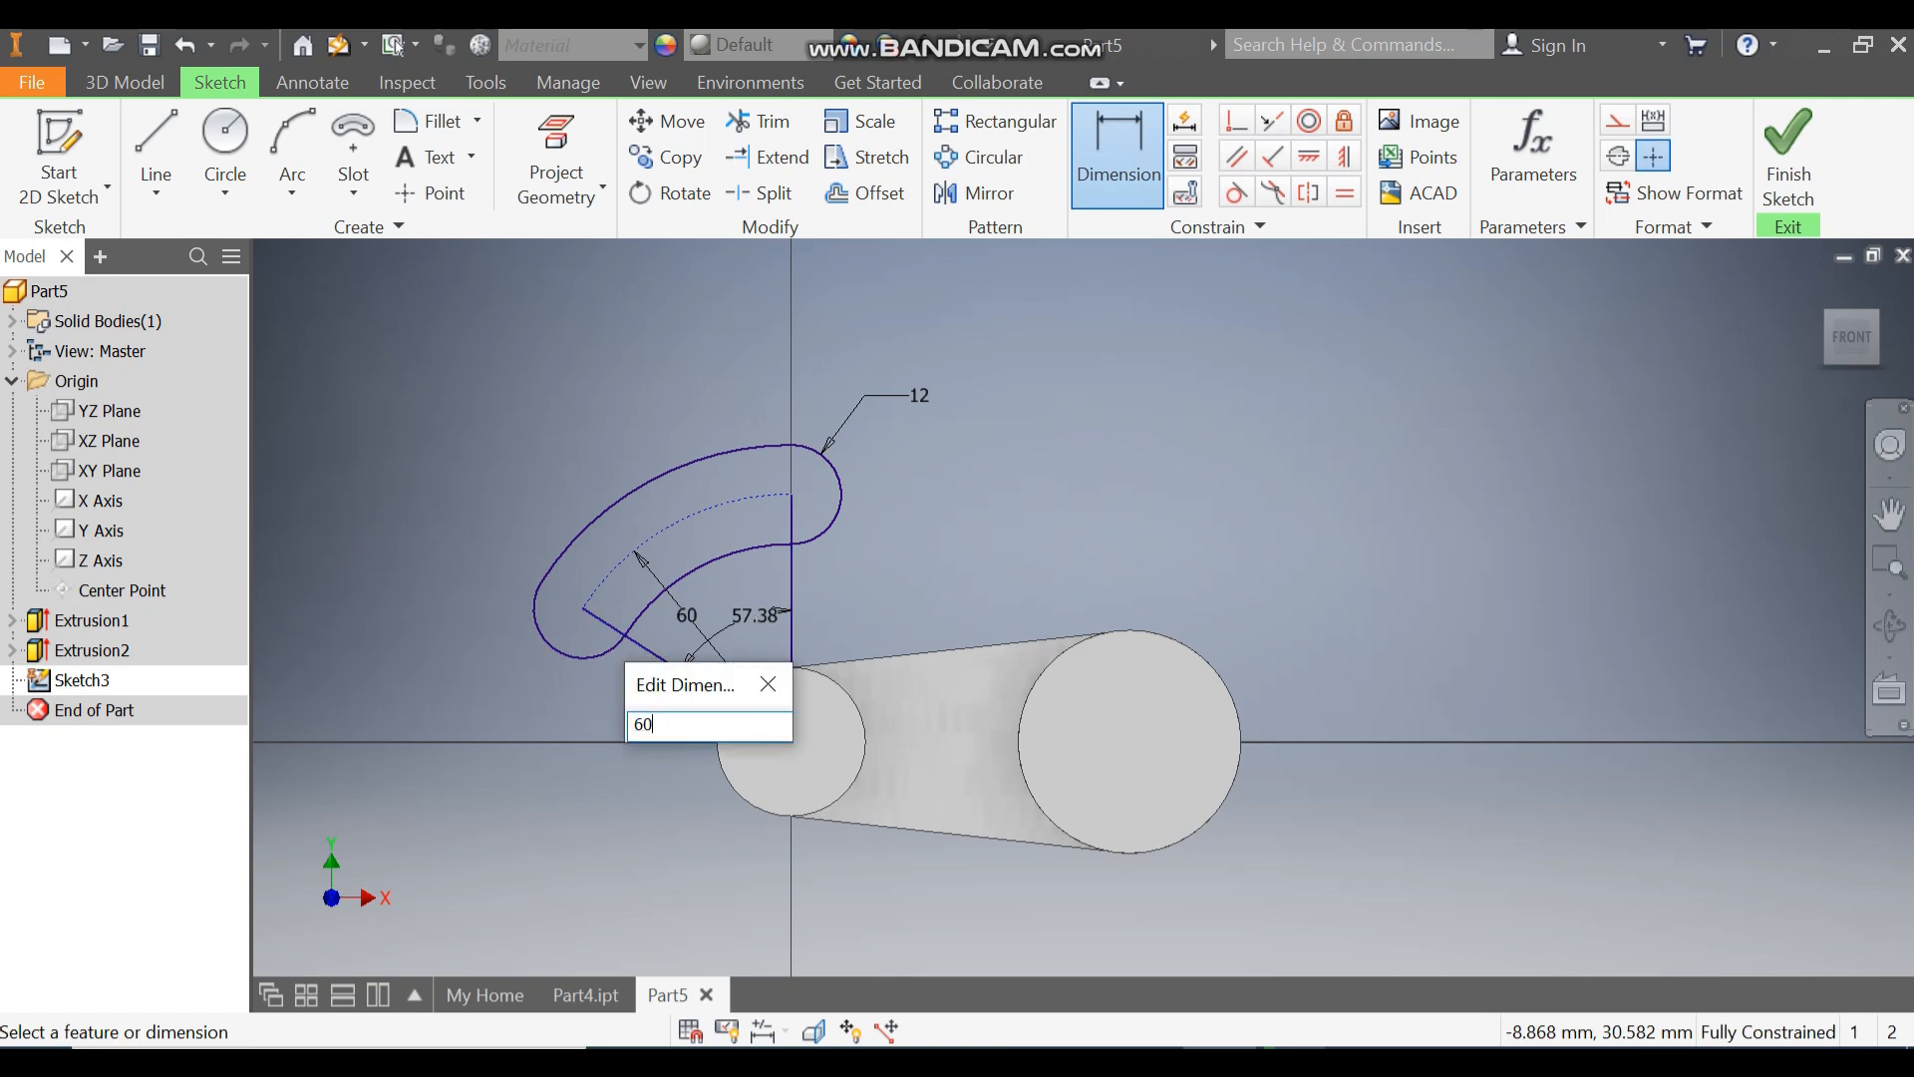
pyautogui.press('Return')
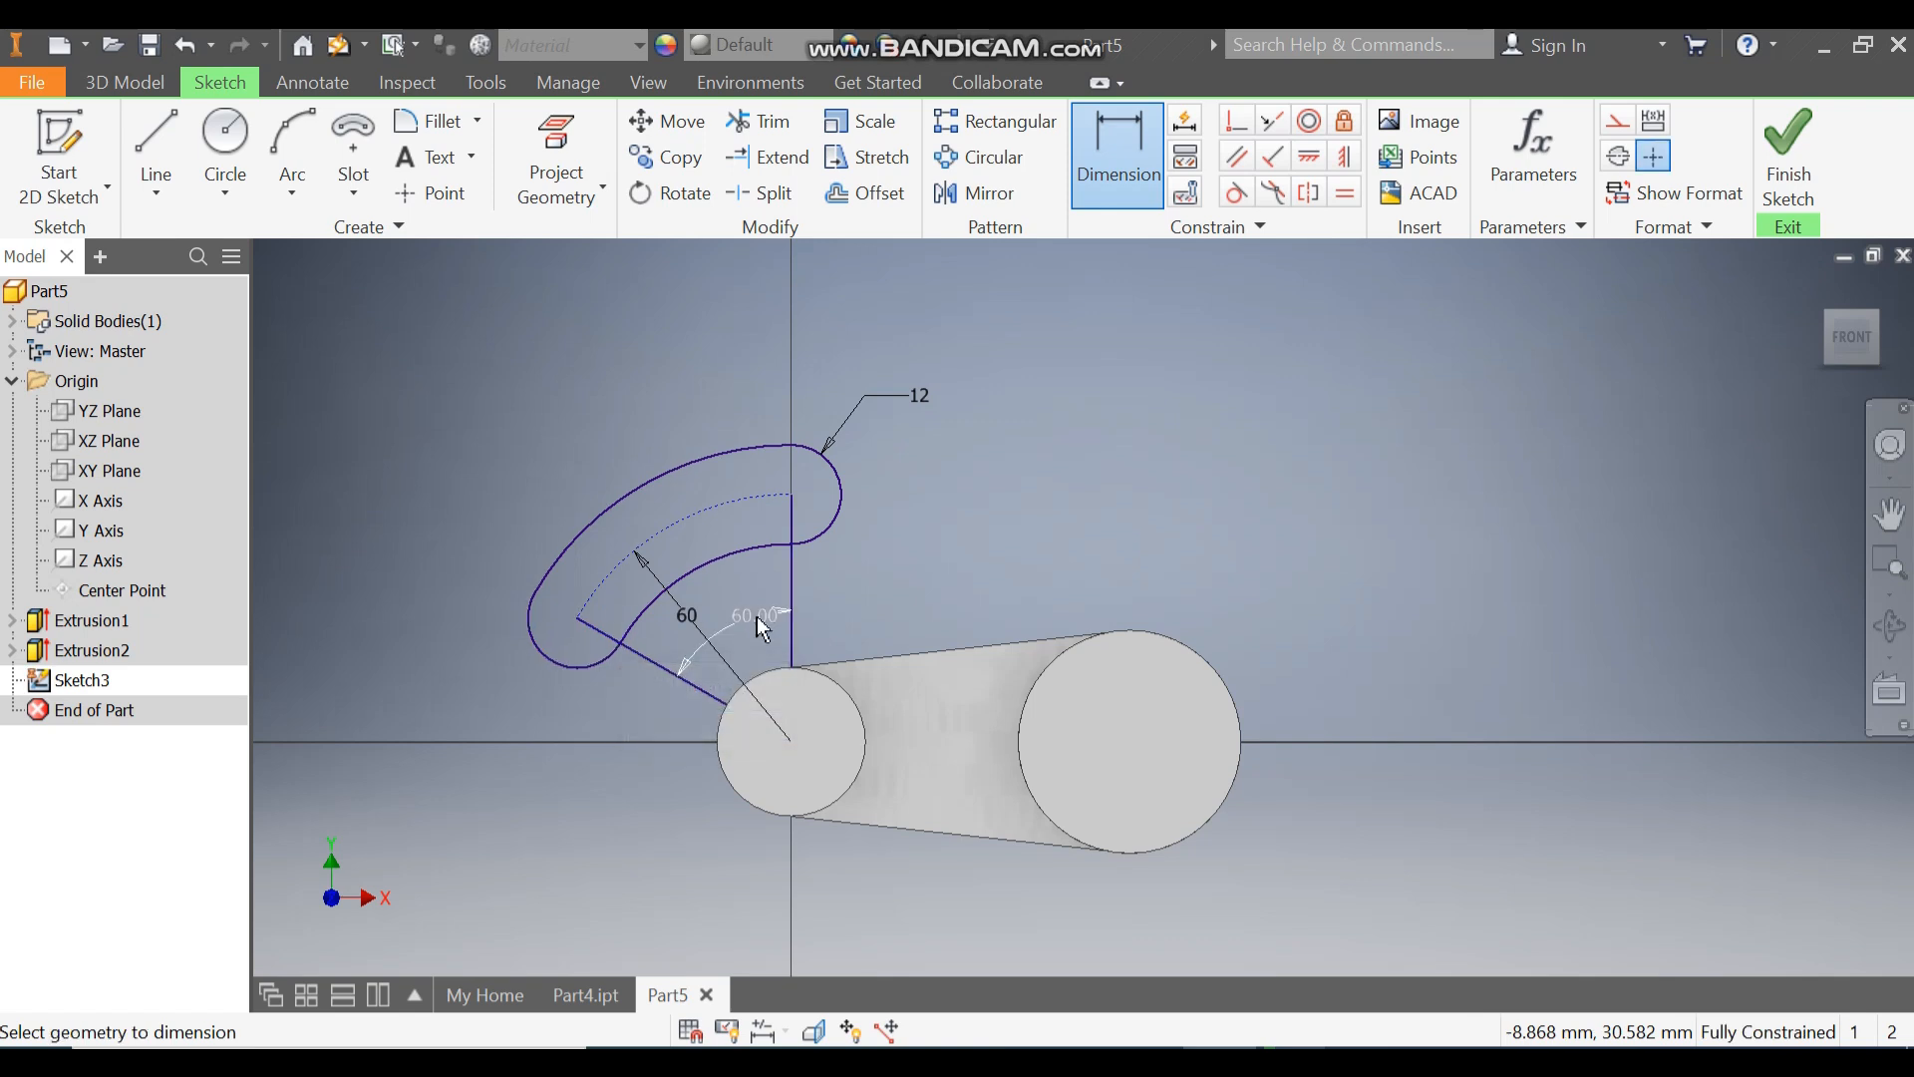
pyautogui.press('Escape')
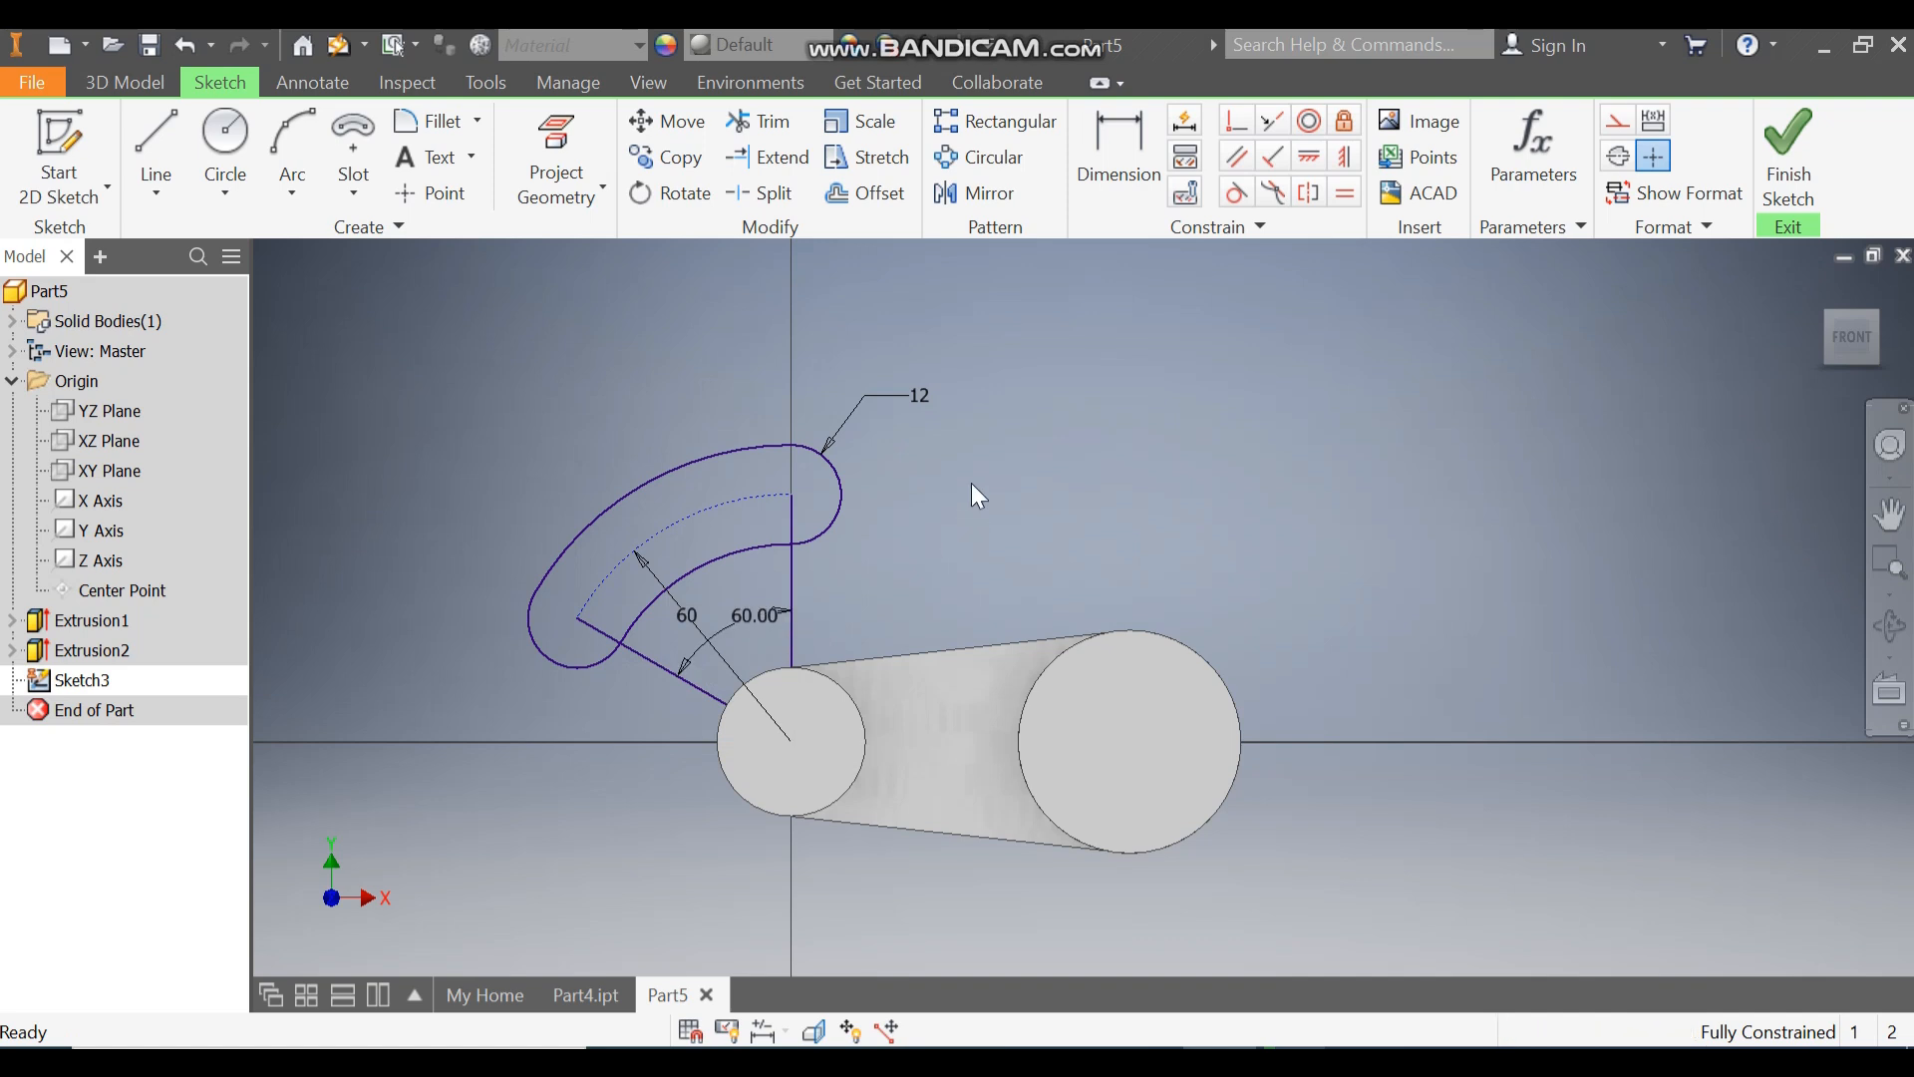
# - Convert the two radial lines between the boss centre and the slot ends to construction lines
pyautogui.click(682, 687)
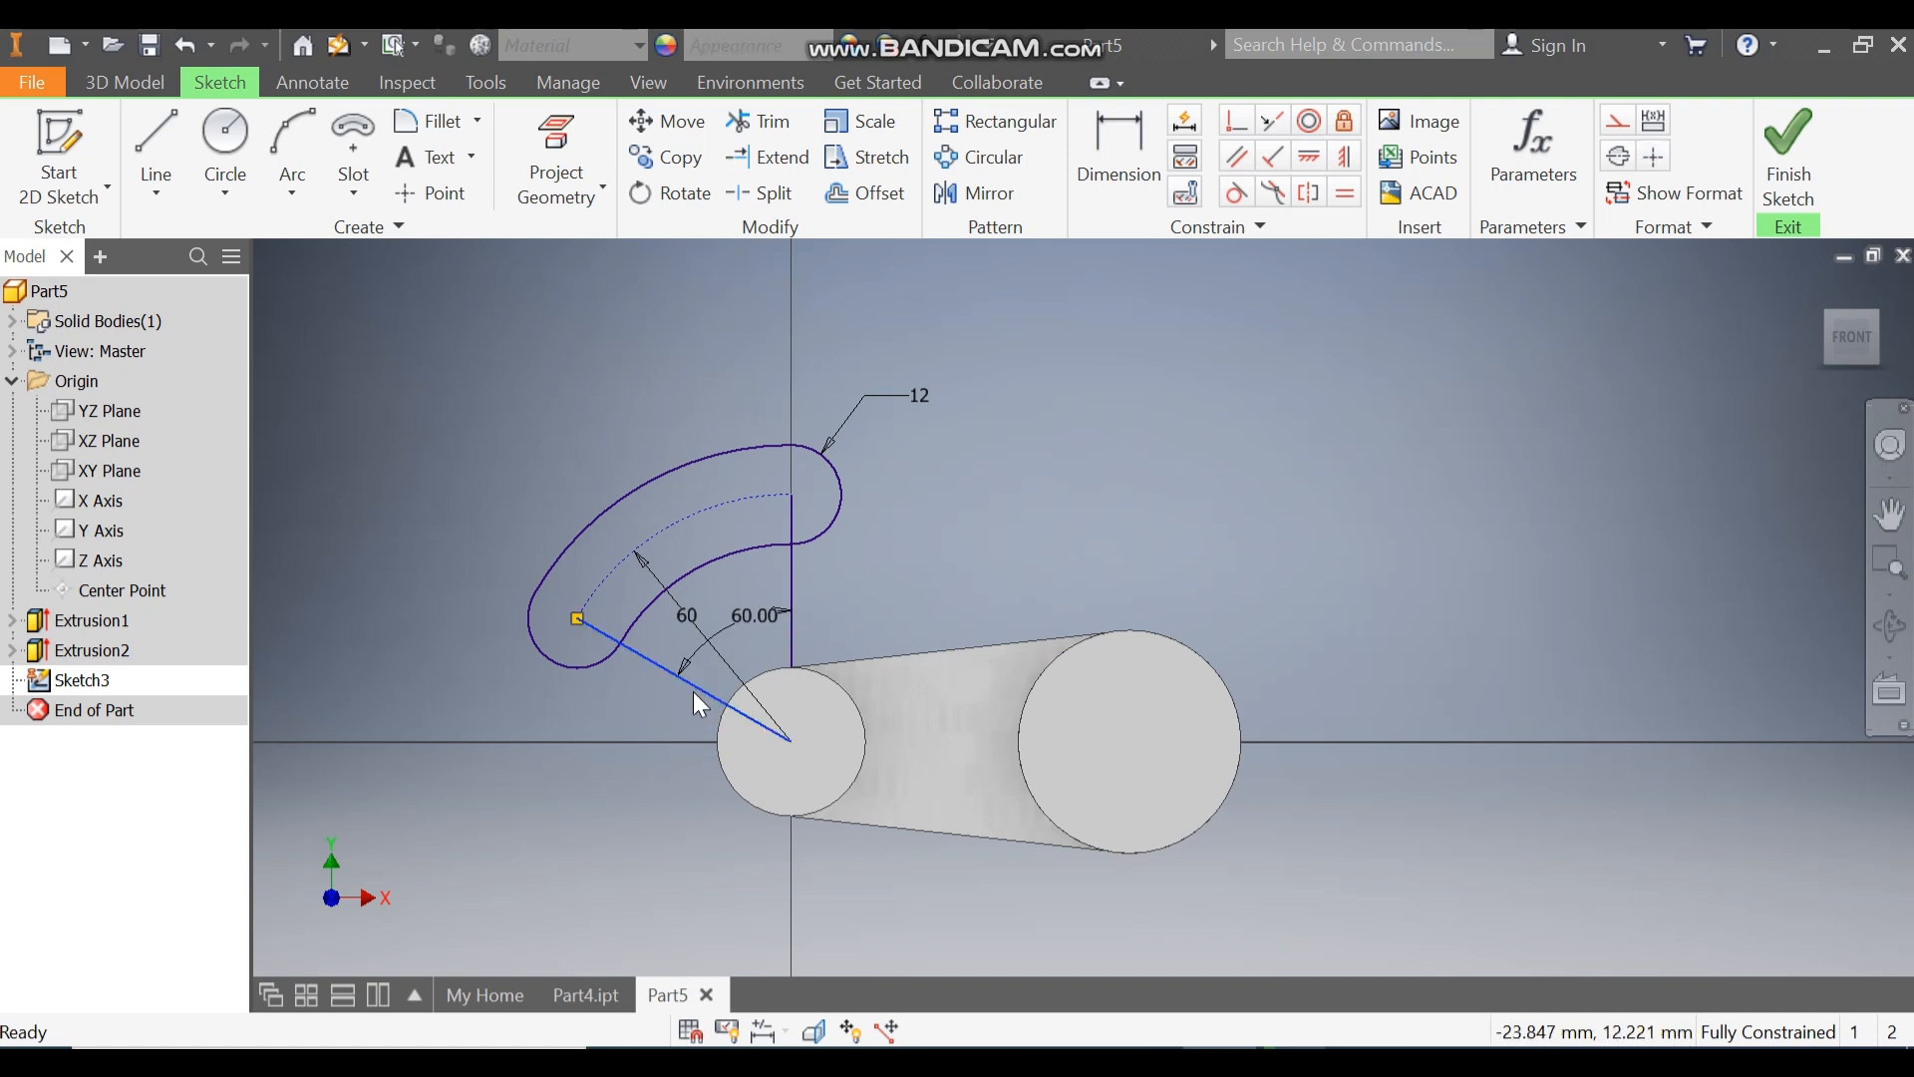
pyautogui.keyDown('ctrl'); pyautogui.click(792, 571); pyautogui.keyUp('ctrl')
pyautogui.click(1653, 155)
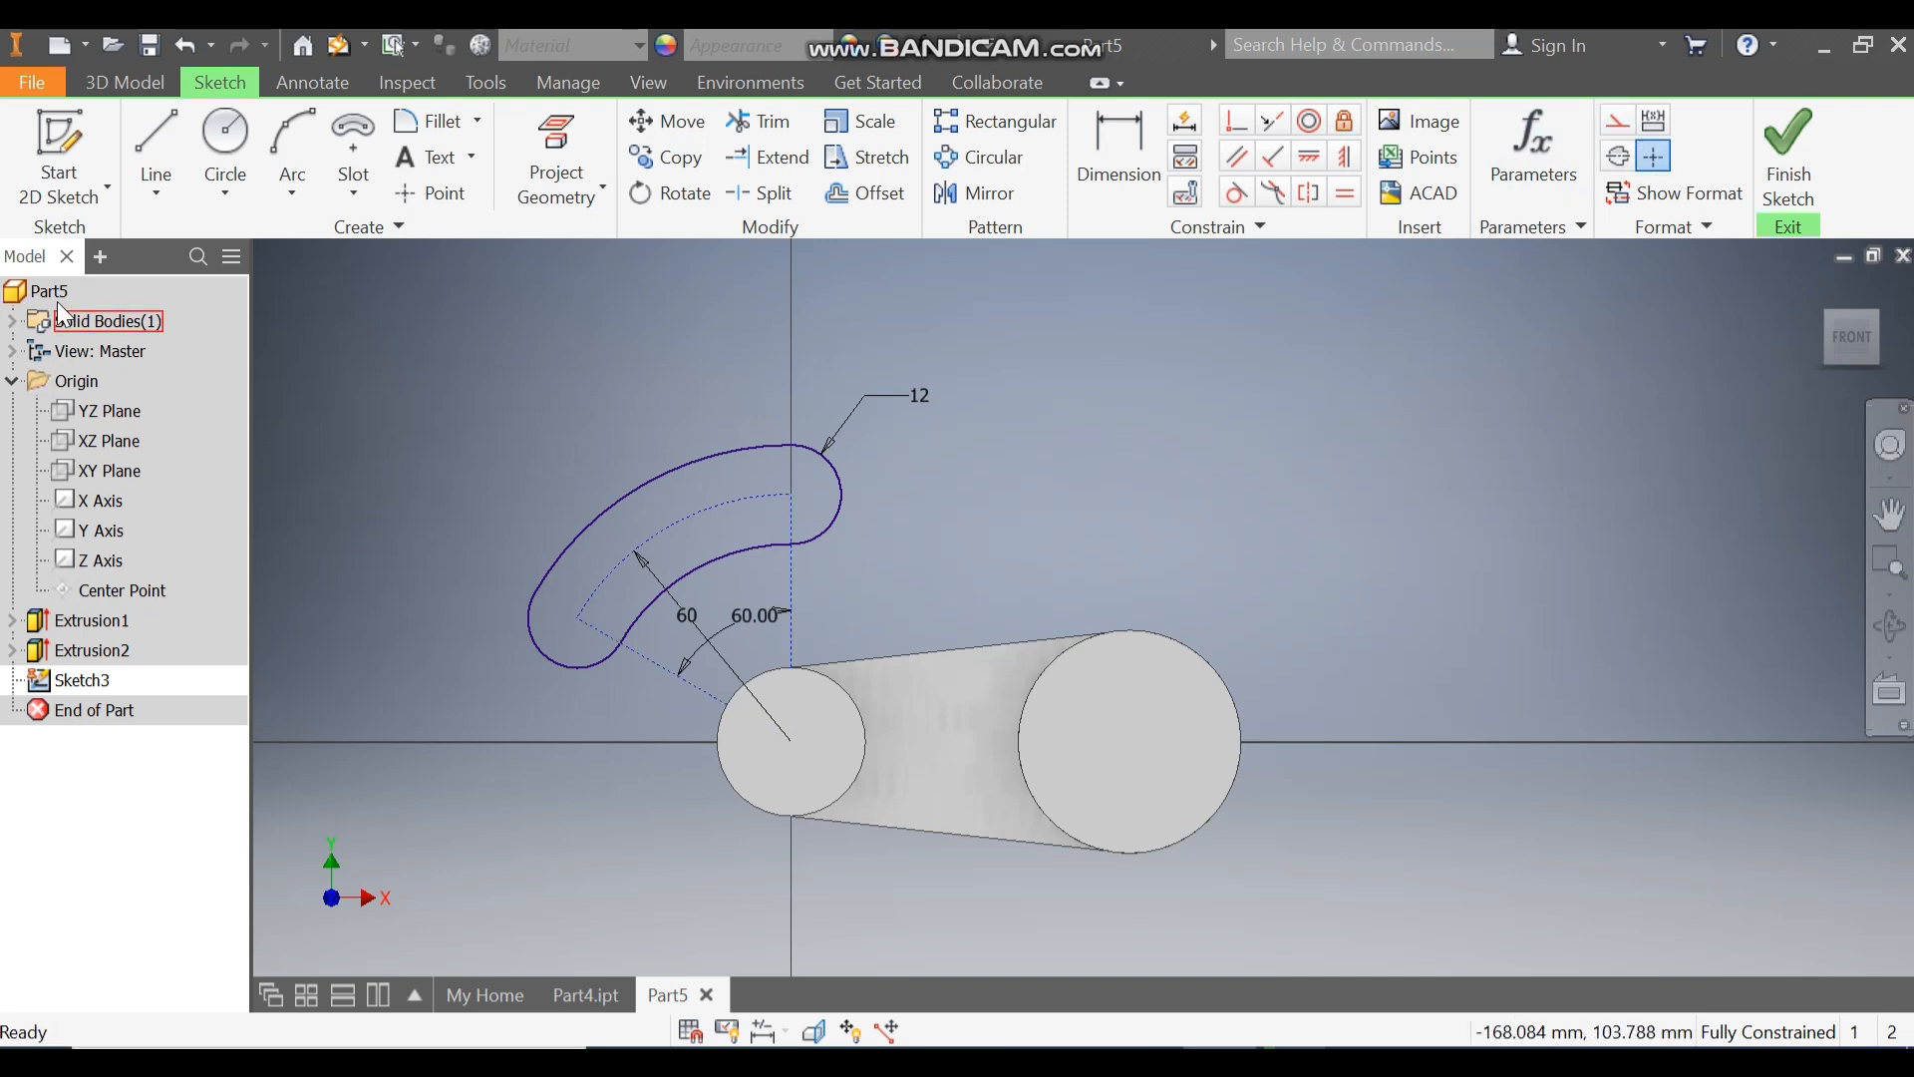
# - Draw a vertical line from the slot's upper end down to the web's top edge, and a line from its lower end tangent to the small boss
pyautogui.click(166, 126)
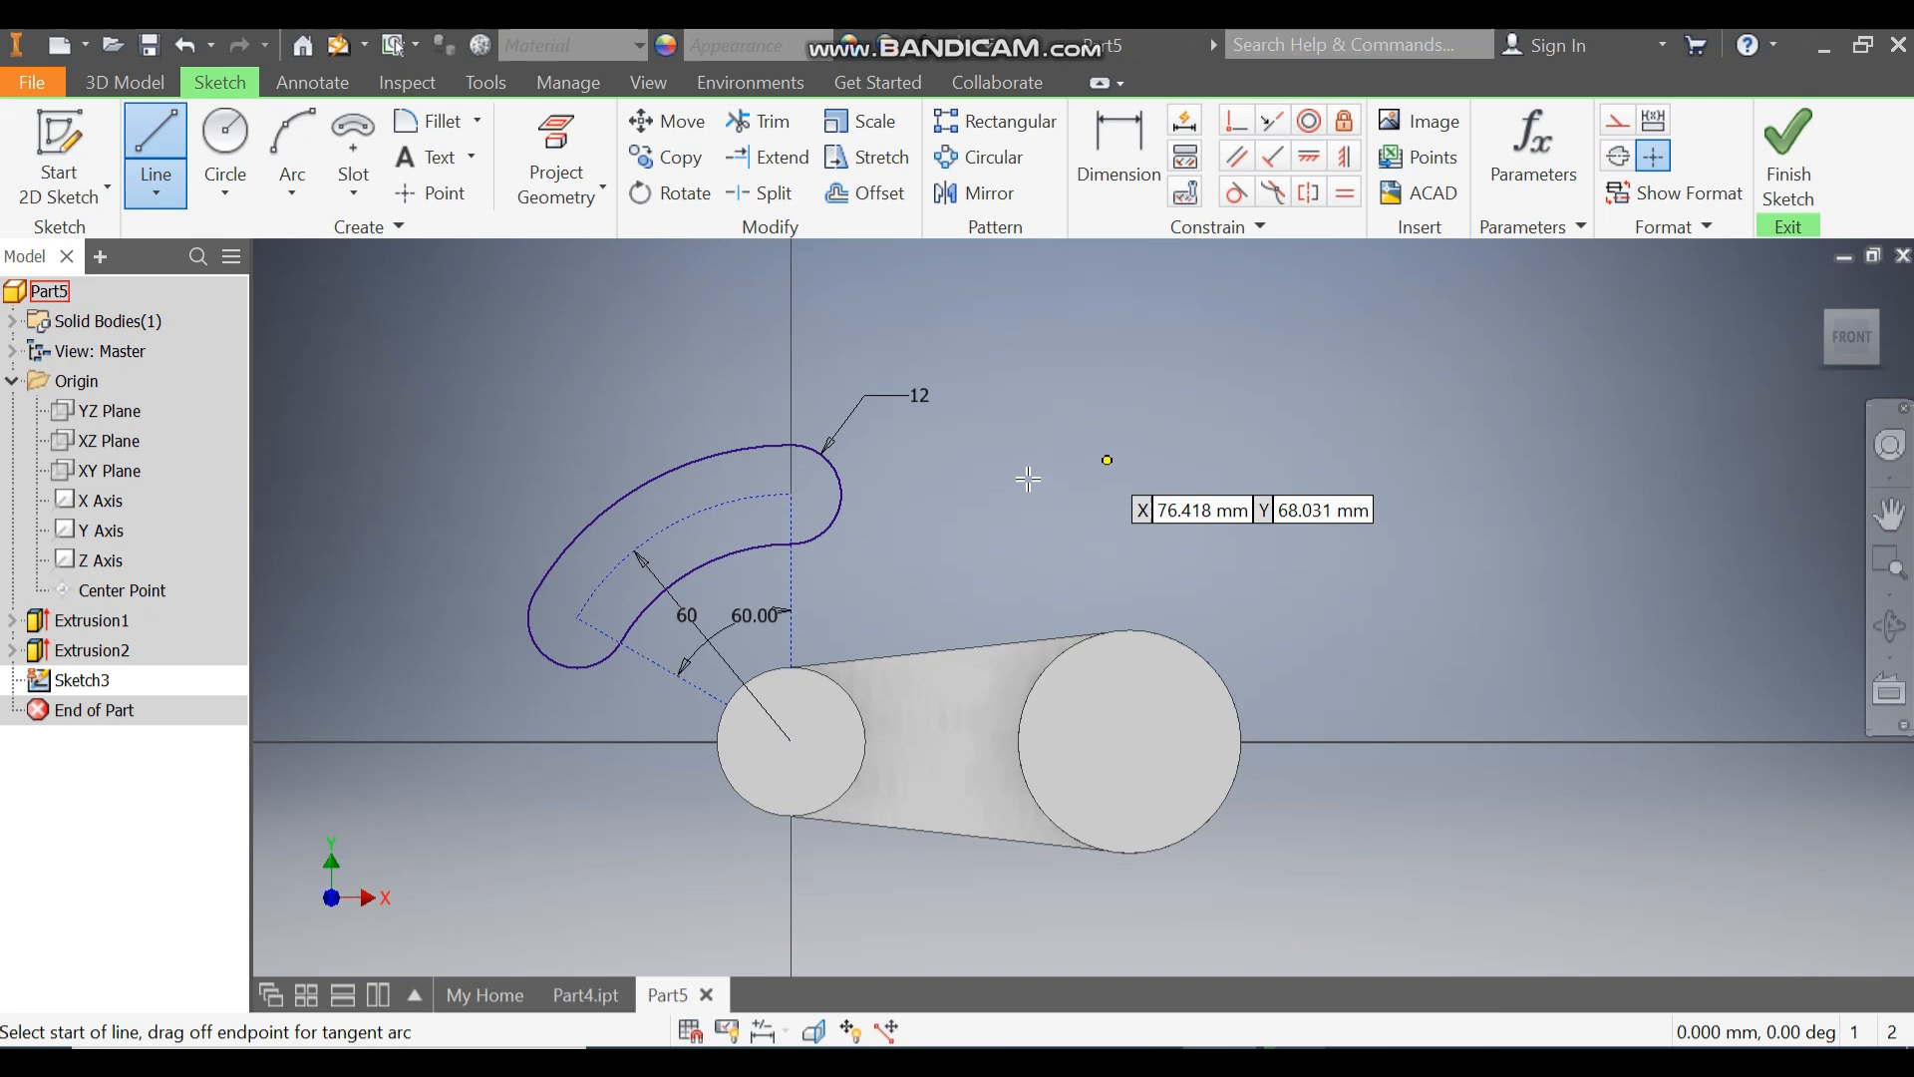
pyautogui.click(842, 494)
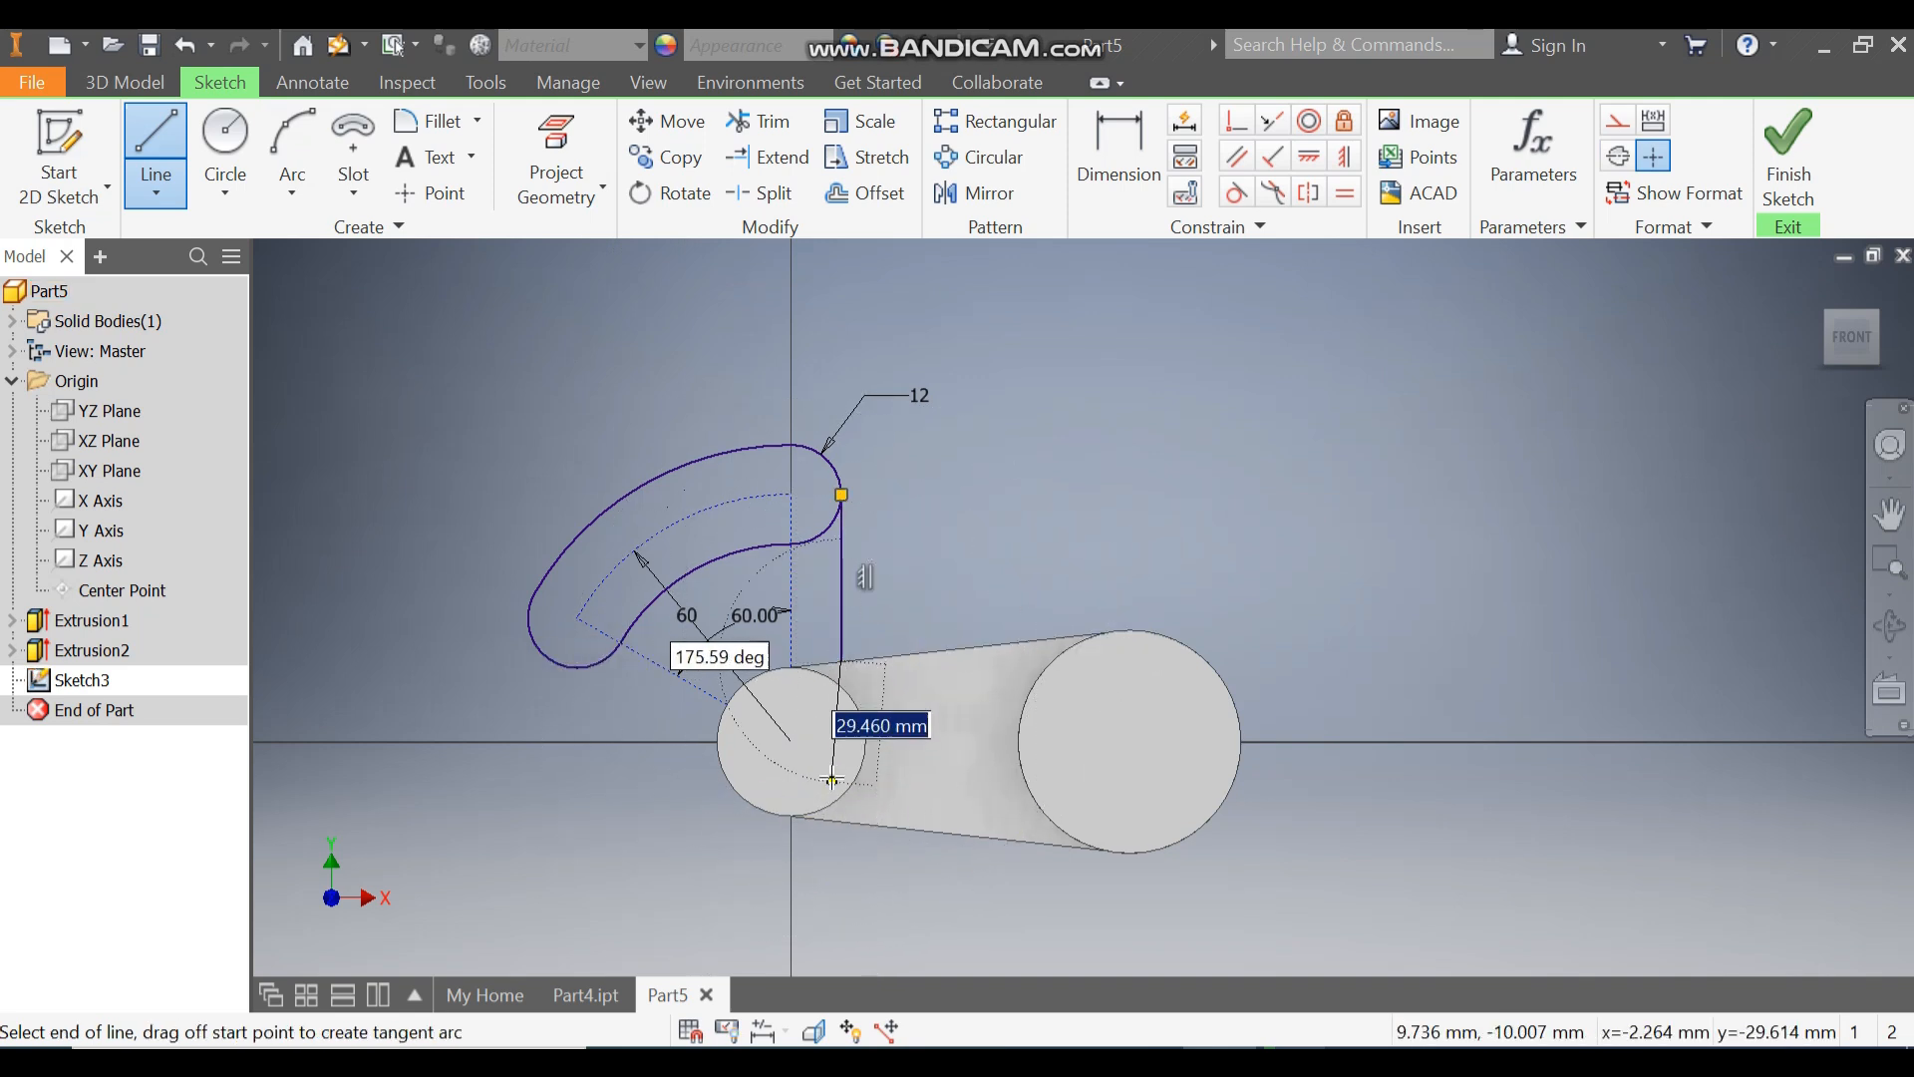
pyautogui.click(842, 658)
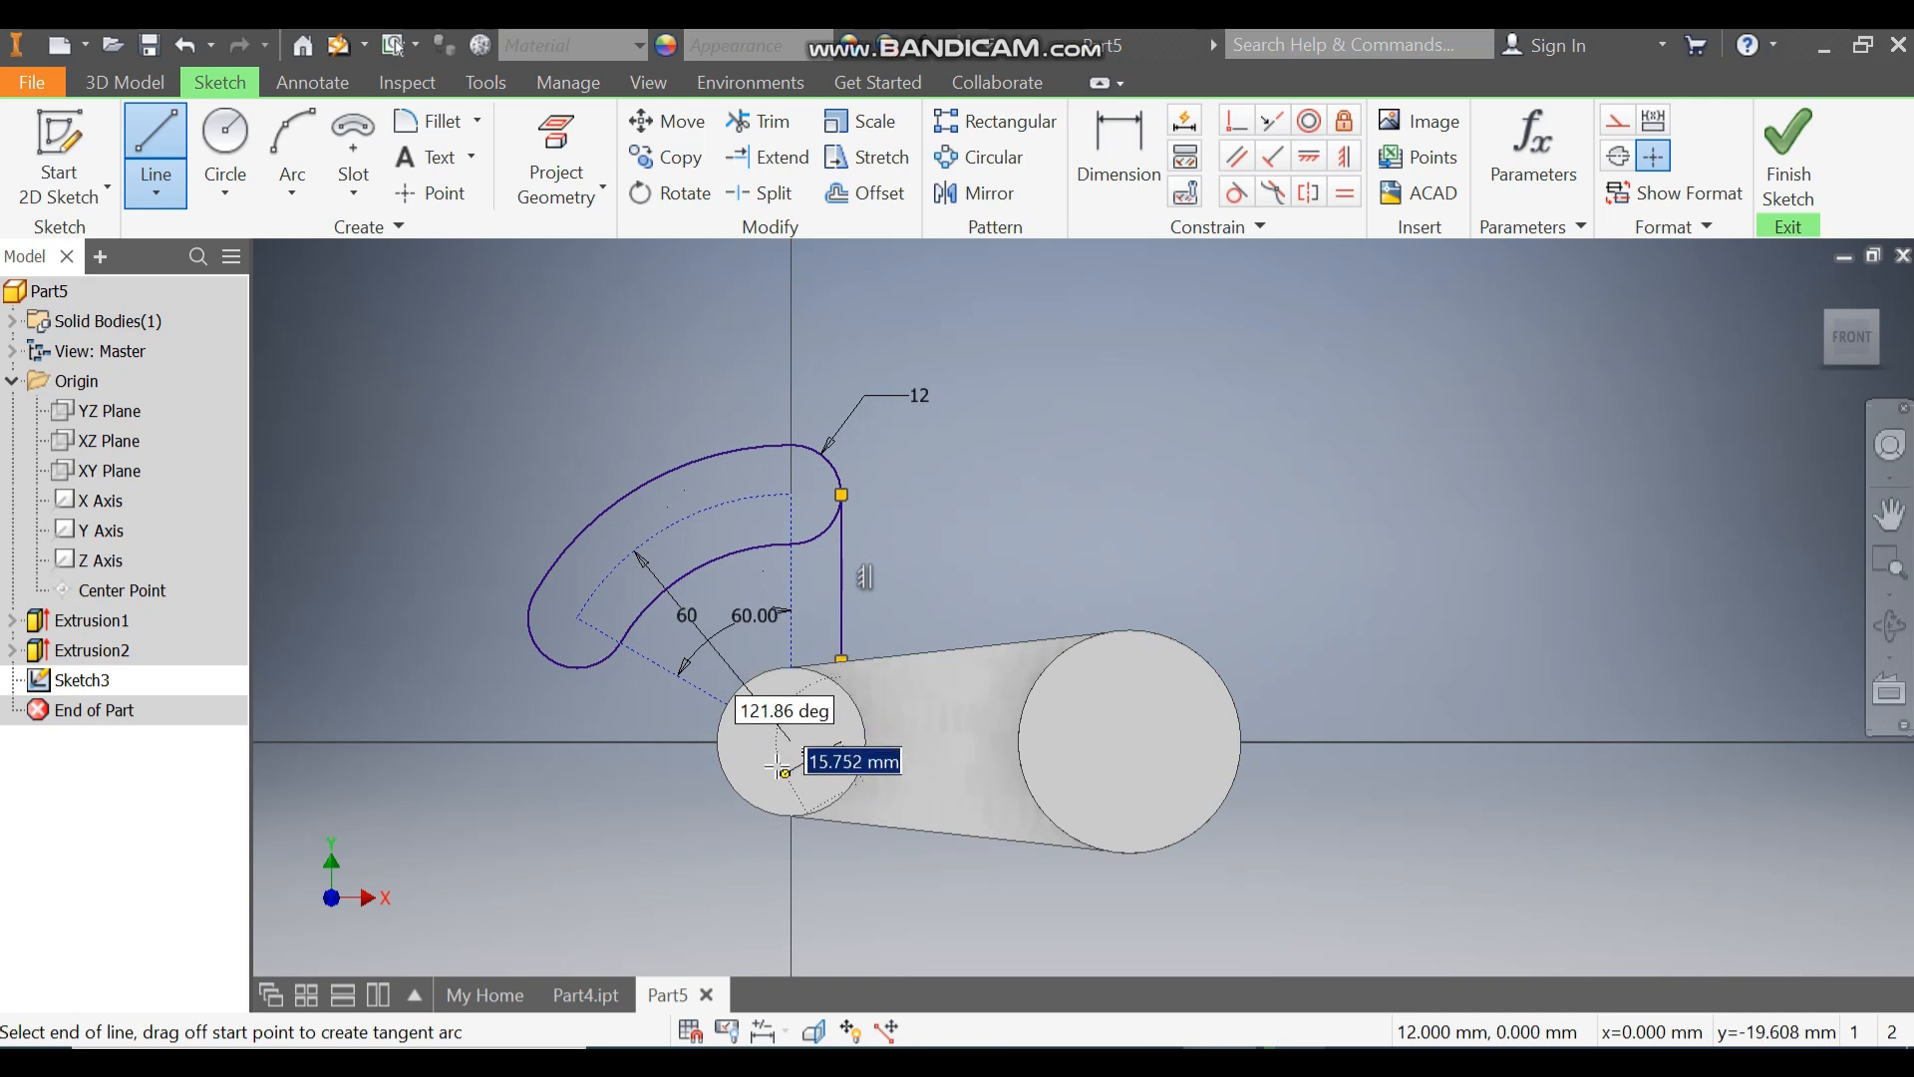
pyautogui.press('Escape')
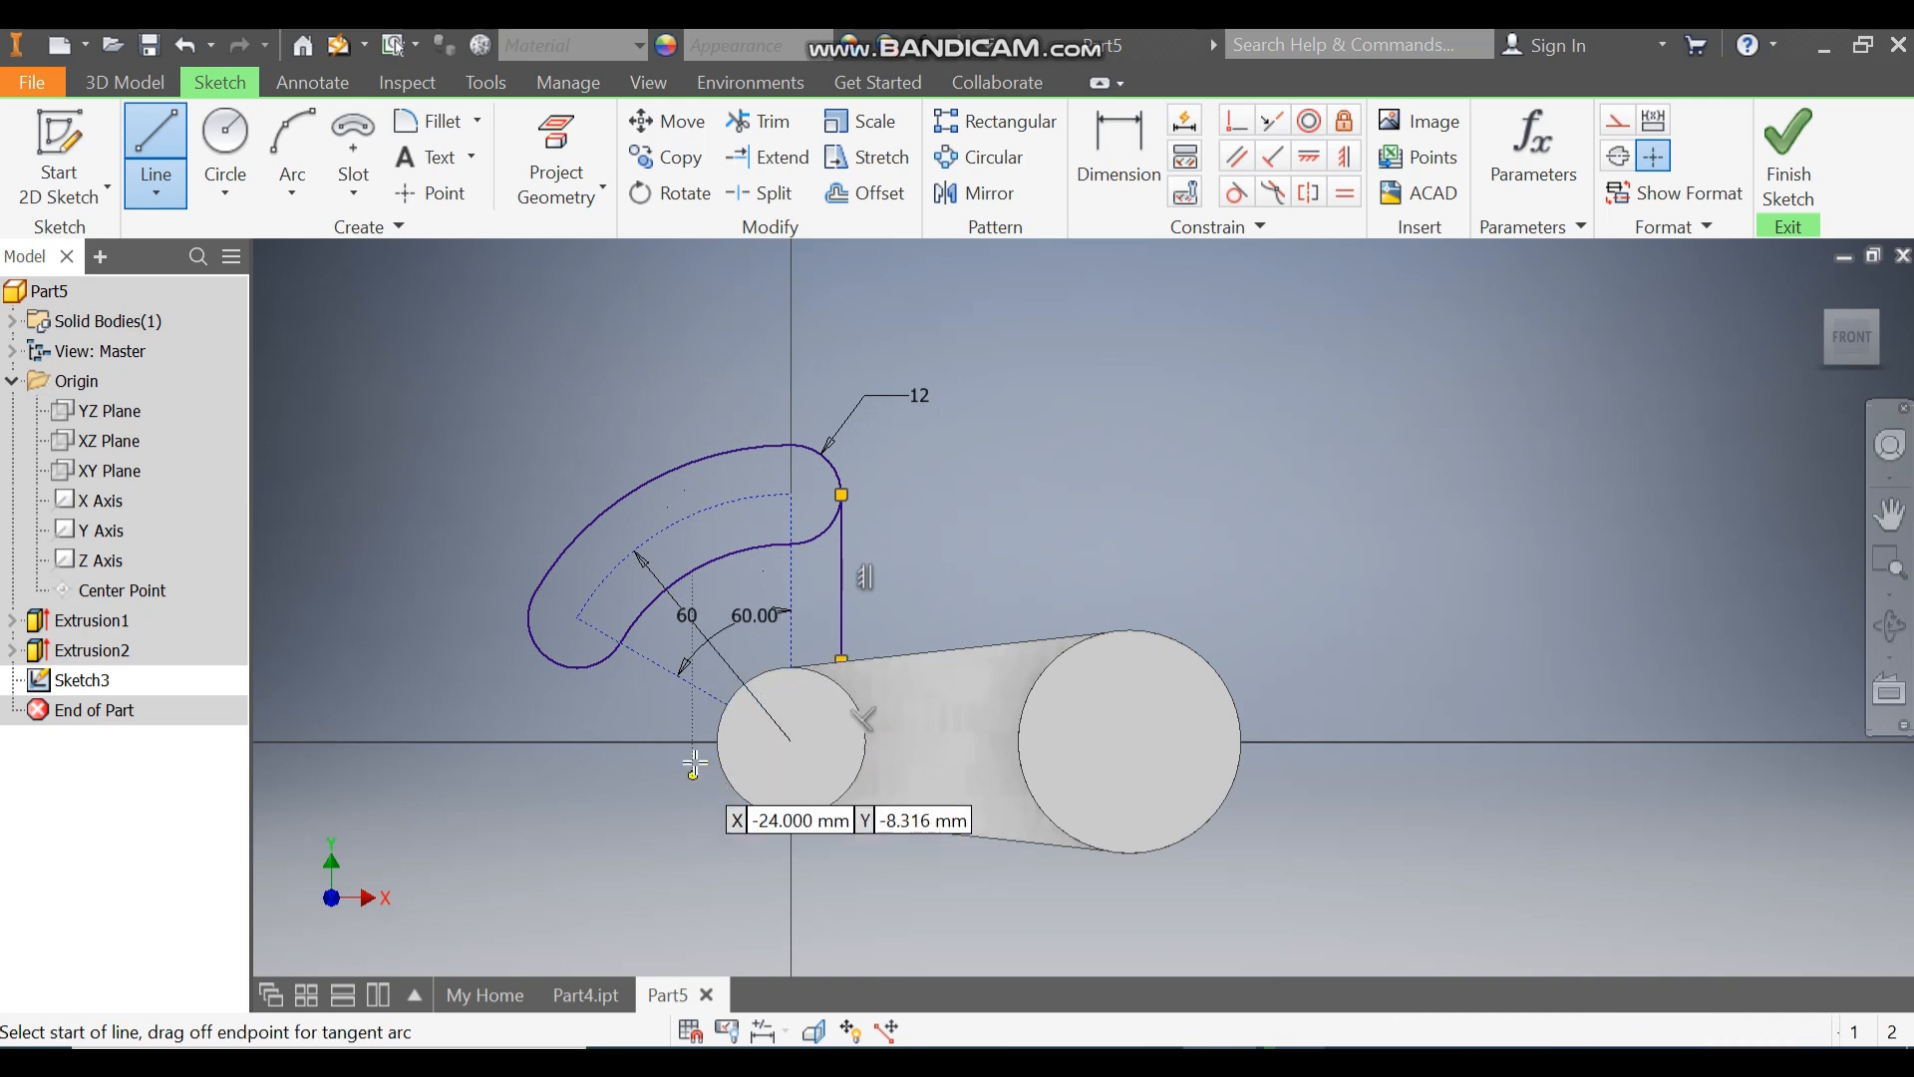
pyautogui.click(553, 662)
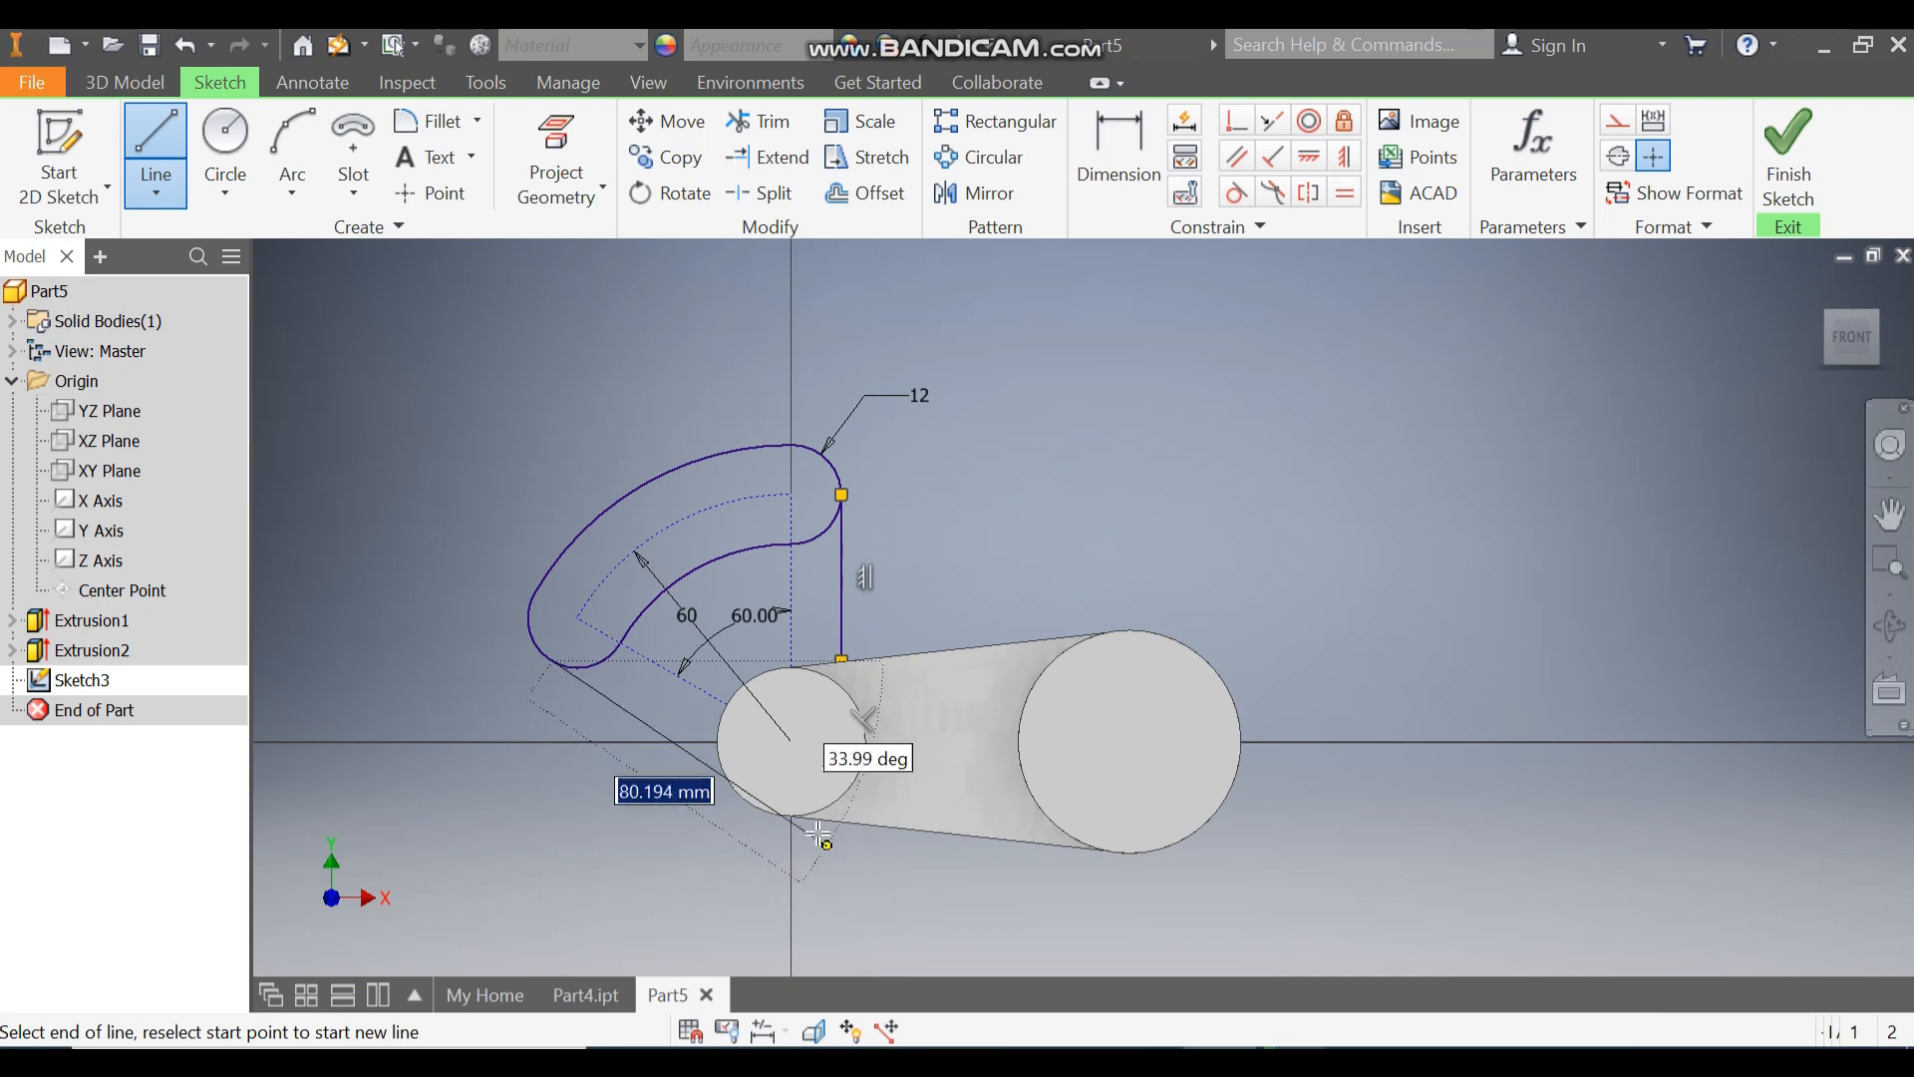
pyautogui.click(748, 804)
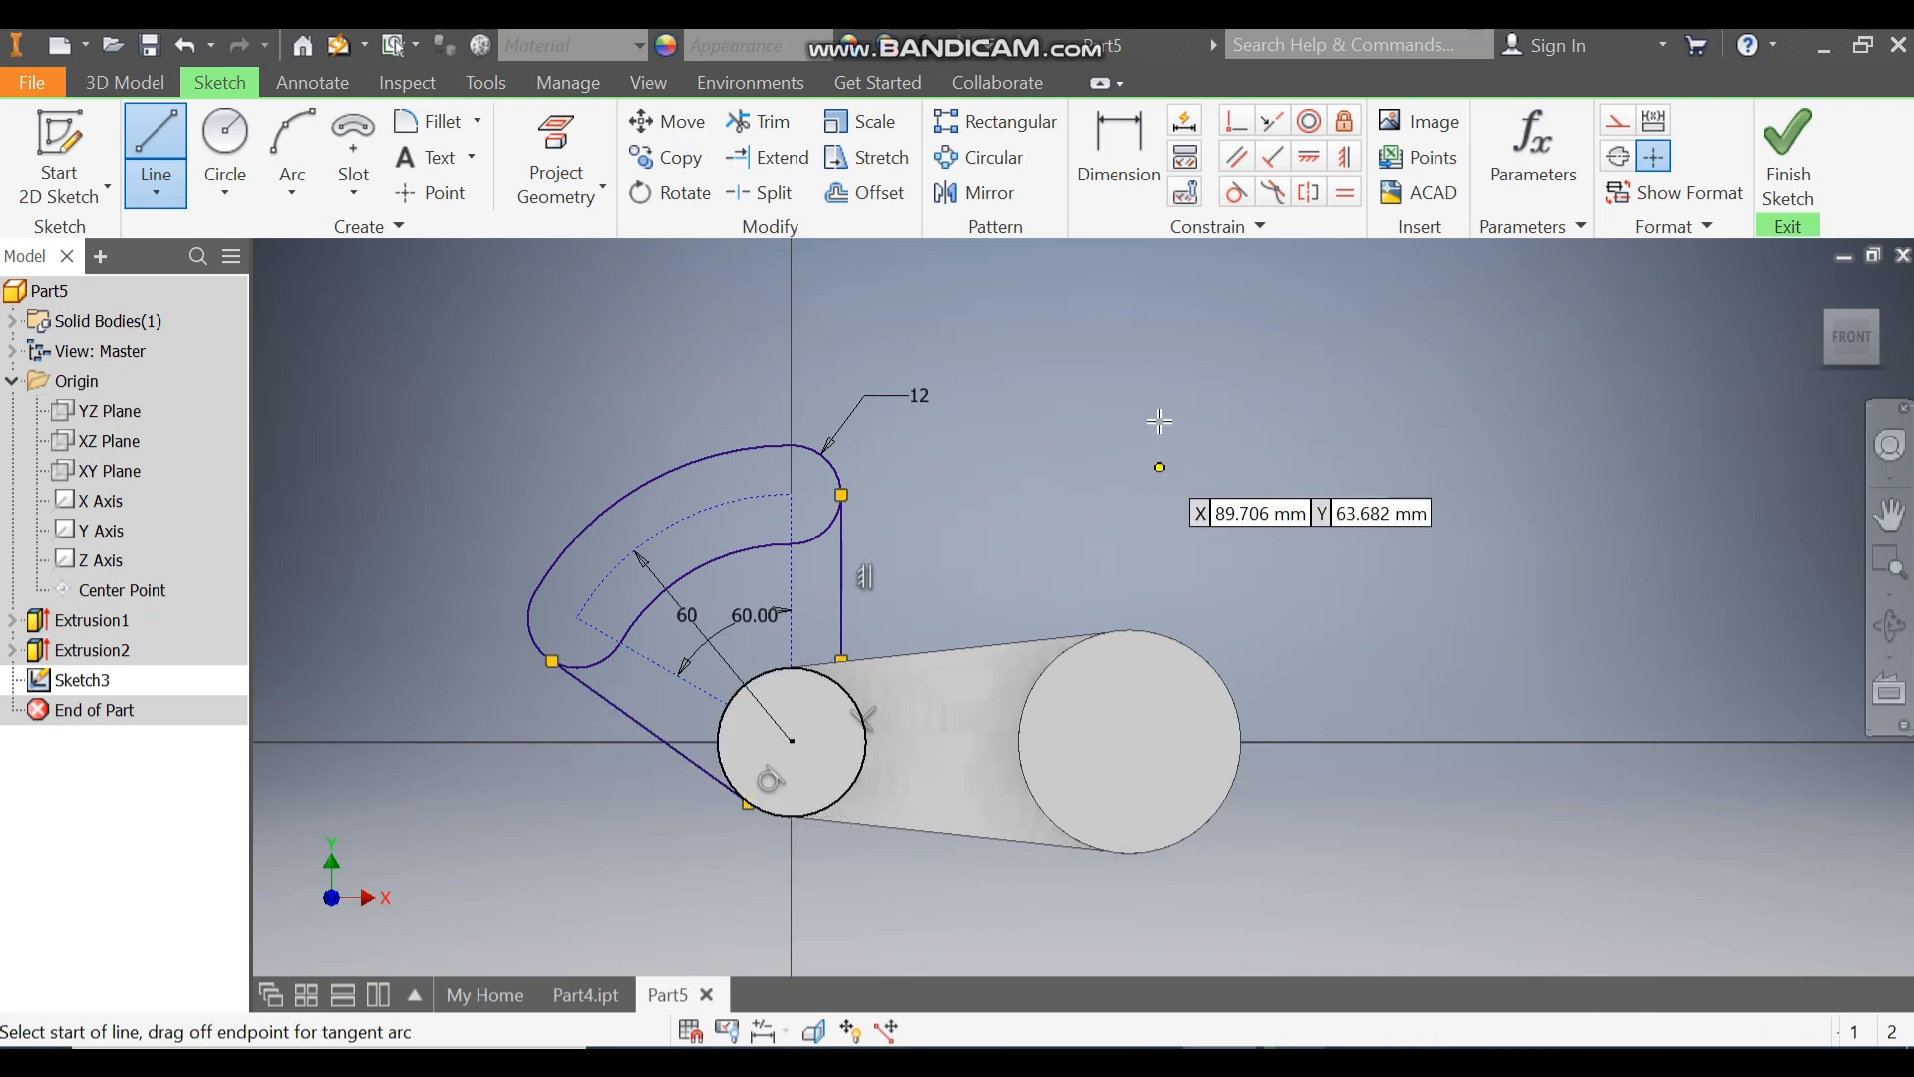
# - Switch the model's visual style to Wireframe and end the Line command
pyautogui.click(649, 83)
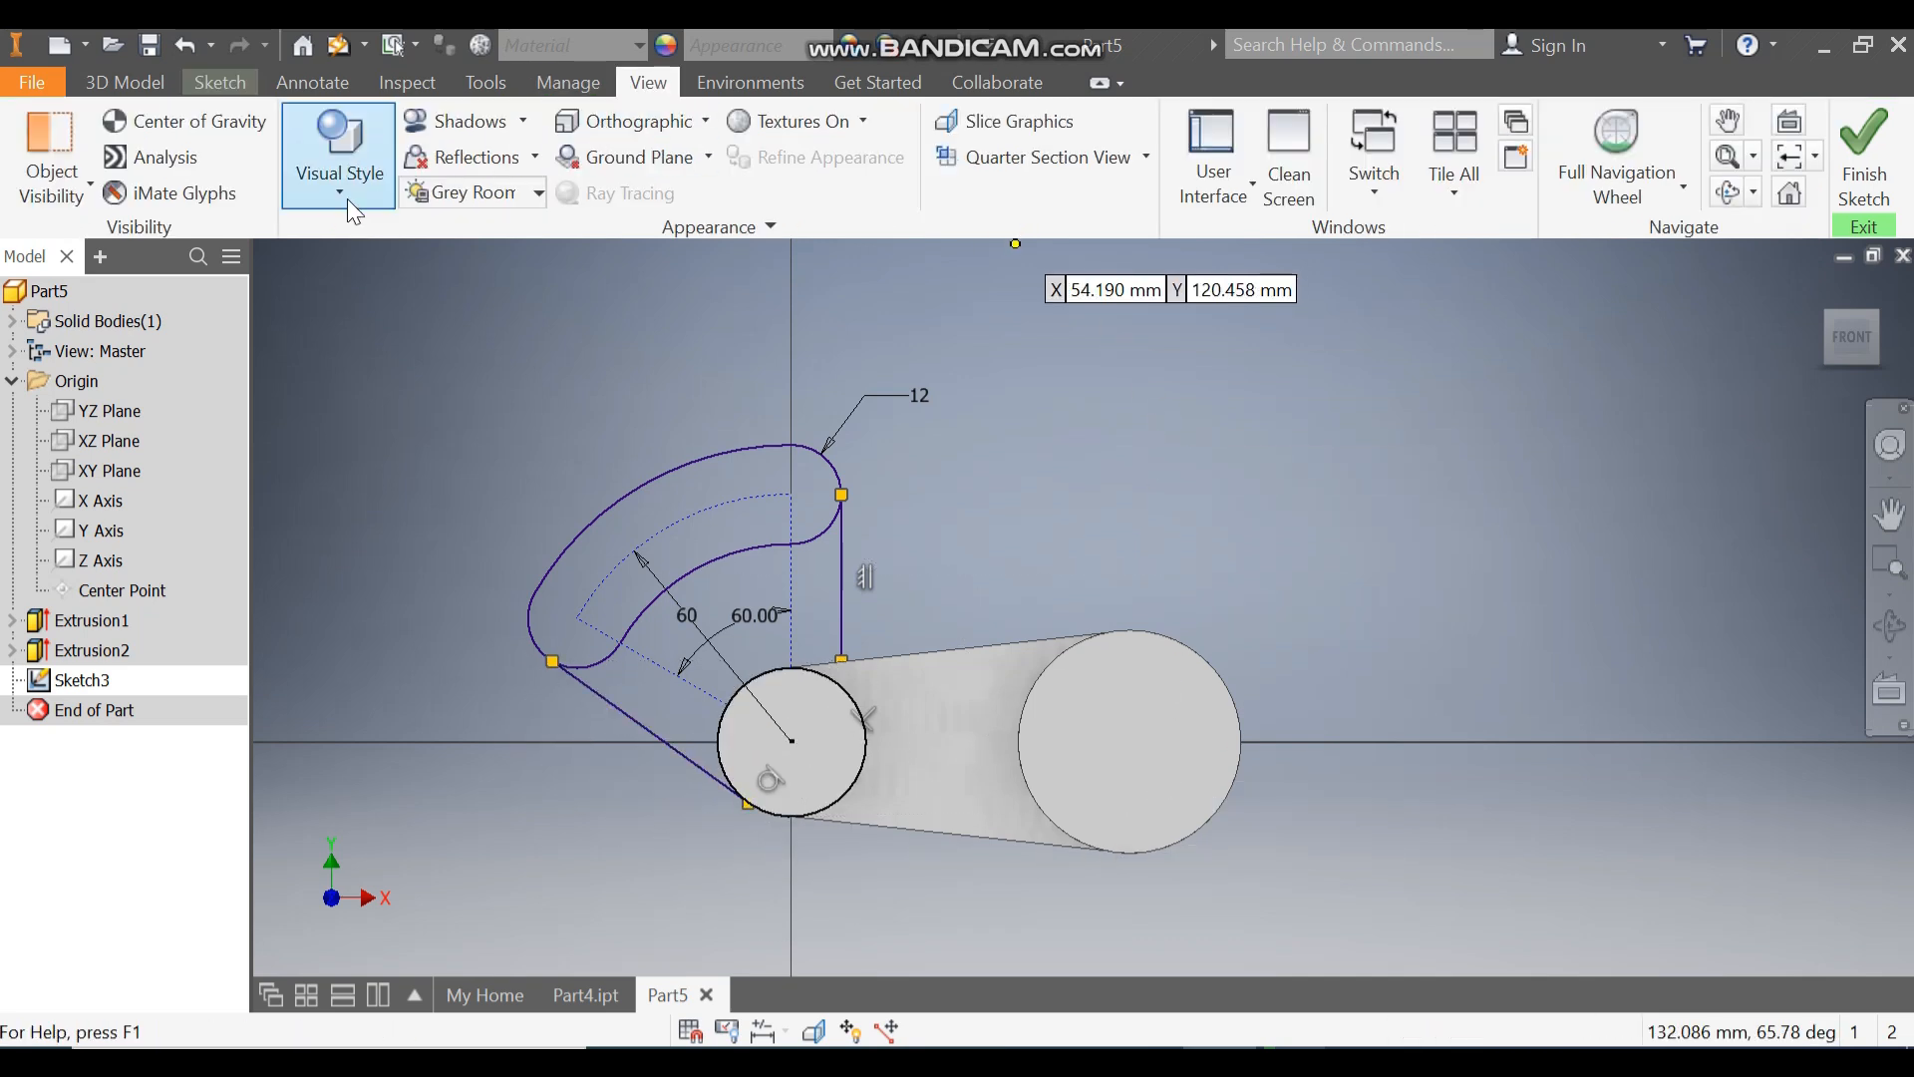
pyautogui.click(347, 200)
pyautogui.click(490, 500)
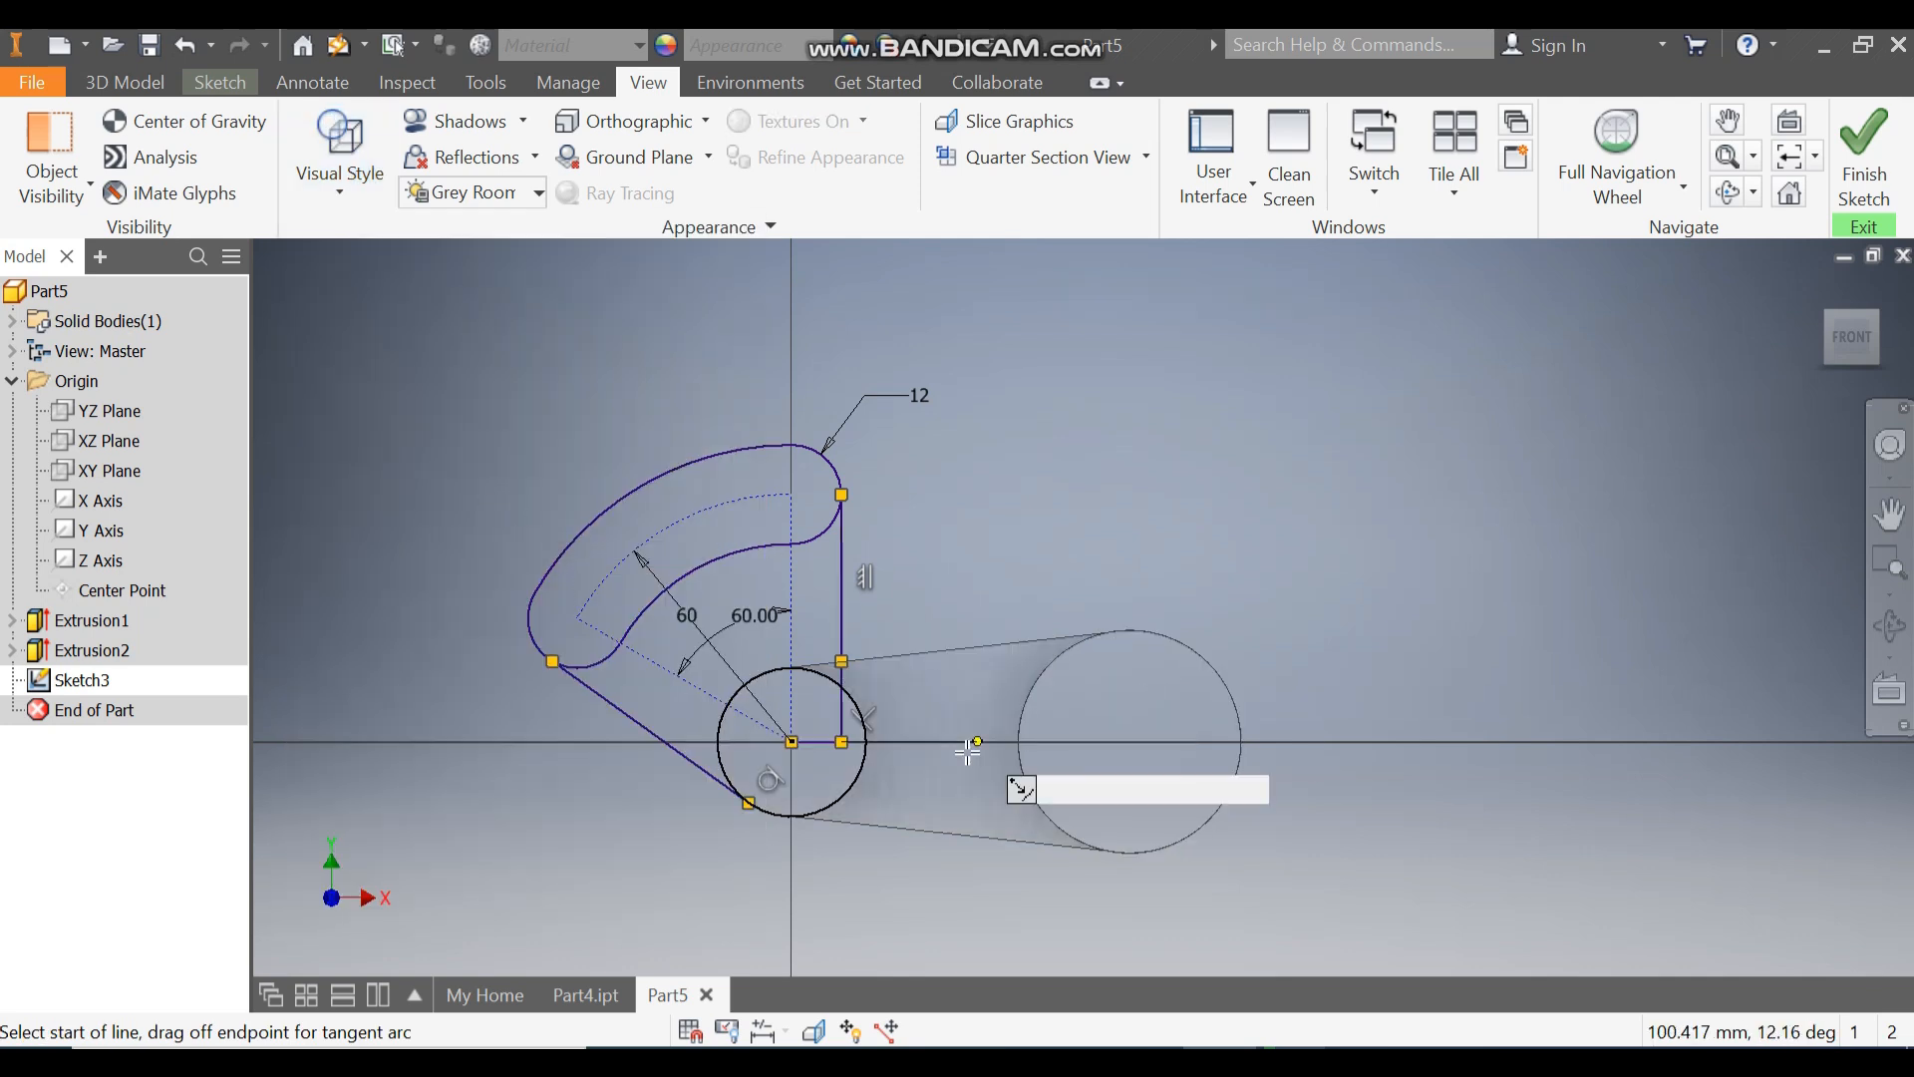
pyautogui.scroll(-3, 836, 736)
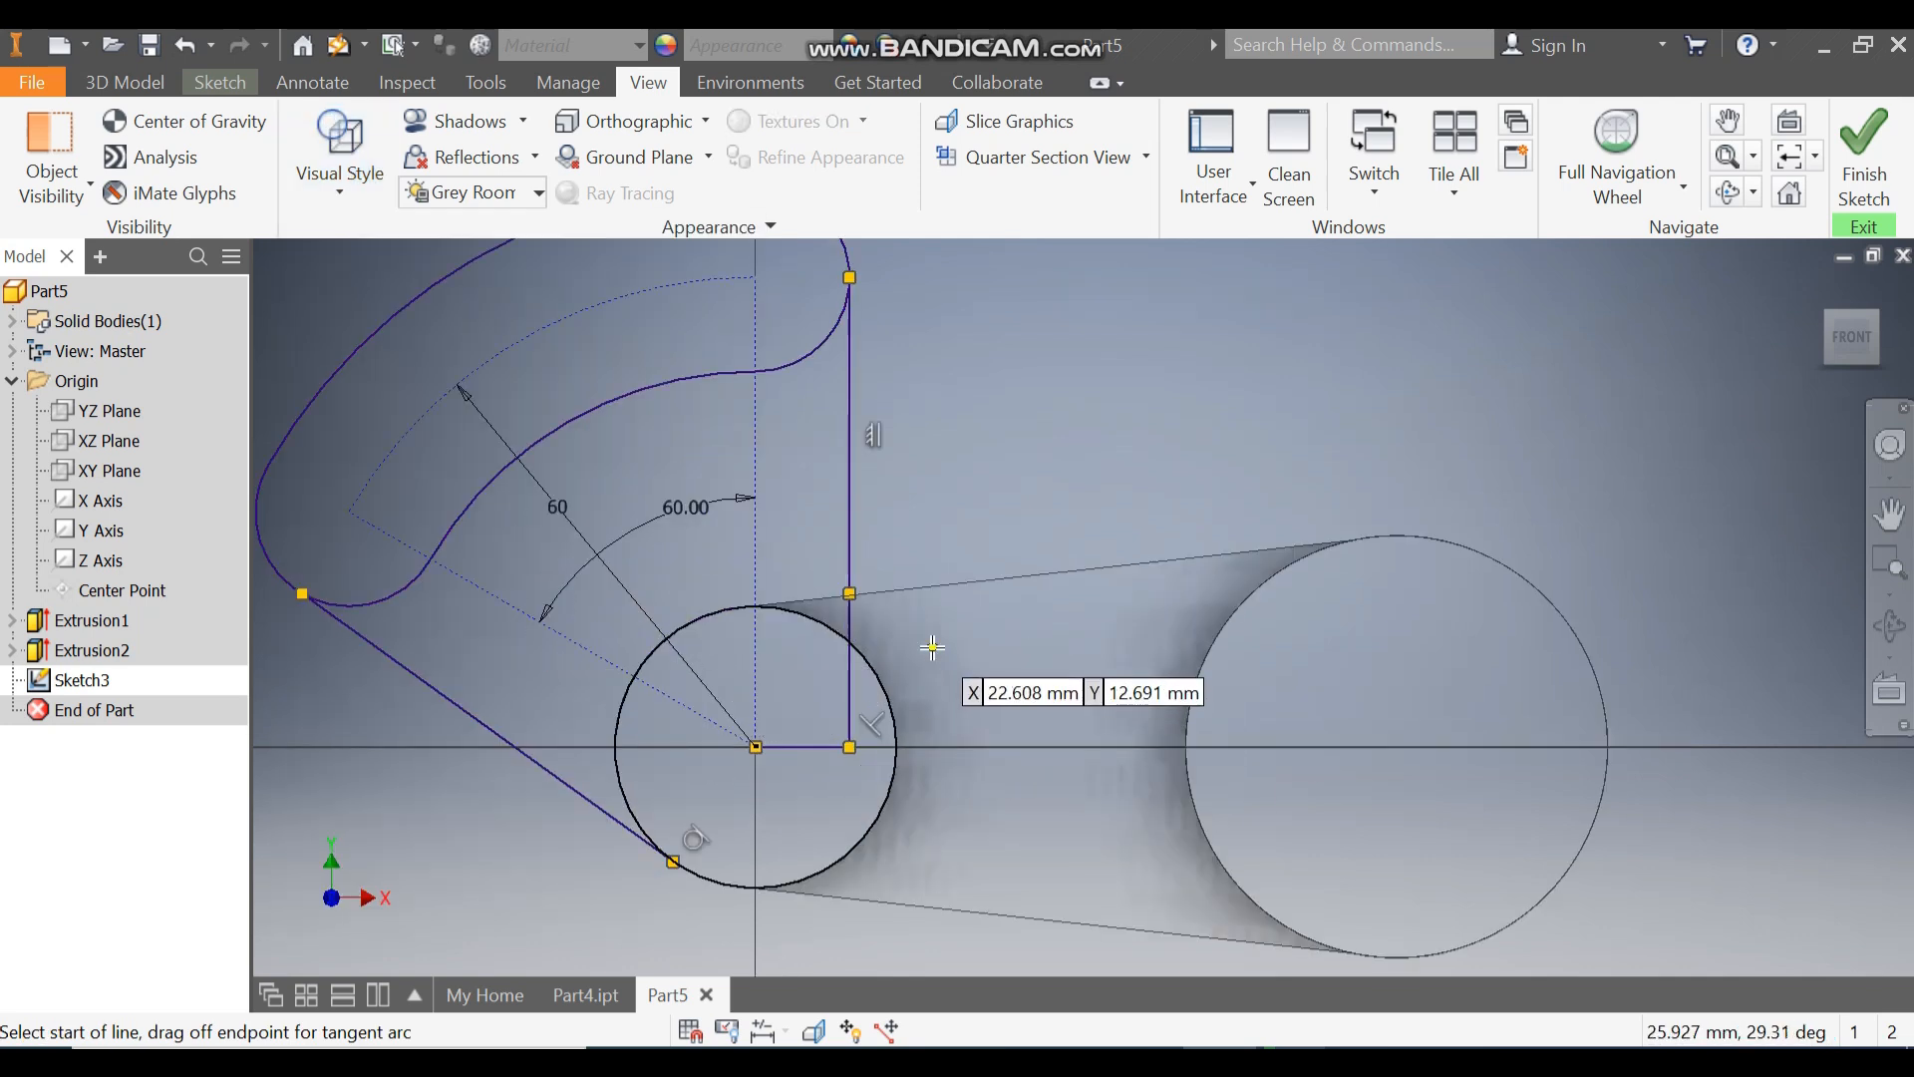
pyautogui.press('Escape')
pyautogui.click(847, 710)
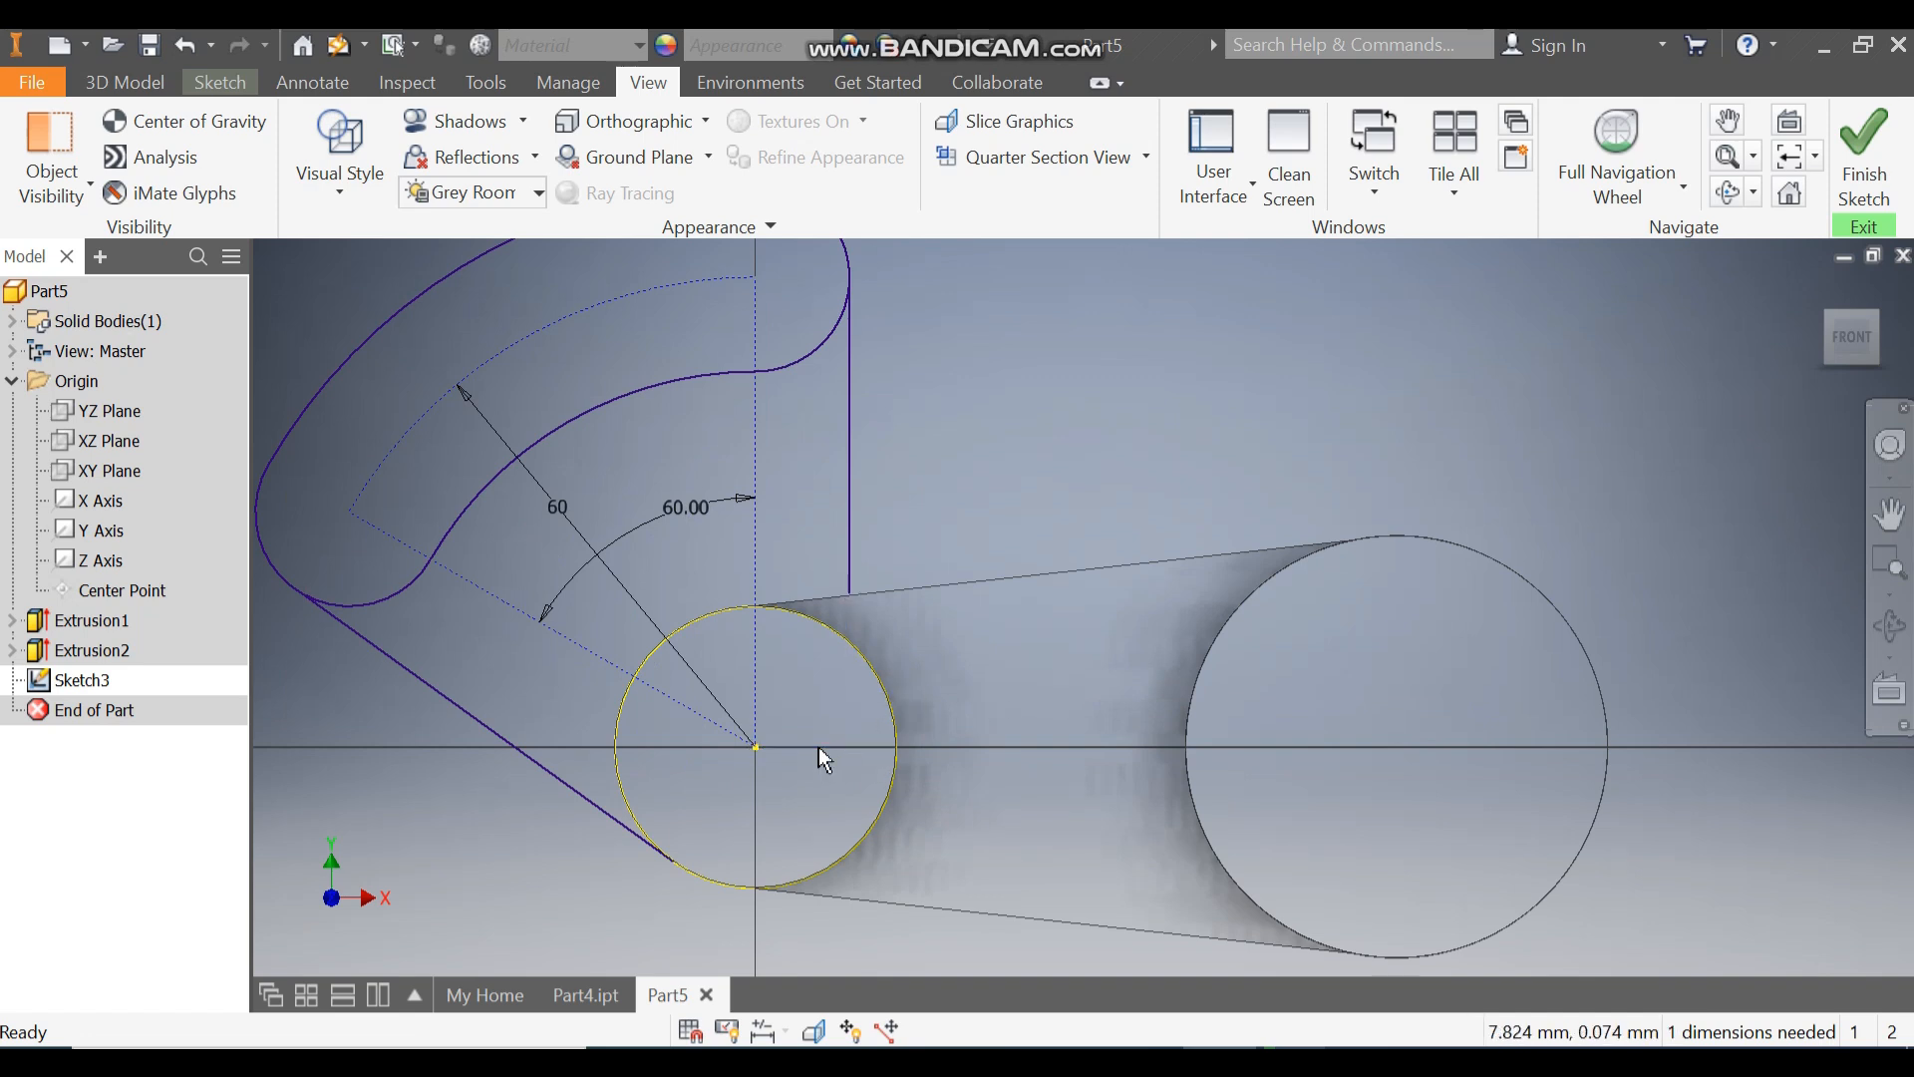
pyautogui.moveTo(852, 595)
pyautogui.mouseDown()
pyautogui.moveTo(881, 568)
pyautogui.moveTo(853, 595)
pyautogui.mouseUp()
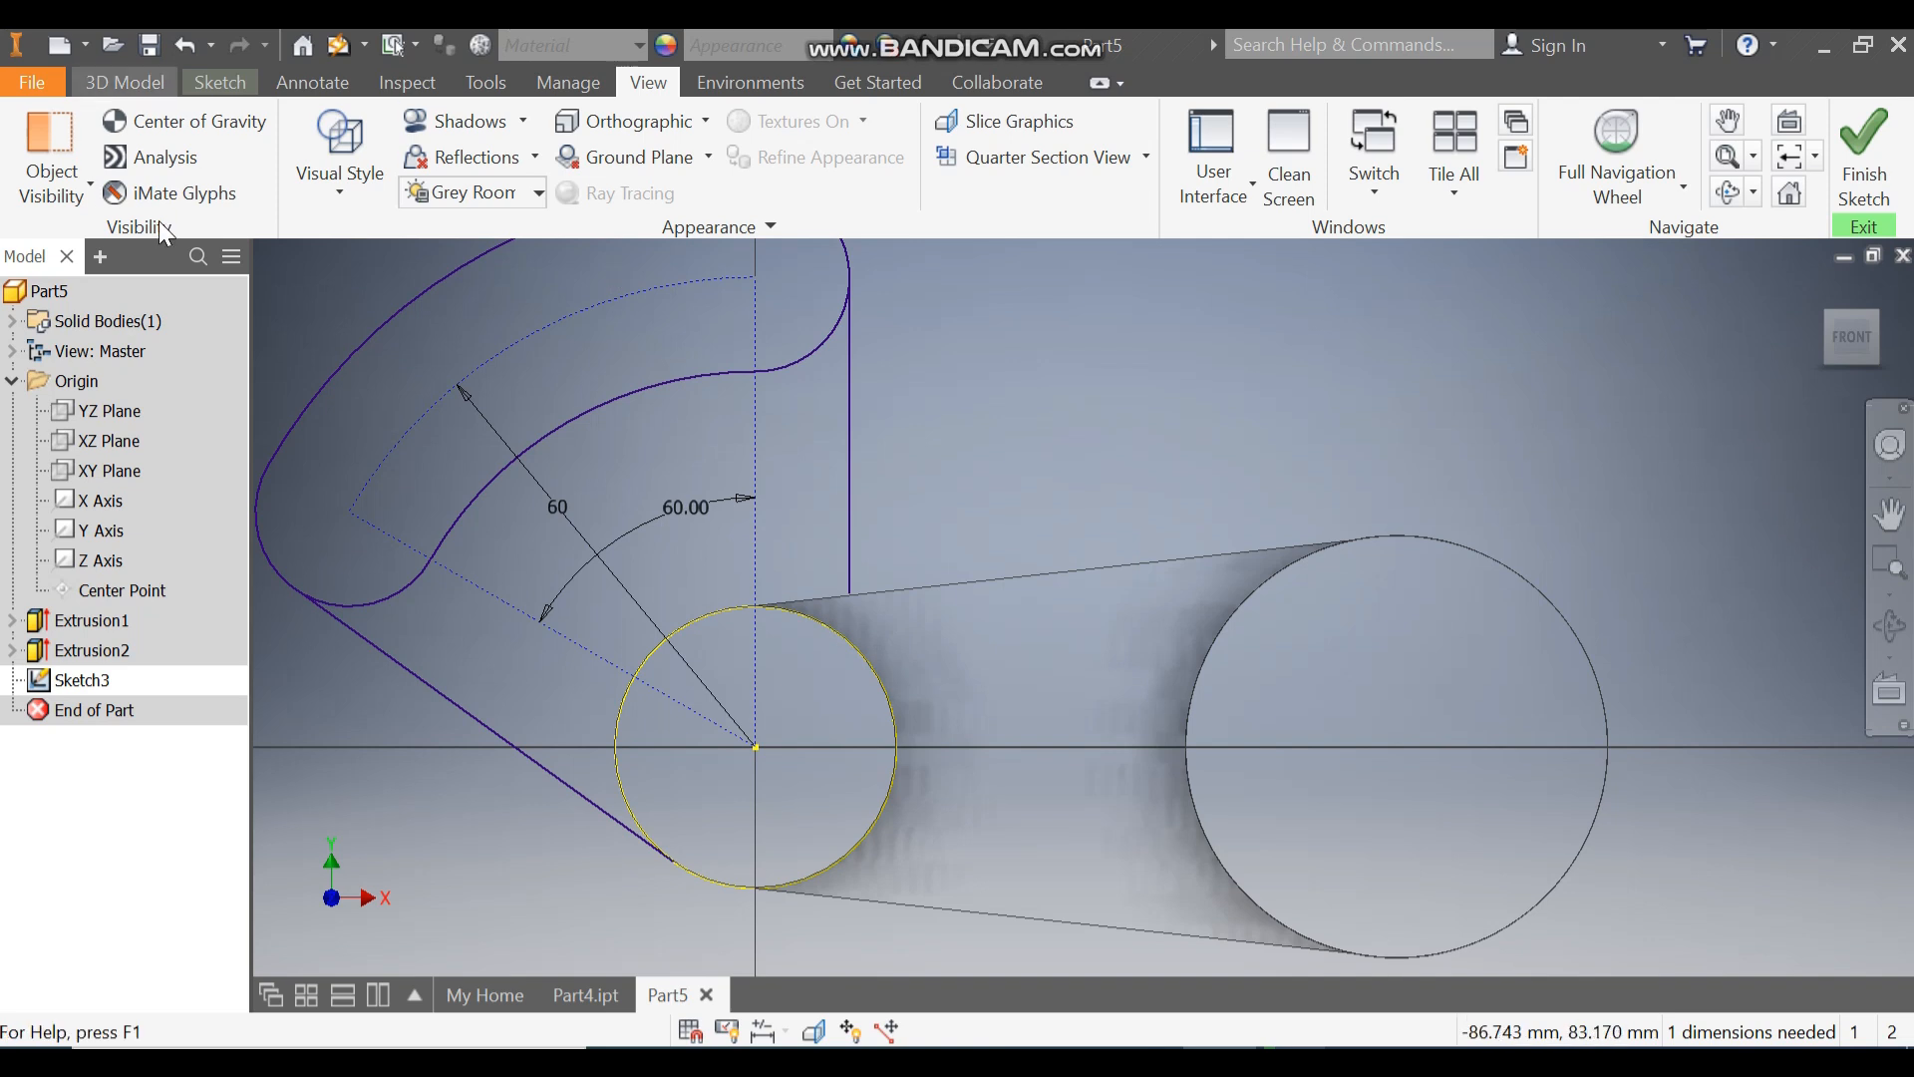
# - Project the web's upper edge into the sketch
pyautogui.click(212, 83)
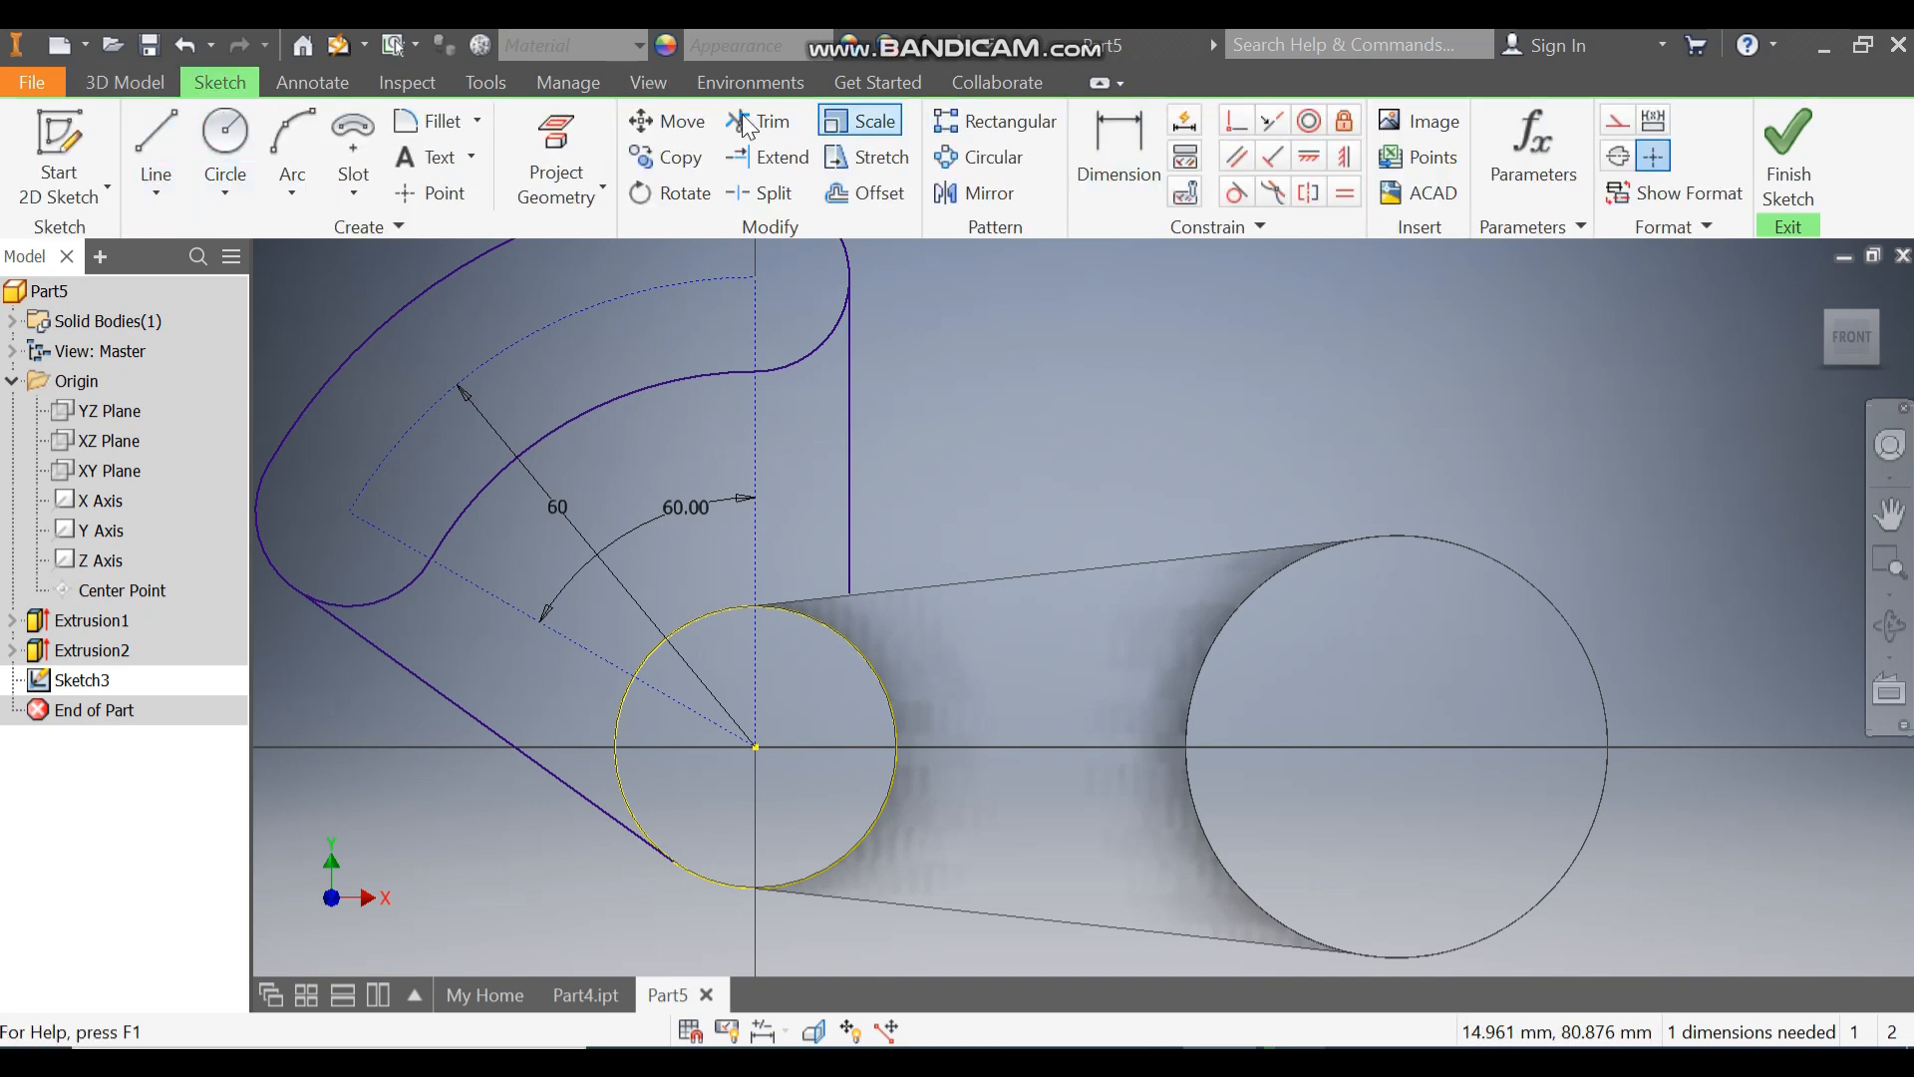
pyautogui.click(556, 143)
pyautogui.click(829, 610)
pyautogui.click(675, 657)
pyautogui.press('Escape')
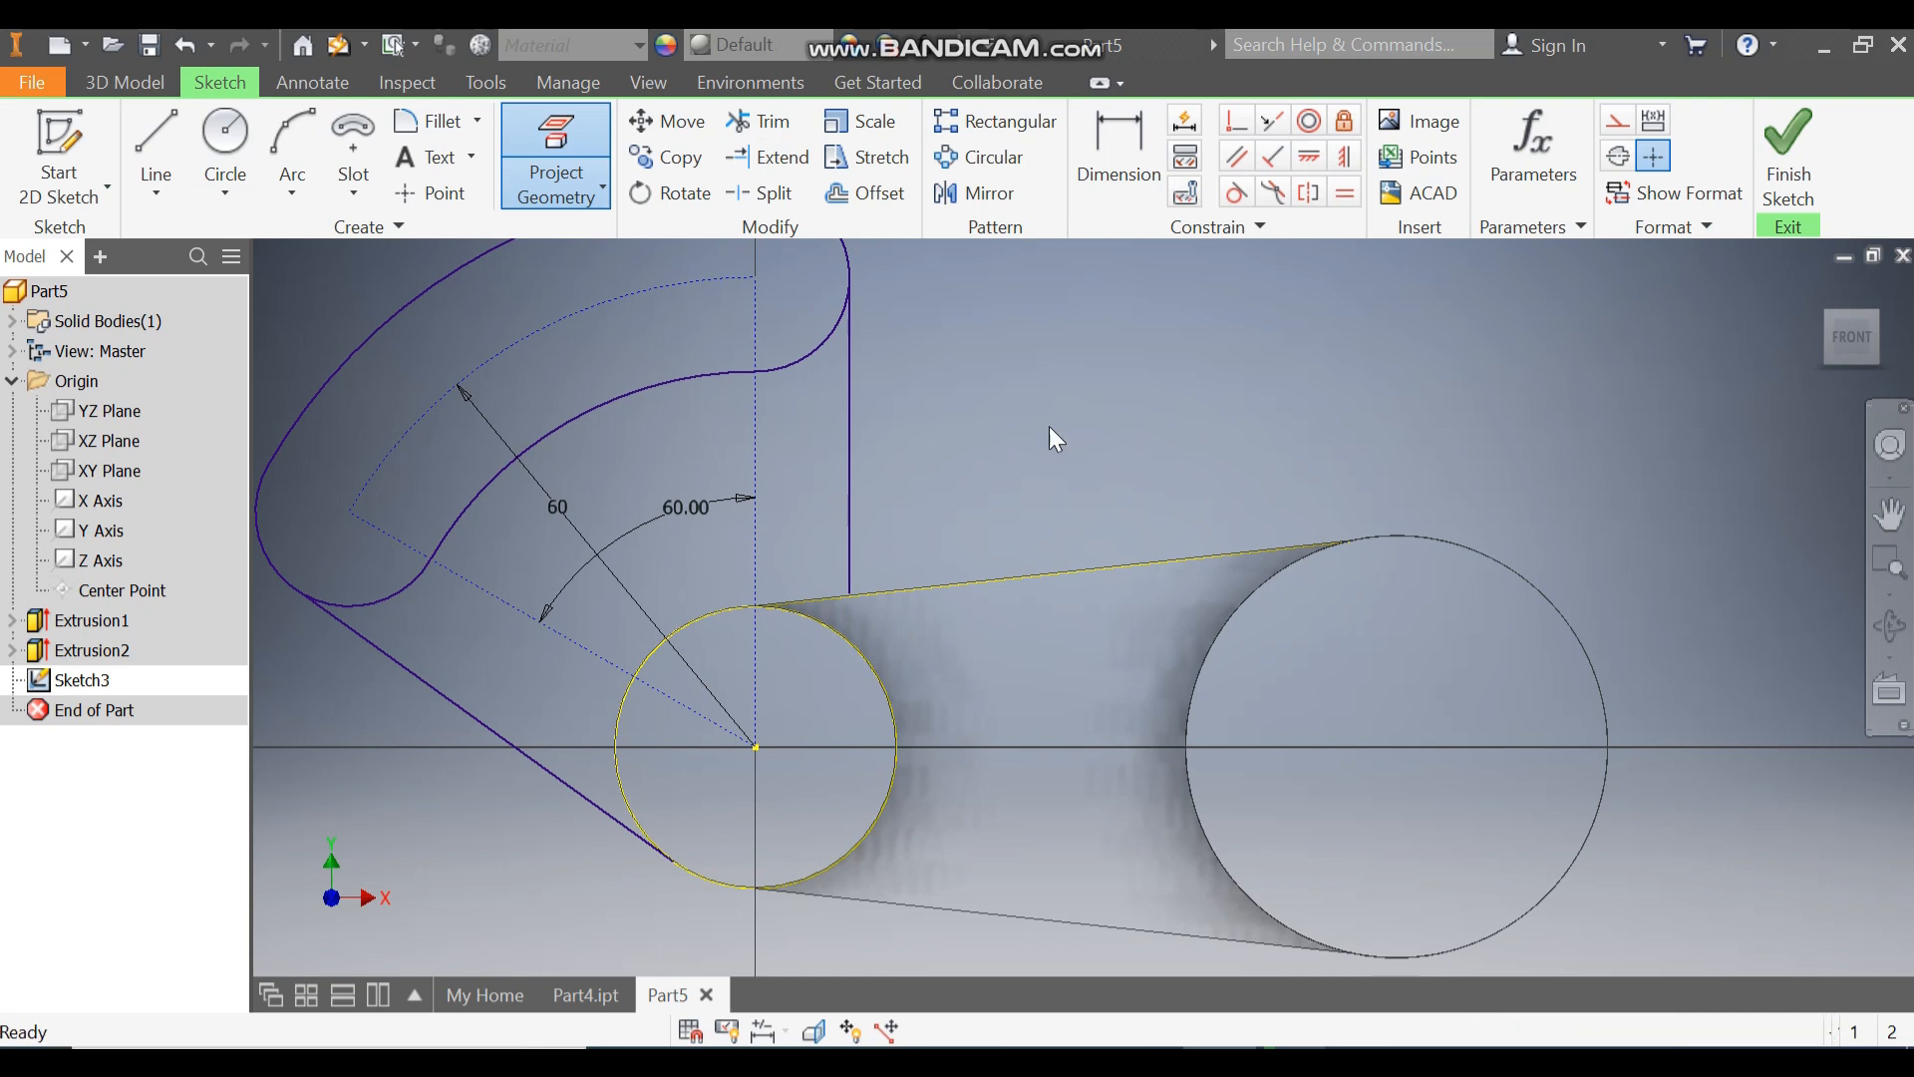
# - Make the vertical line's lower endpoint coincident with the projected upper edge of the web
pyautogui.scroll(5, 848, 618)
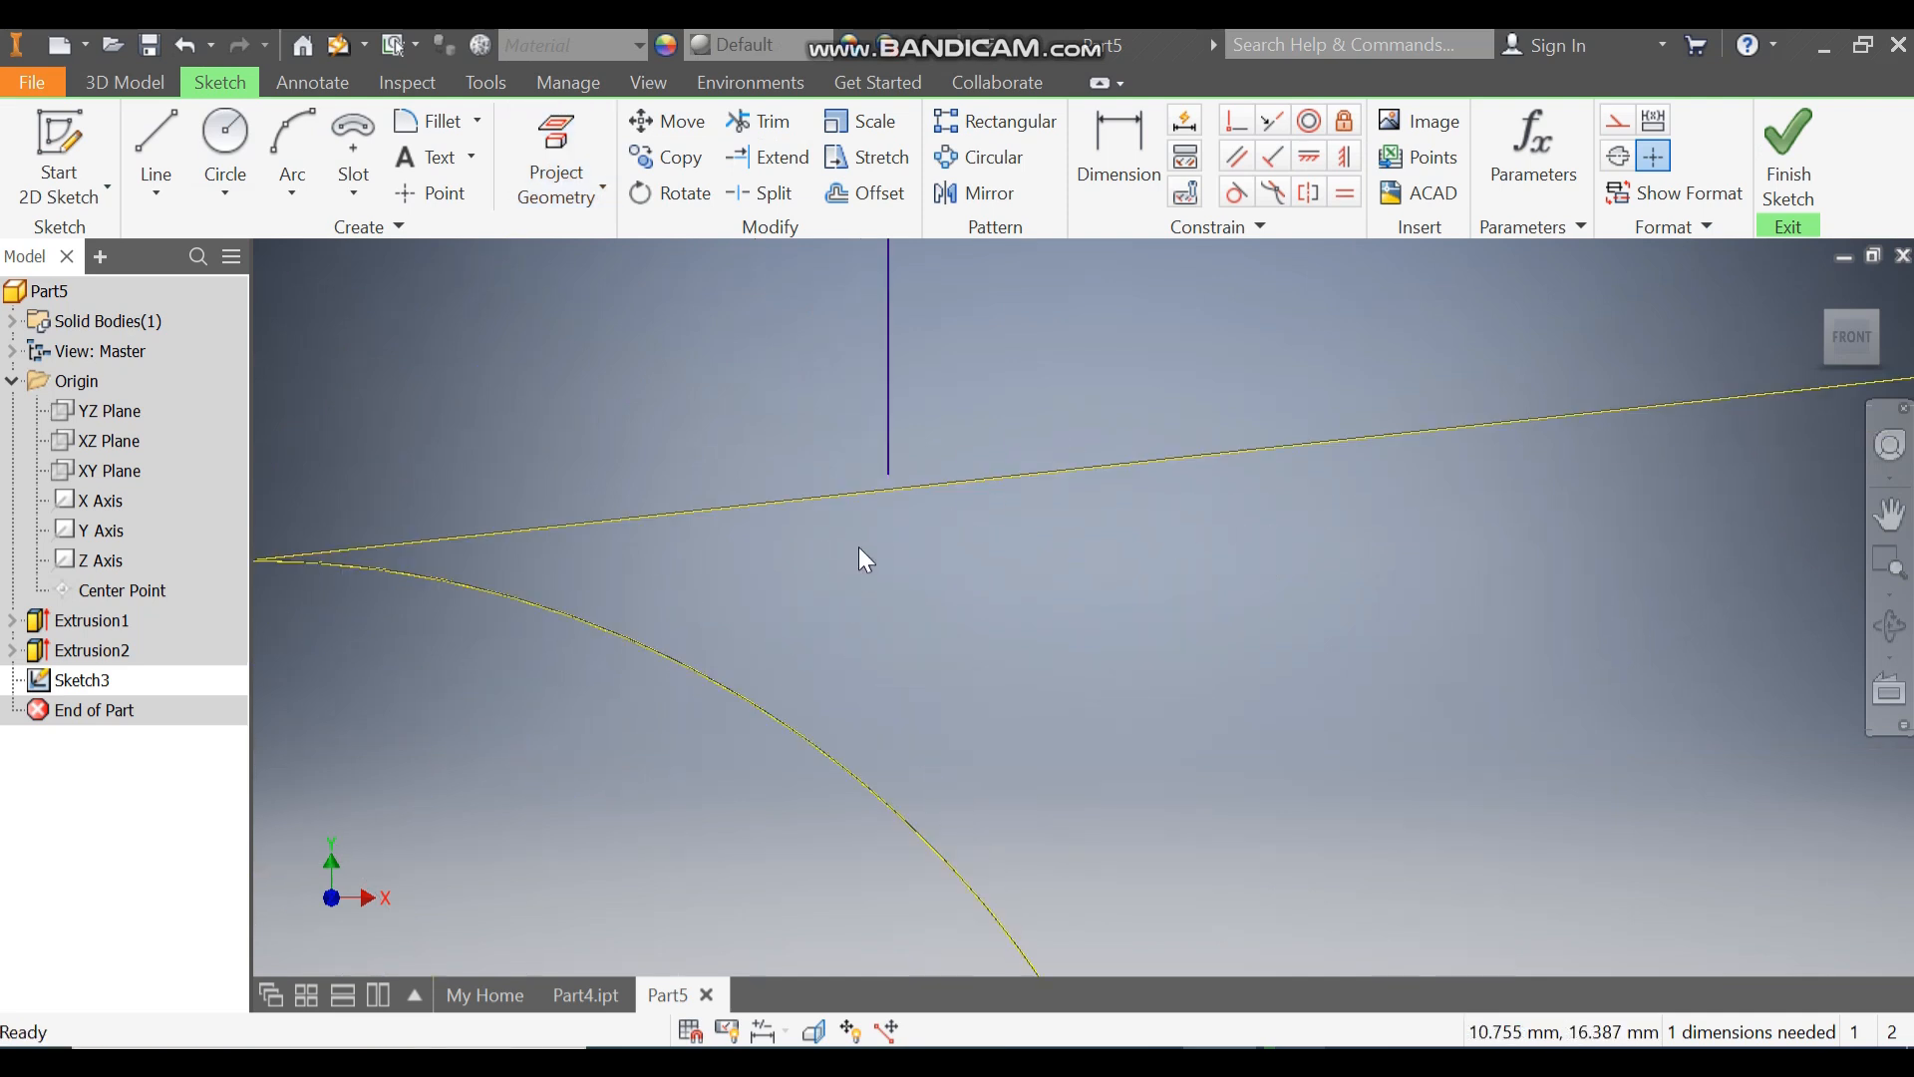
pyautogui.click(1236, 121)
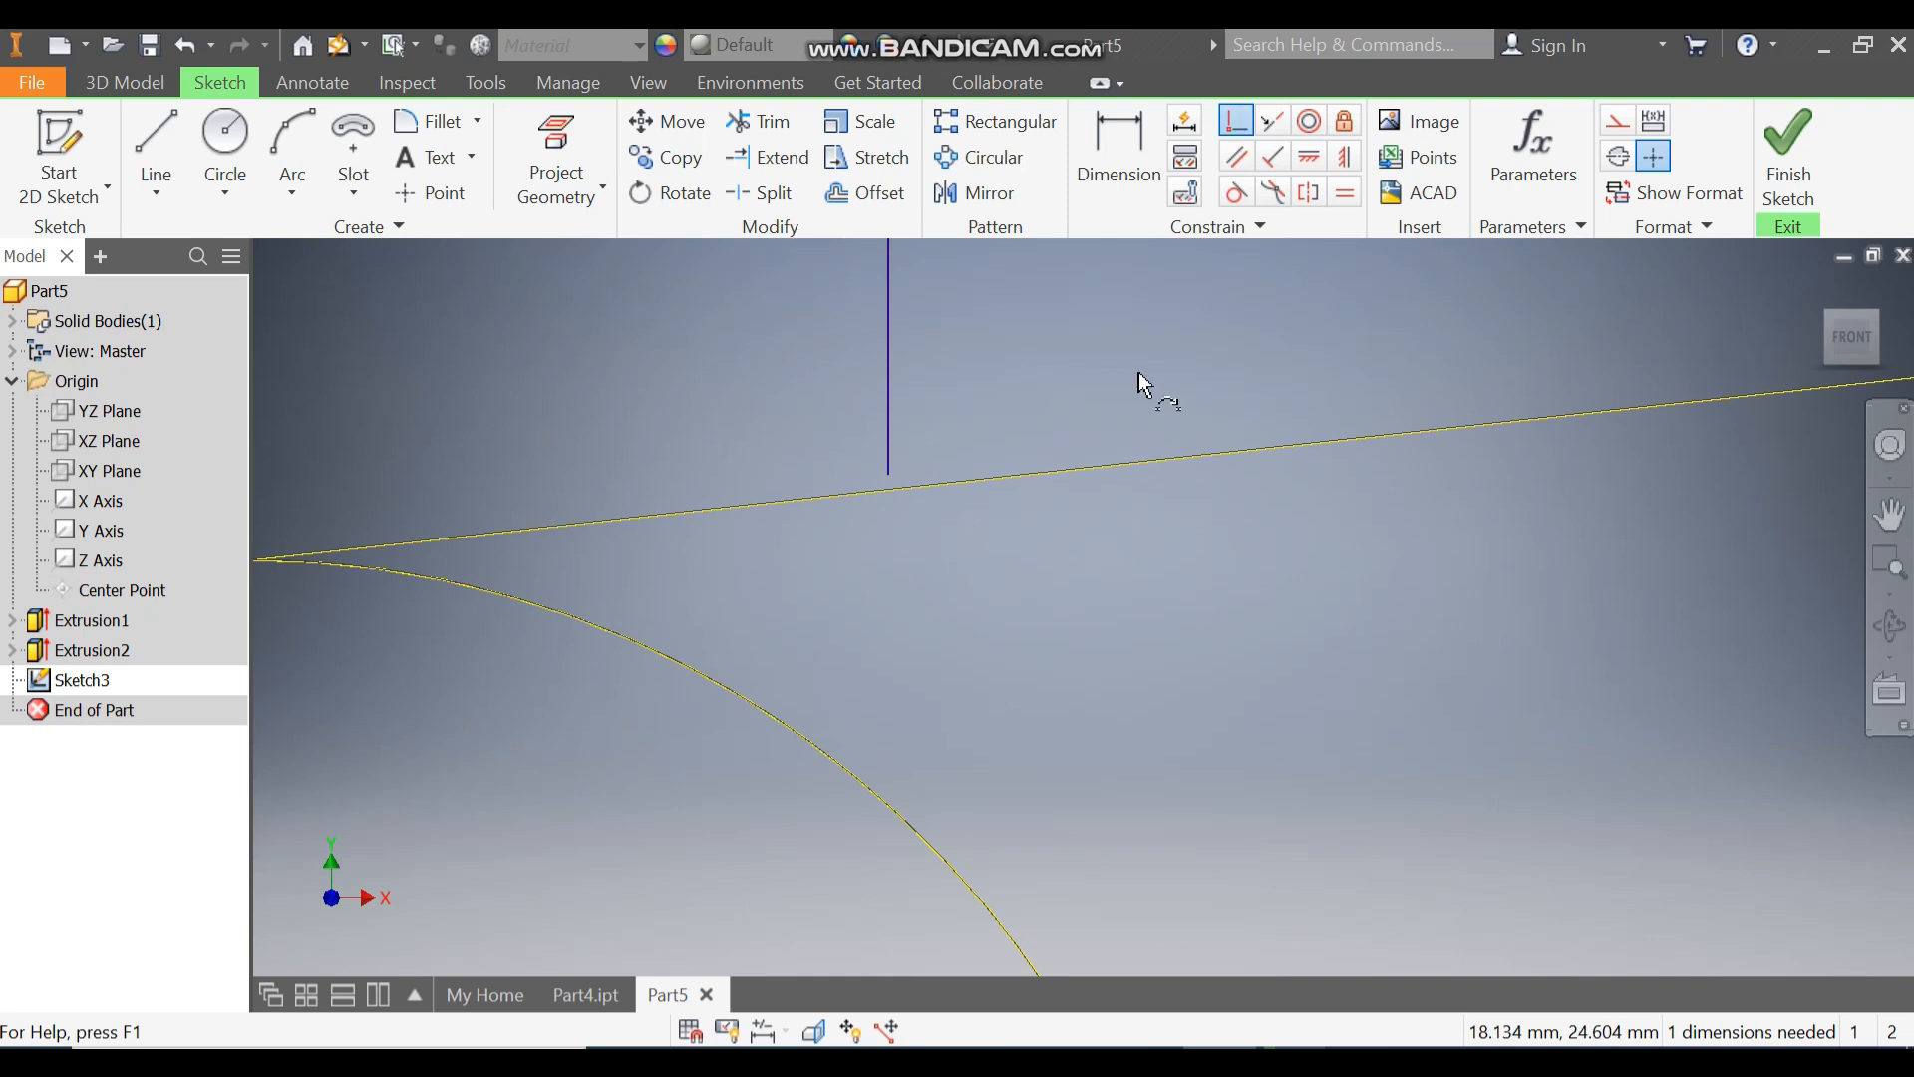
pyautogui.click(888, 475)
pyautogui.click(917, 486)
pyautogui.scroll(-5, 943, 413)
pyautogui.moveTo(950, 453); pyautogui.dragTo(987, 553, button='middle')
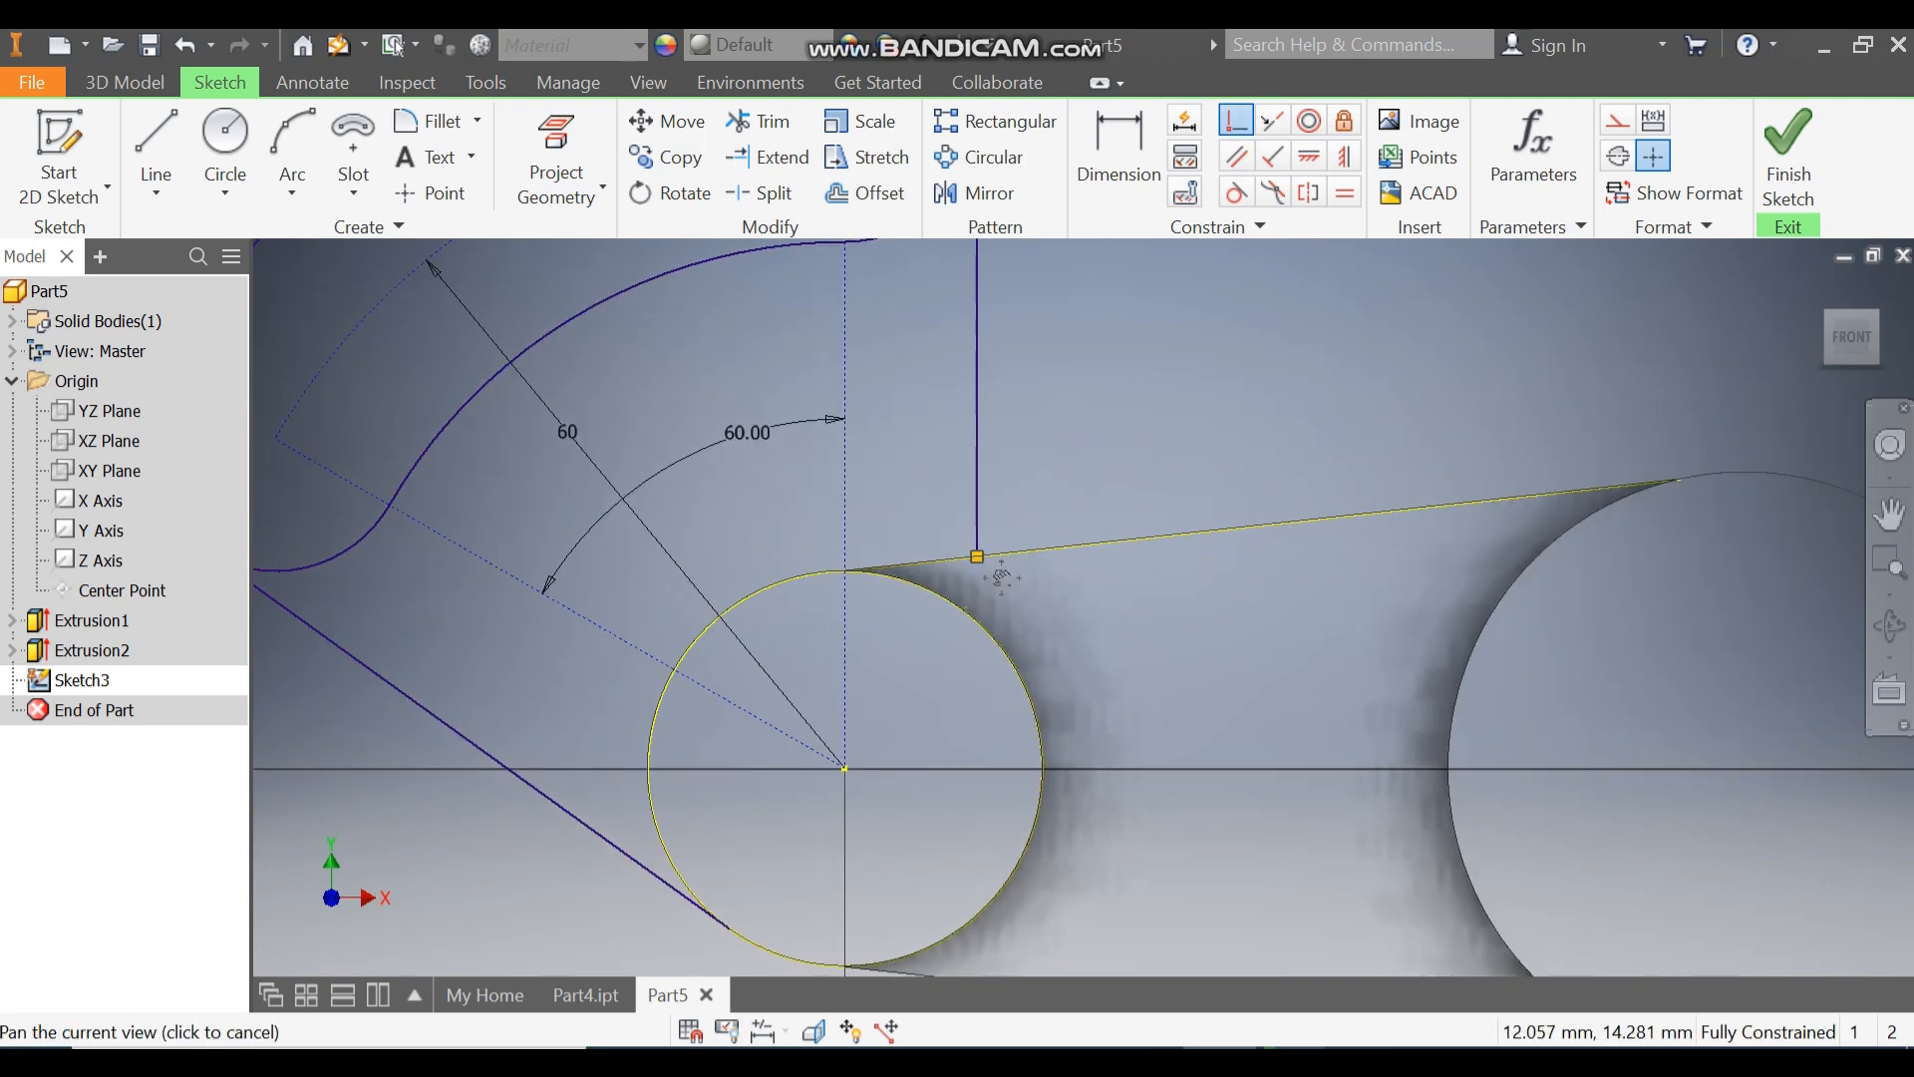
pyautogui.scroll(-2, 997, 578)
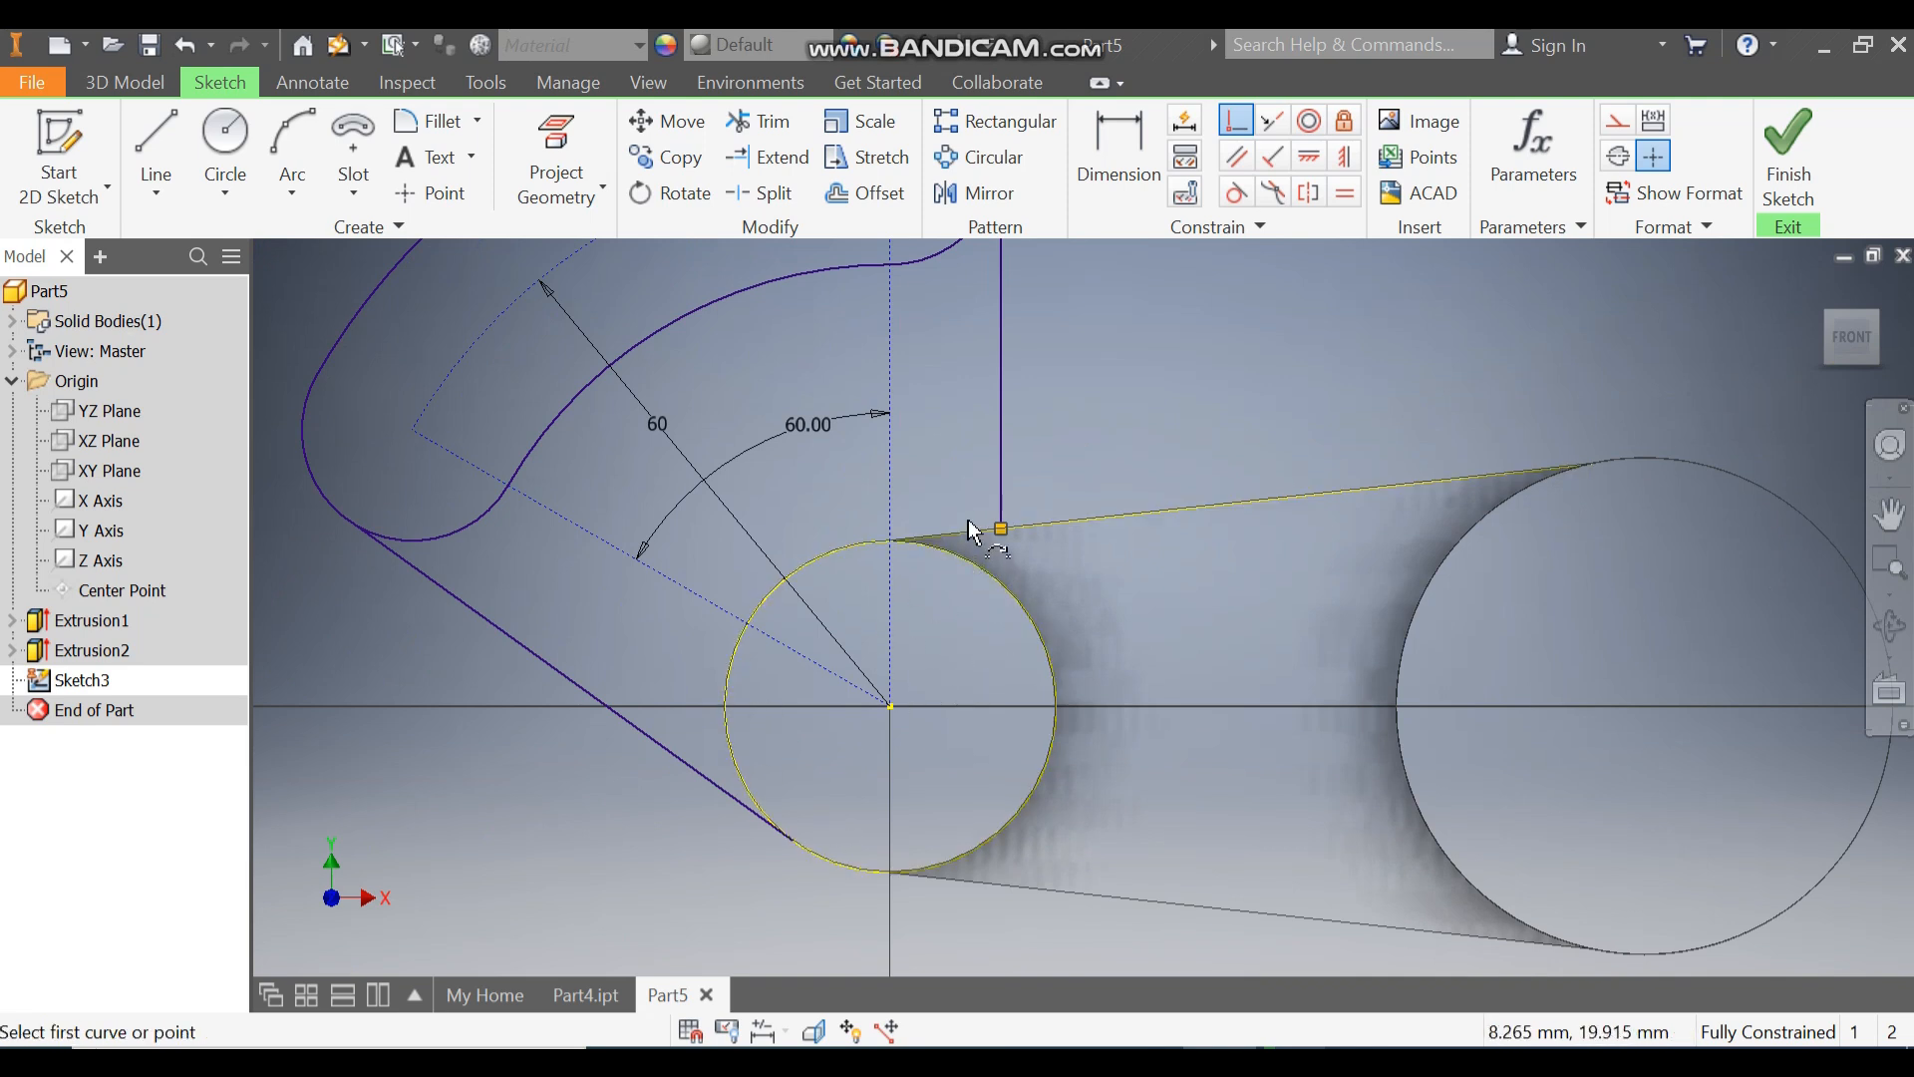
pyautogui.click(1789, 150)
pyautogui.click(152, 157)
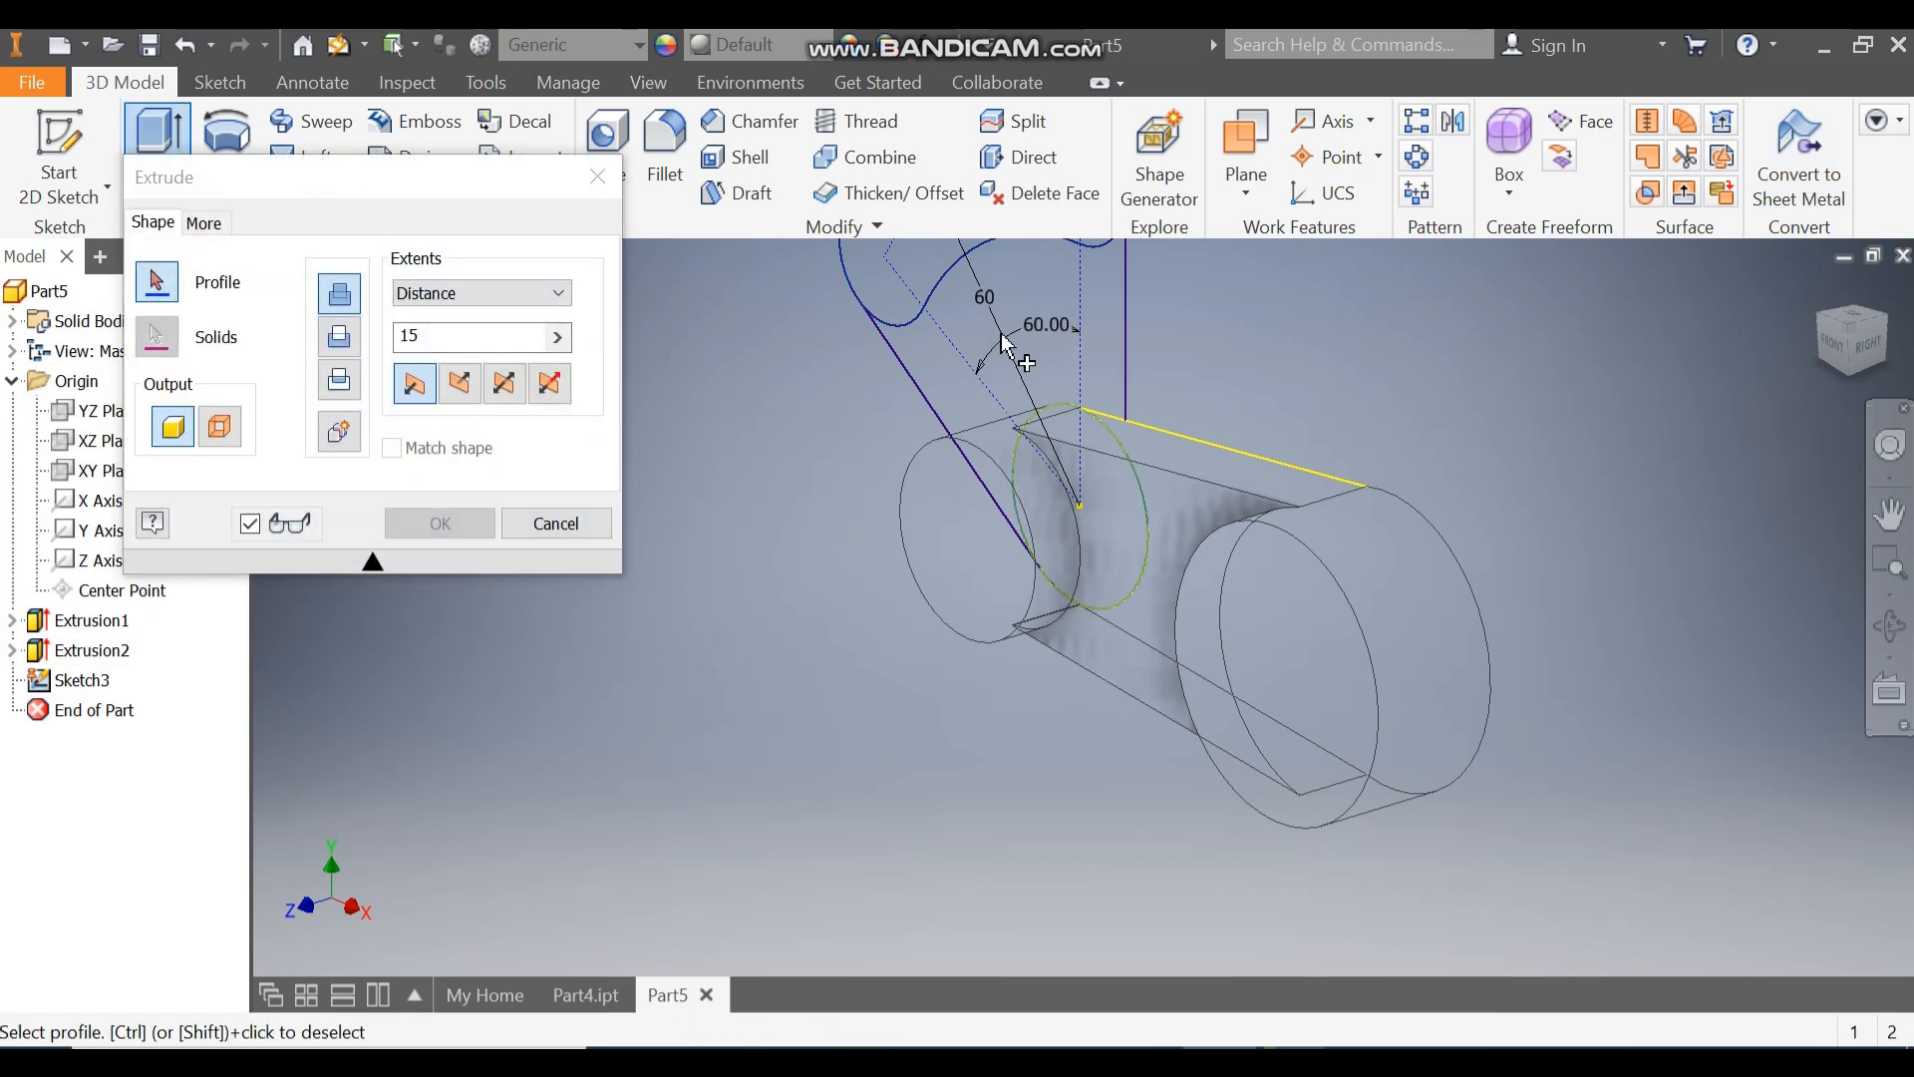
pyautogui.click(566, 525)
pyautogui.doubleClick(102, 688)
# - Draw a line along the web's upper edge from the vertical line's lower end to the top of the small boss circle
pyautogui.moveTo(1081, 816); pyautogui.dragTo(1085, 795, button='middle')
pyautogui.scroll(-2, 1089, 799)
pyautogui.click(165, 147)
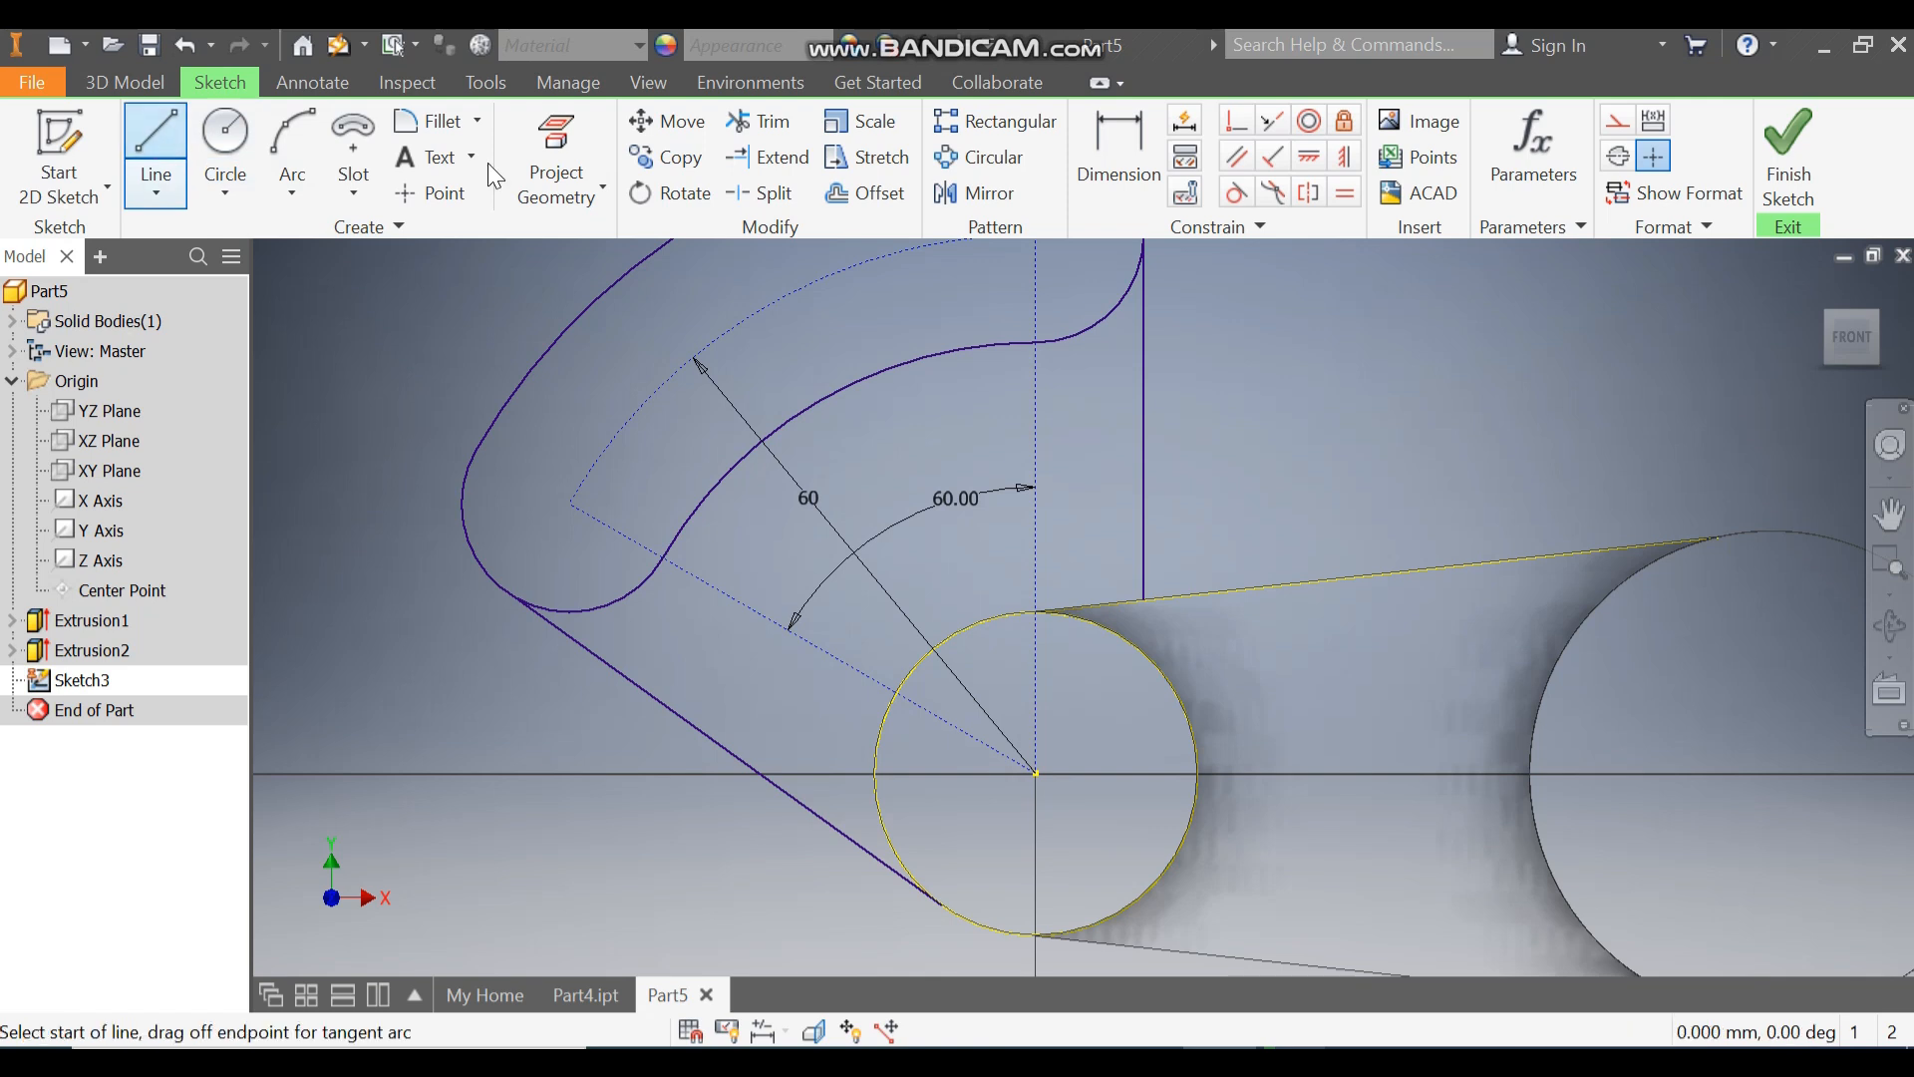
pyautogui.click(1143, 602)
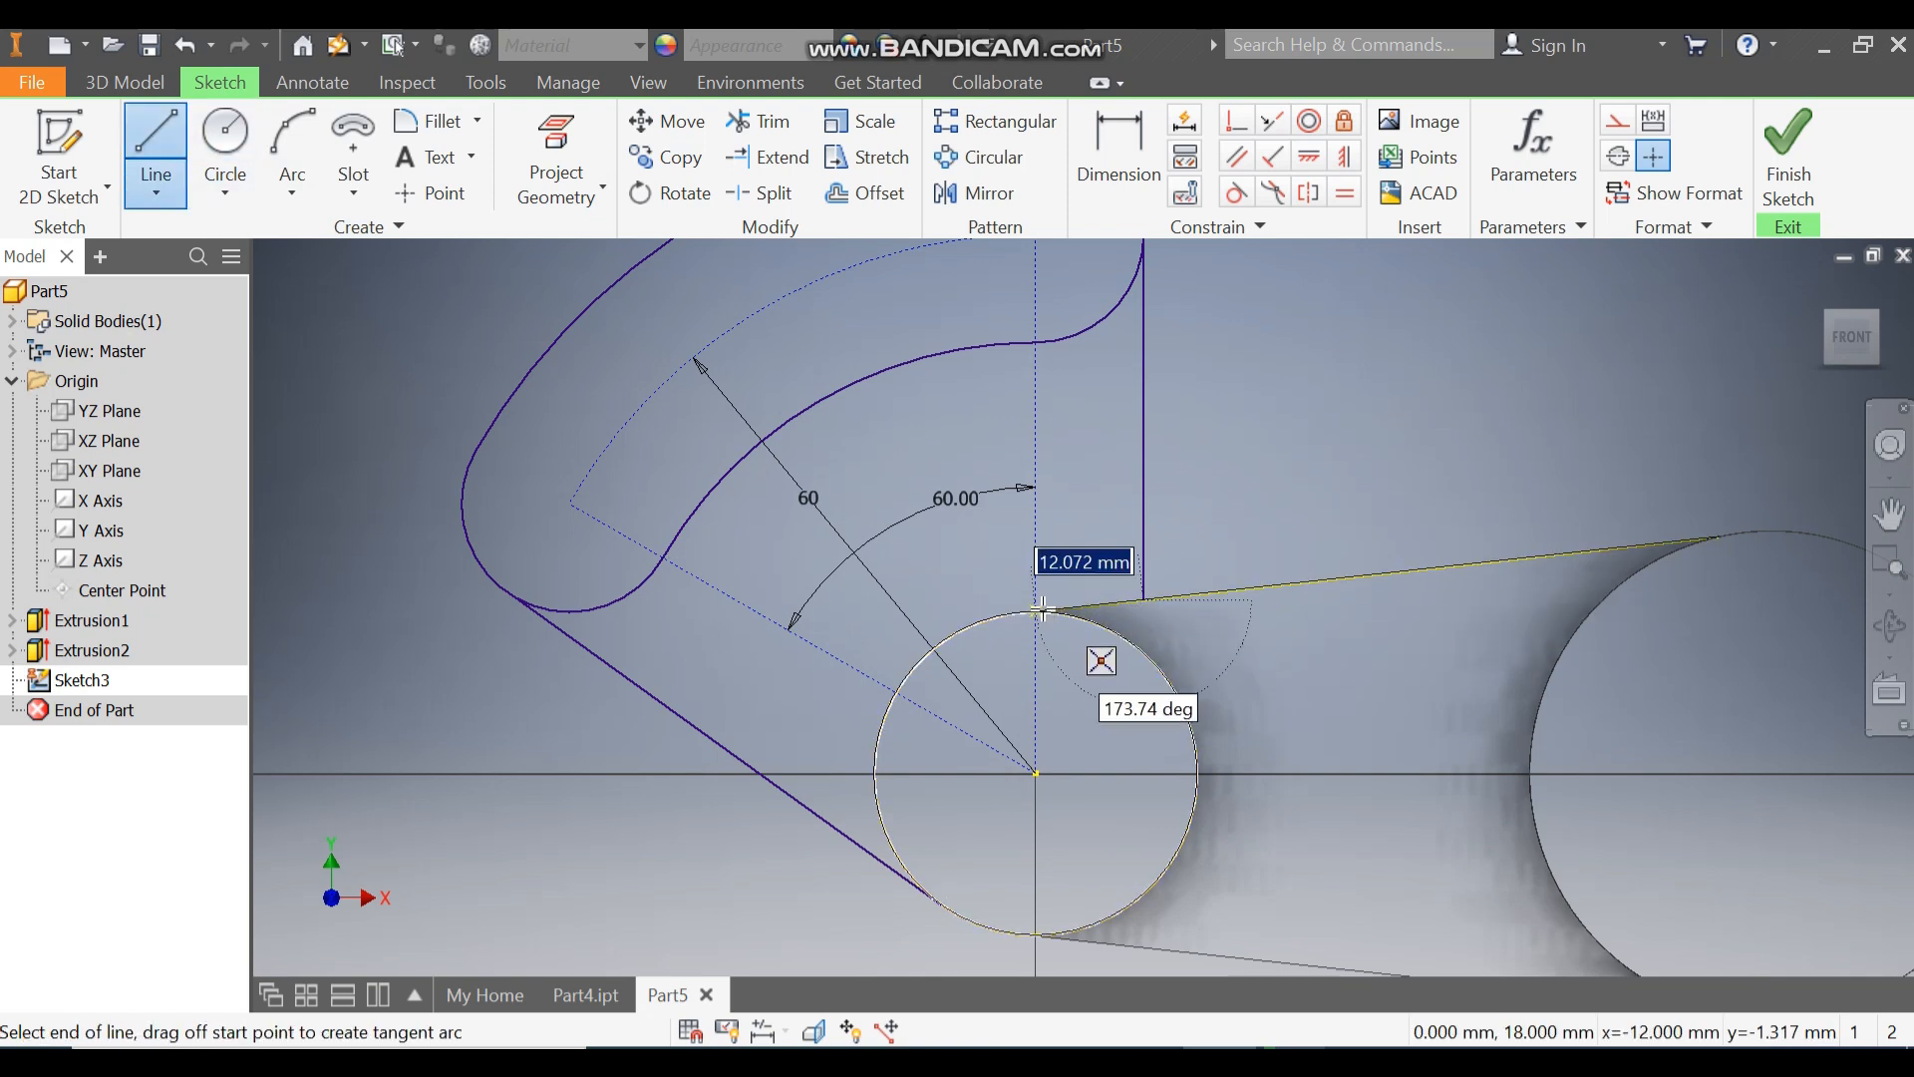
pyautogui.doubleClick(1036, 612)
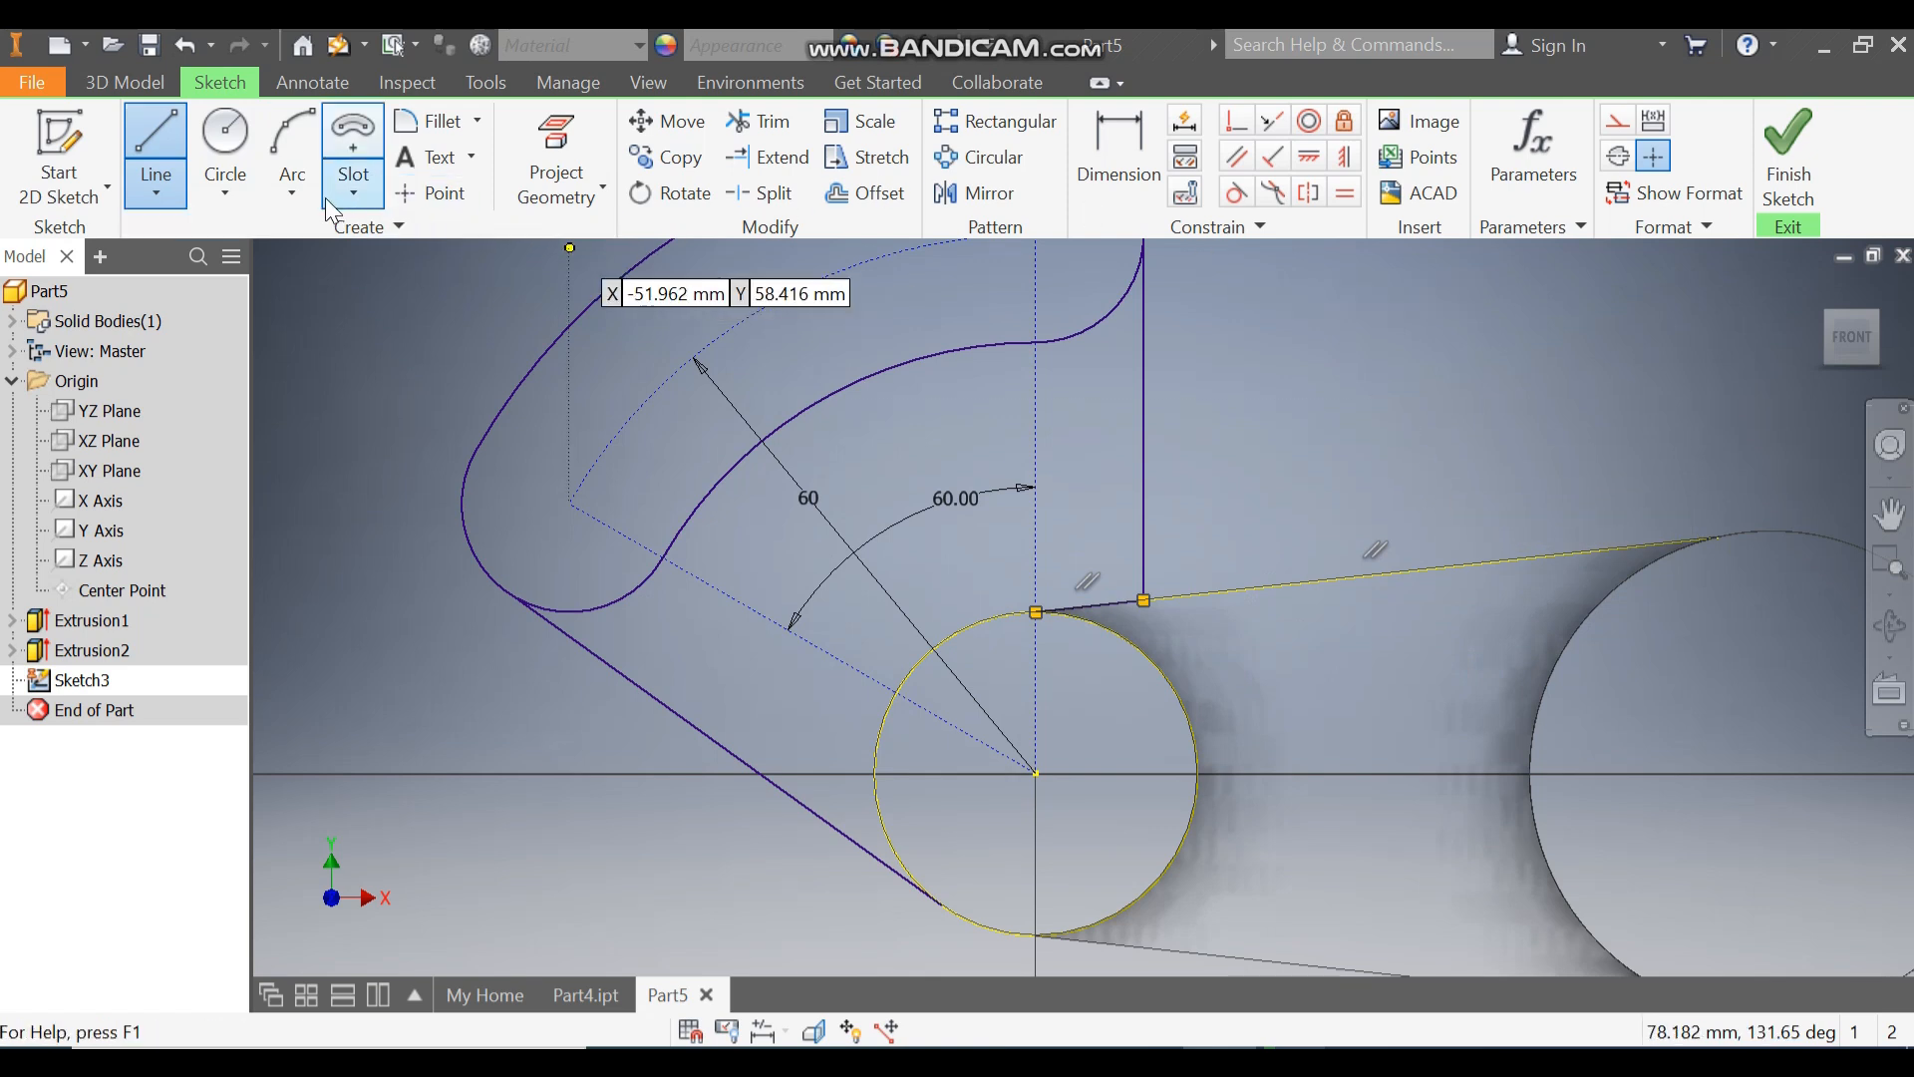
# - Draw a three-point arc over the small boss's outer-side outline, from its topmost point to the lower end of the tangent line
pyautogui.click(297, 190)
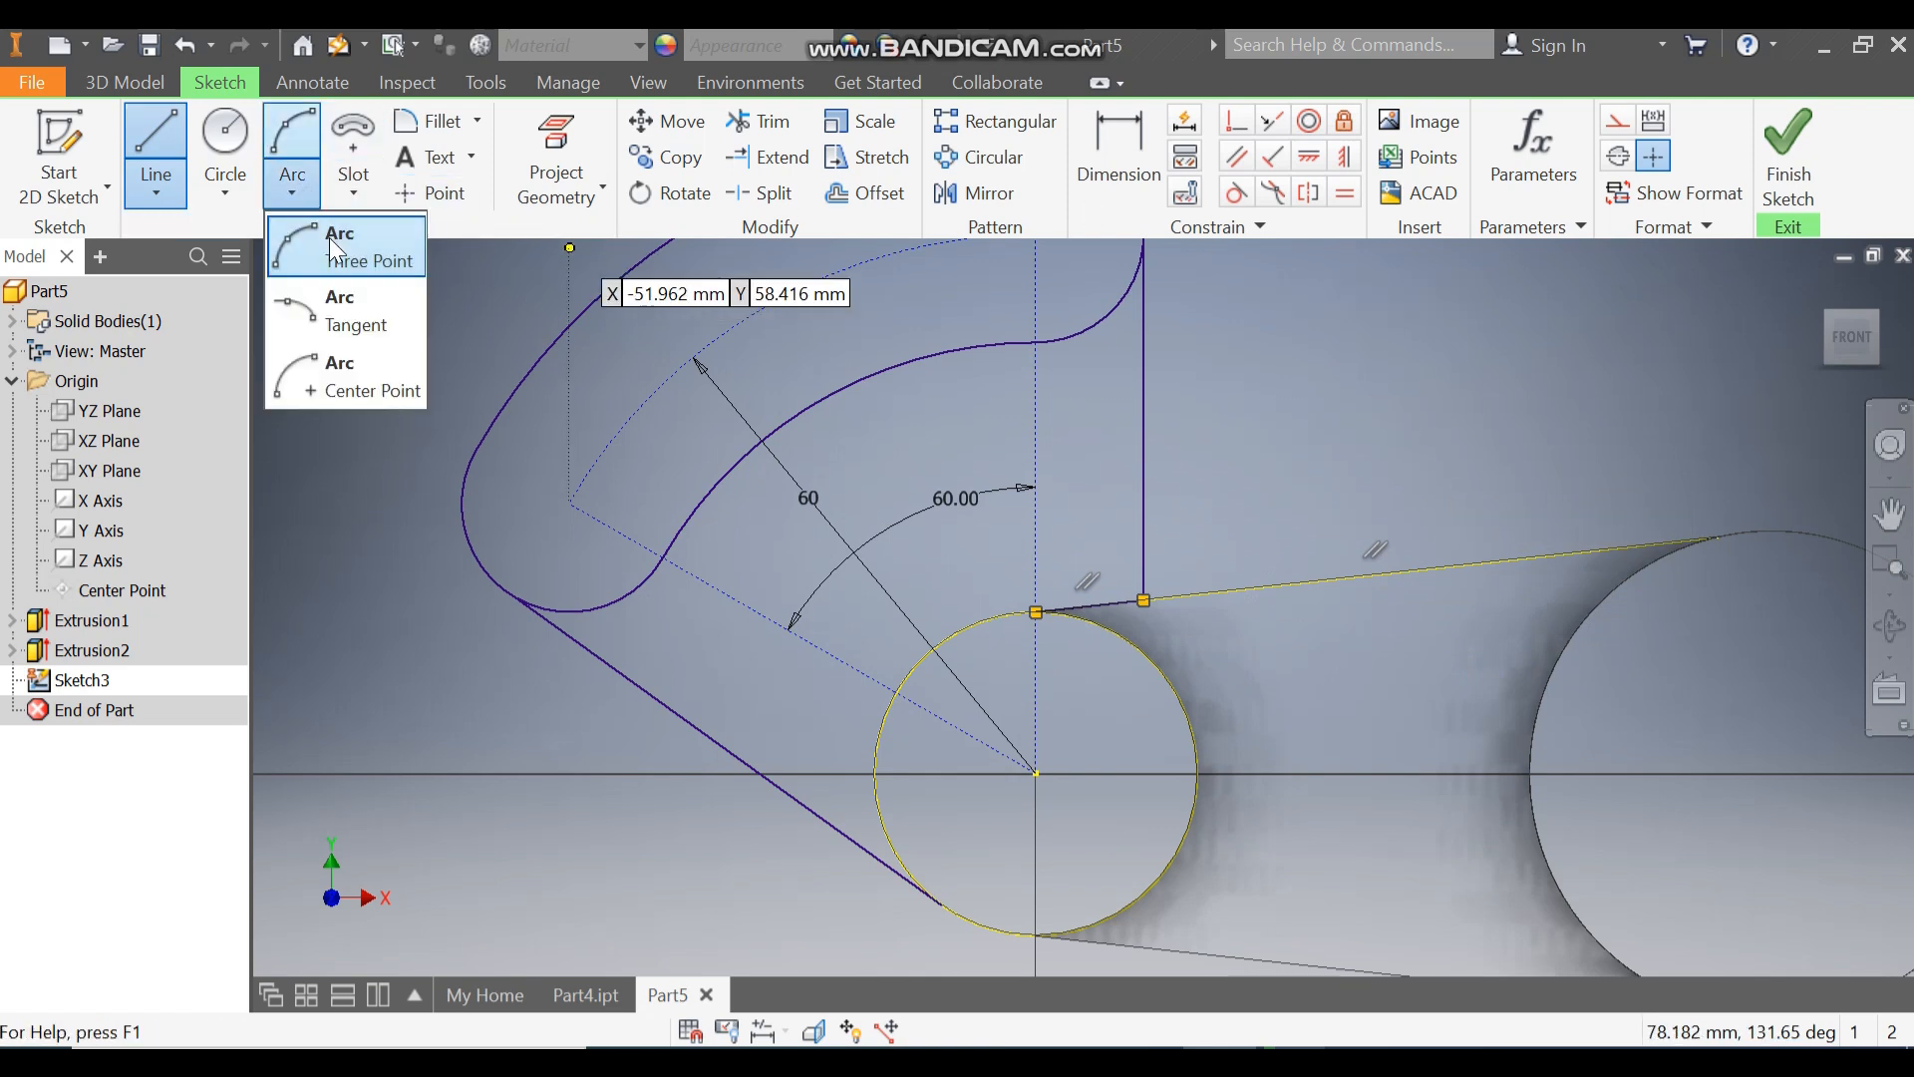
pyautogui.click(1036, 610)
pyautogui.click(937, 902)
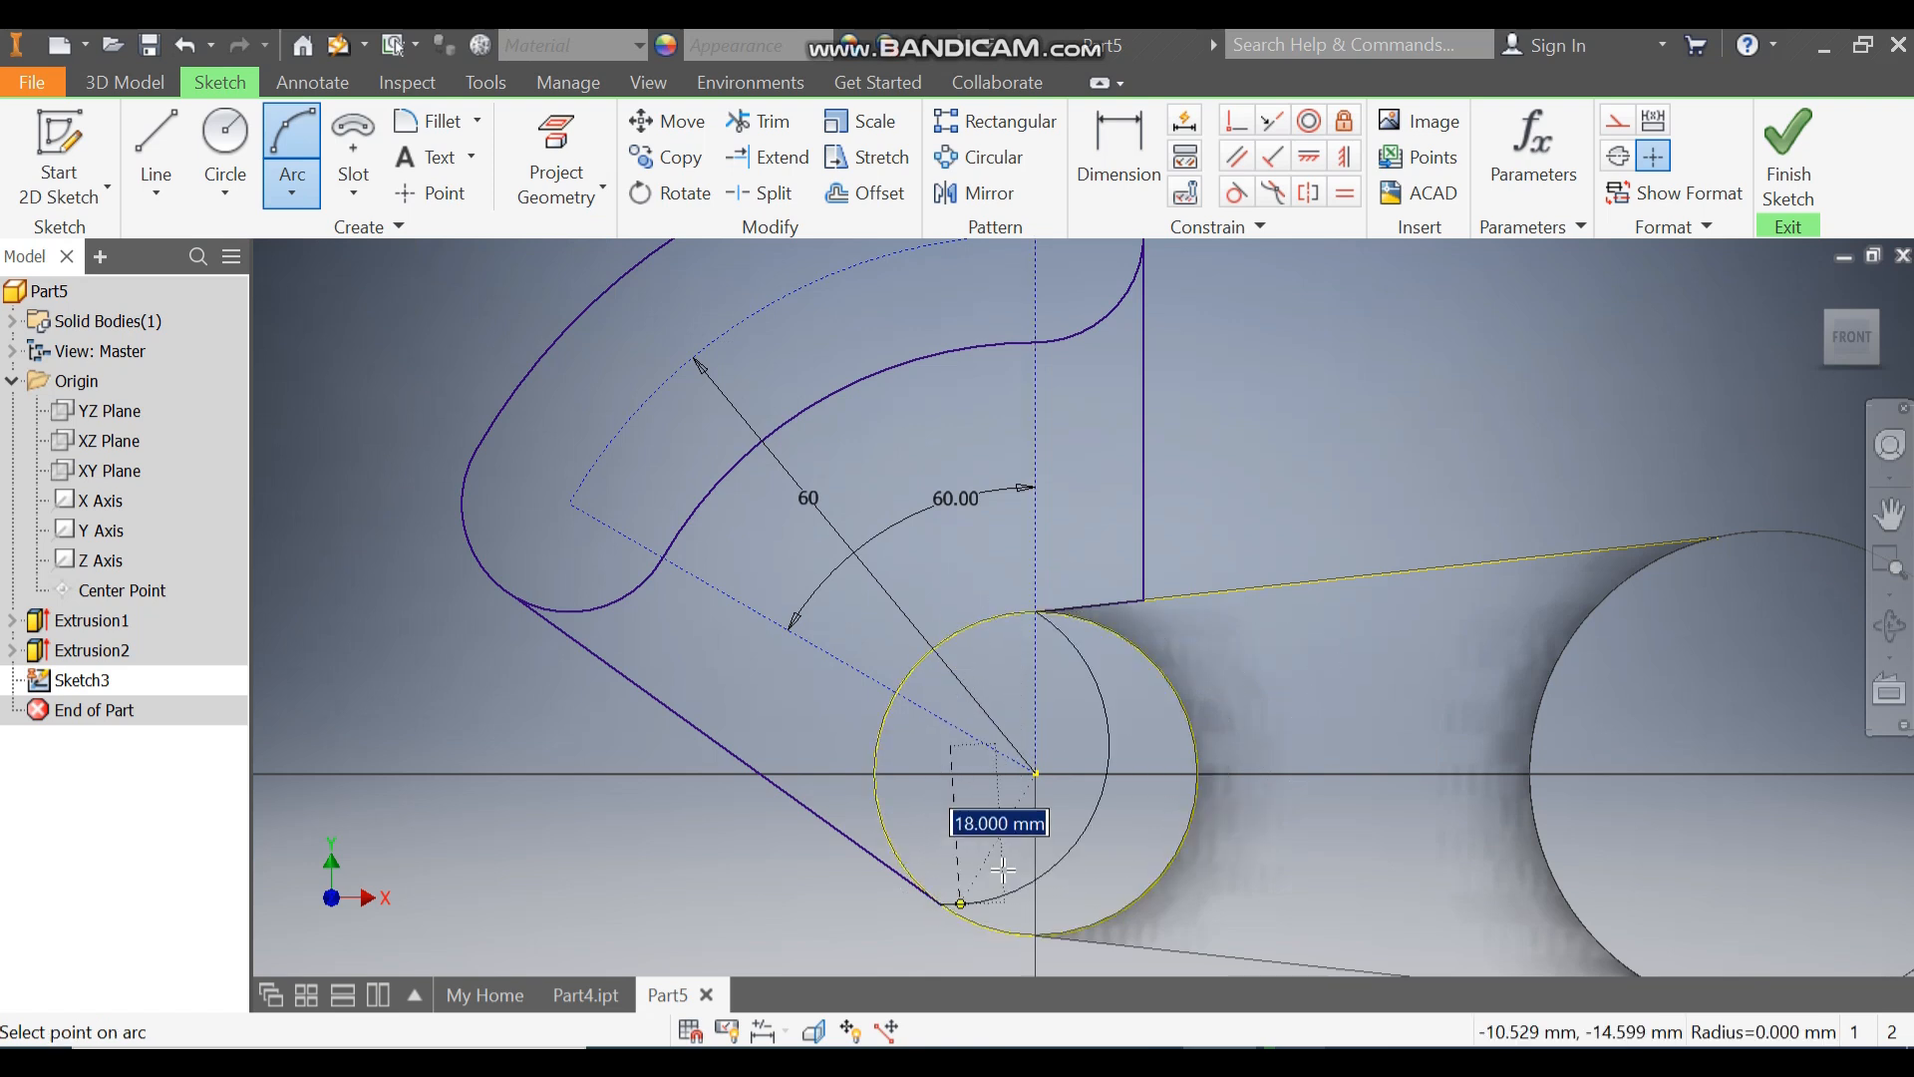
pyautogui.click(877, 773)
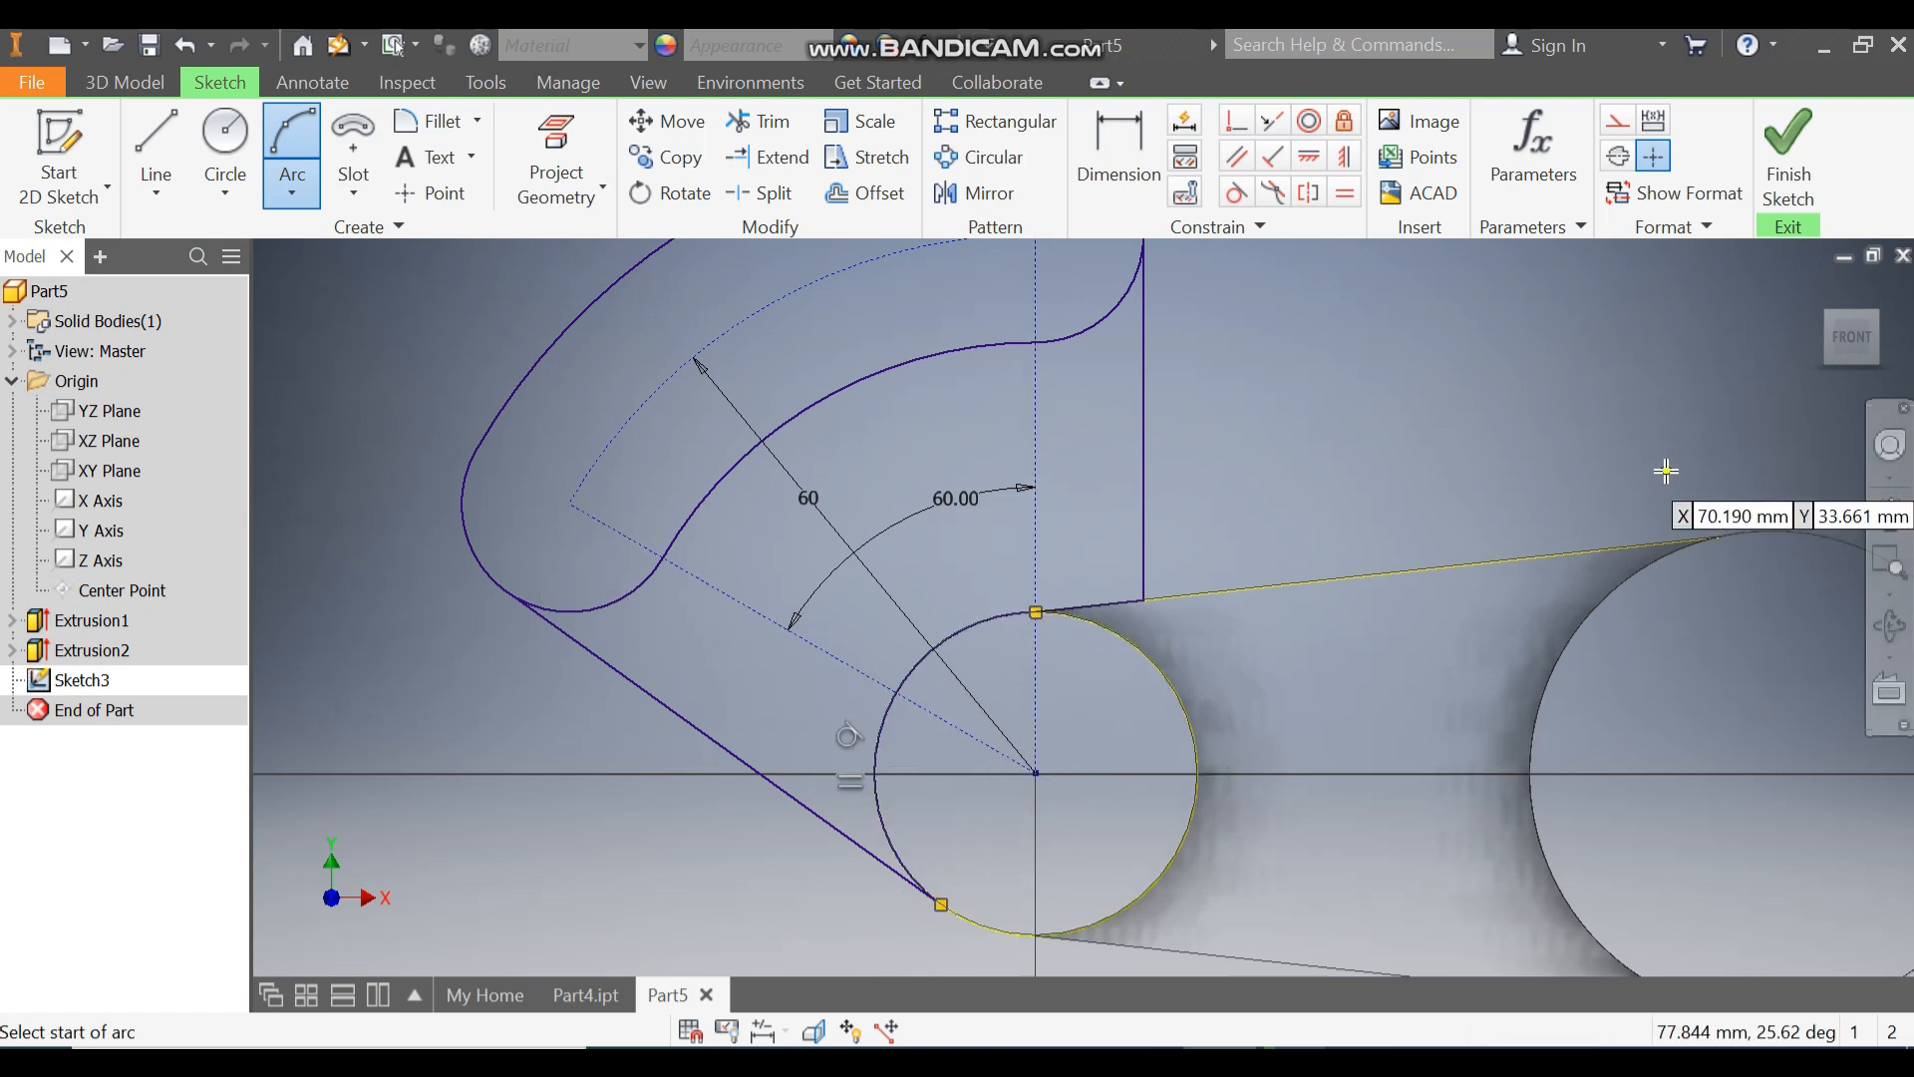
pyautogui.press('Escape')
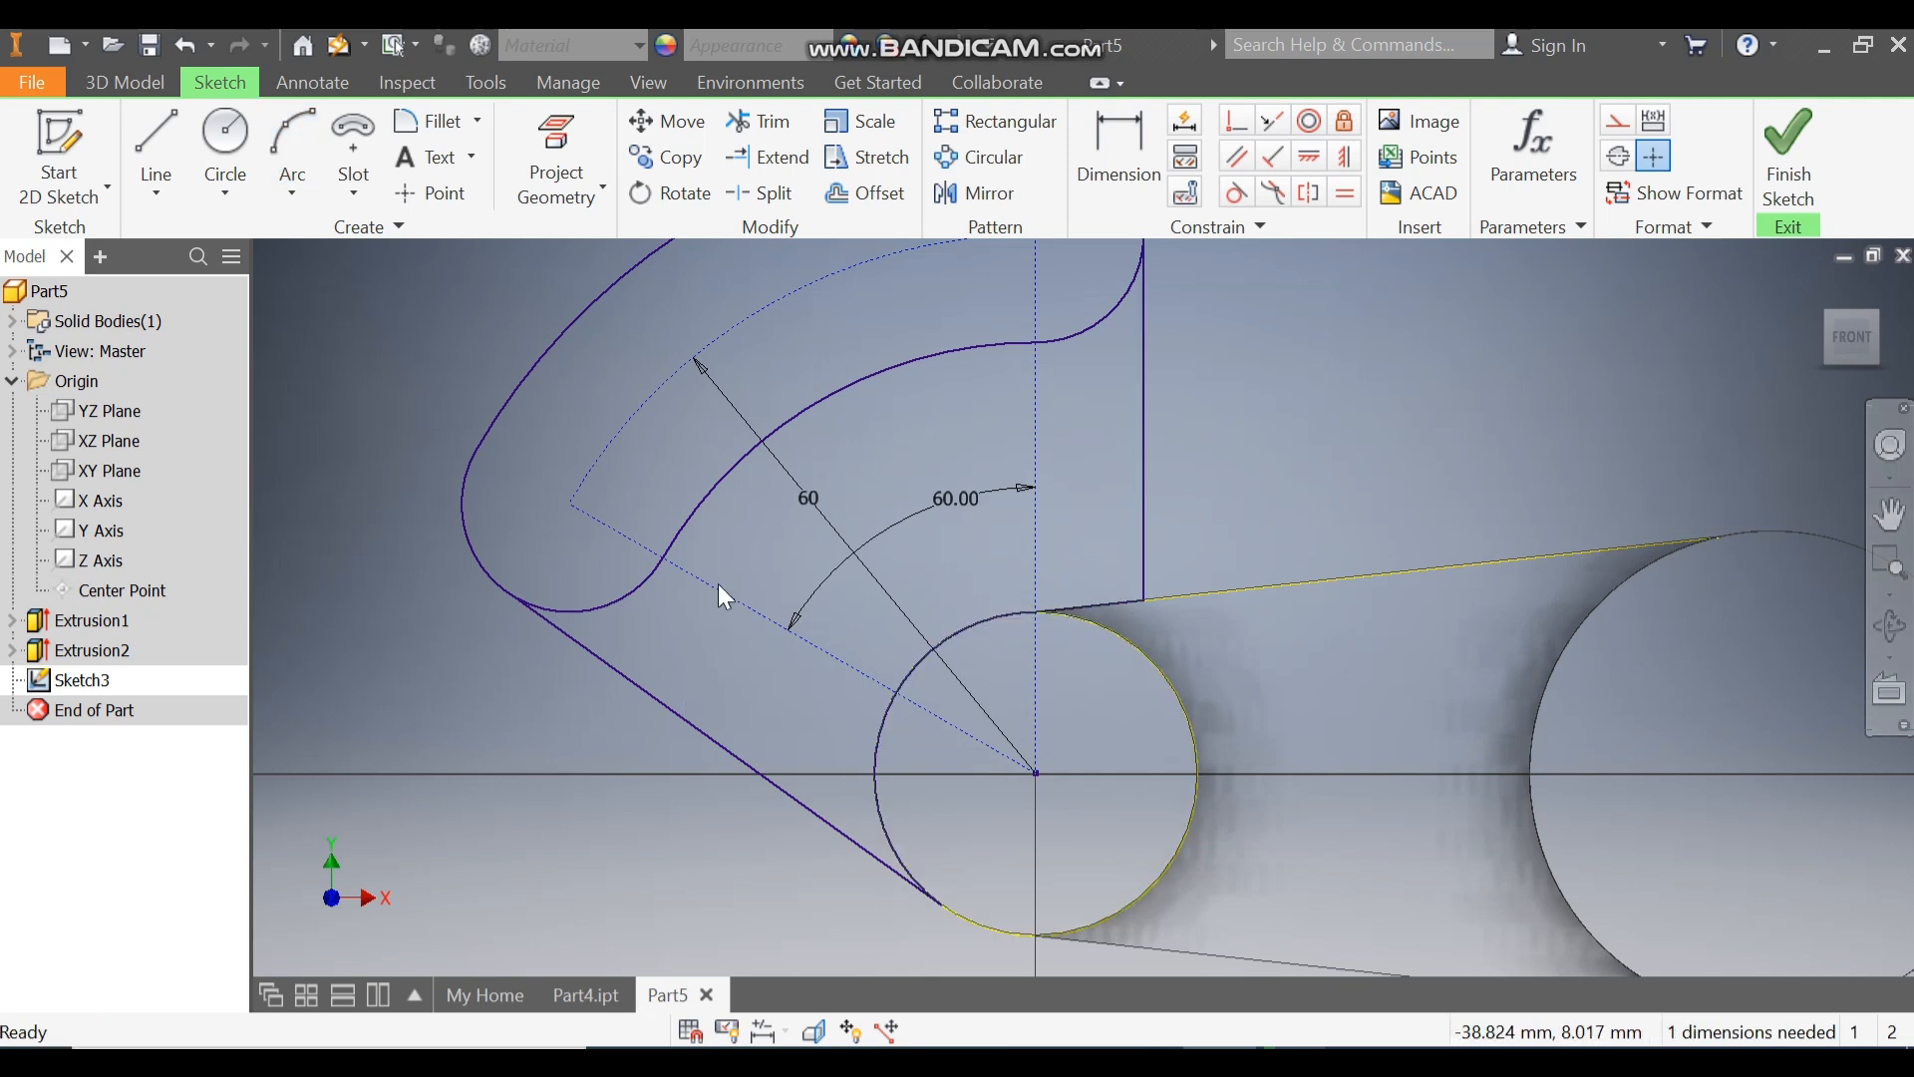
# - Finish the sketch and extrude the region between the arc slot outline and the small boss 8 mm, joined to the body
pyautogui.scroll(2, 1029, 457)
pyautogui.moveTo(1029, 457); pyautogui.dragTo(974, 561, button='middle')
pyautogui.click(1805, 159)
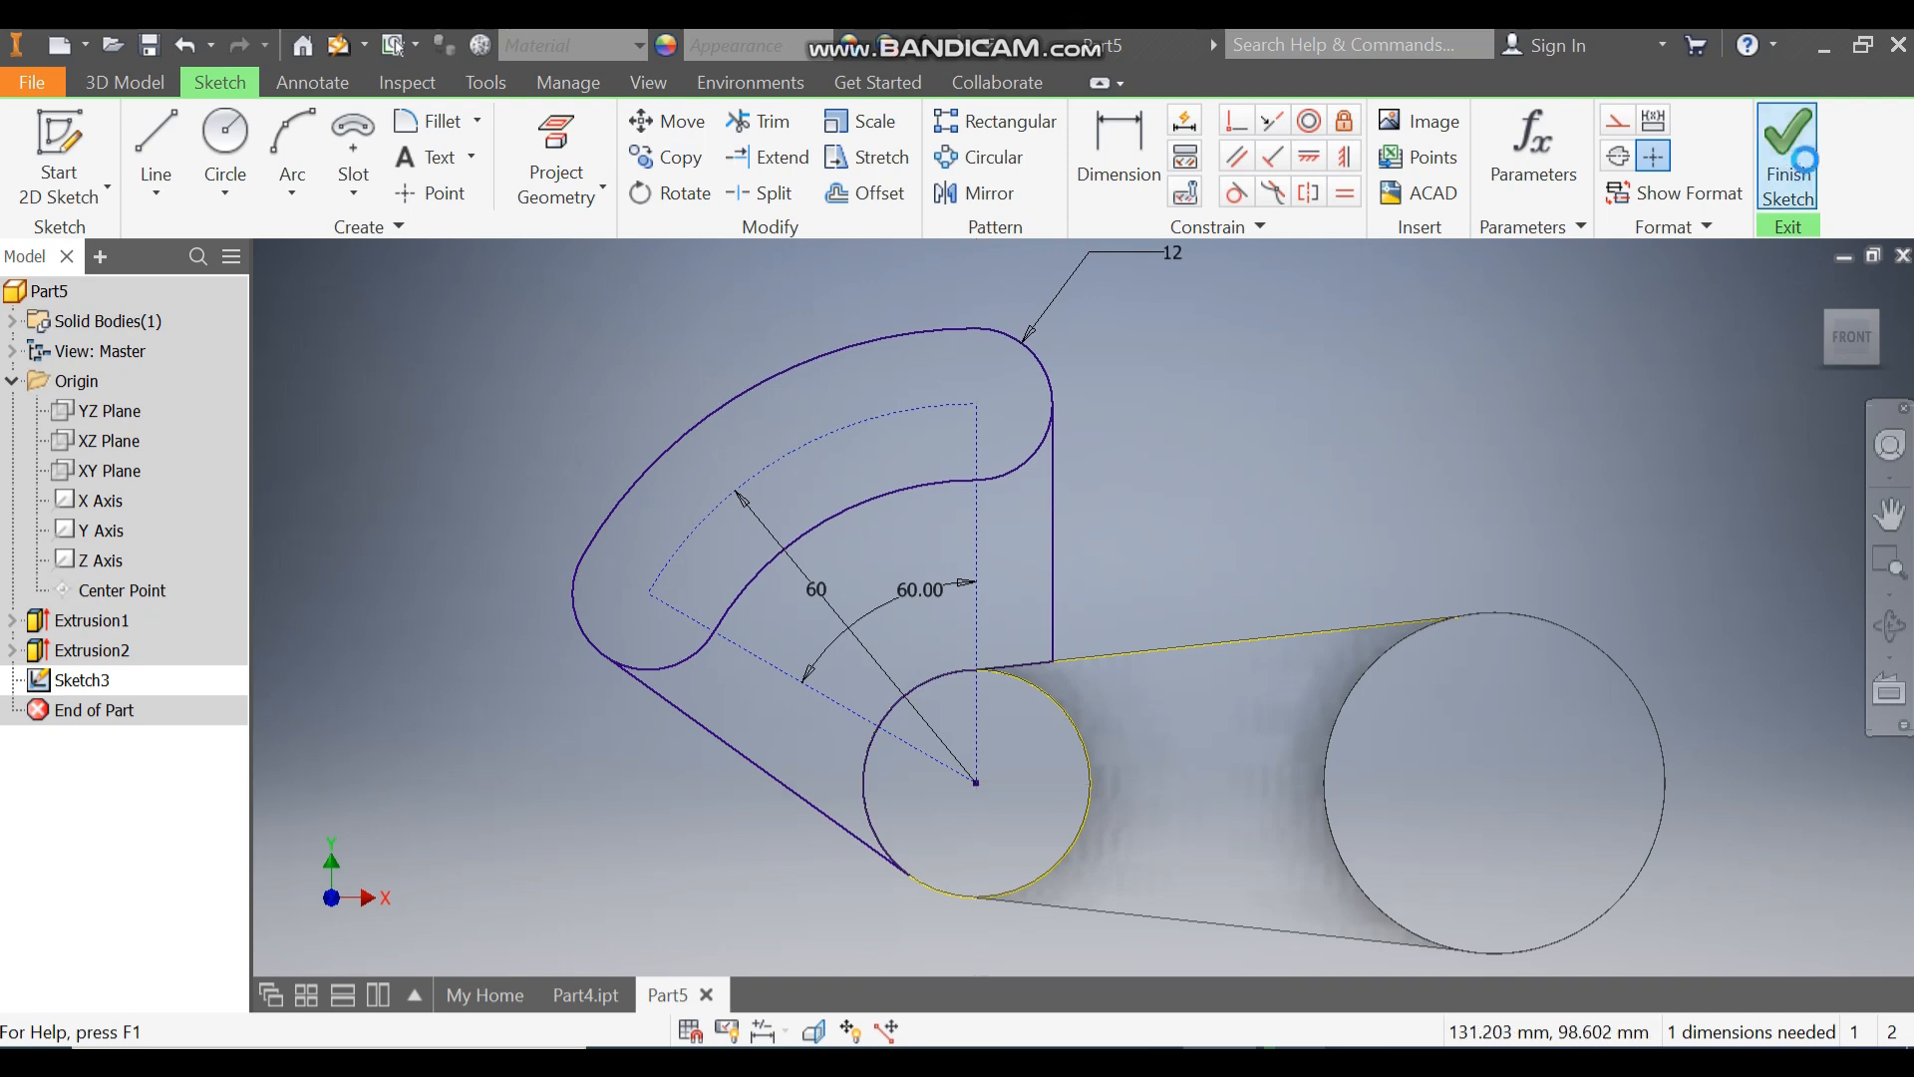
pyautogui.click(173, 156)
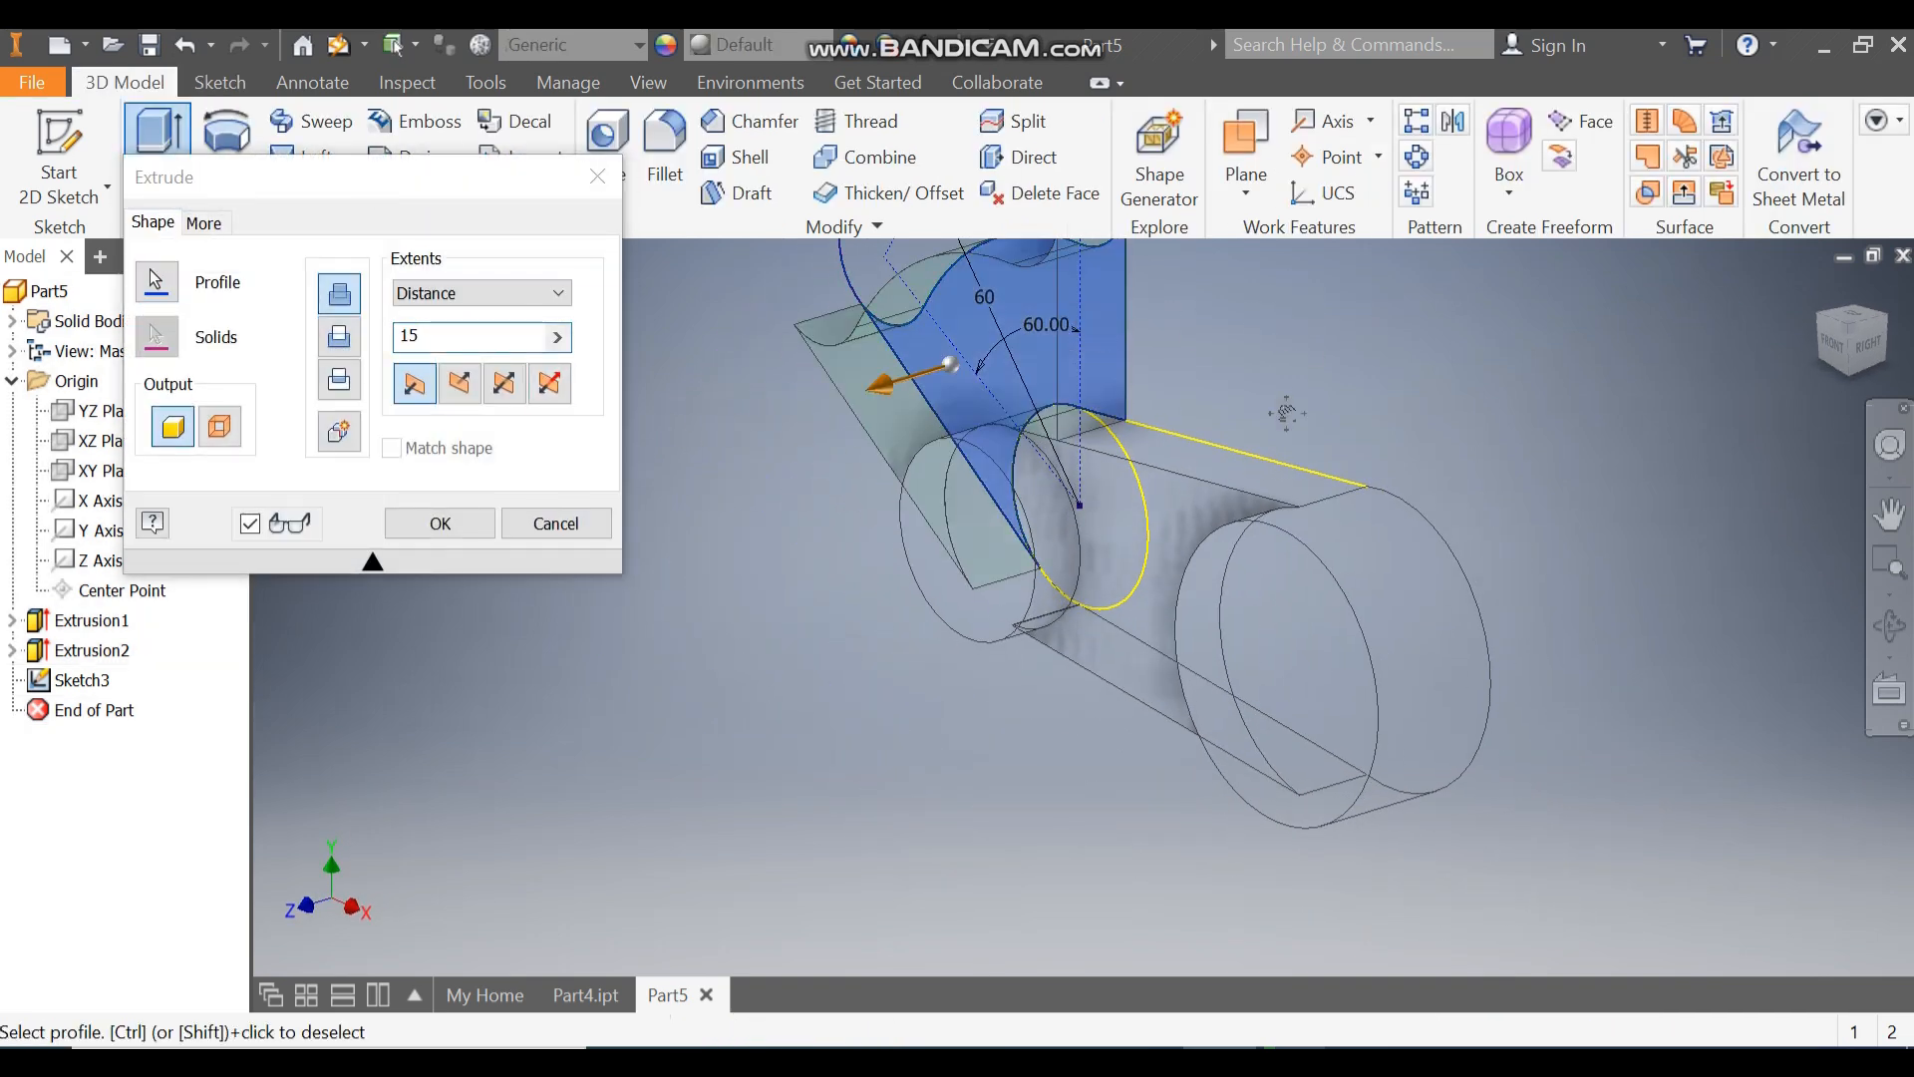
pyautogui.moveTo(1286, 412); pyautogui.dragTo(1260, 450, button='middle')
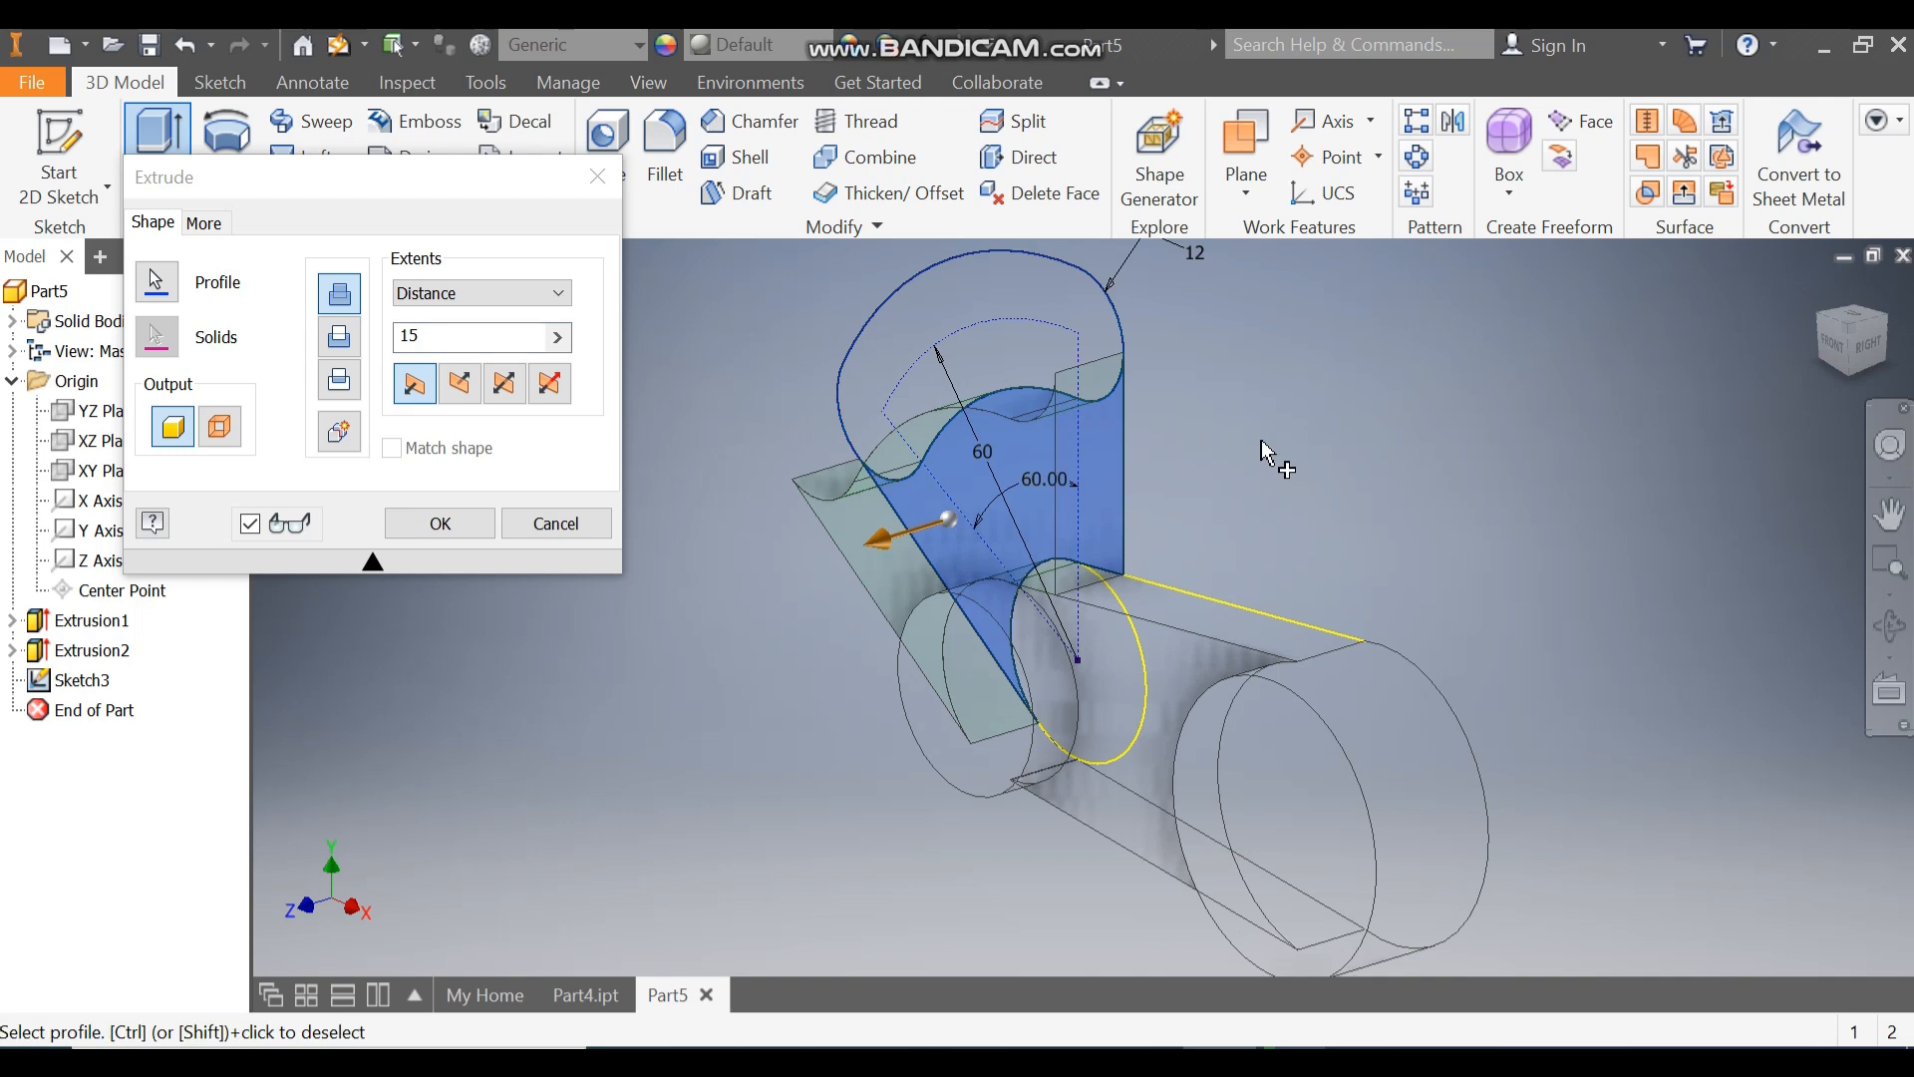
pyautogui.click(482, 335)
pyautogui.write('8')
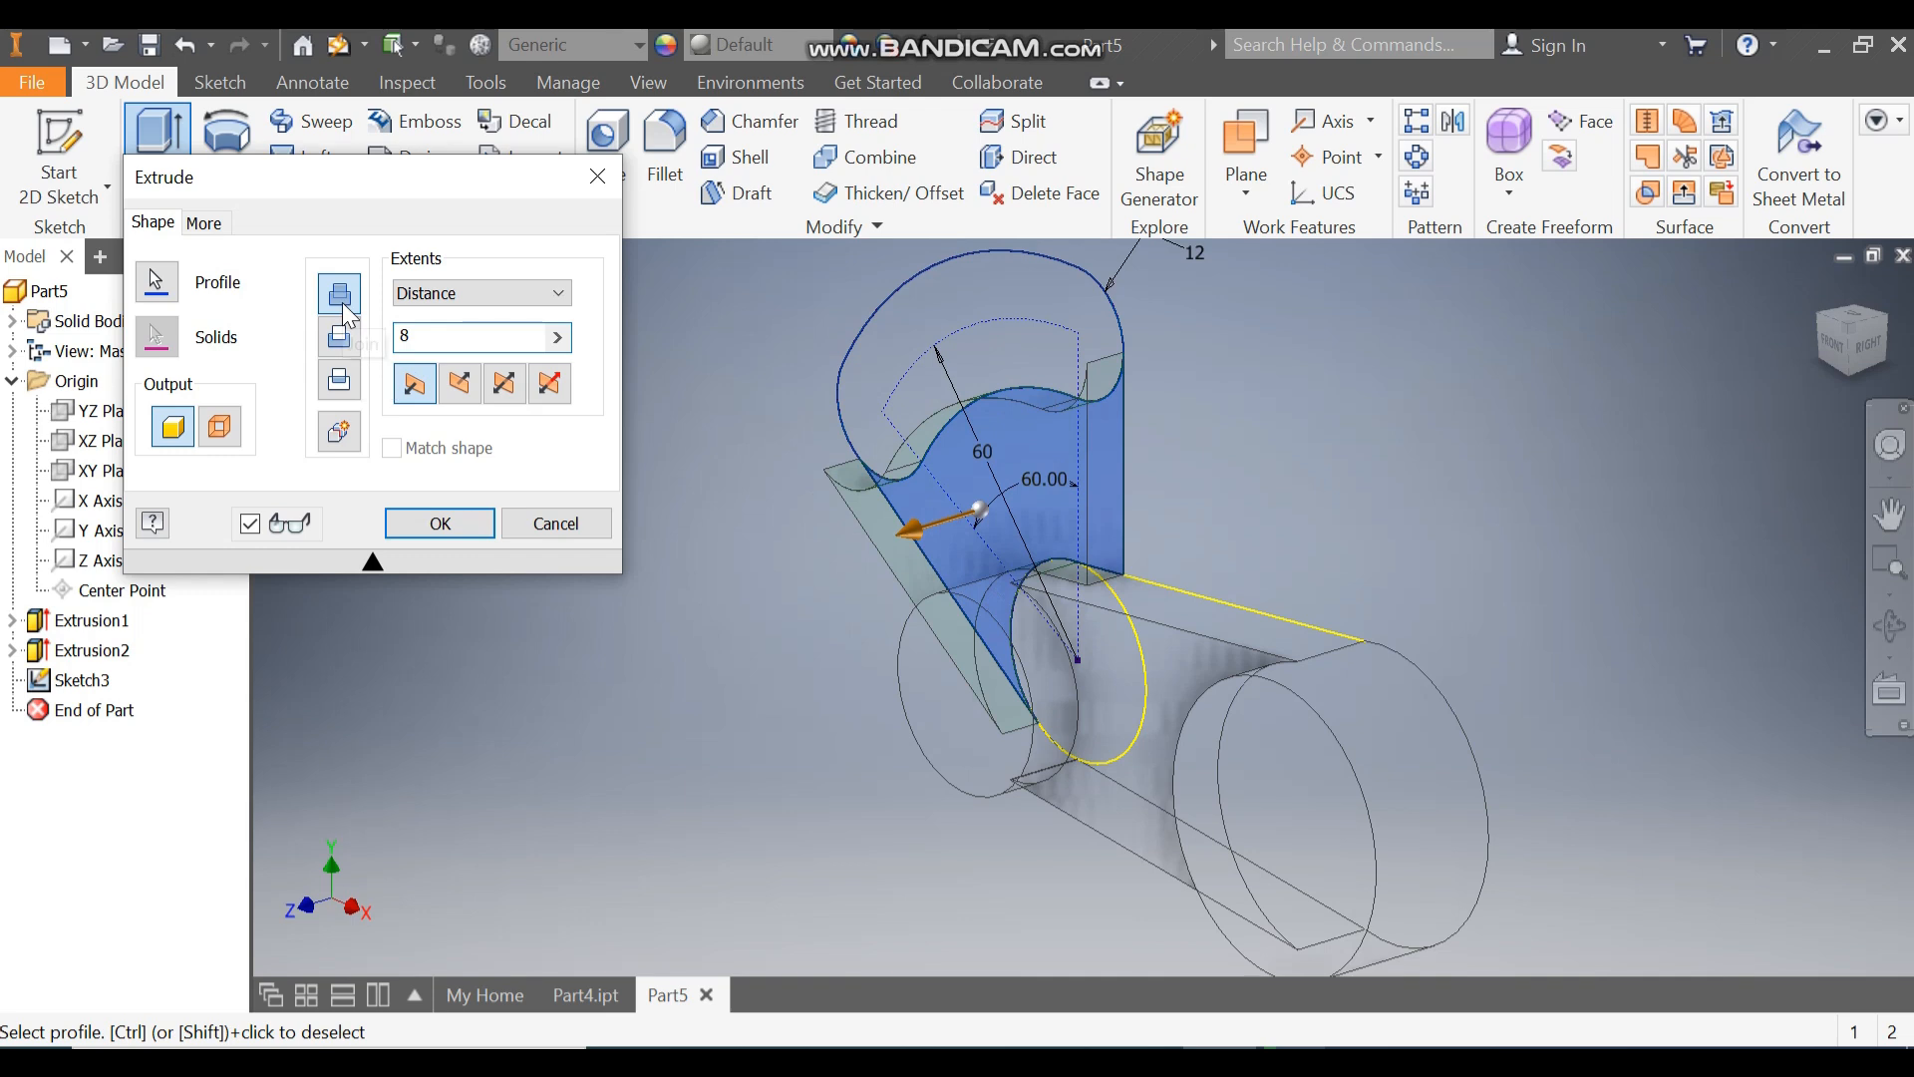
pyautogui.click(436, 524)
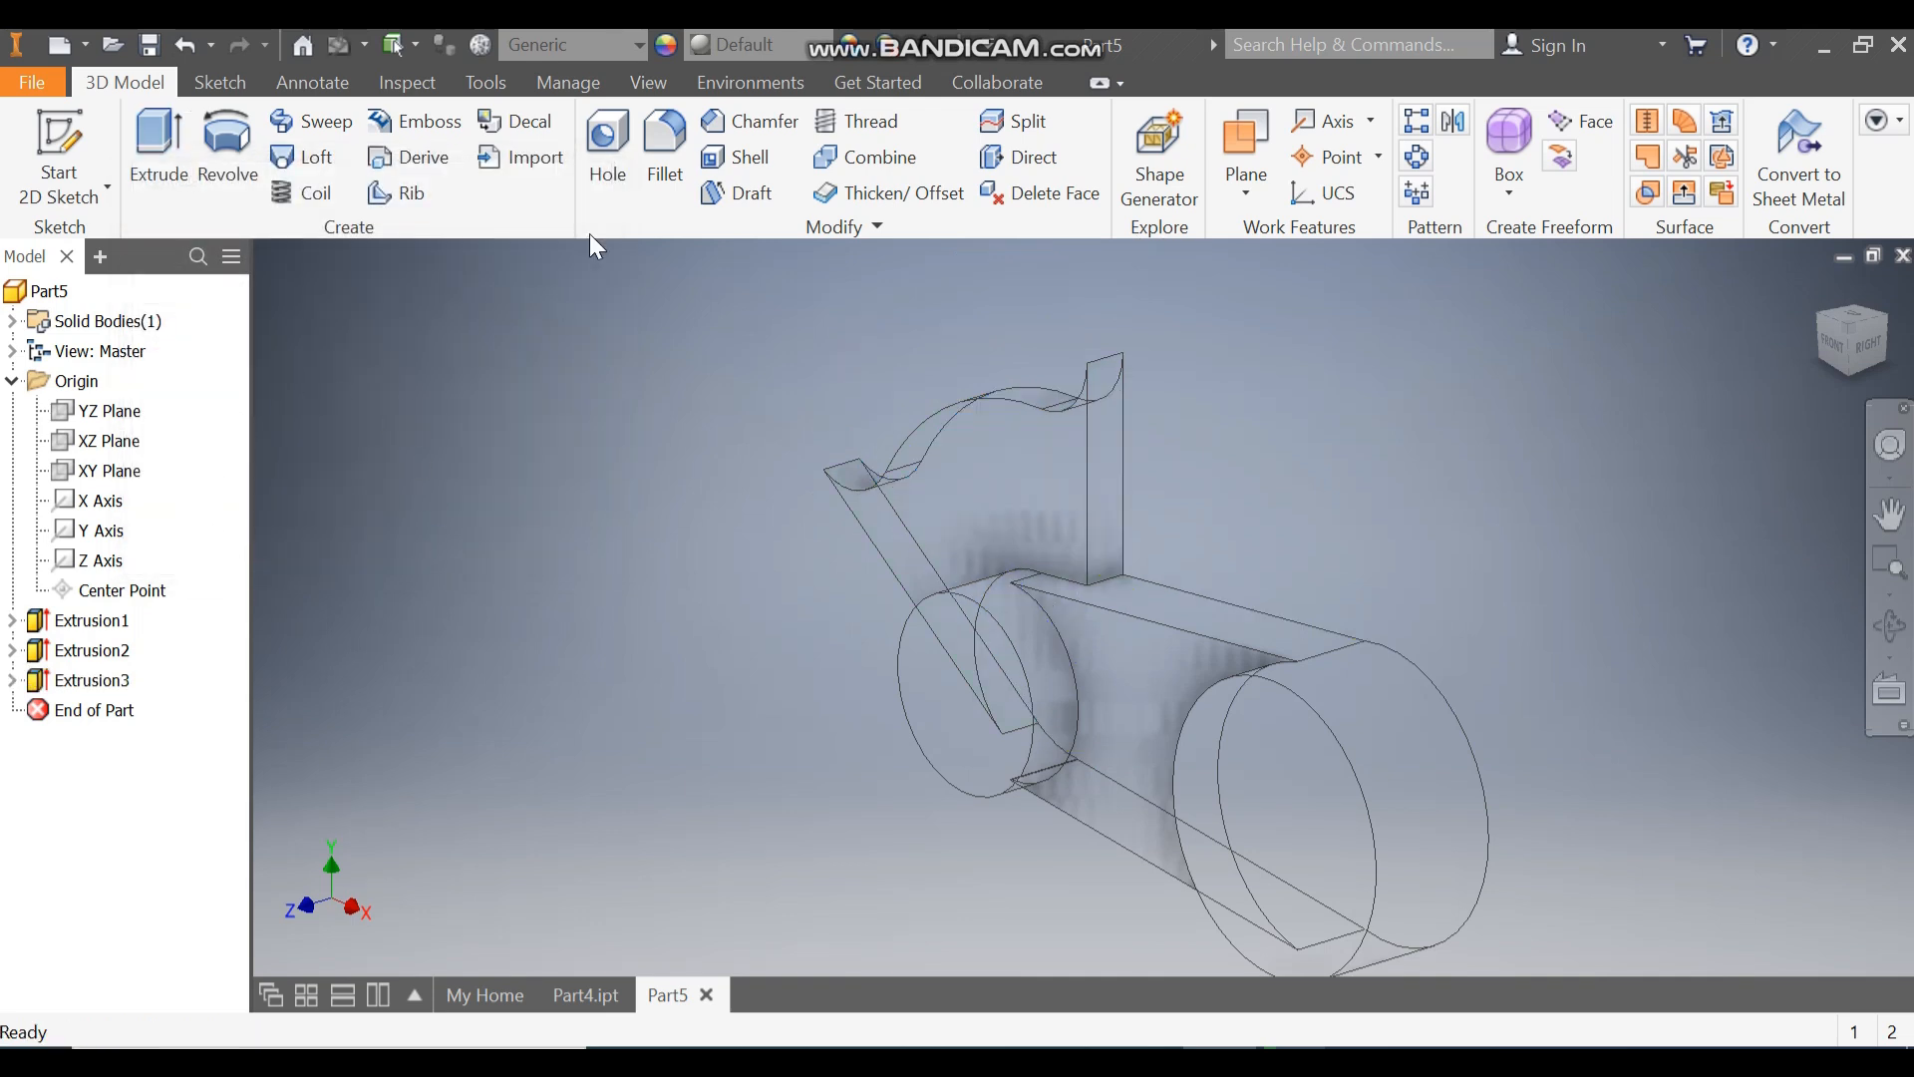
# - Set the model's visual style to Shaded with Edges
pyautogui.click(676, 86)
pyautogui.click(356, 184)
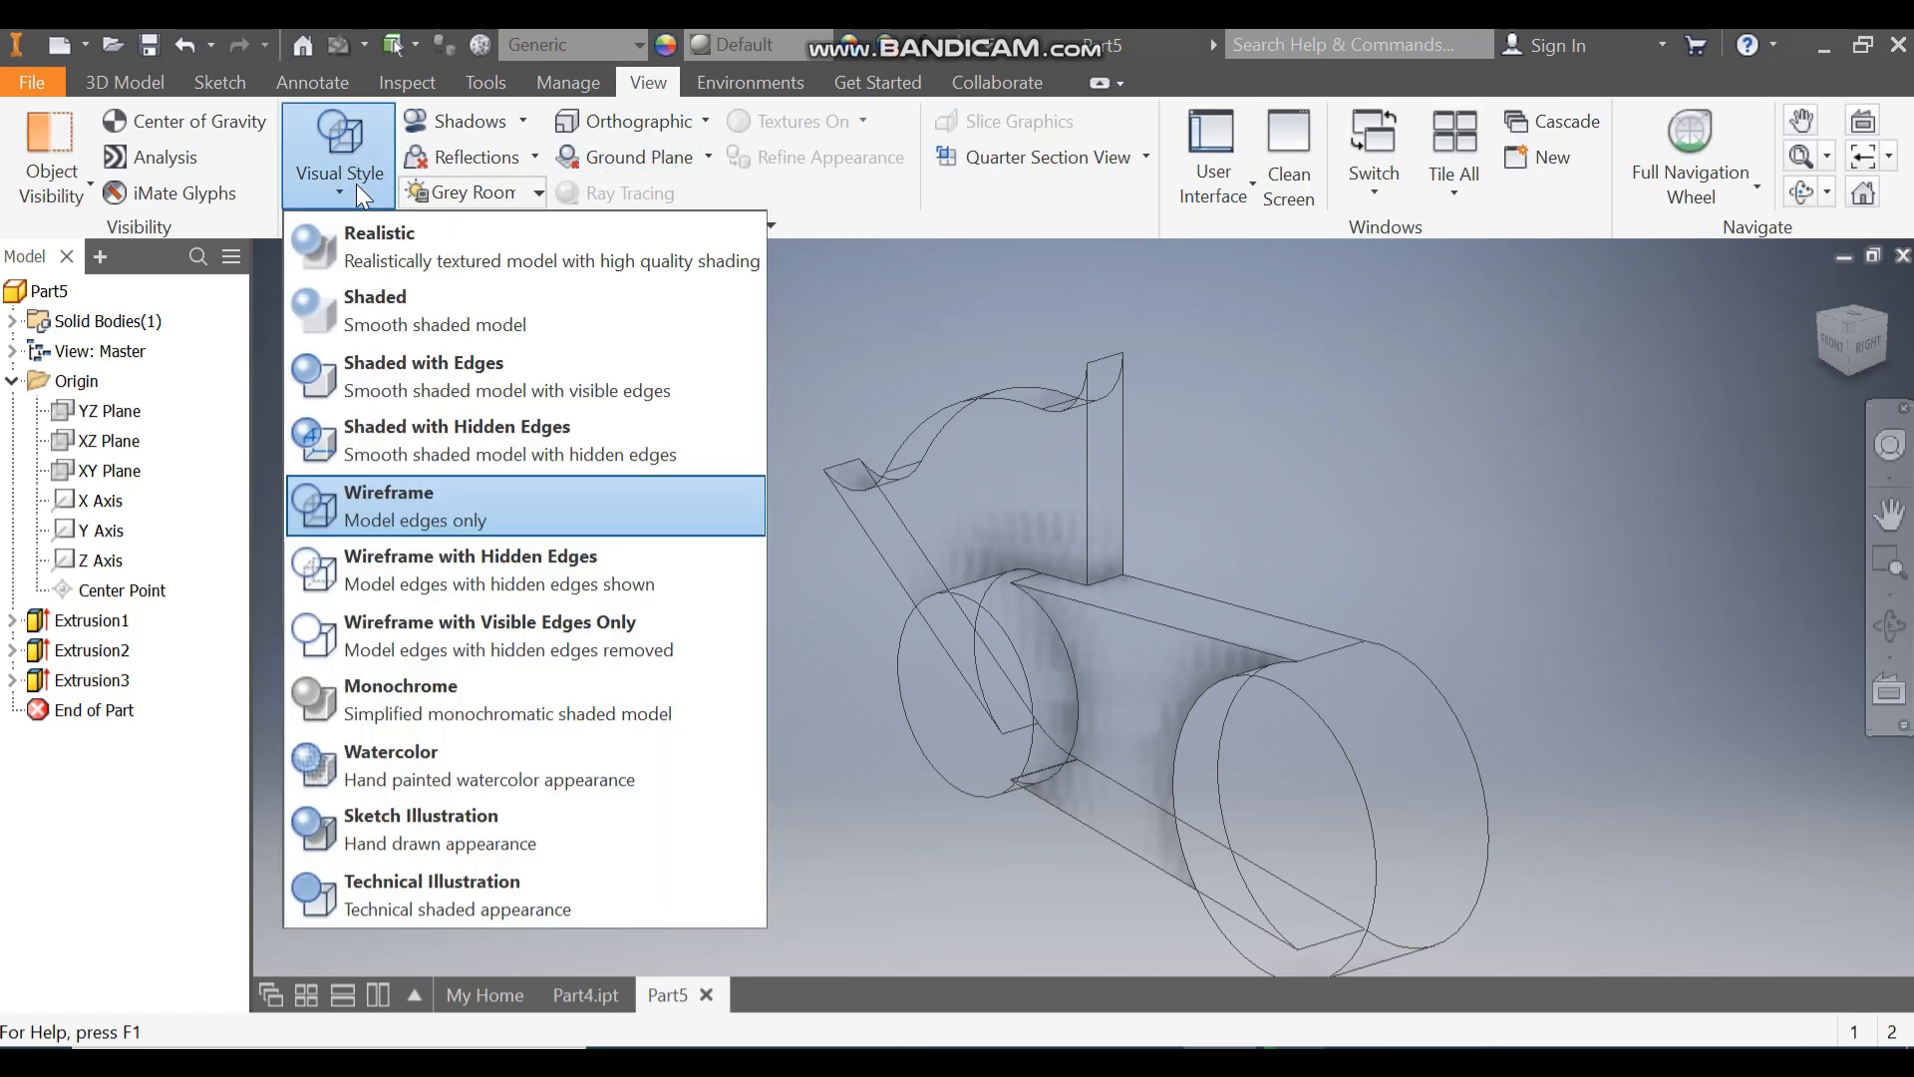
pyautogui.click(435, 363)
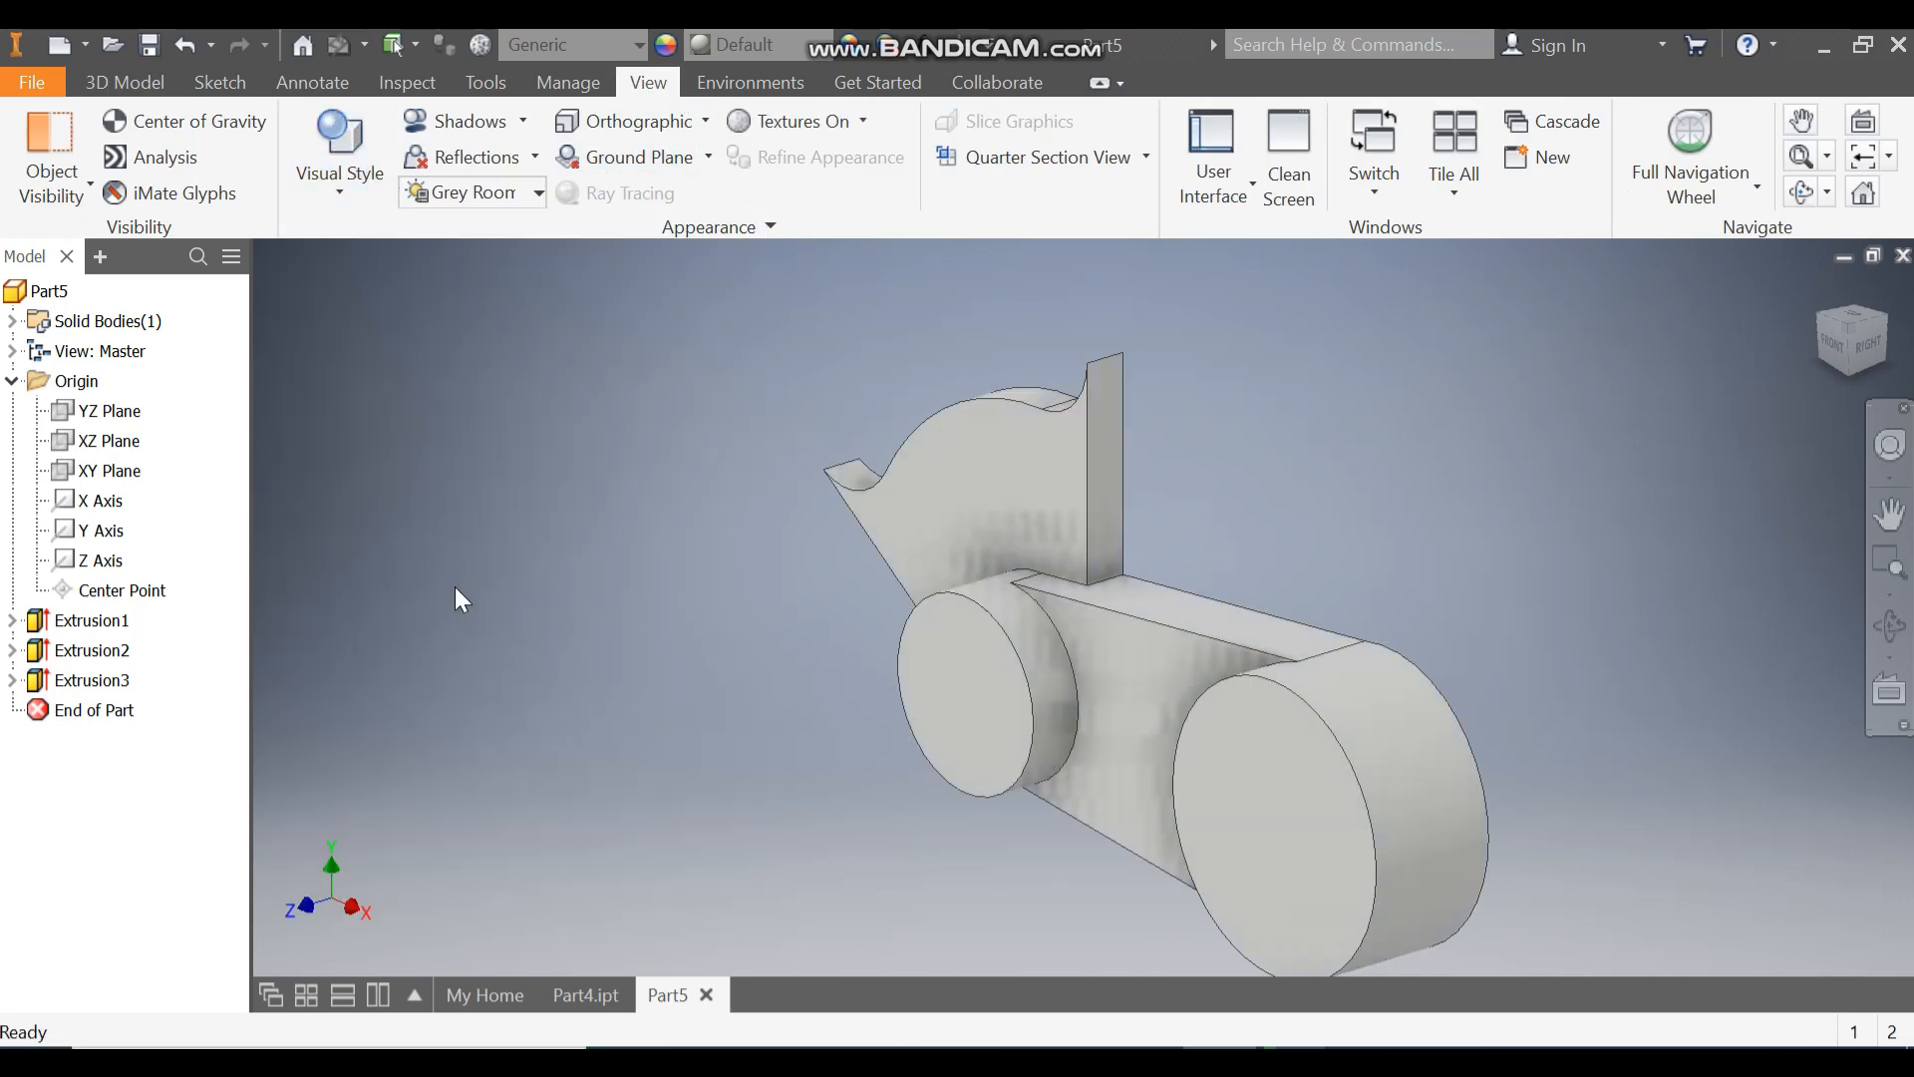
# - Make Sketch3 under Extrusion3 visible for reuse
pyautogui.click(12, 682)
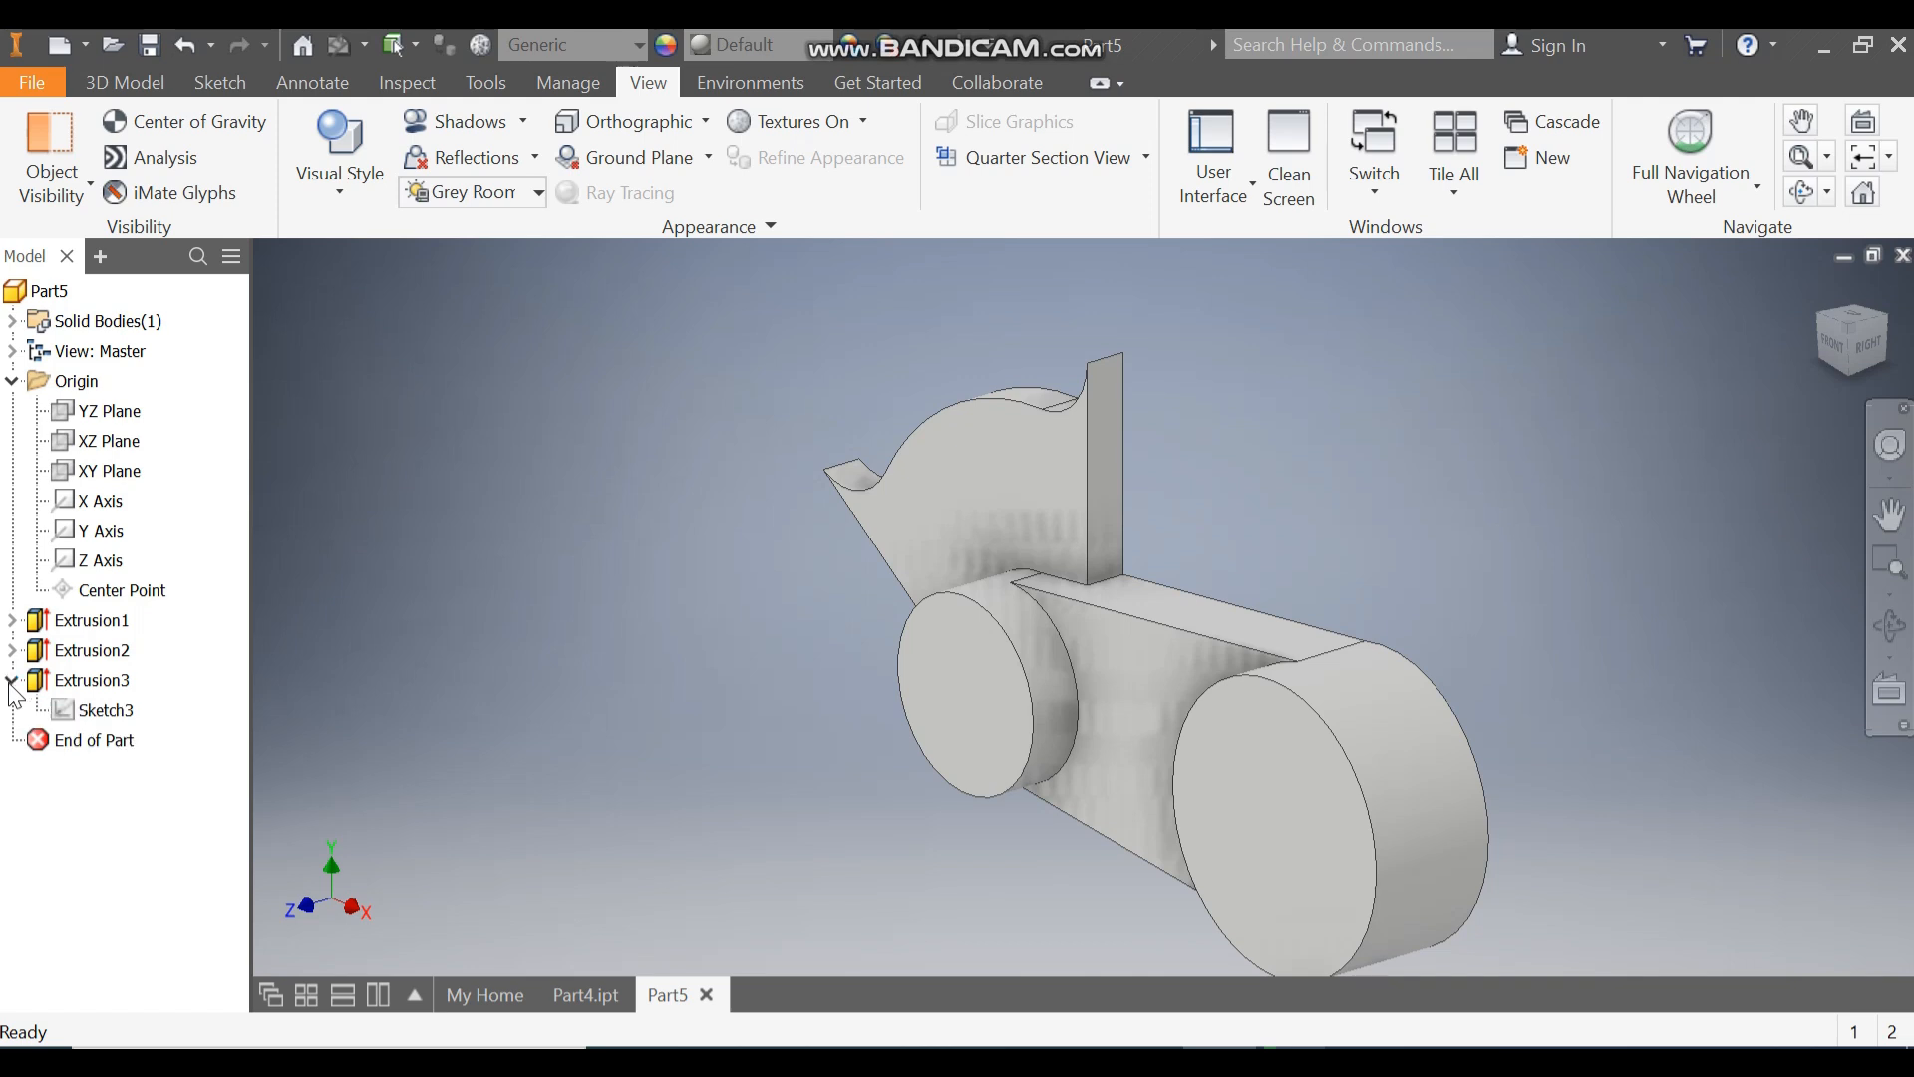
pyautogui.click(93, 709)
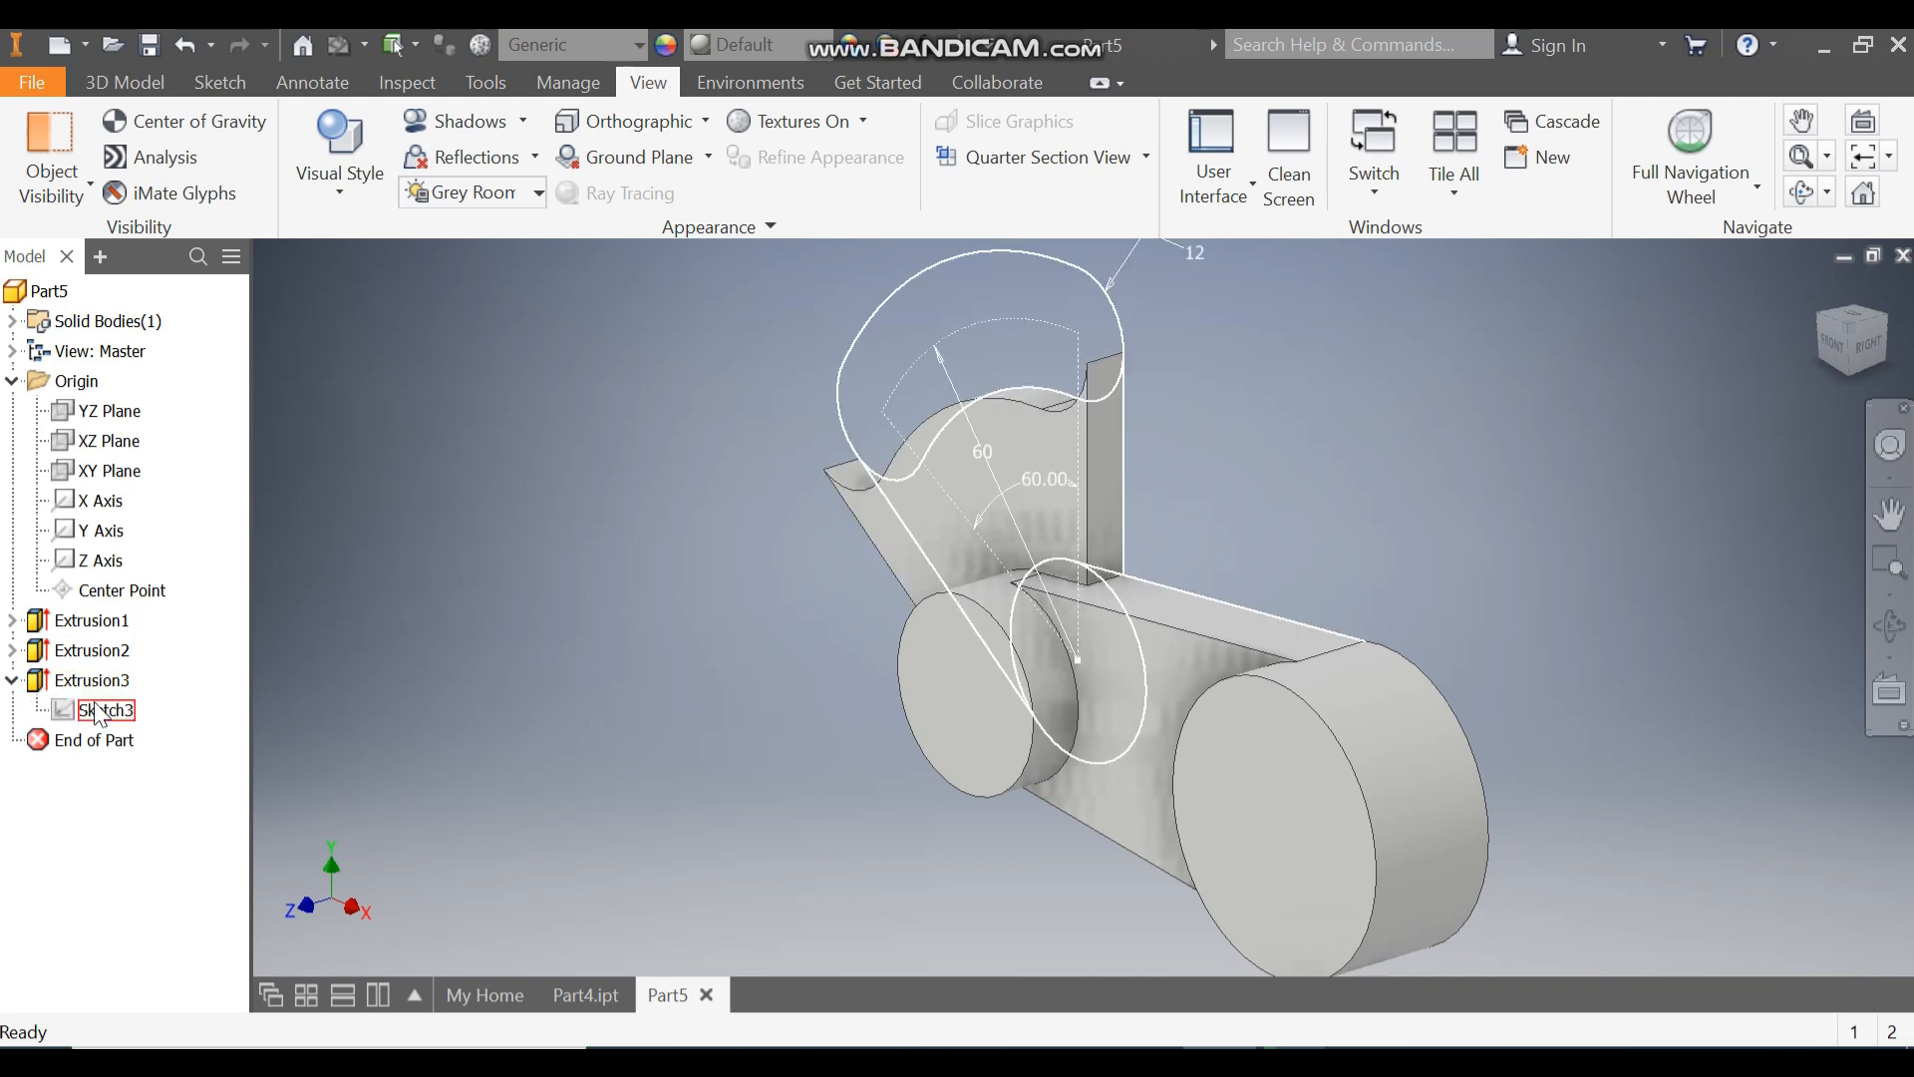
pyautogui.click(1230, 465)
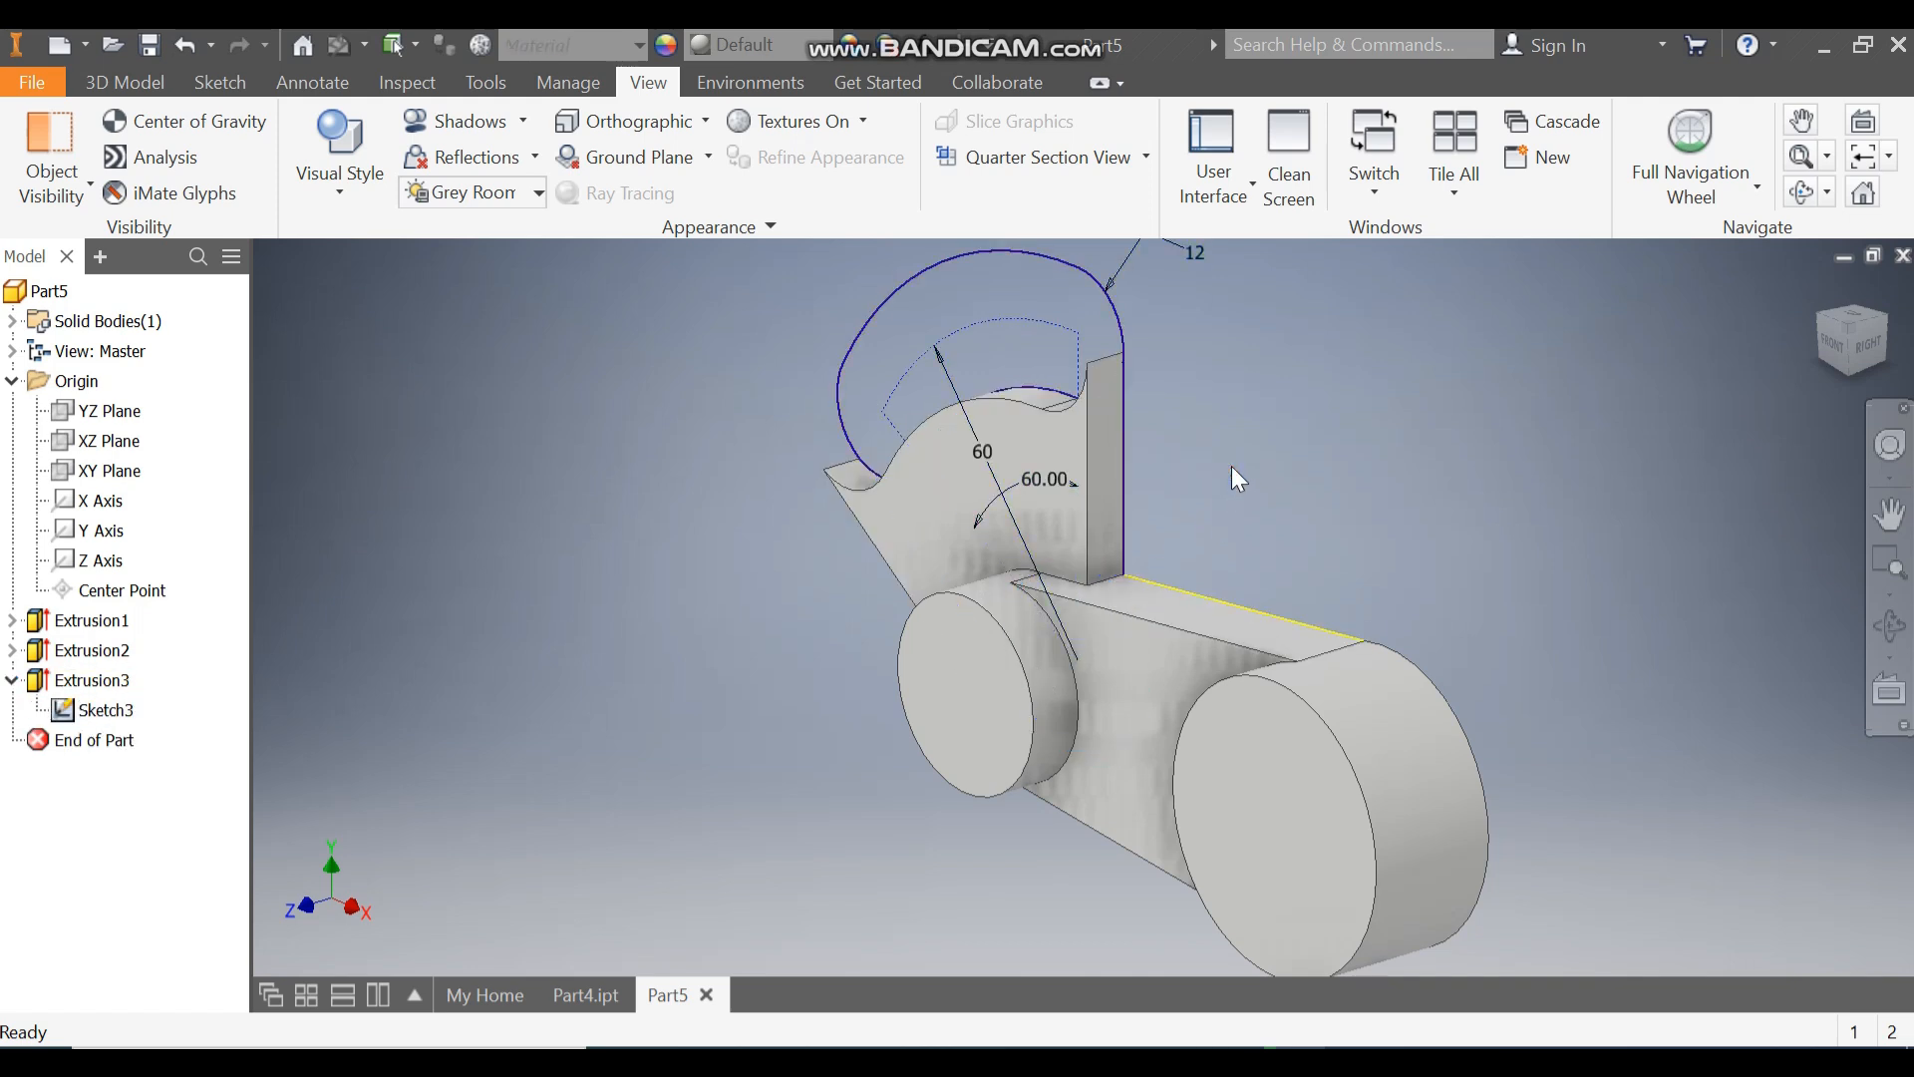
# - Extrude the arc slot profile 13 mm, joined to the arm
pyautogui.click(125, 97)
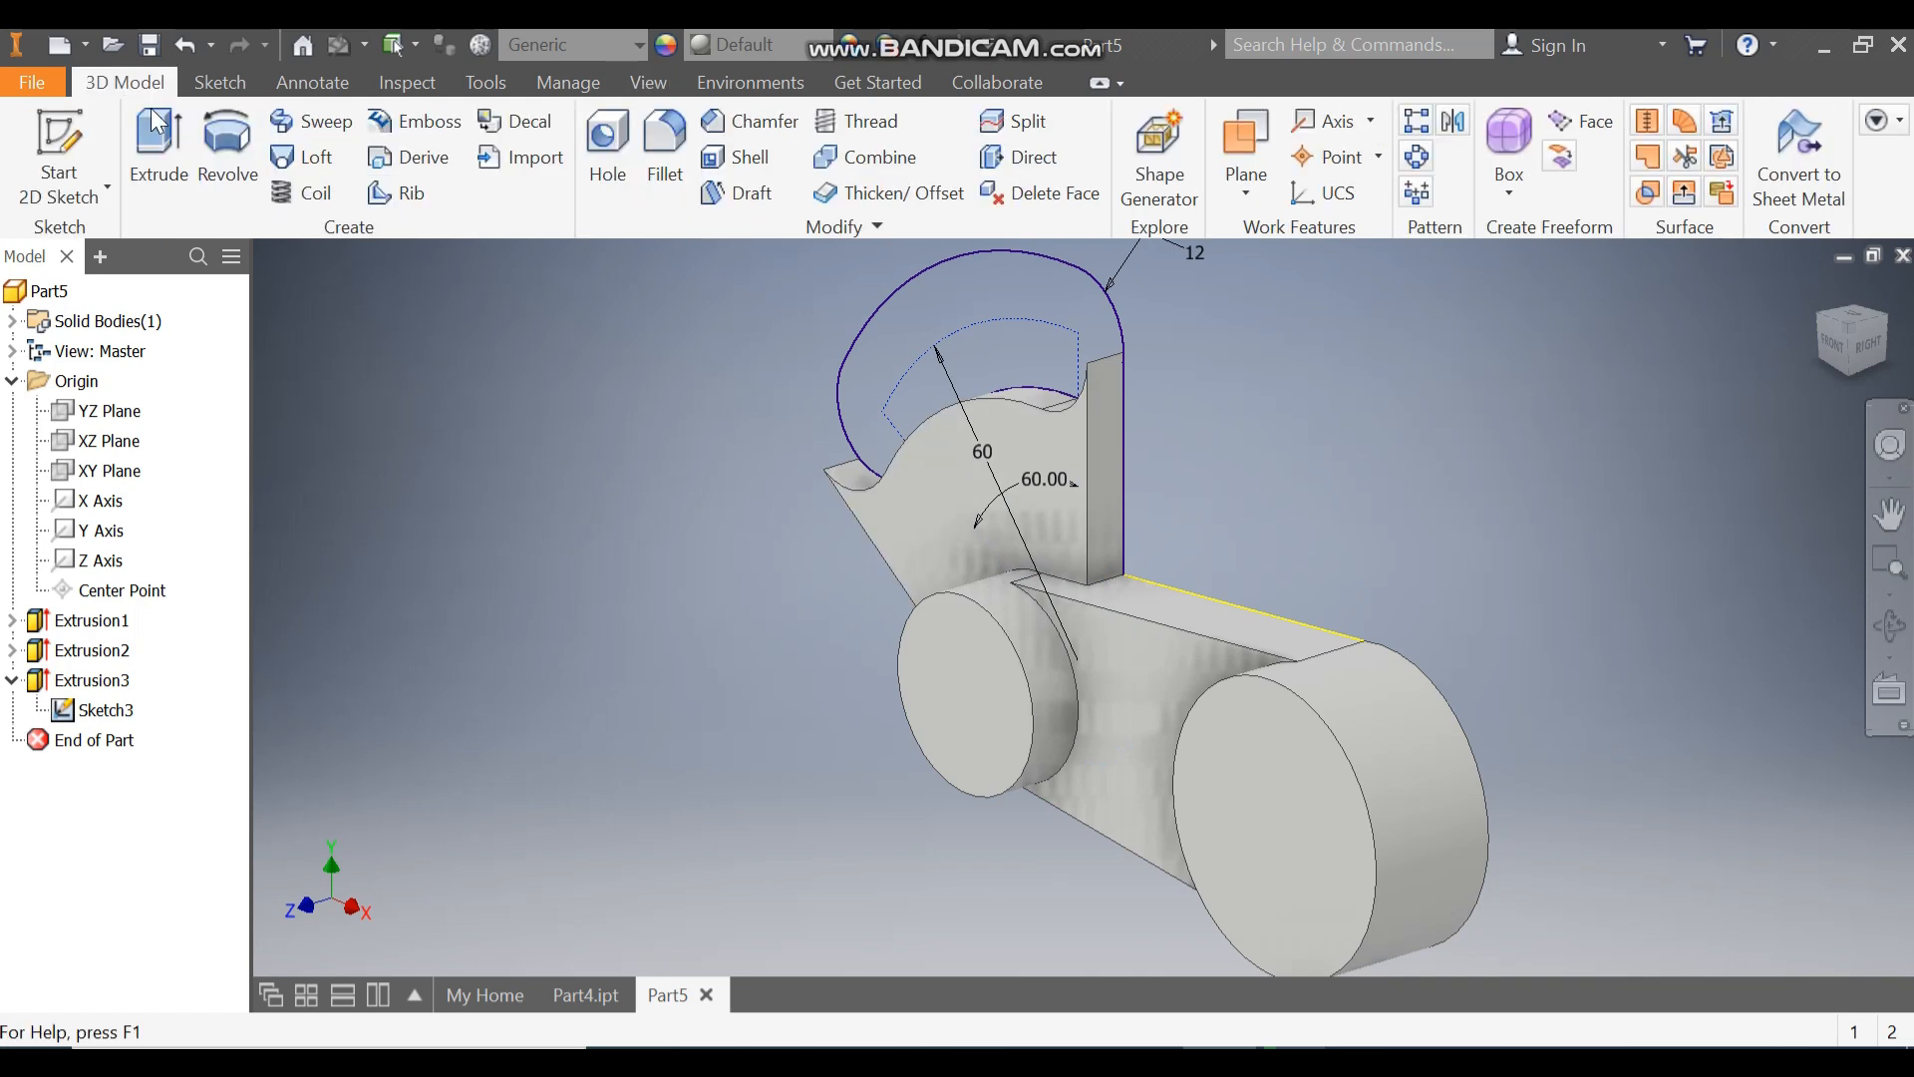
pyautogui.click(157, 156)
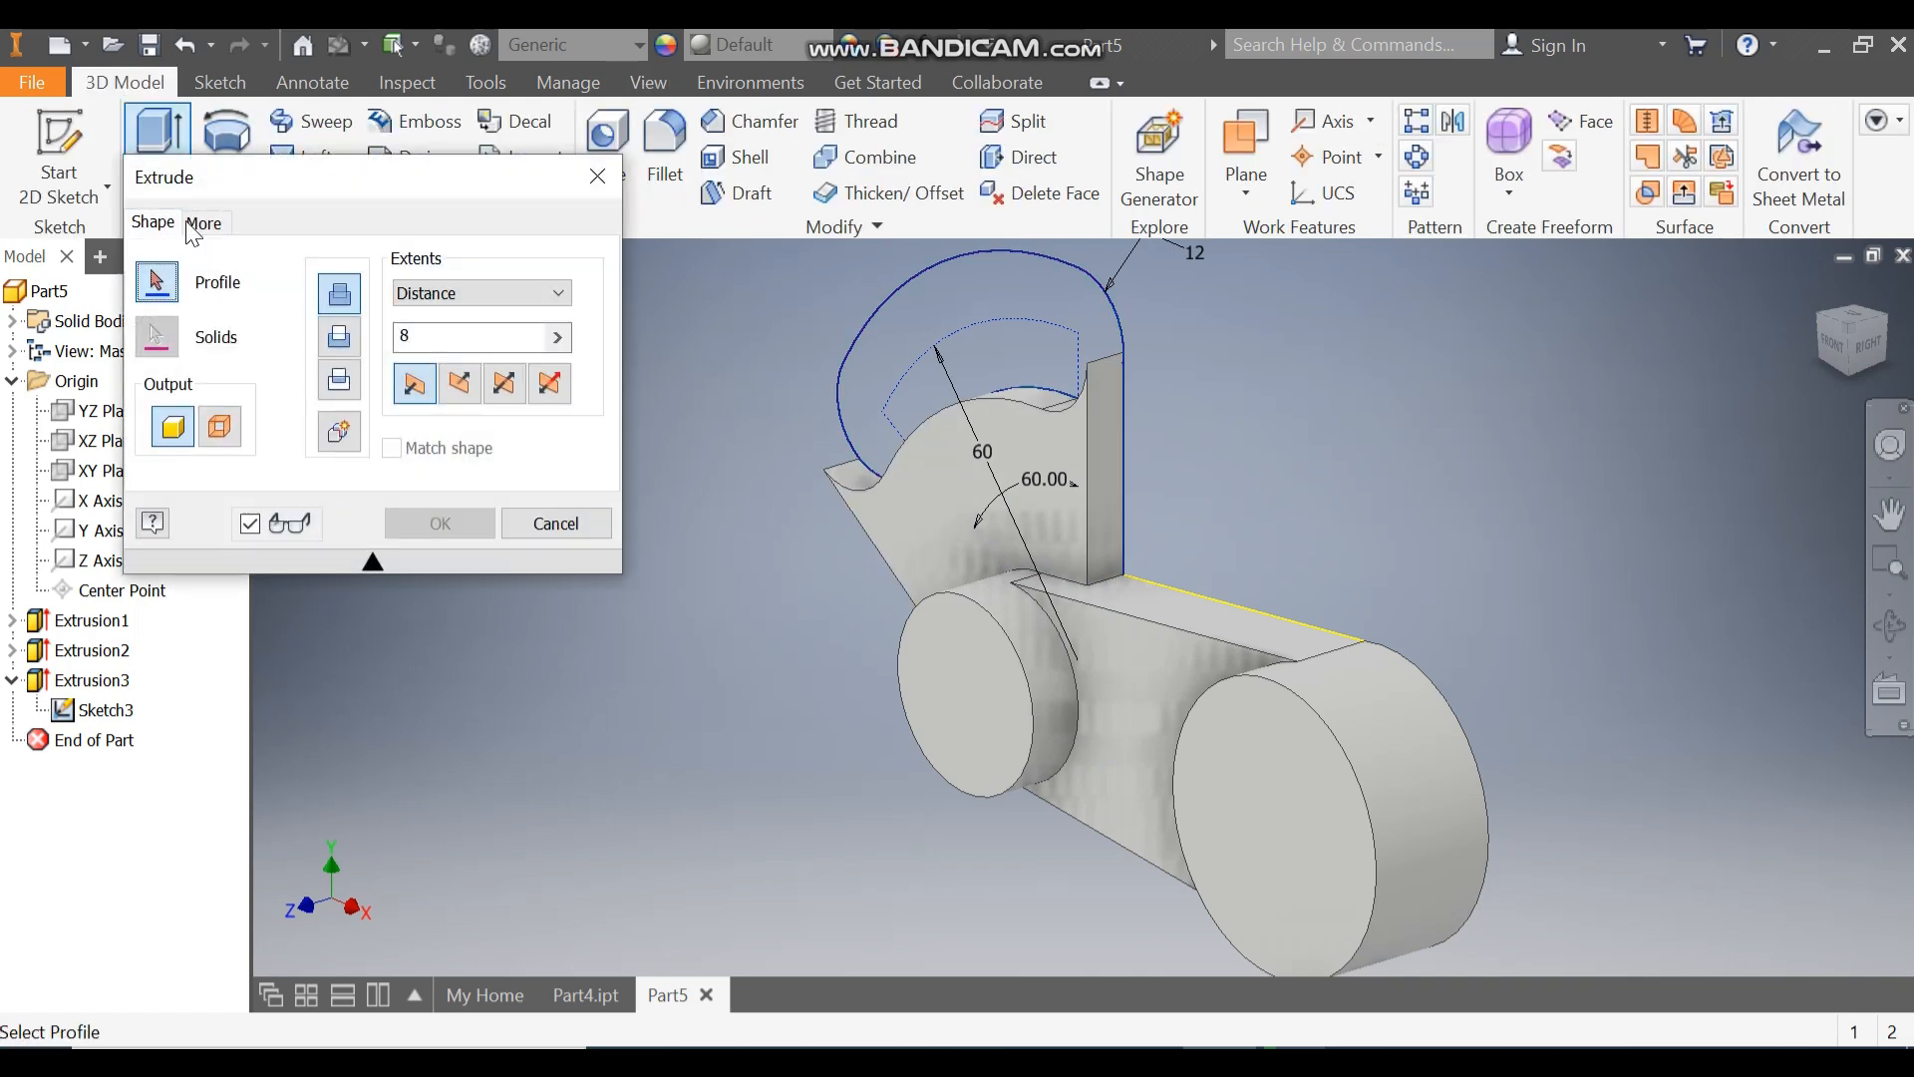
pyautogui.click(932, 311)
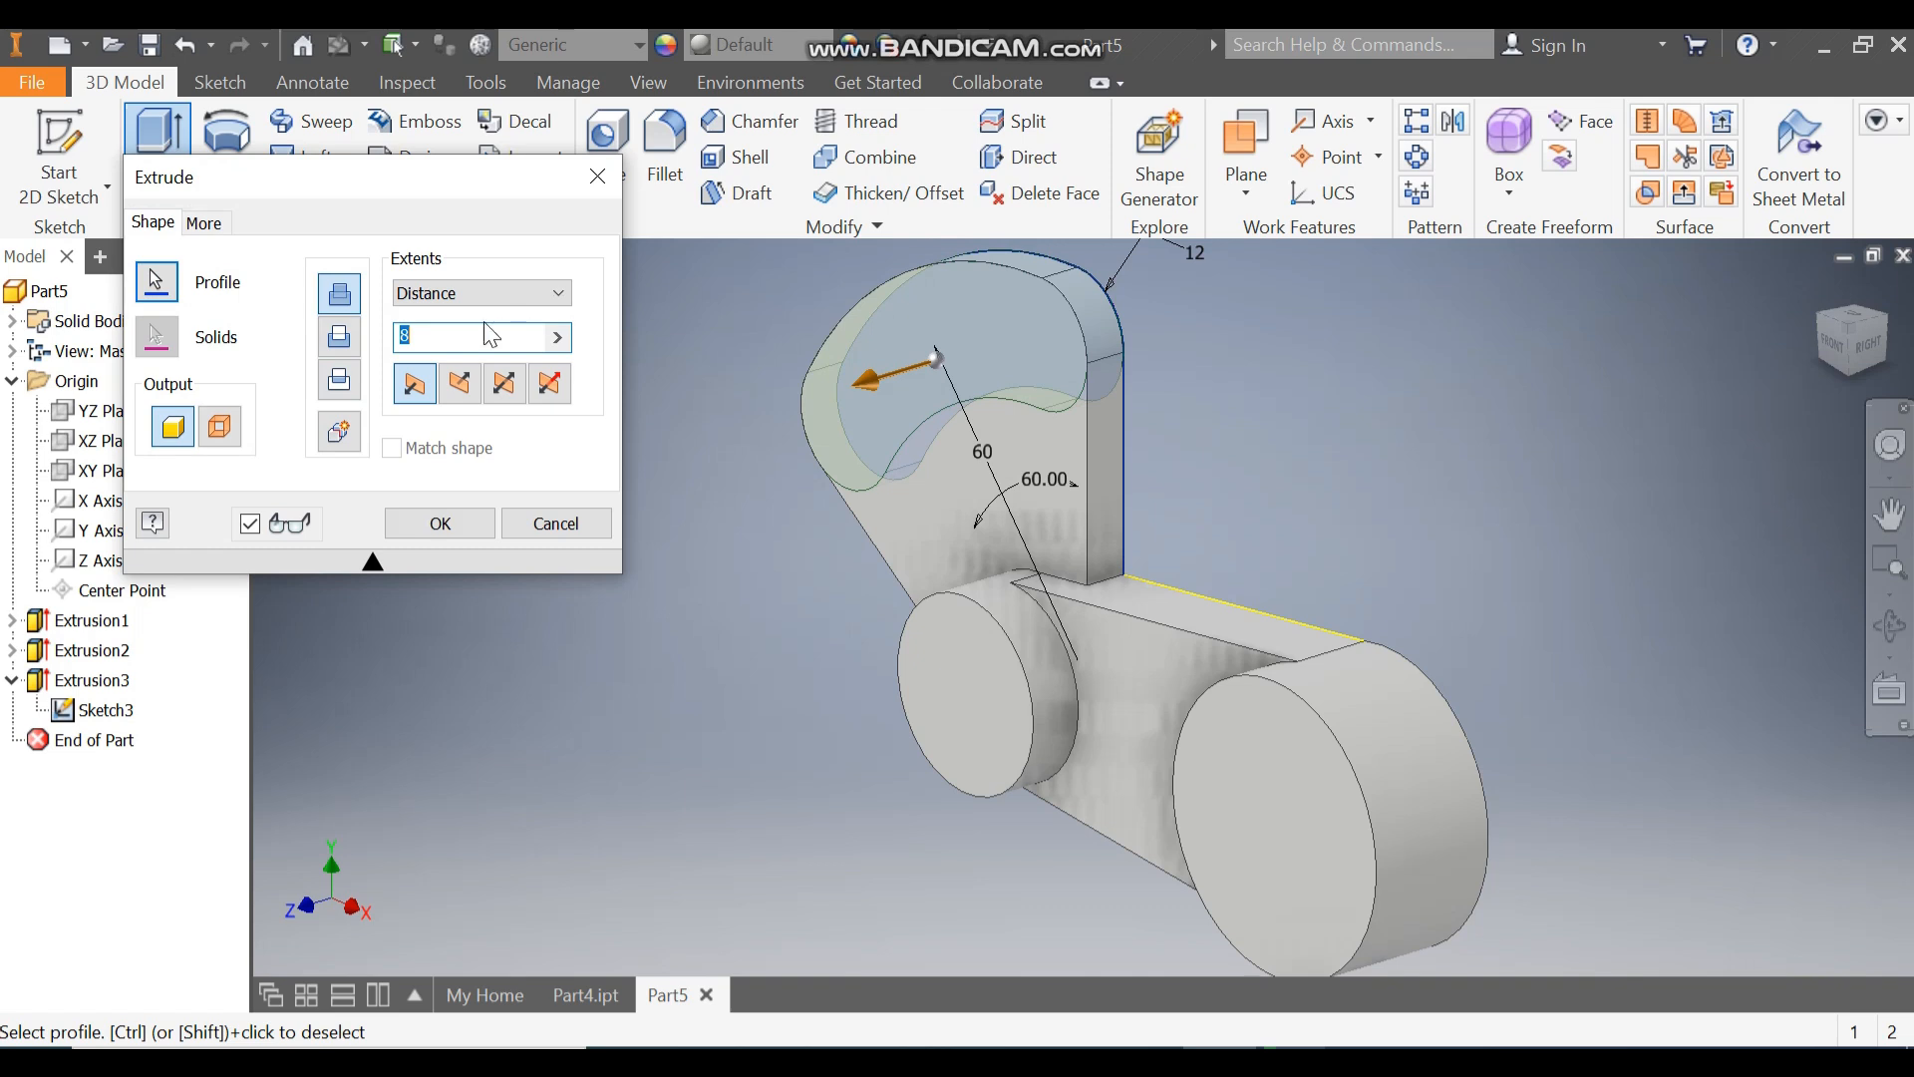
pyautogui.write('13')
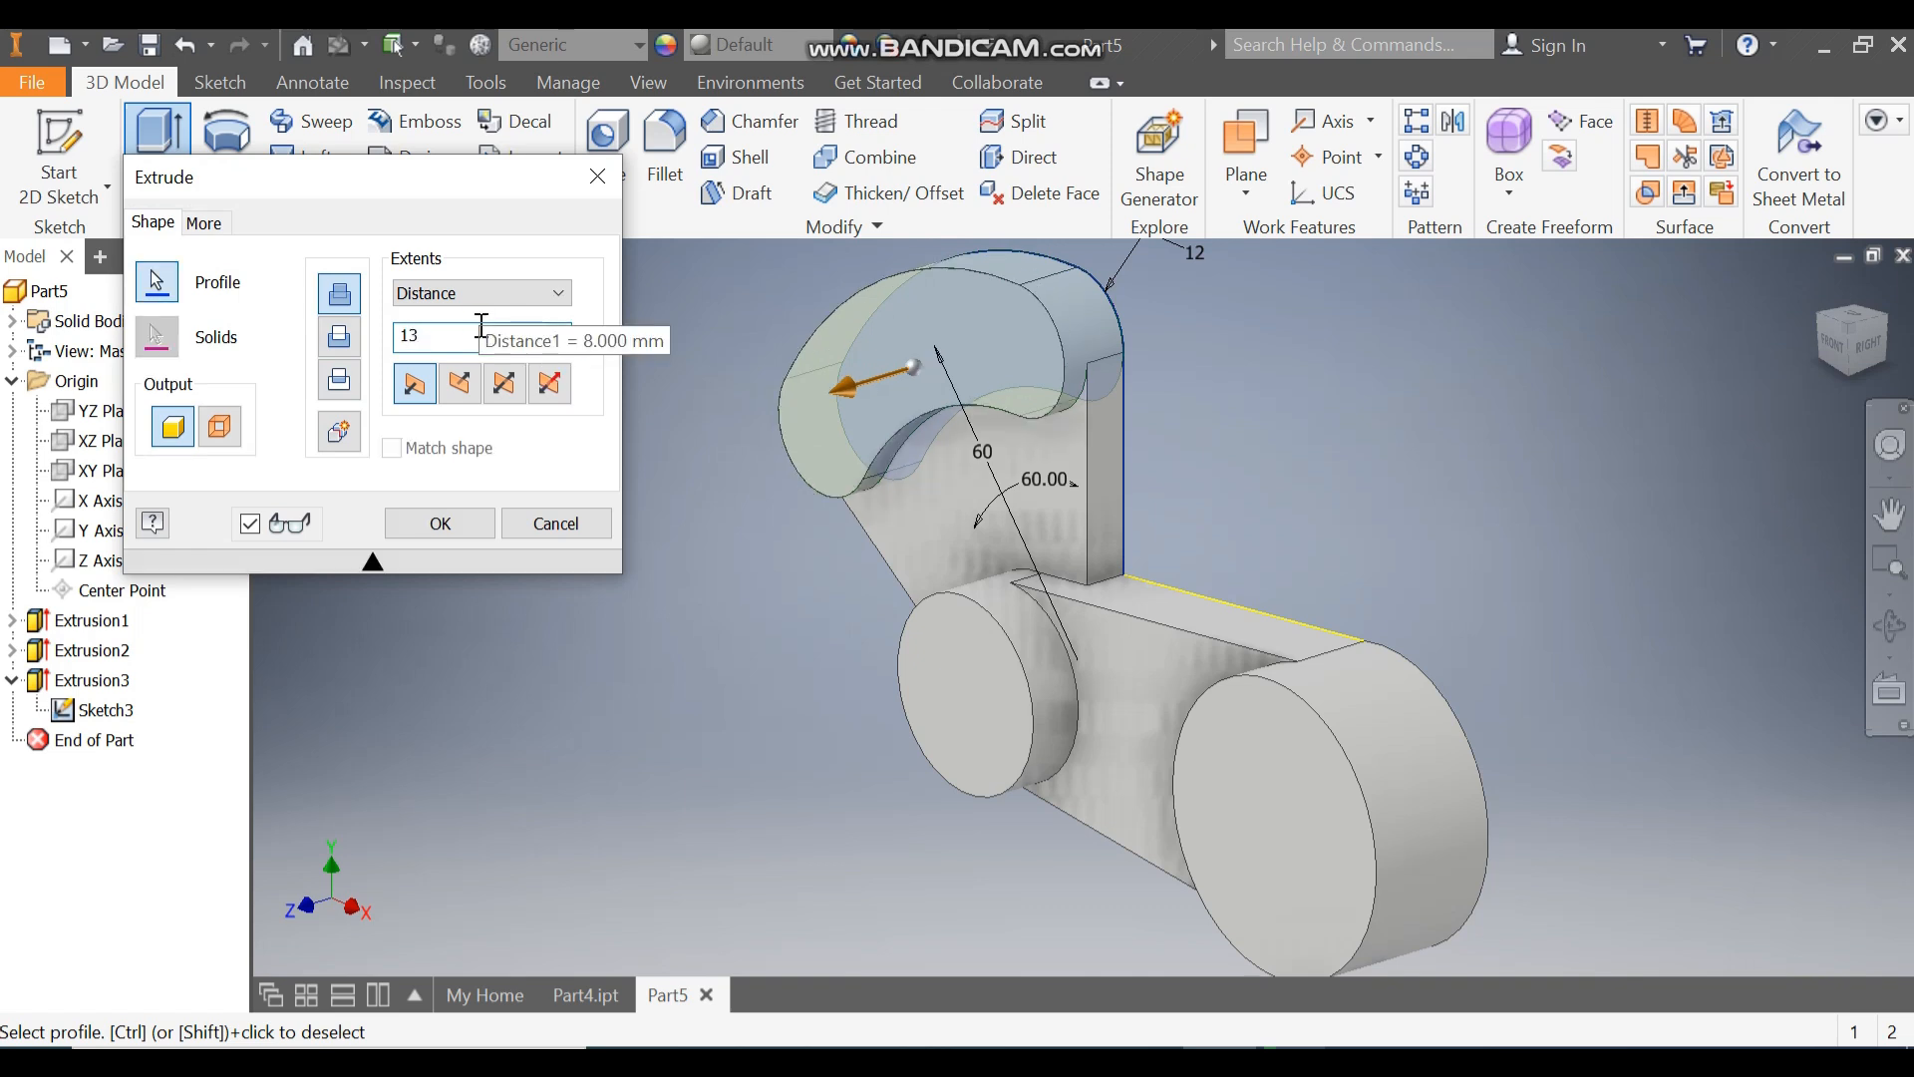
pyautogui.click(475, 529)
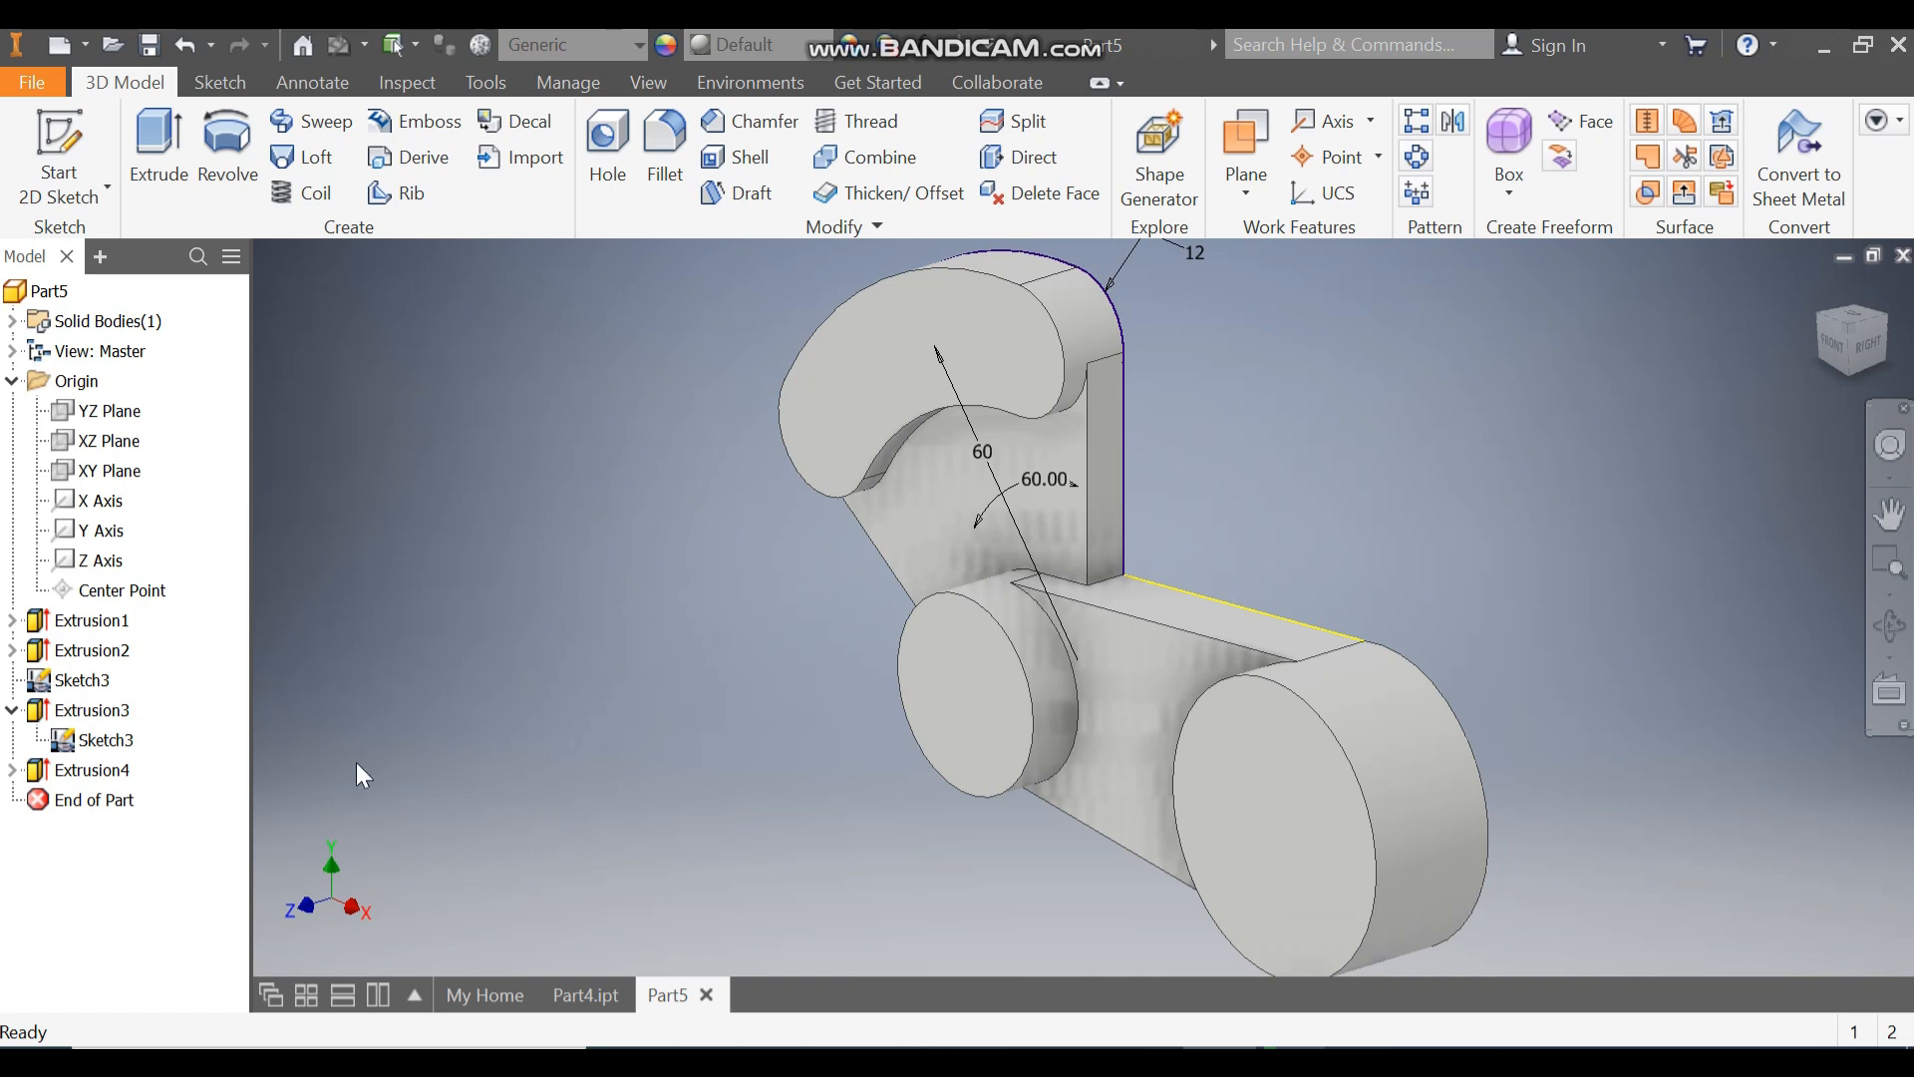
# - Hide Sketch3 and start a new sketch on the front face of the arc-shaped arm head
pyautogui.click(110, 747)
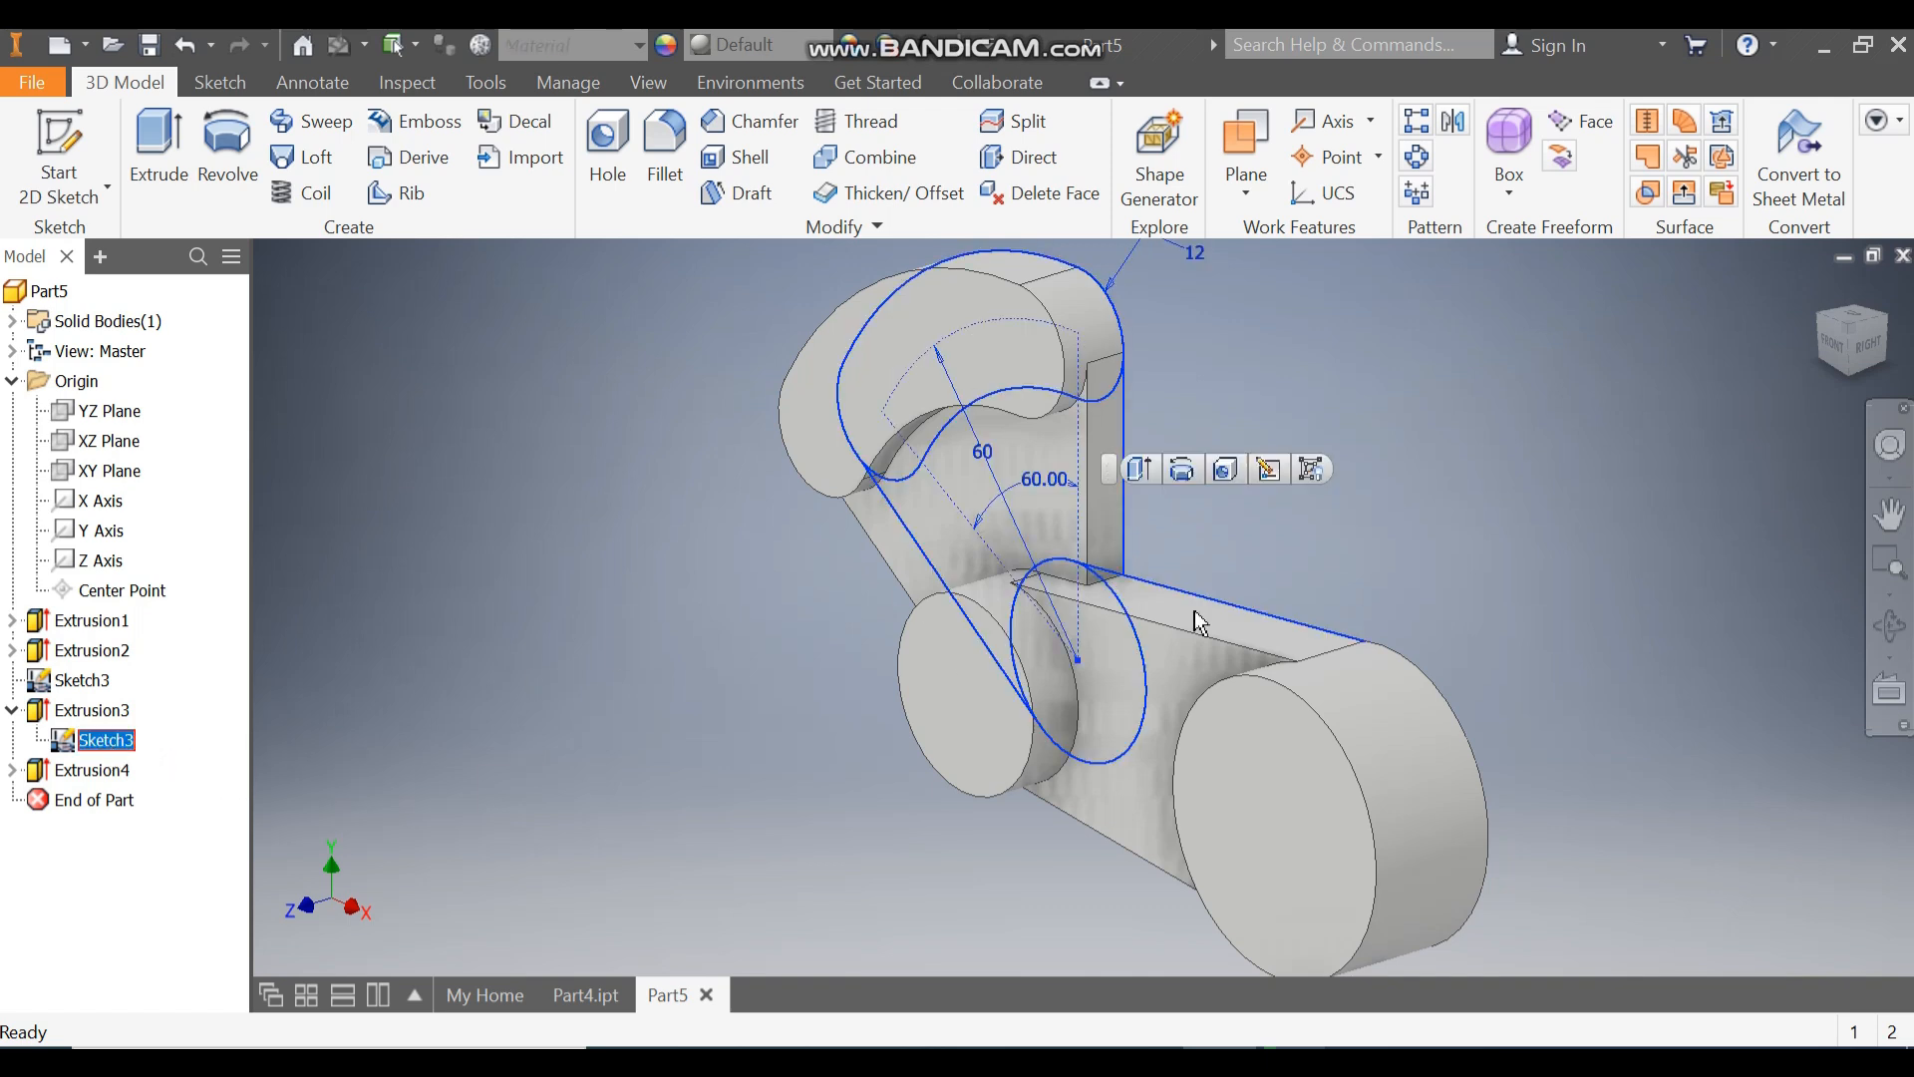
pyautogui.click(1310, 471)
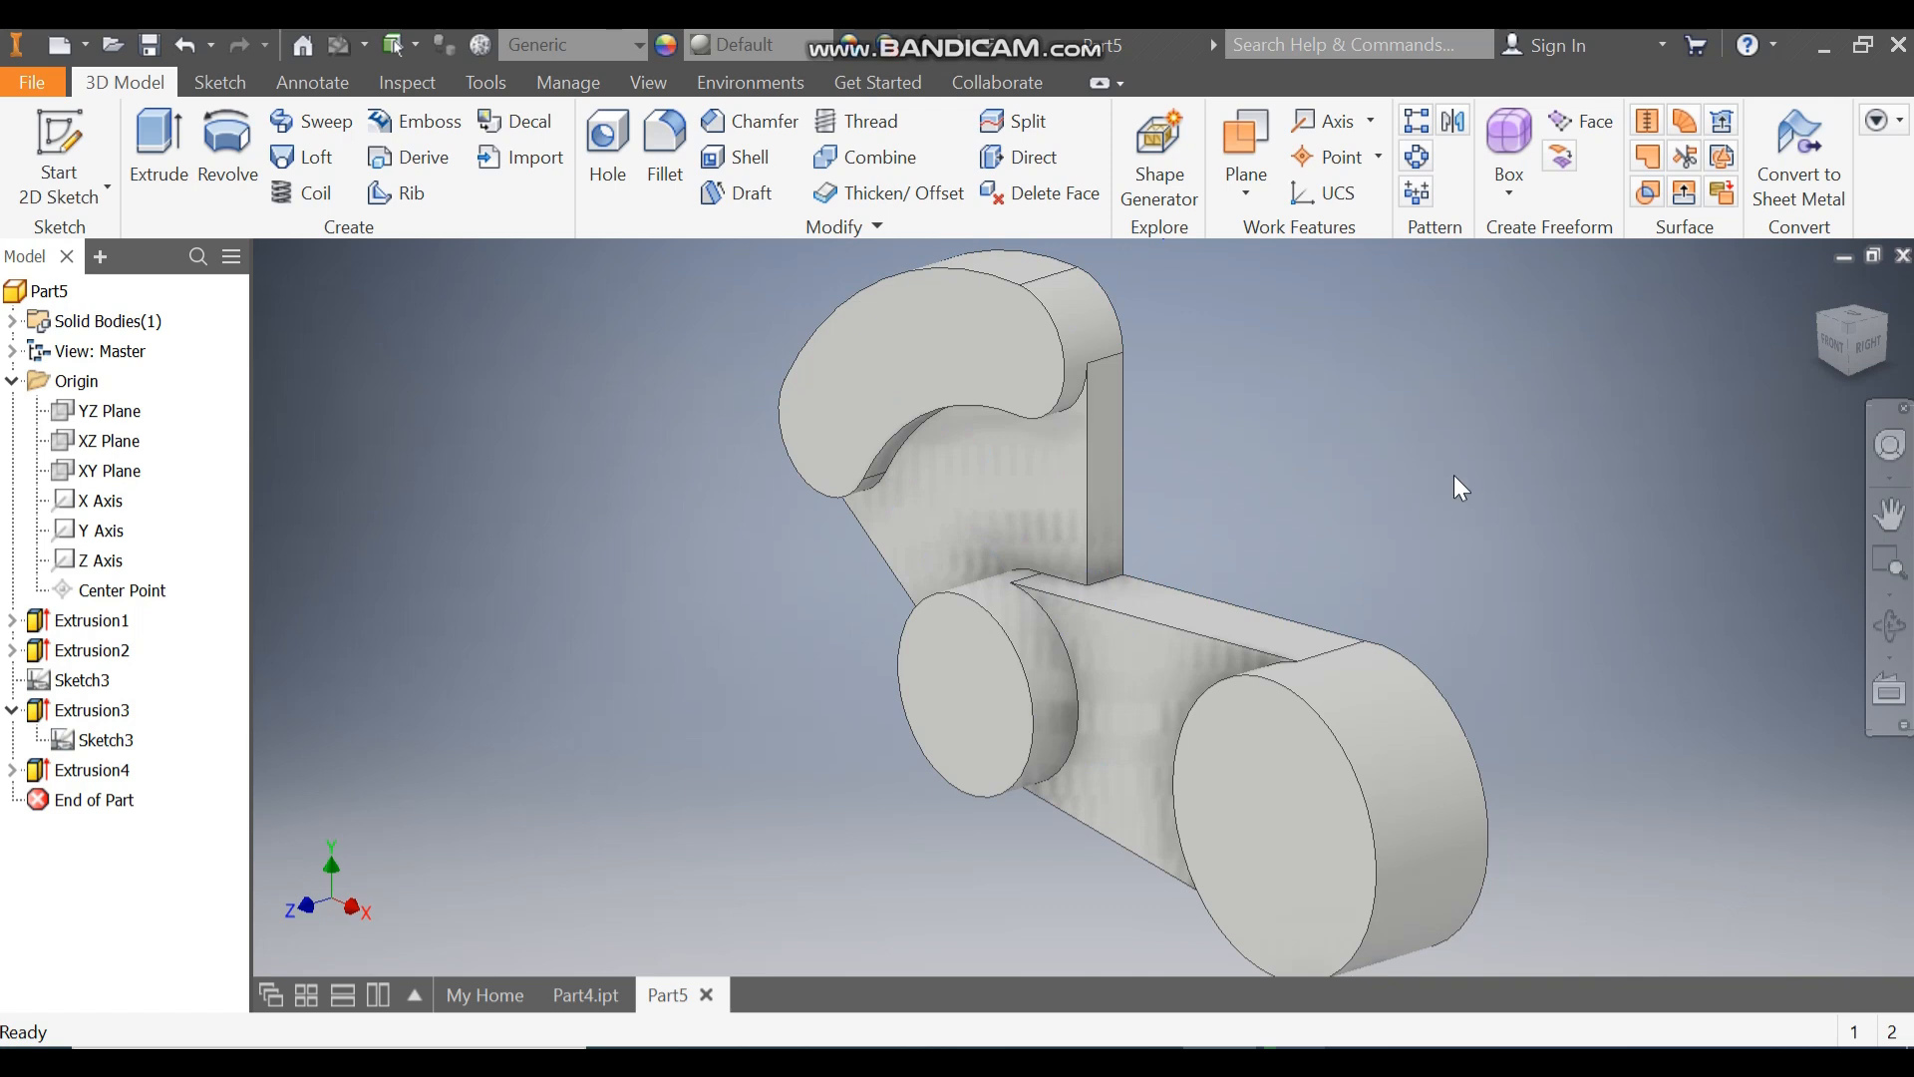
pyautogui.click(914, 345)
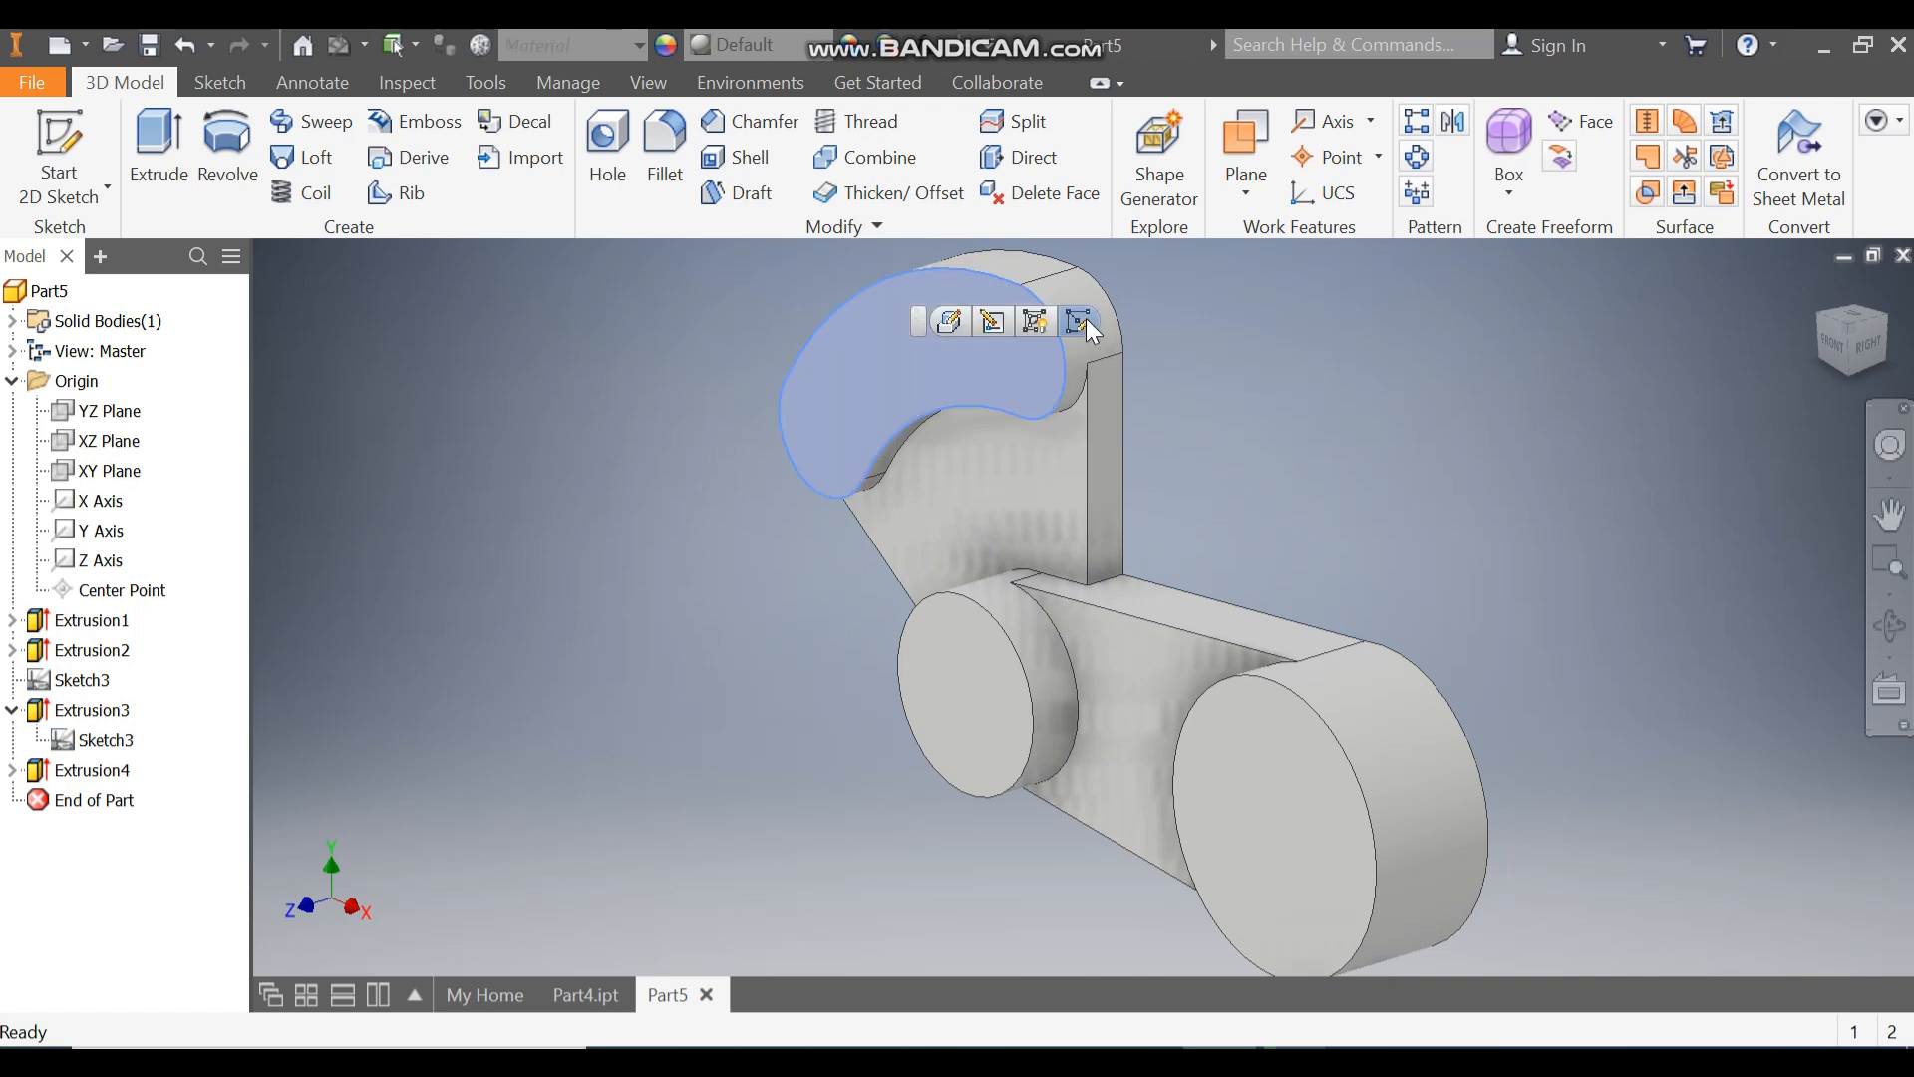
pyautogui.press('s')
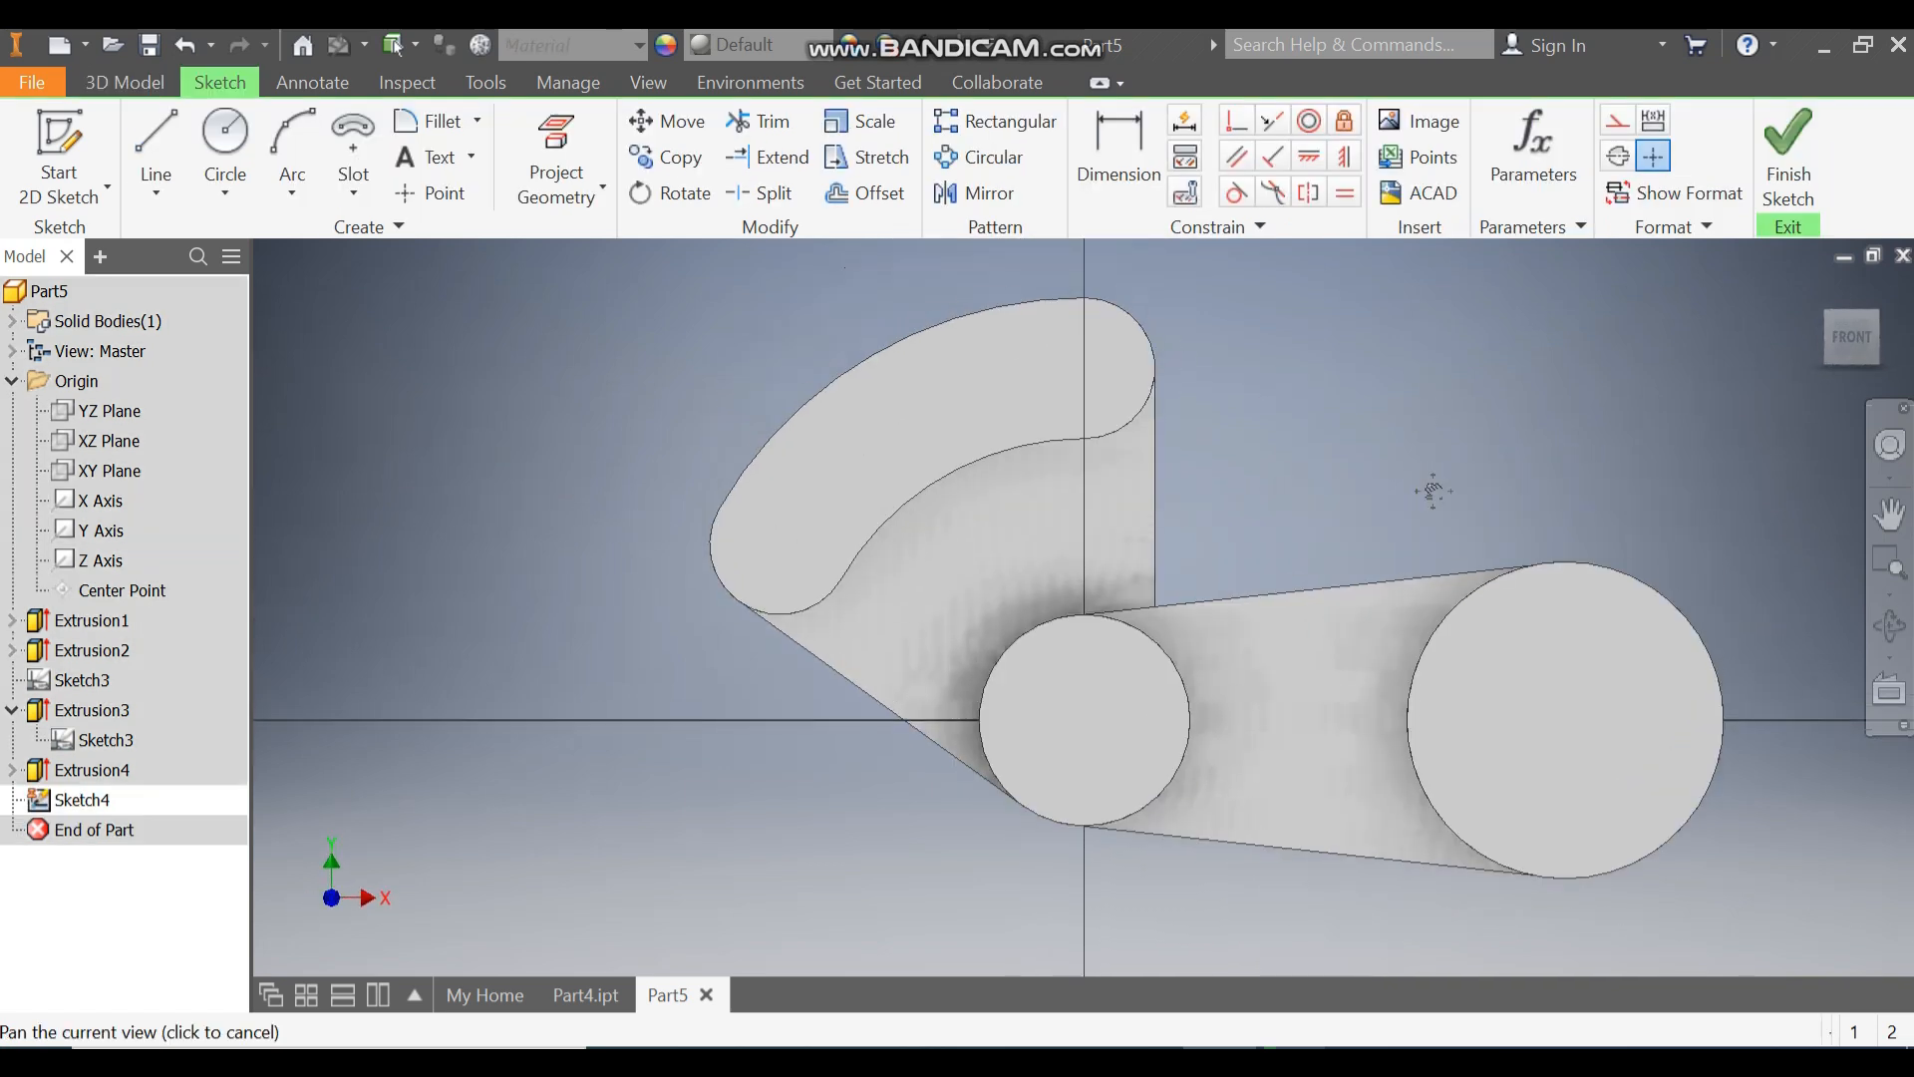
# - Draw a centre point arc slot inside the arm head's outline, with its arc centred on the origin
pyautogui.click(345, 177)
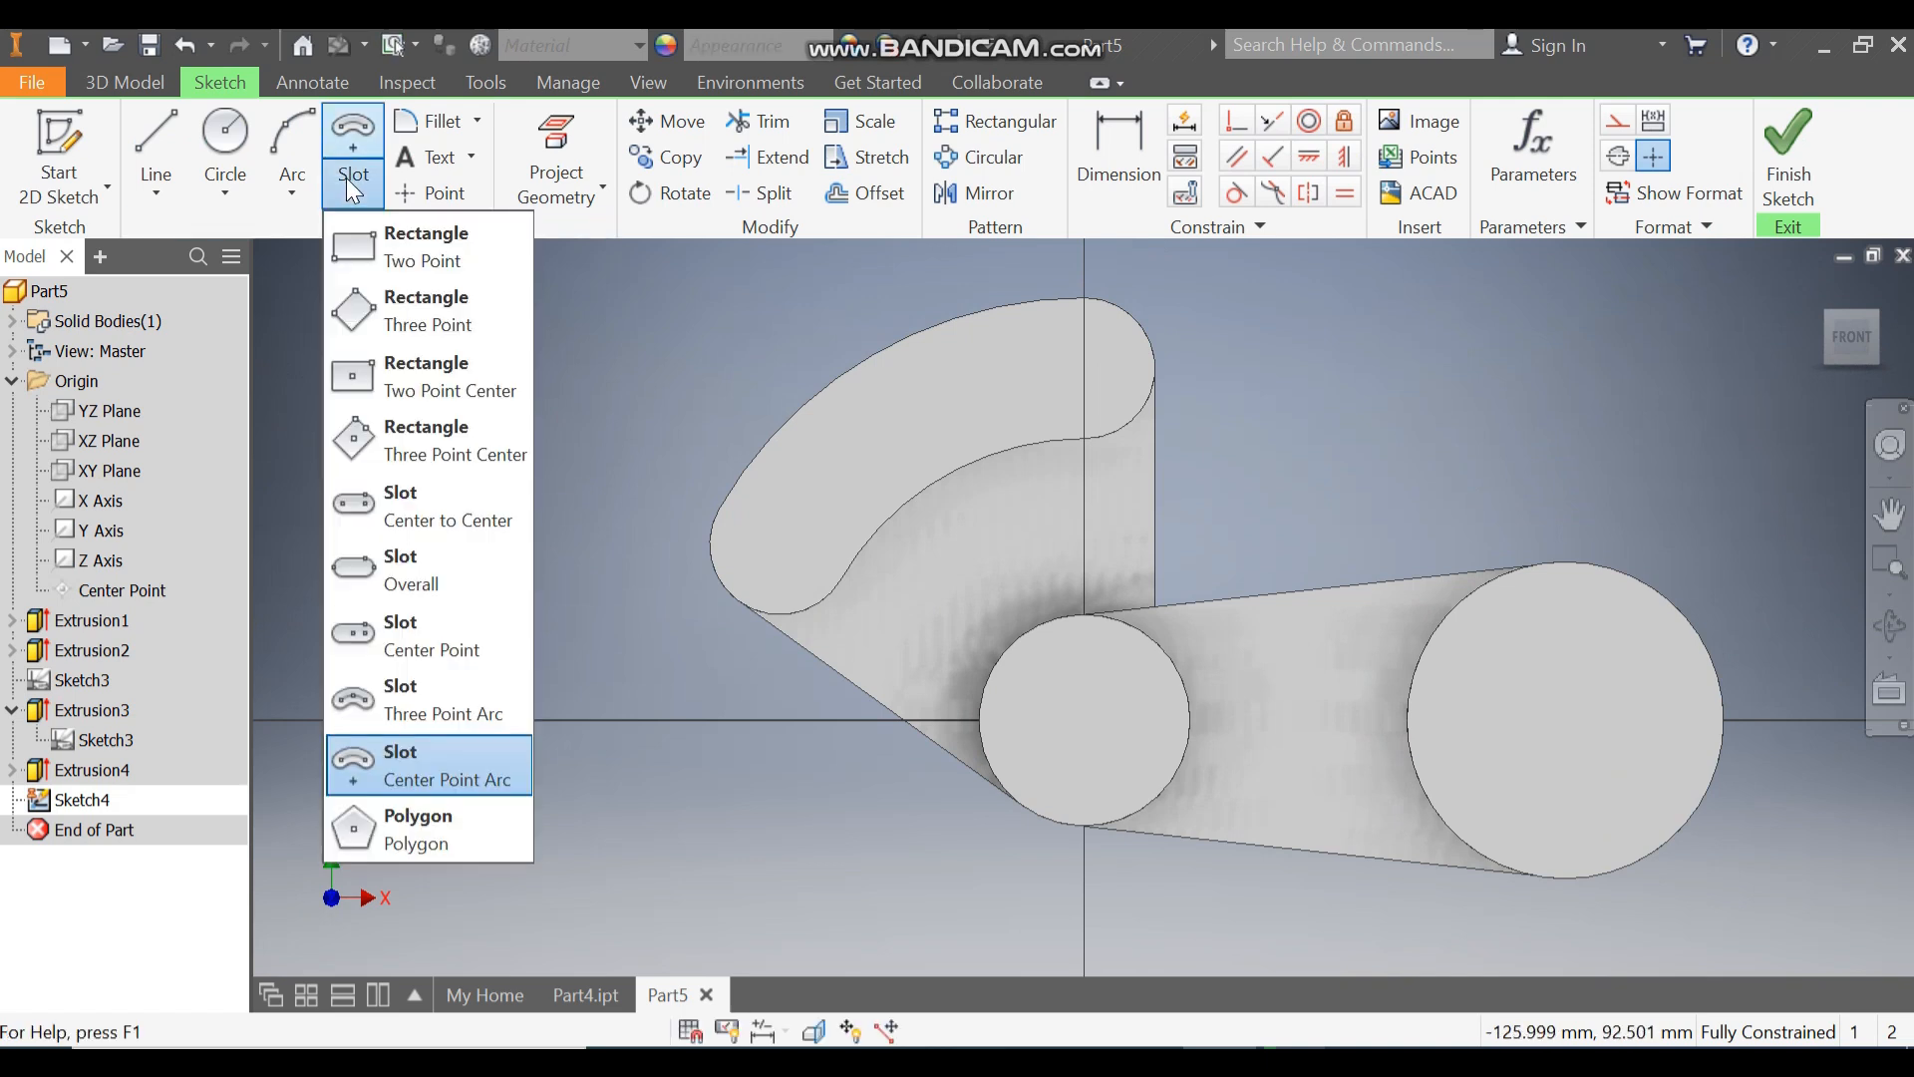
pyautogui.click(442, 769)
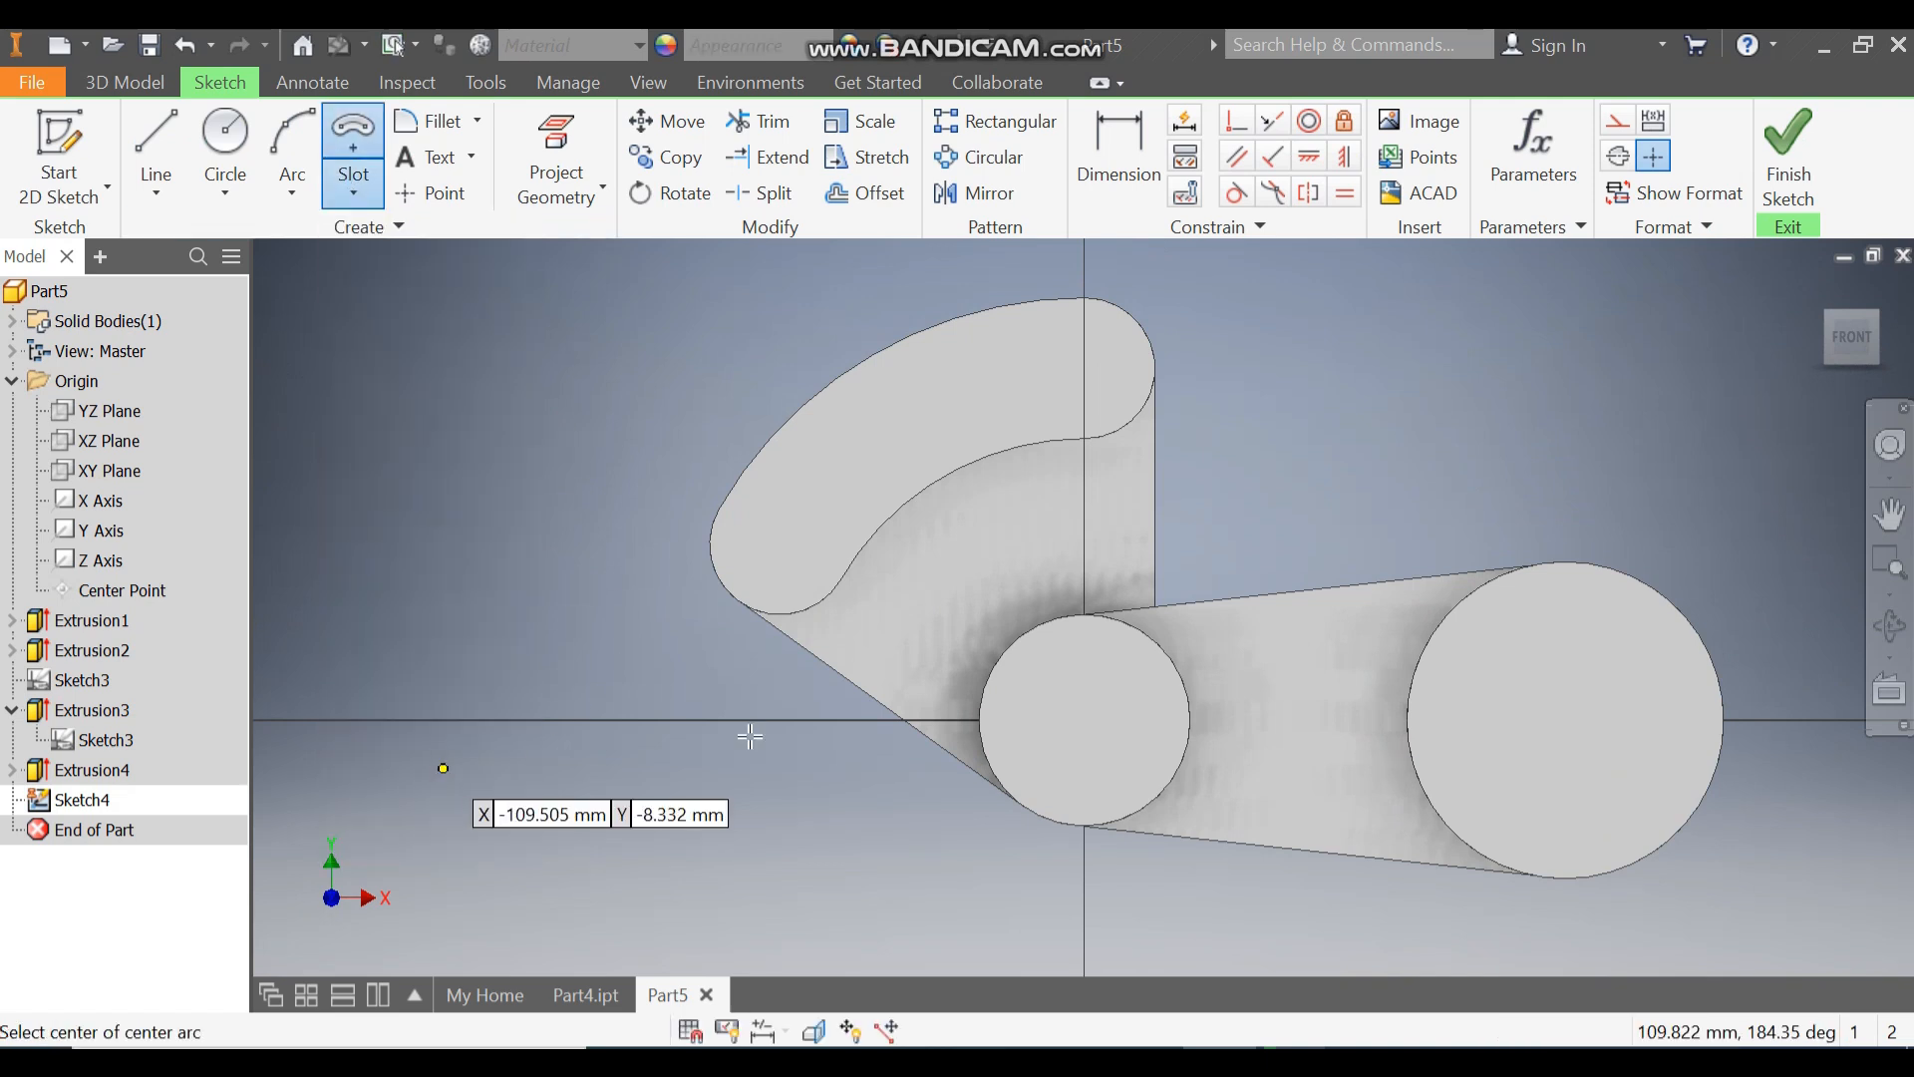
pyautogui.click(1084, 719)
pyautogui.click(771, 546)
pyautogui.click(1082, 361)
pyautogui.click(1096, 397)
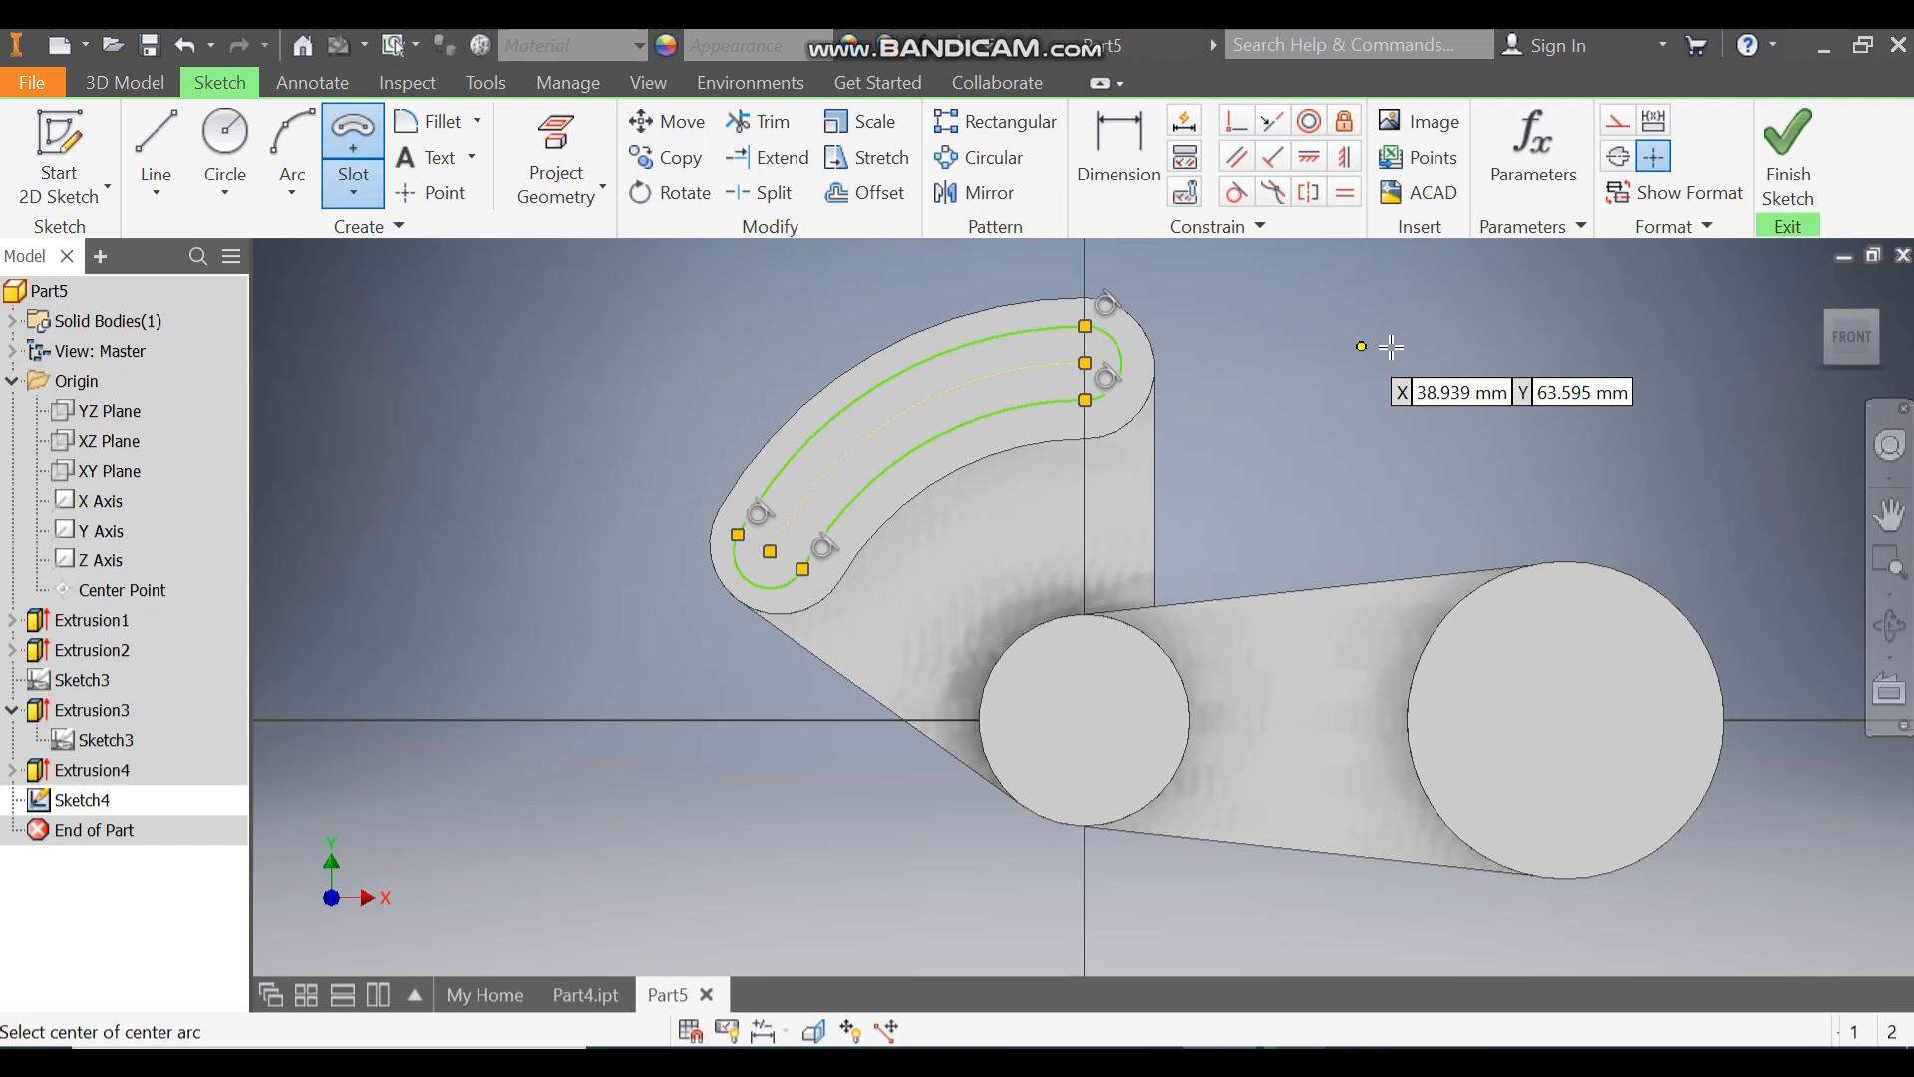
# - Dimension the radius of the new slot's upper end arc as 6 mm
pyautogui.click(1146, 190)
pyautogui.click(1150, 313)
pyautogui.click(1180, 271)
pyautogui.write('6')
pyautogui.press('Return')
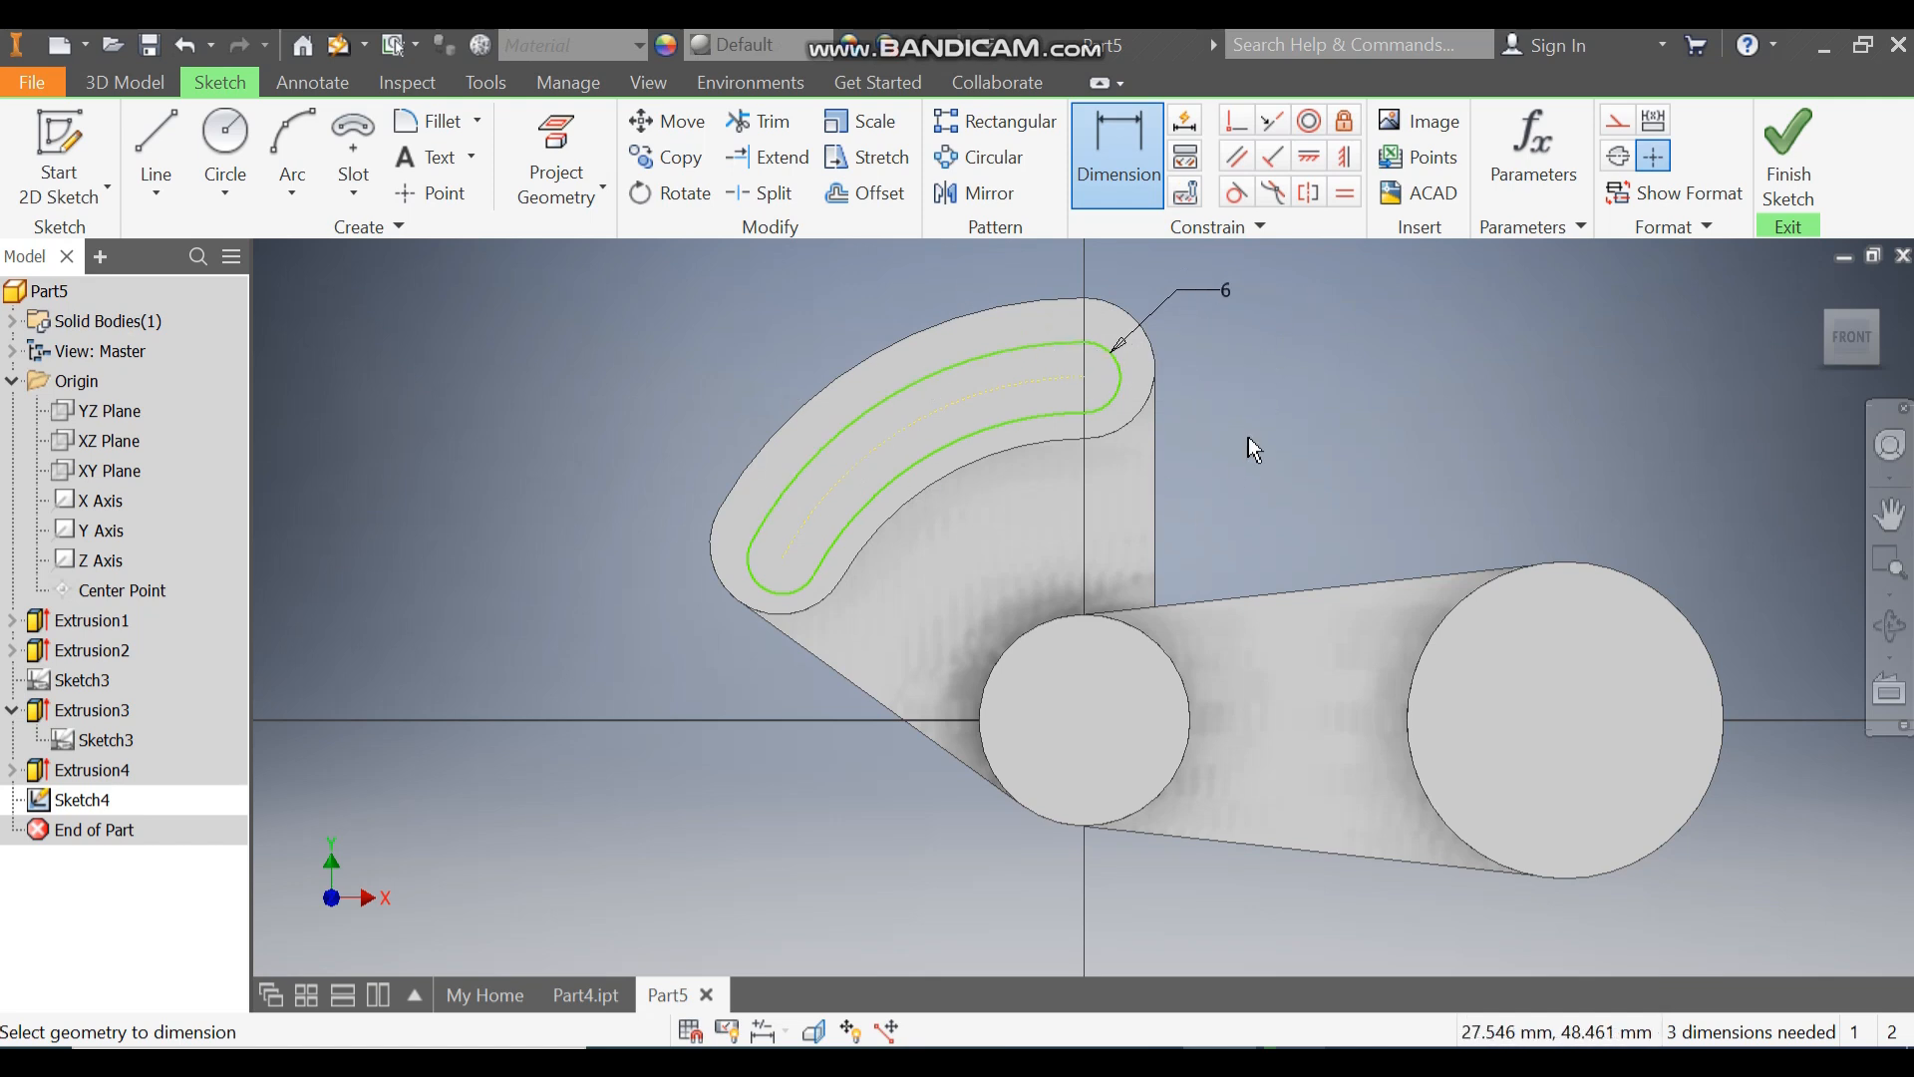
# - Make both end arcs of the slot concentric with the matching end arcs of the arm head's outline
pyautogui.click(1314, 128)
pyautogui.click(1128, 313)
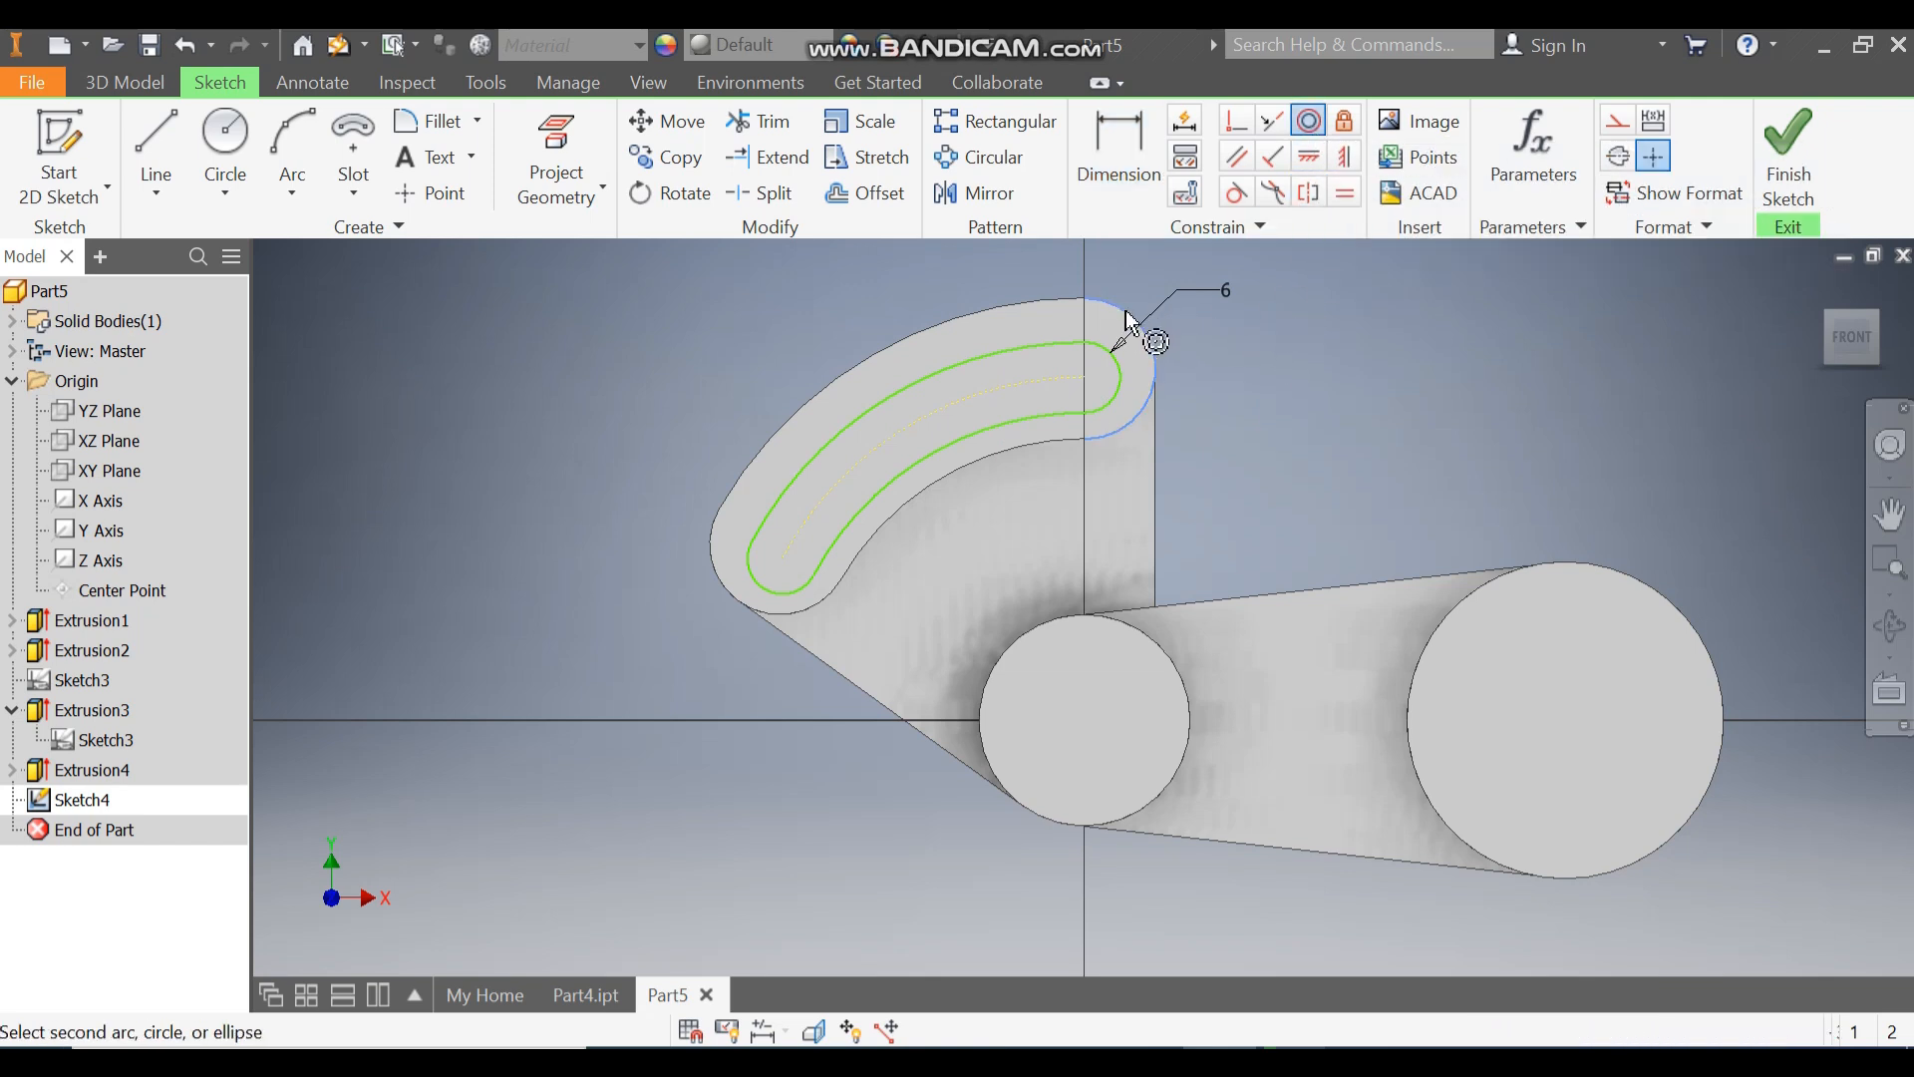
pyautogui.click(1126, 391)
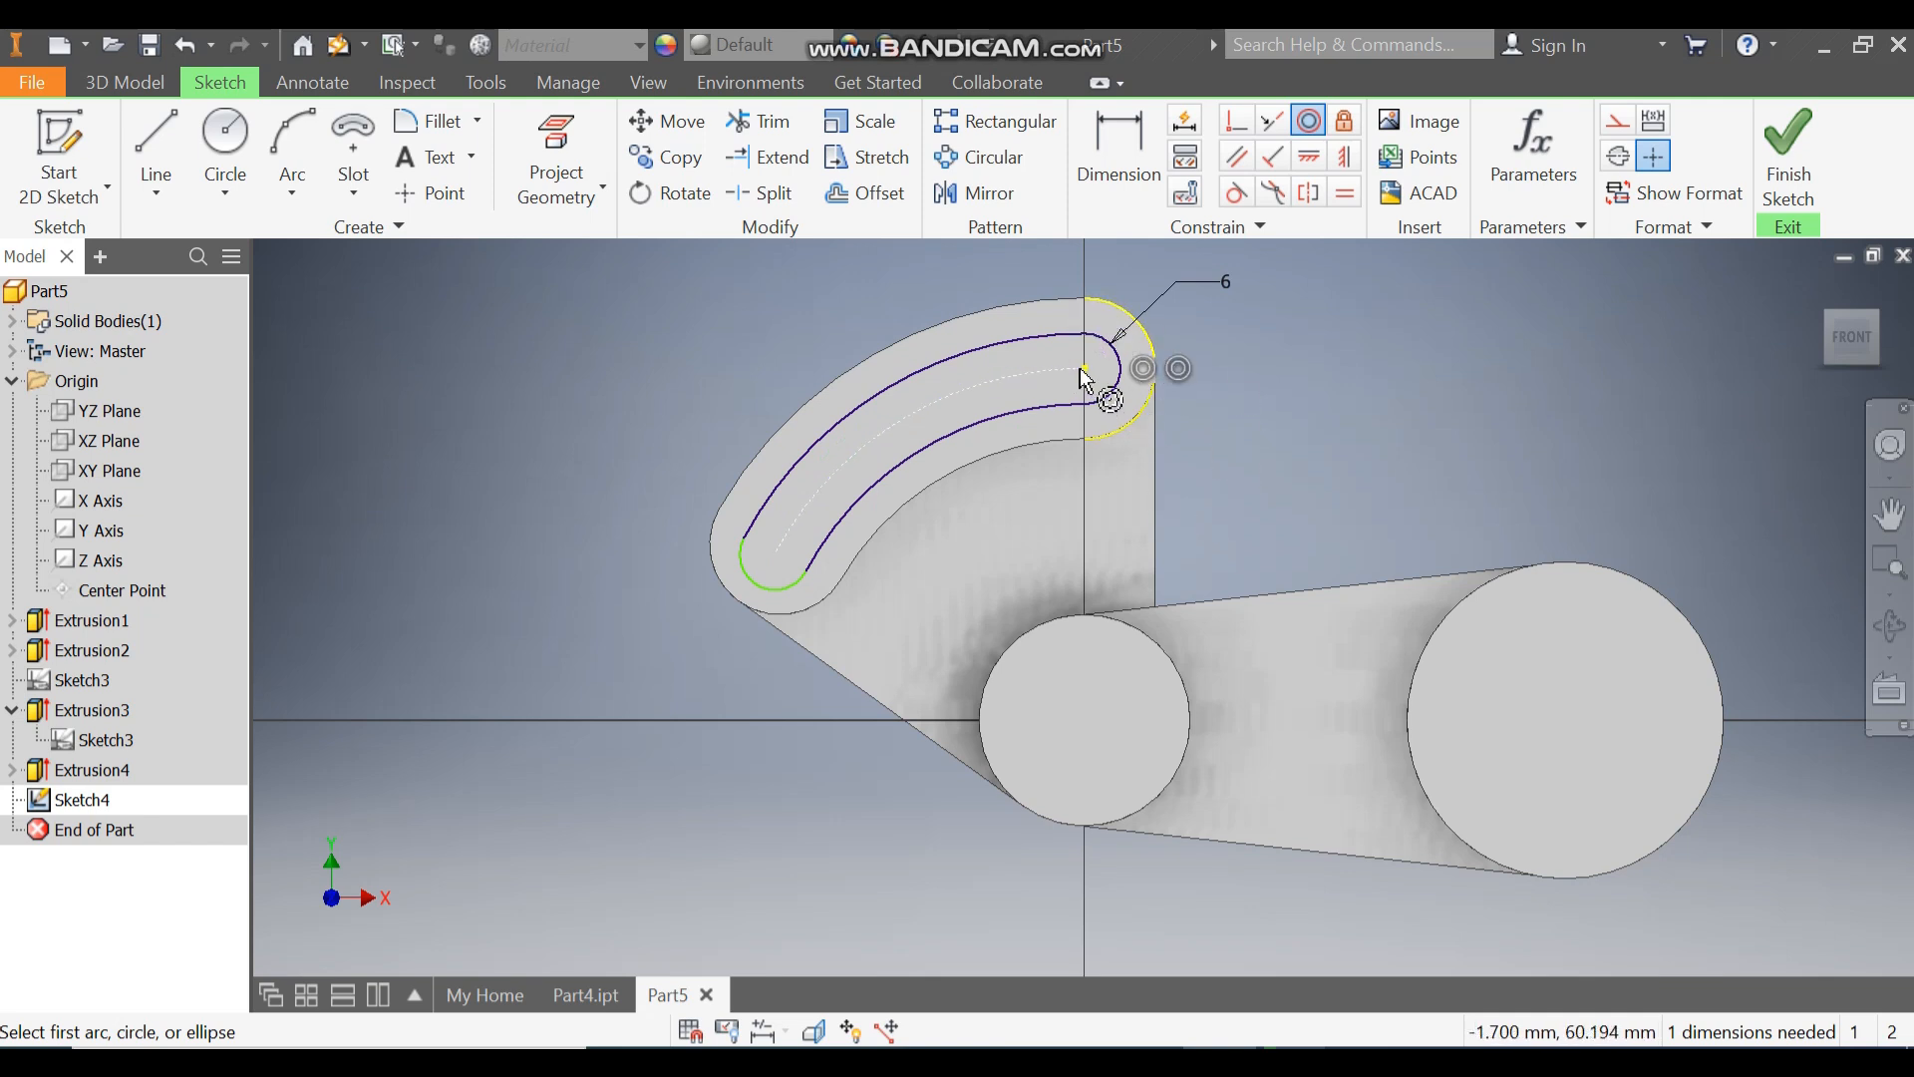
pyautogui.click(728, 595)
pyautogui.click(750, 588)
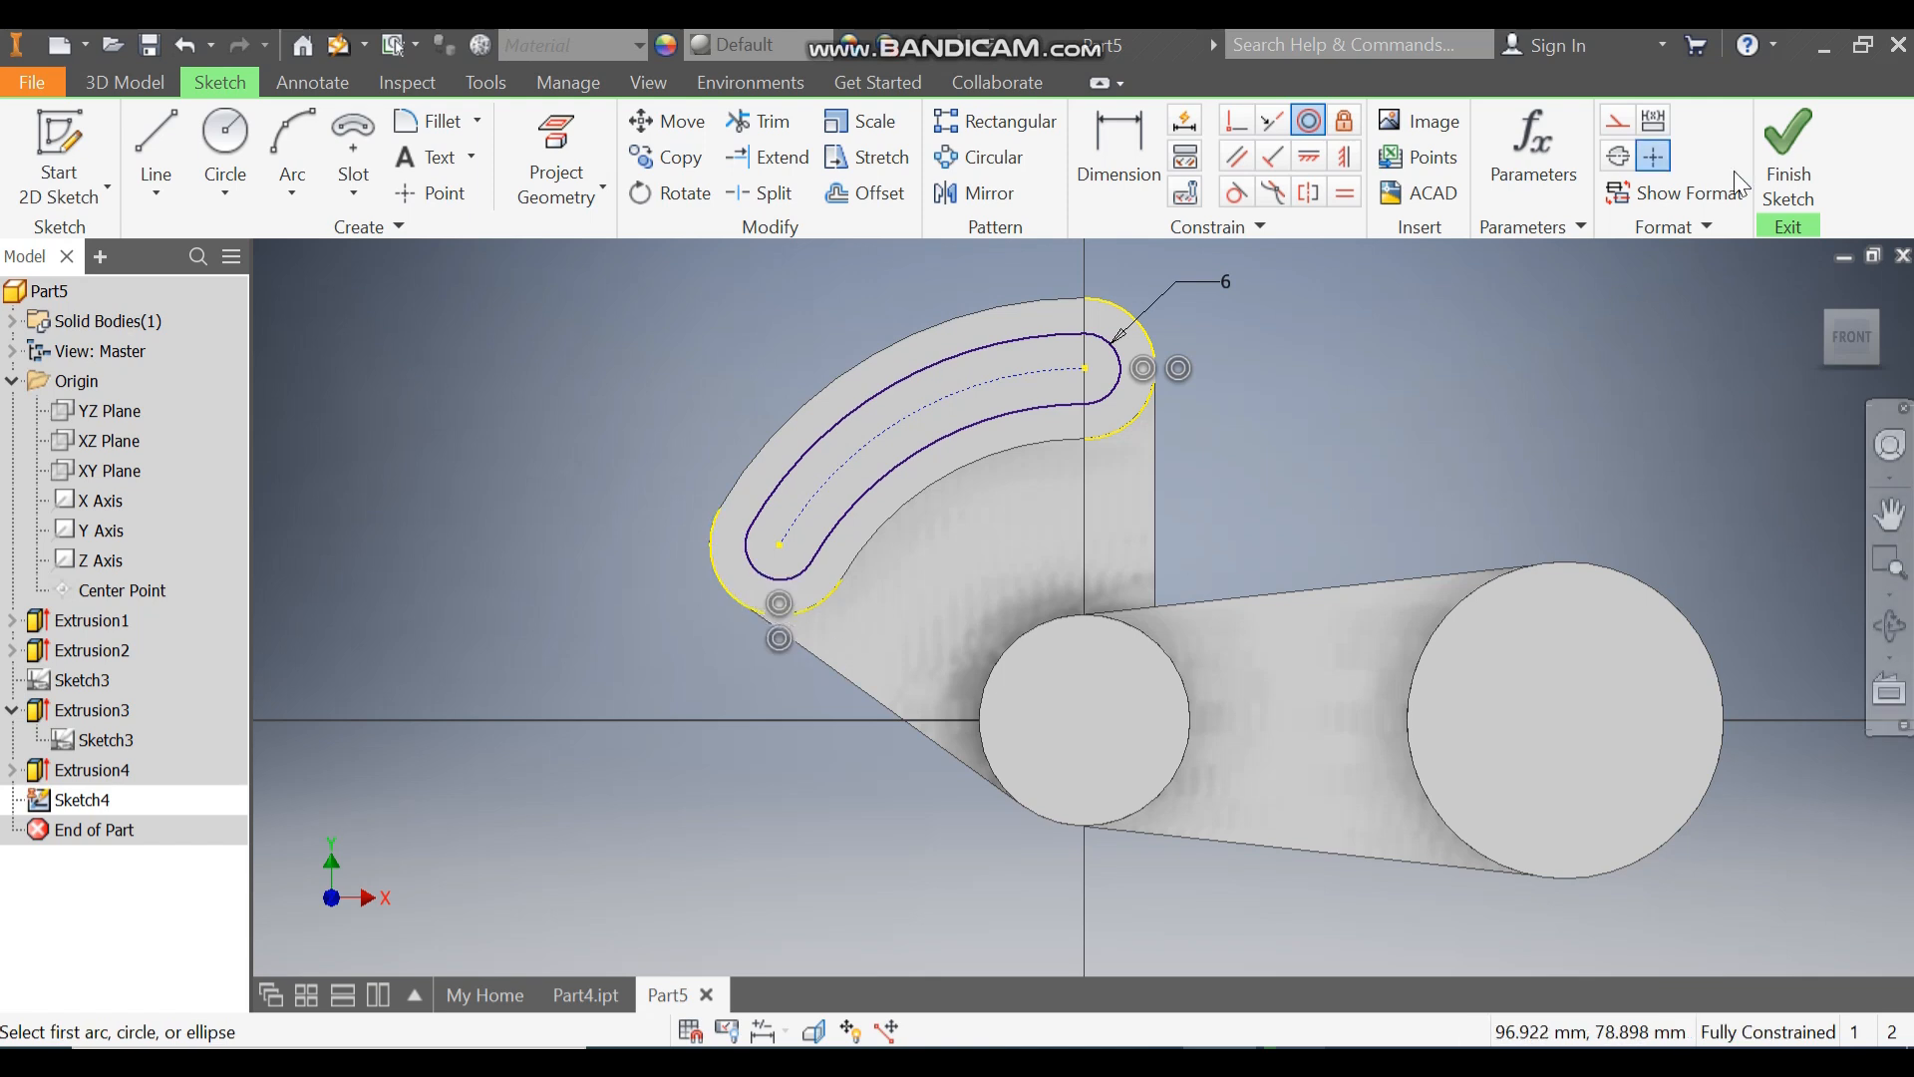
# - Finish the sketch and extrude the slot profile as a 13 mm cut into the arm head
pyautogui.click(1786, 149)
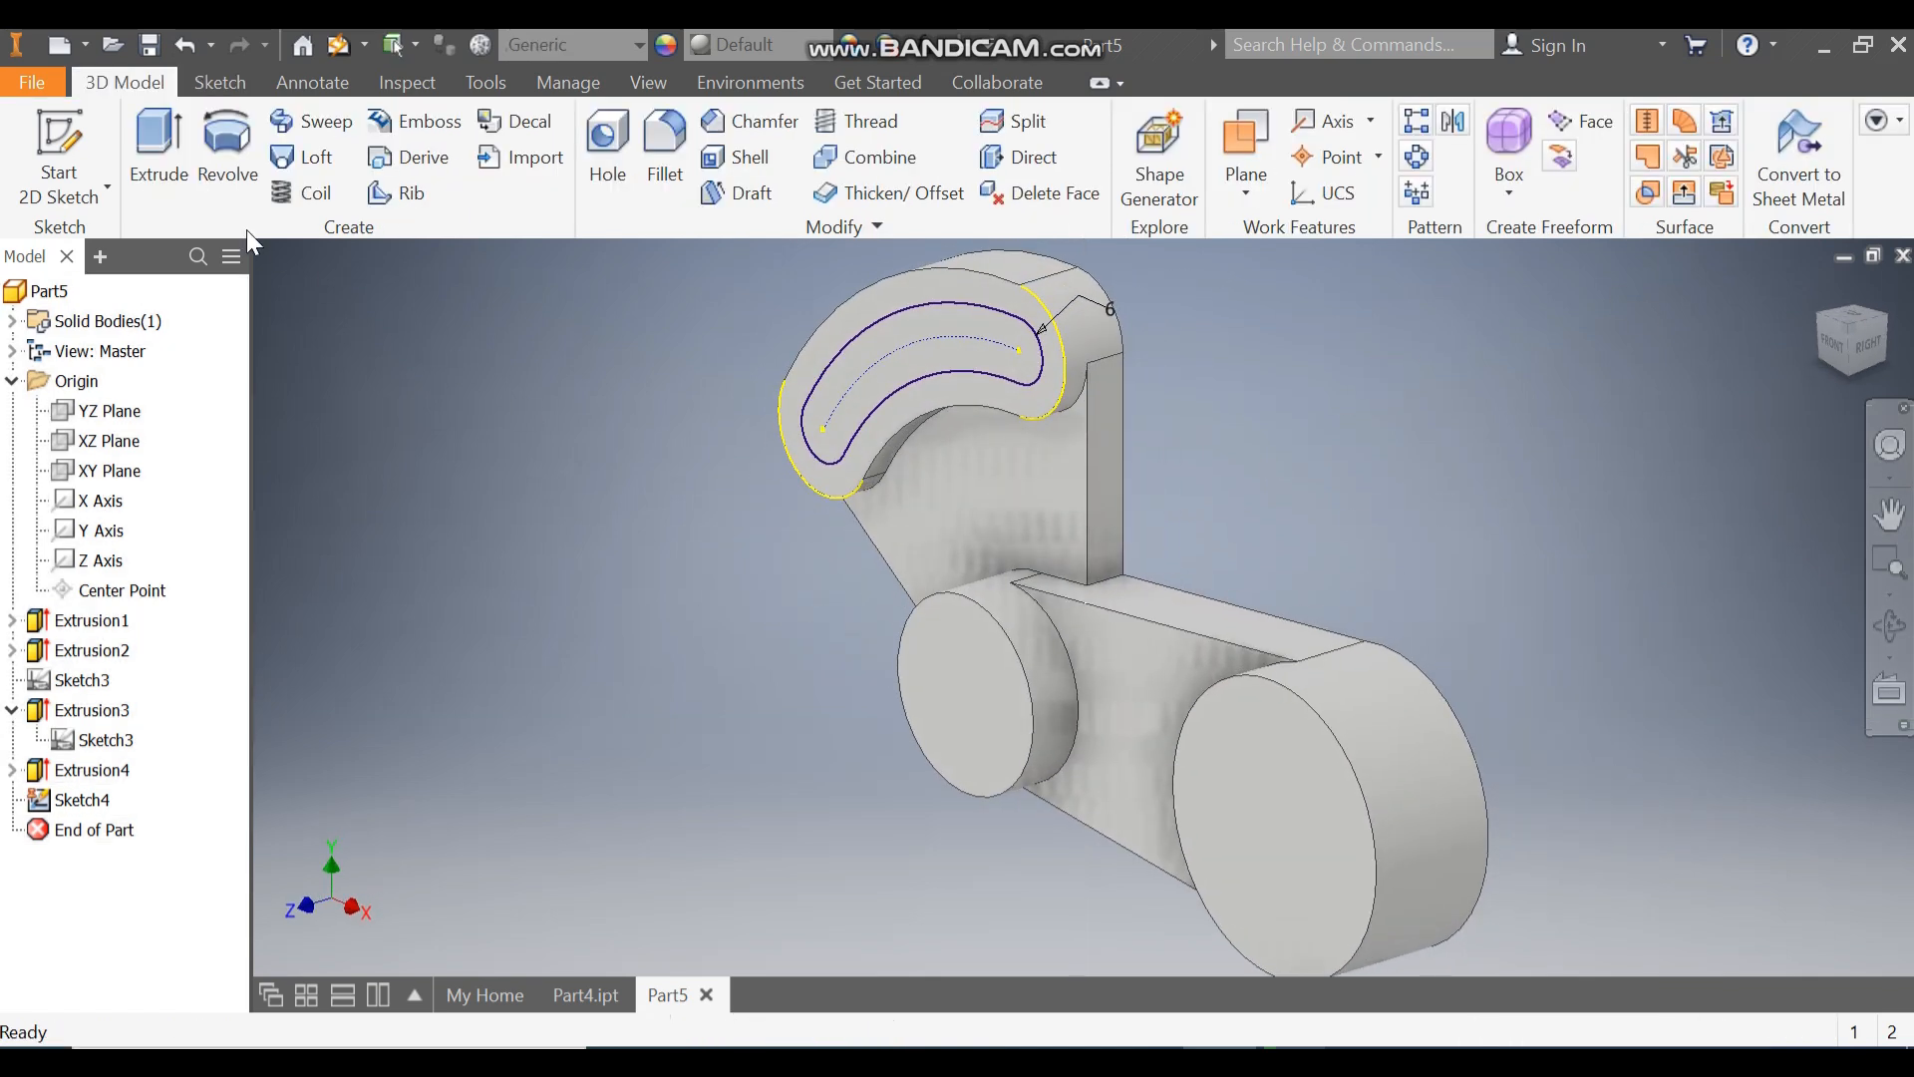
pyautogui.click(171, 150)
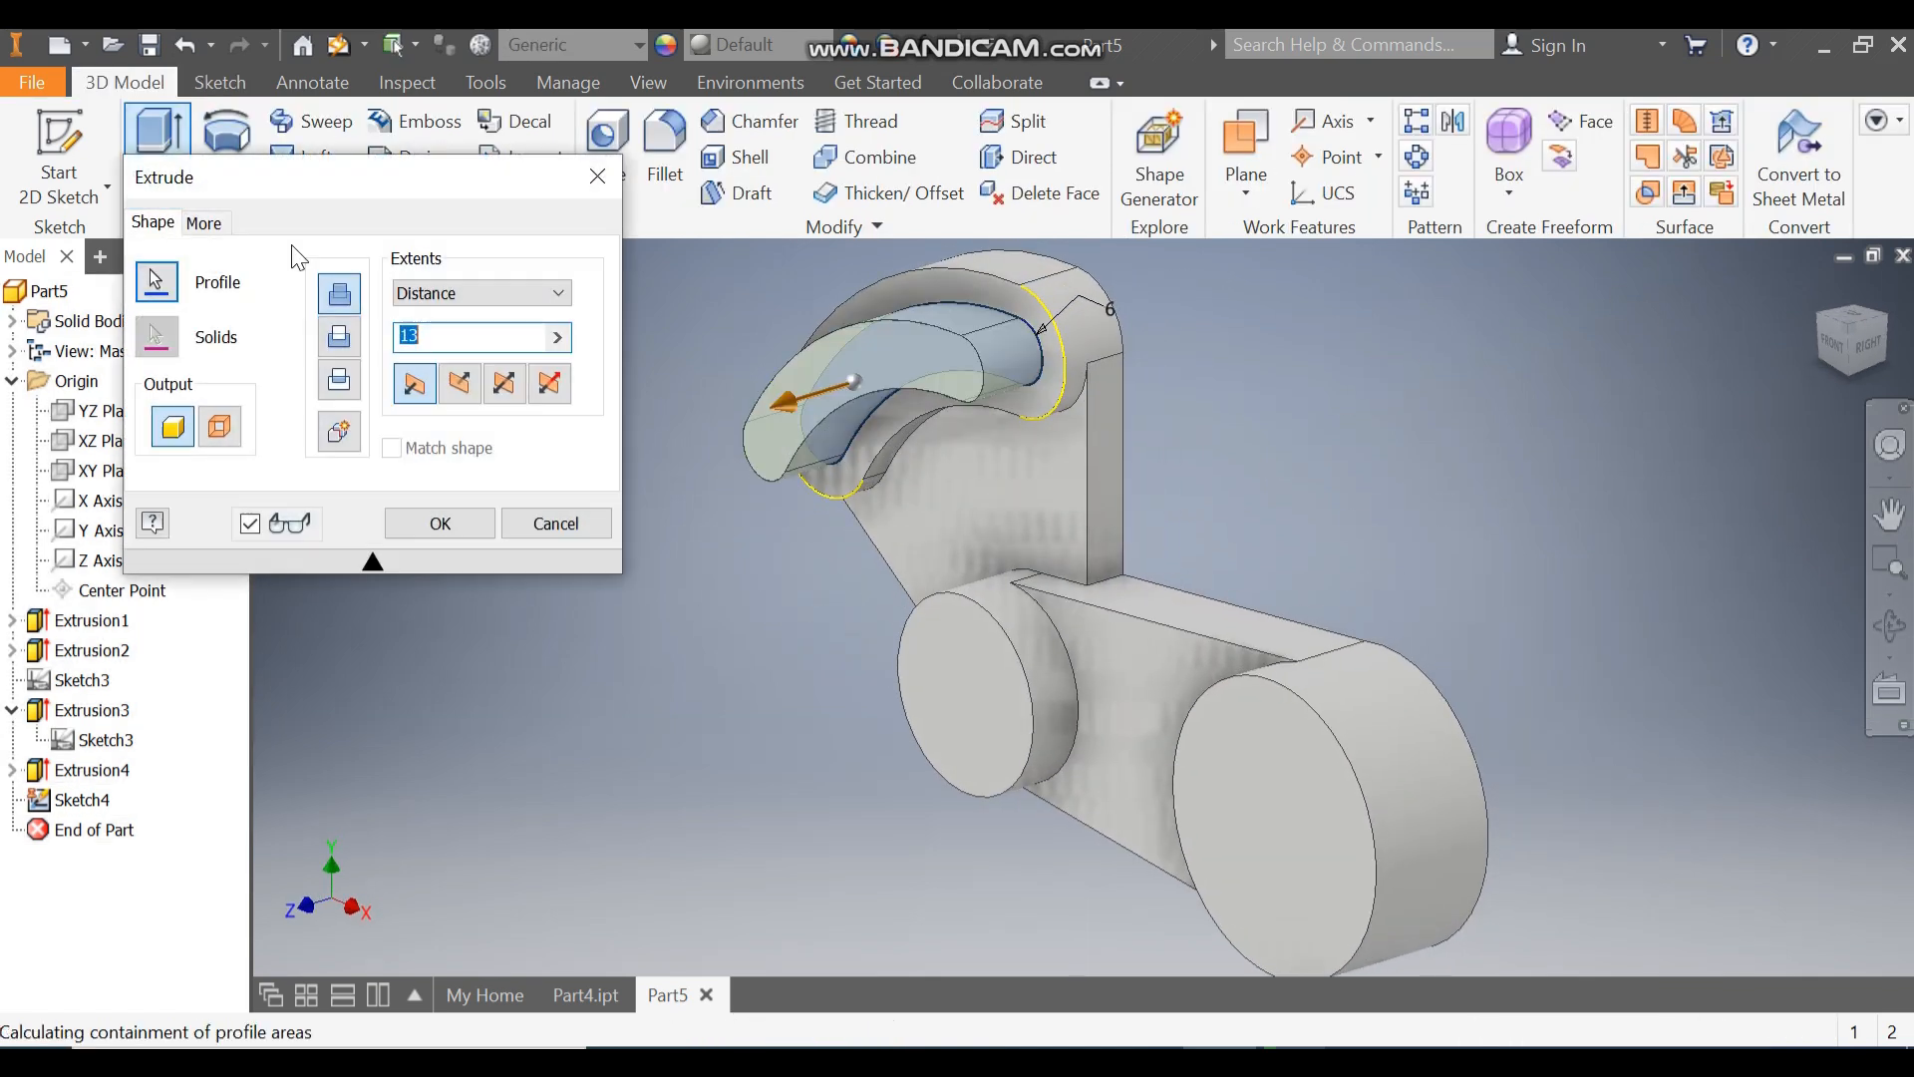
pyautogui.click(458, 385)
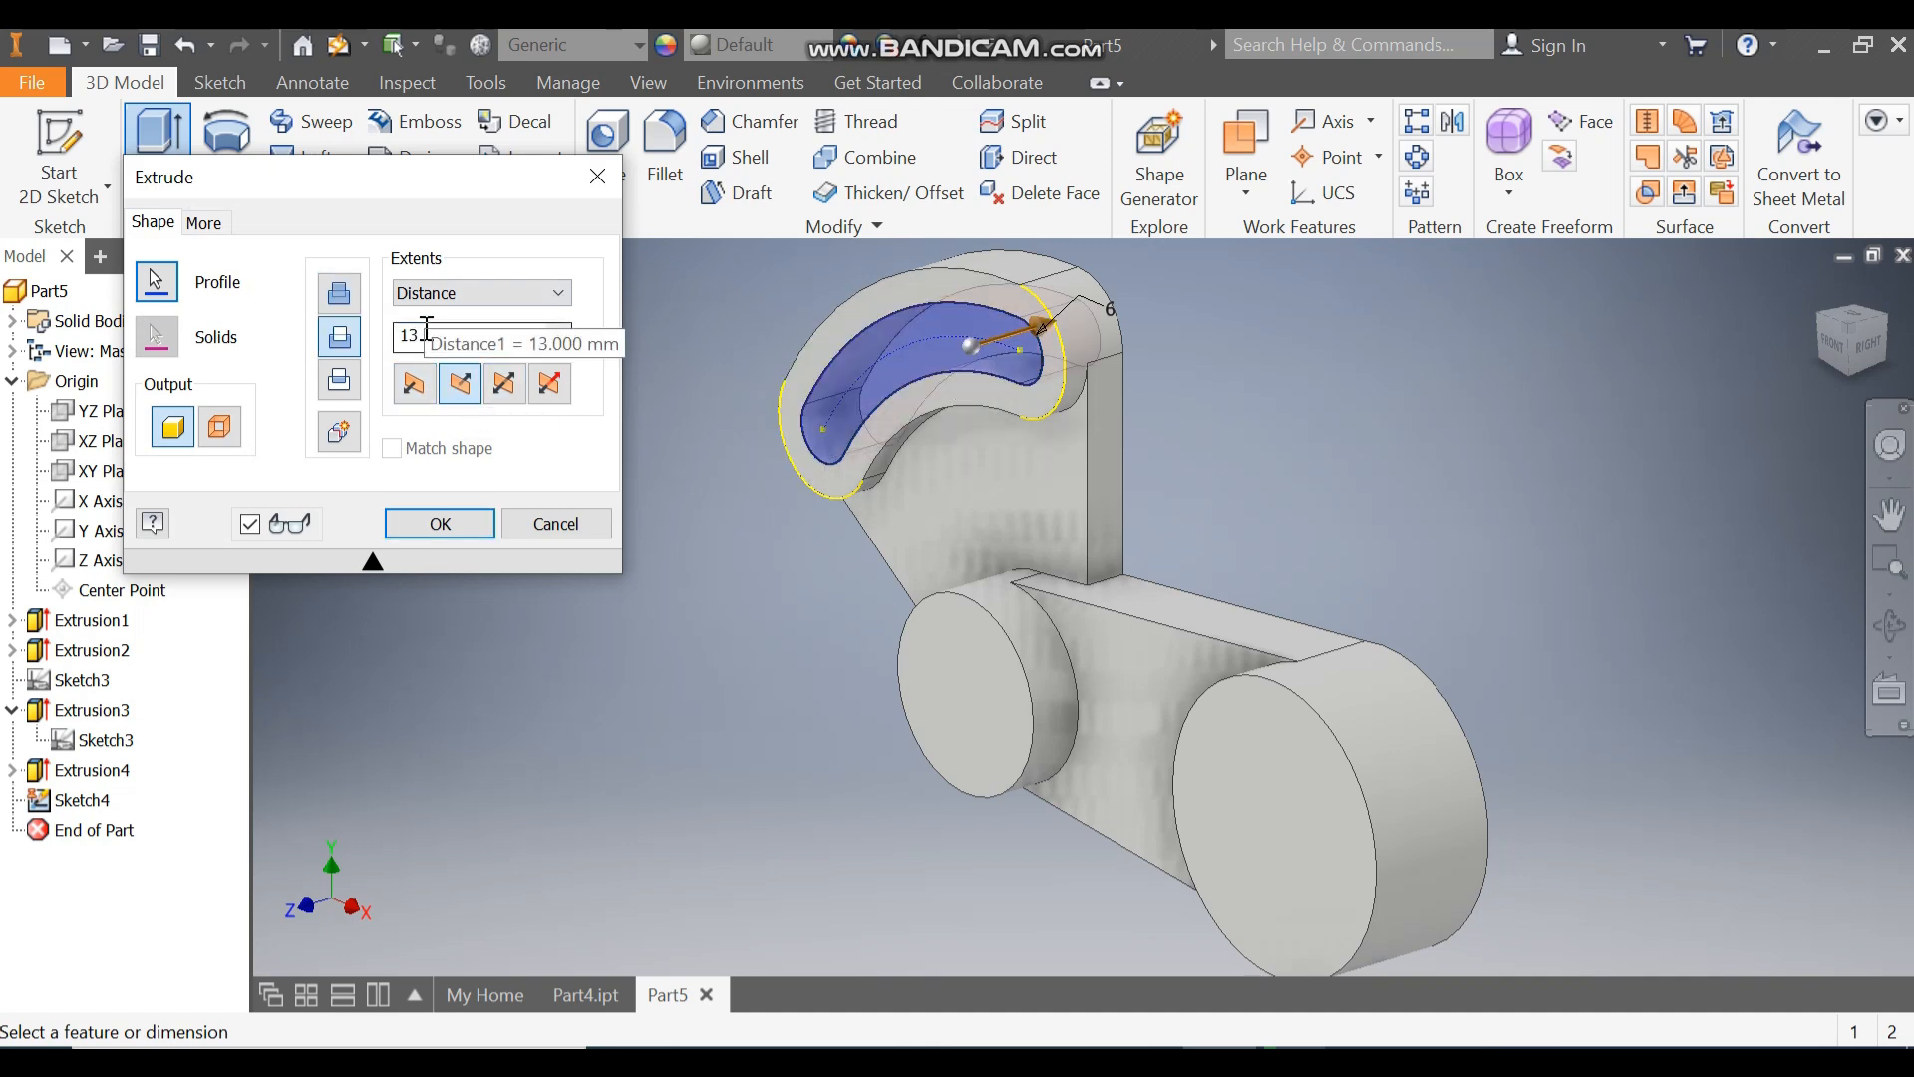
pyautogui.click(452, 525)
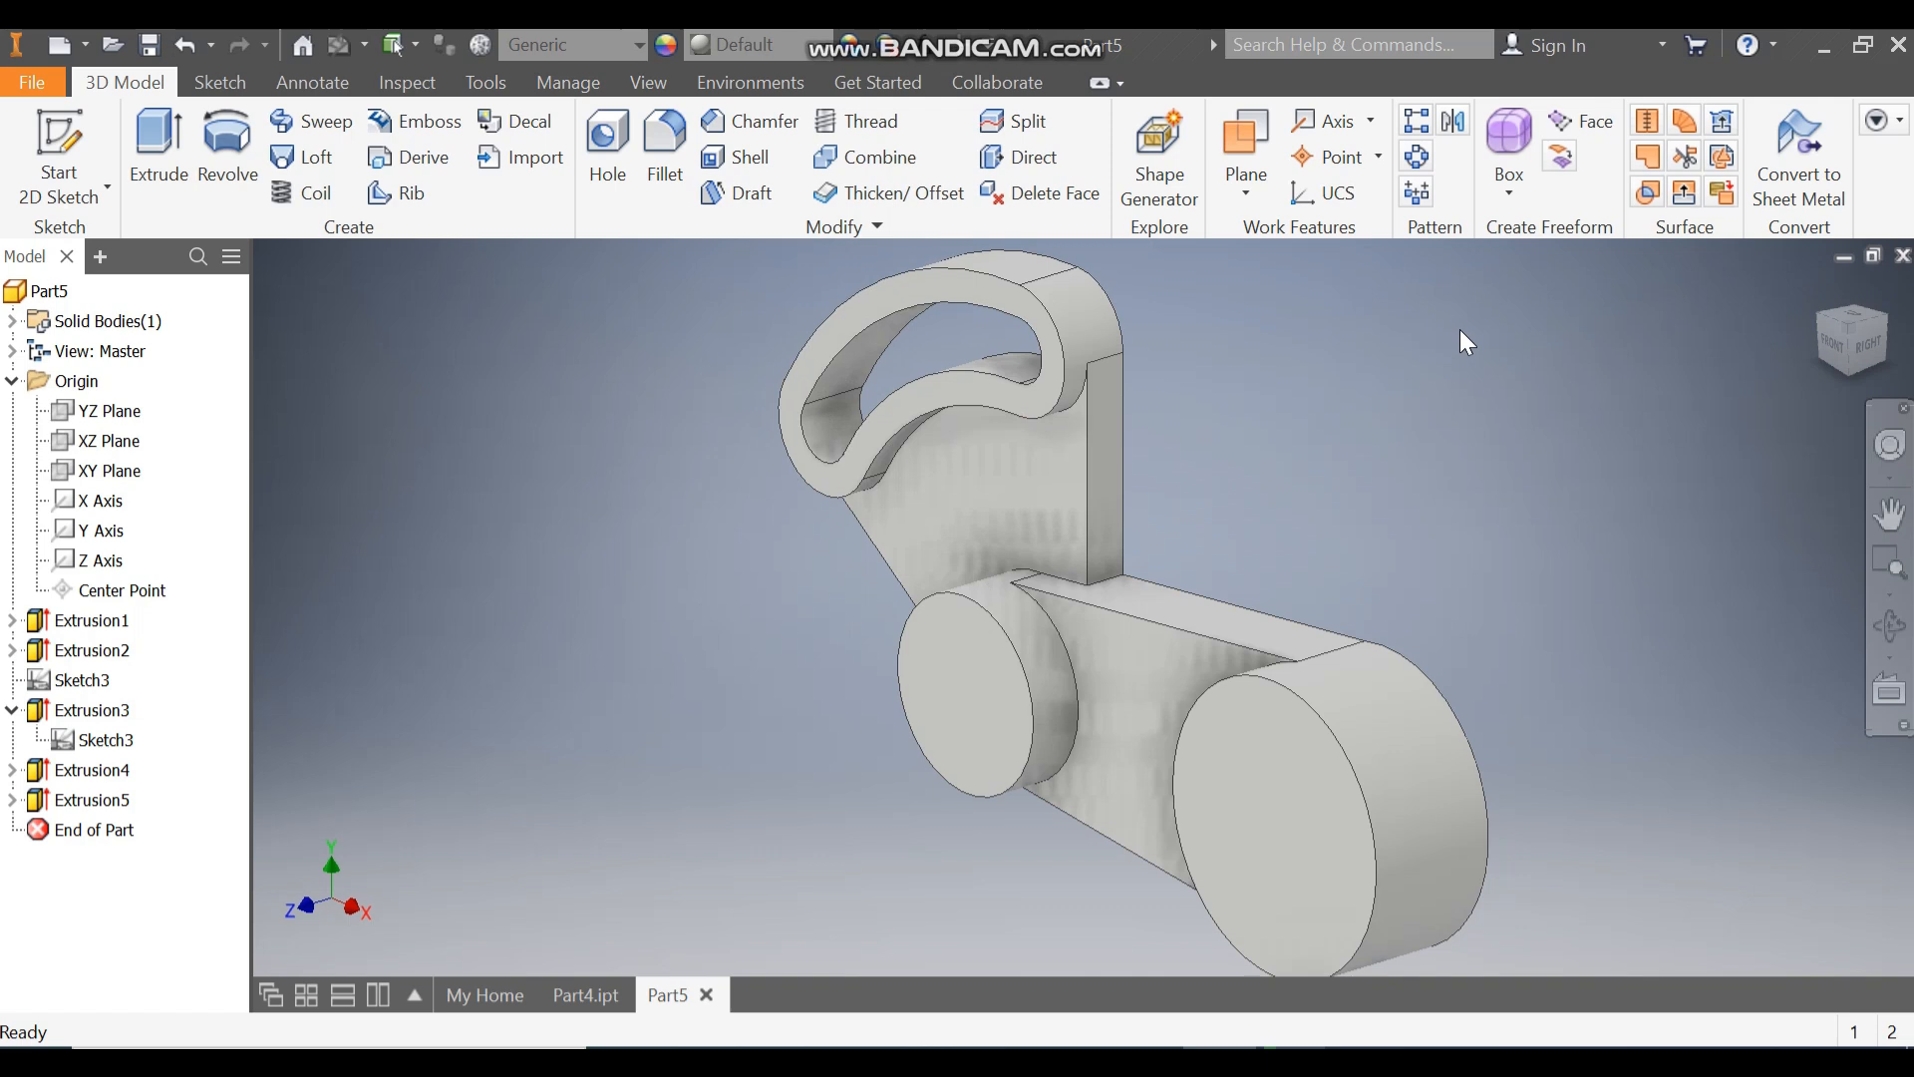
# - Start a sketch on the small boss's front face and draw an 18 mm diameter circle near its centre
pyautogui.click(959, 690)
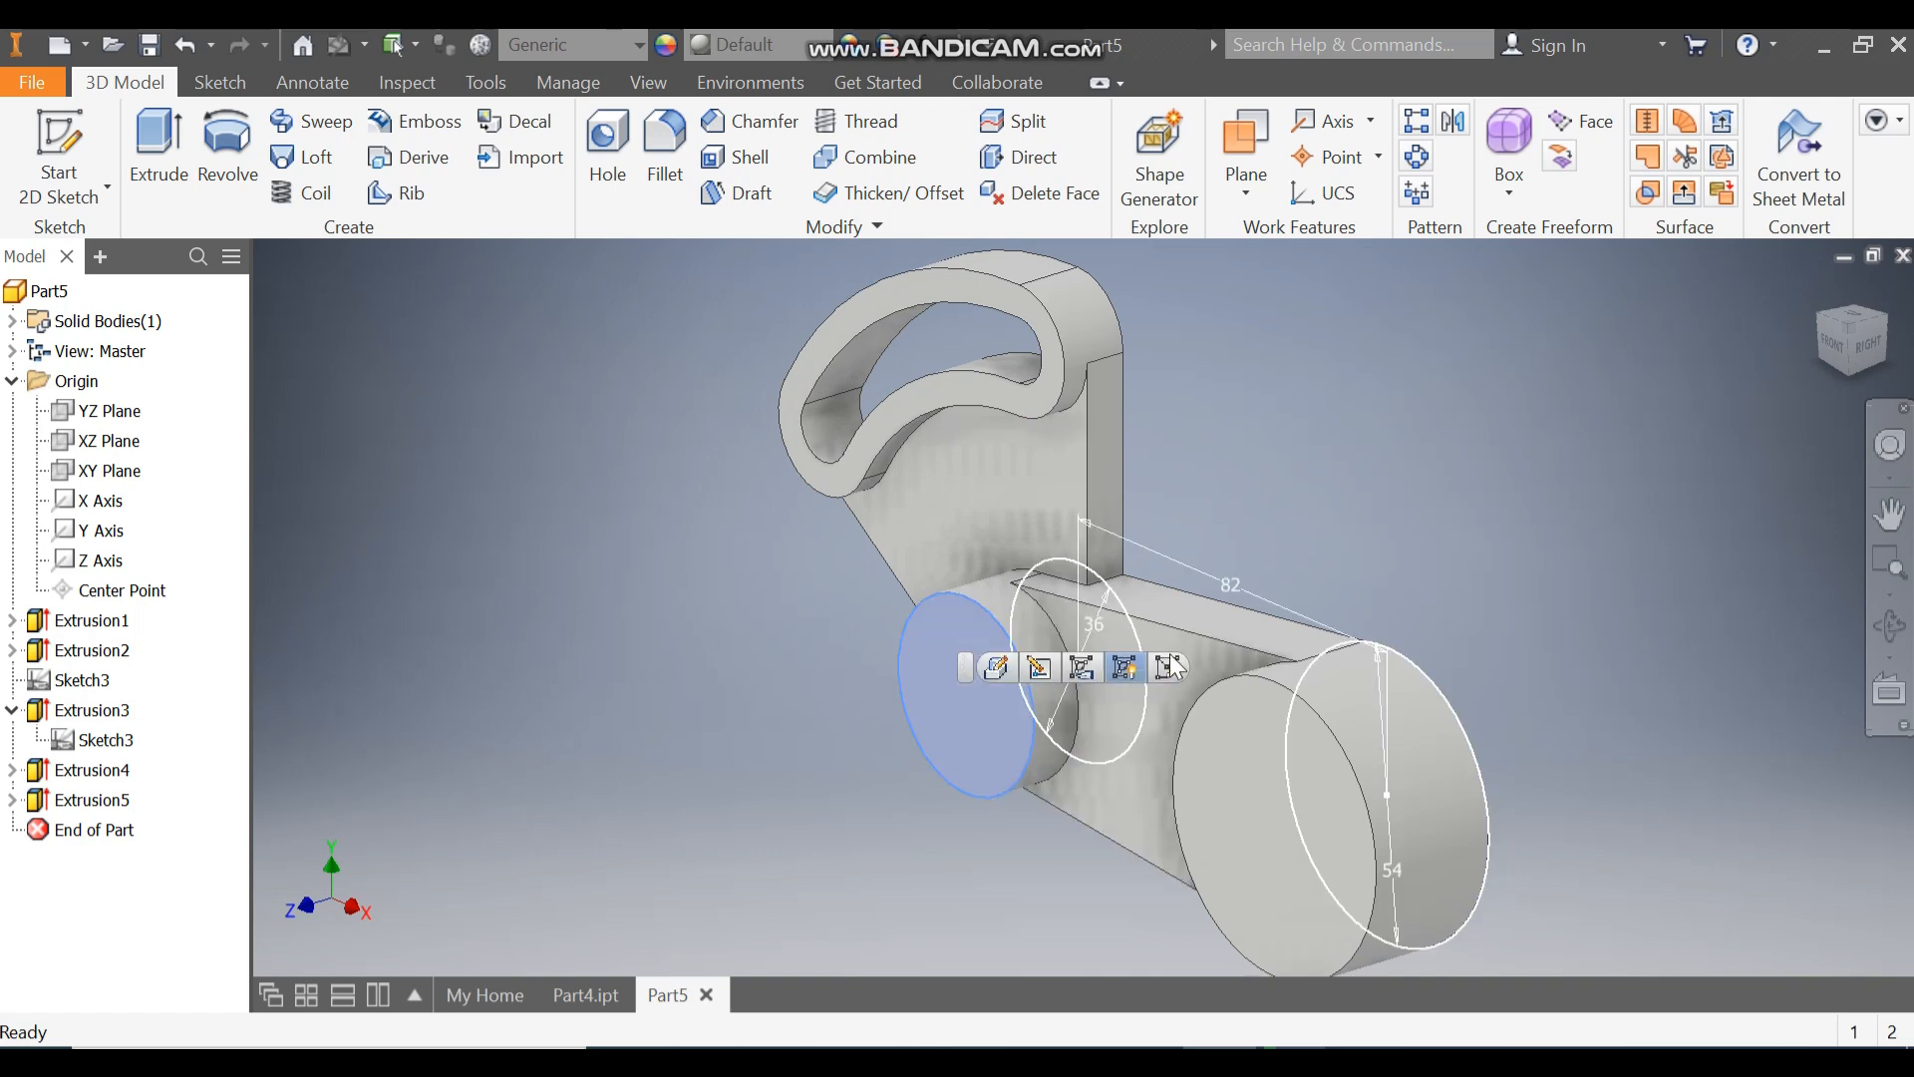
pyautogui.click(1169, 673)
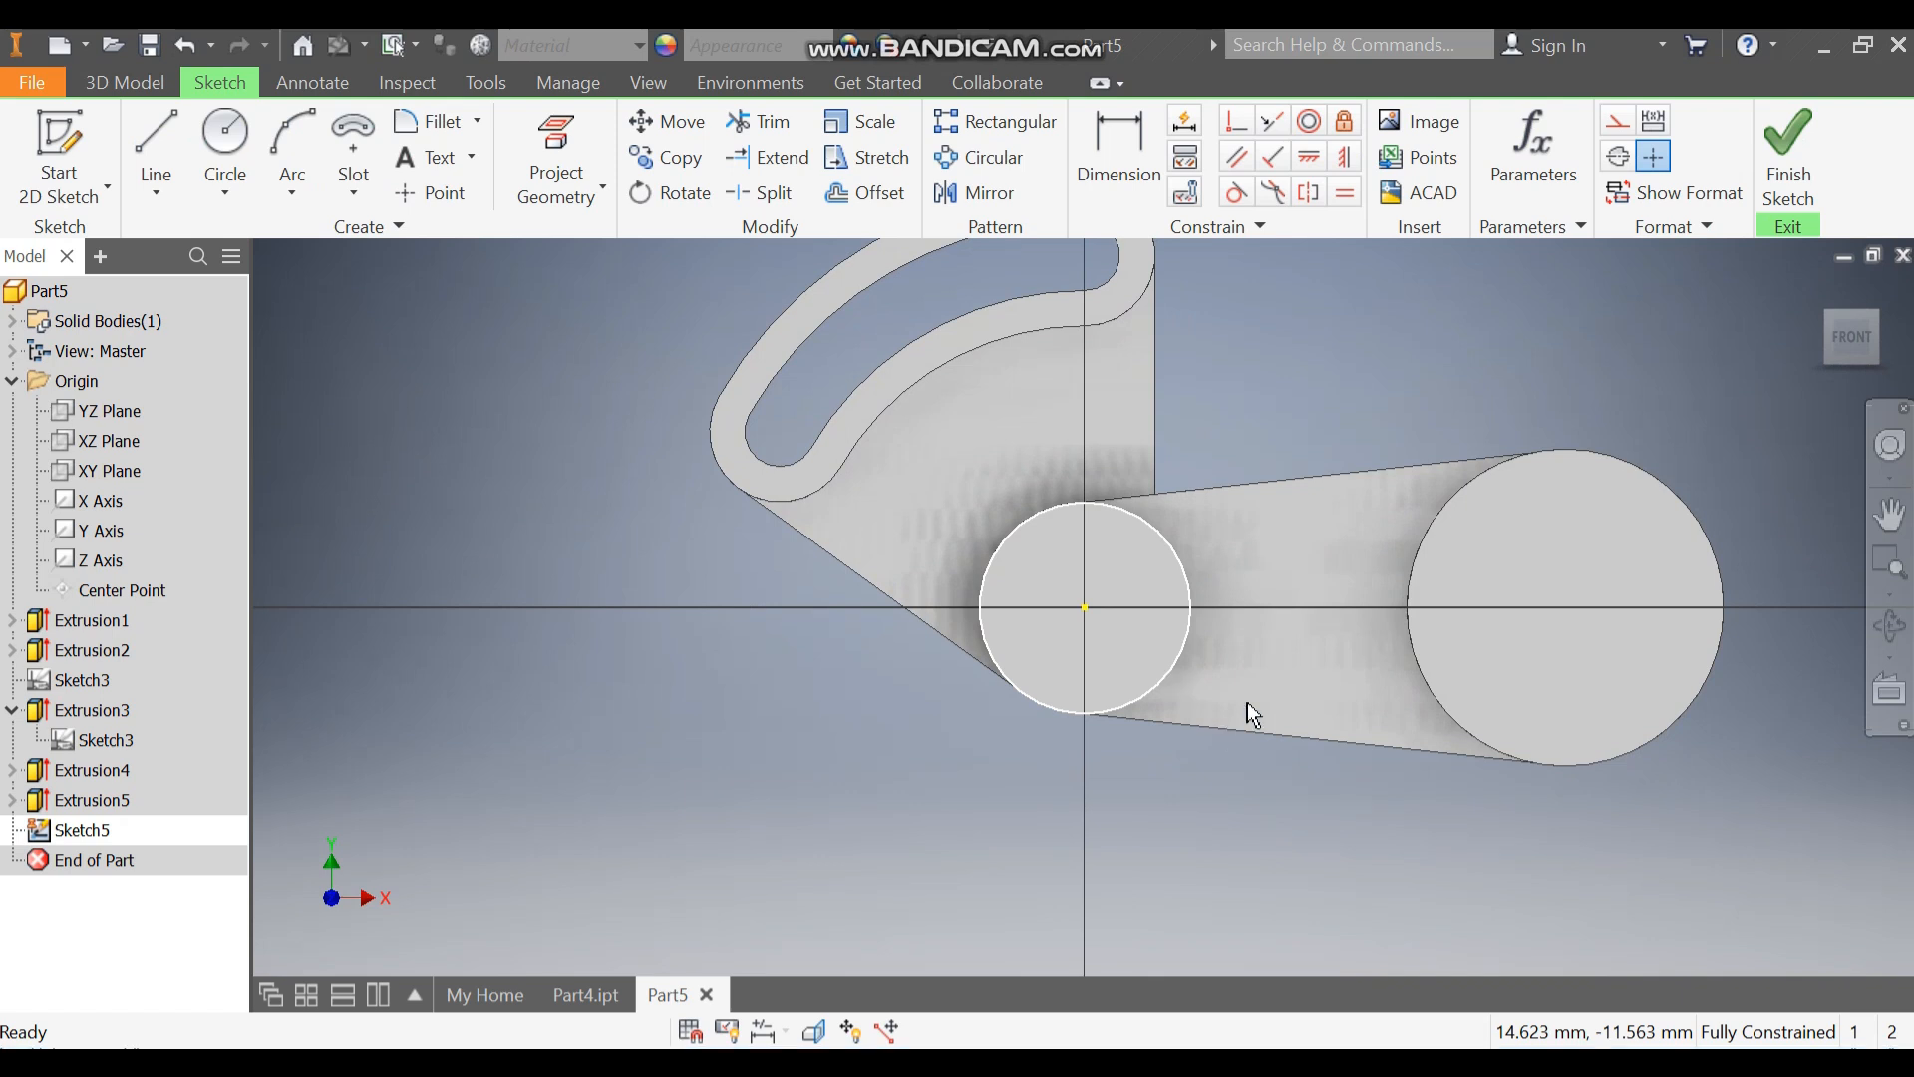
pyautogui.click(221, 140)
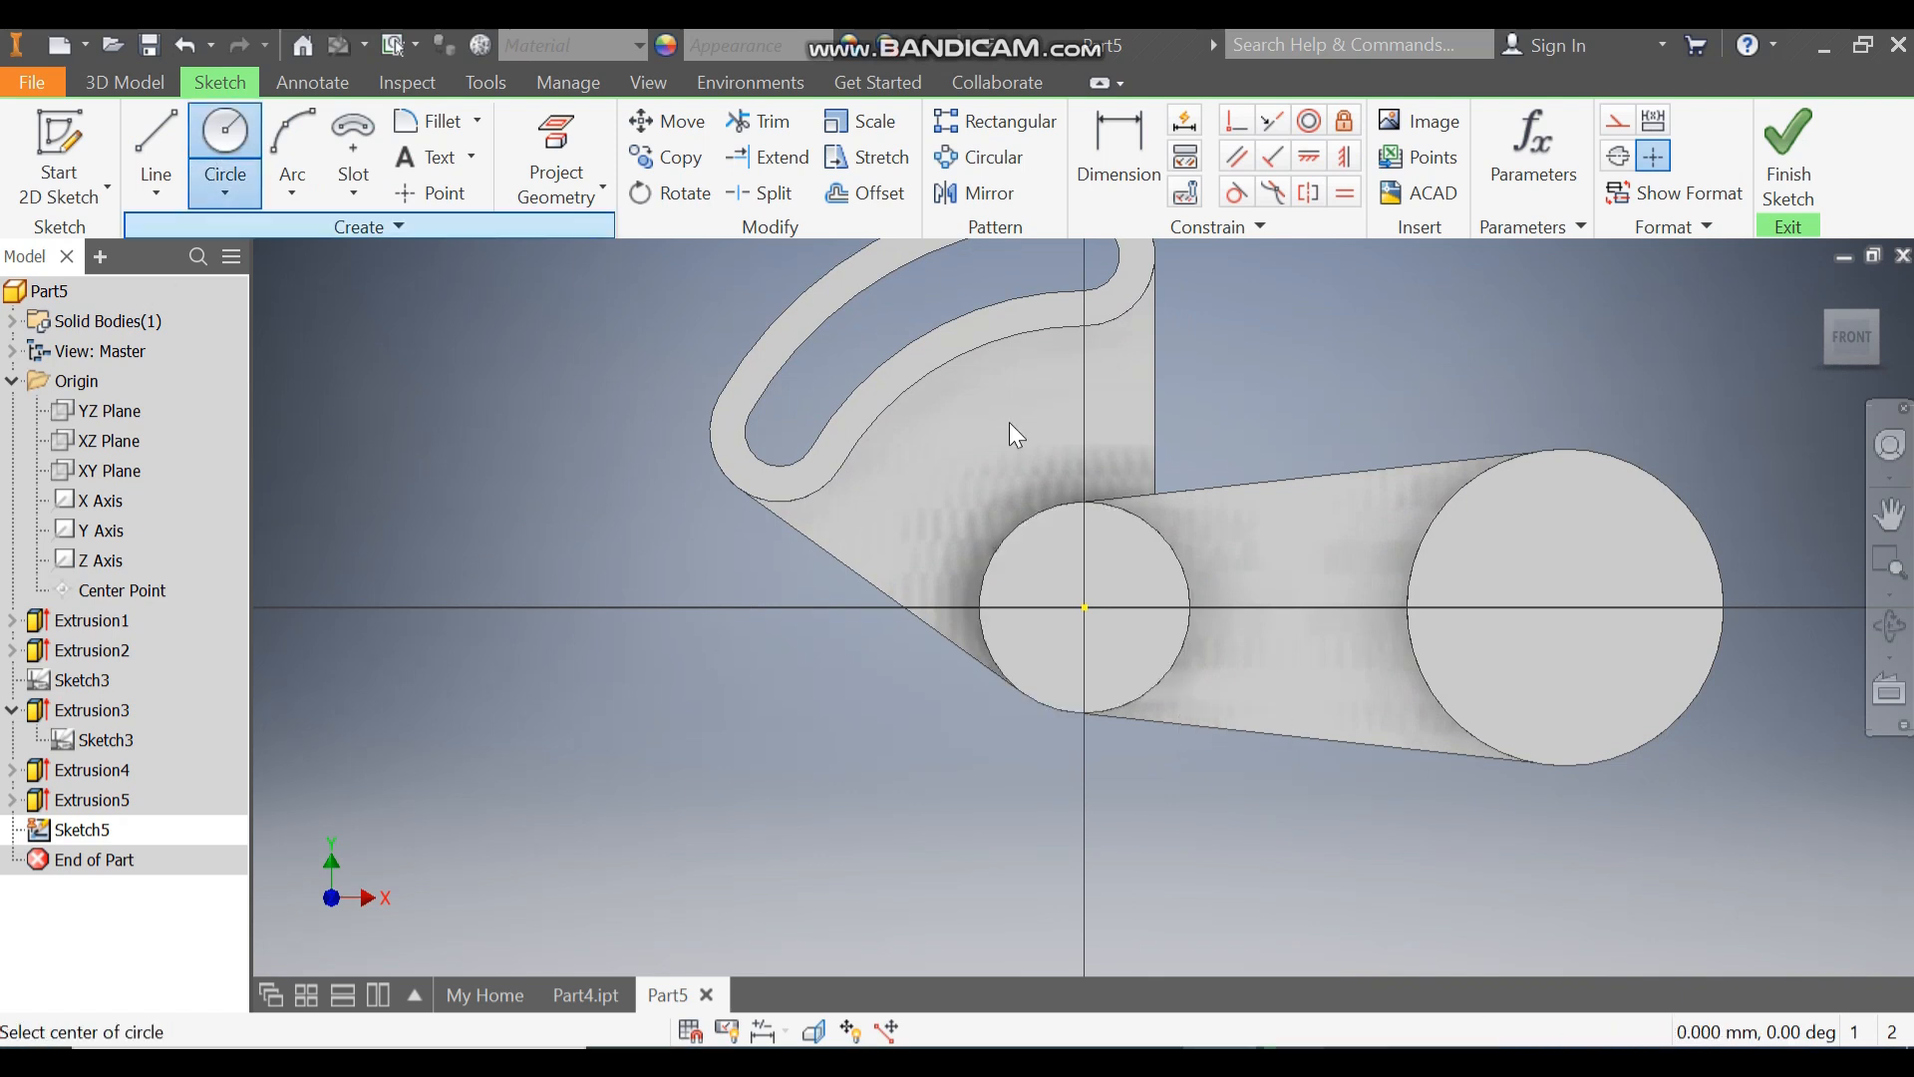
pyautogui.click(1082, 606)
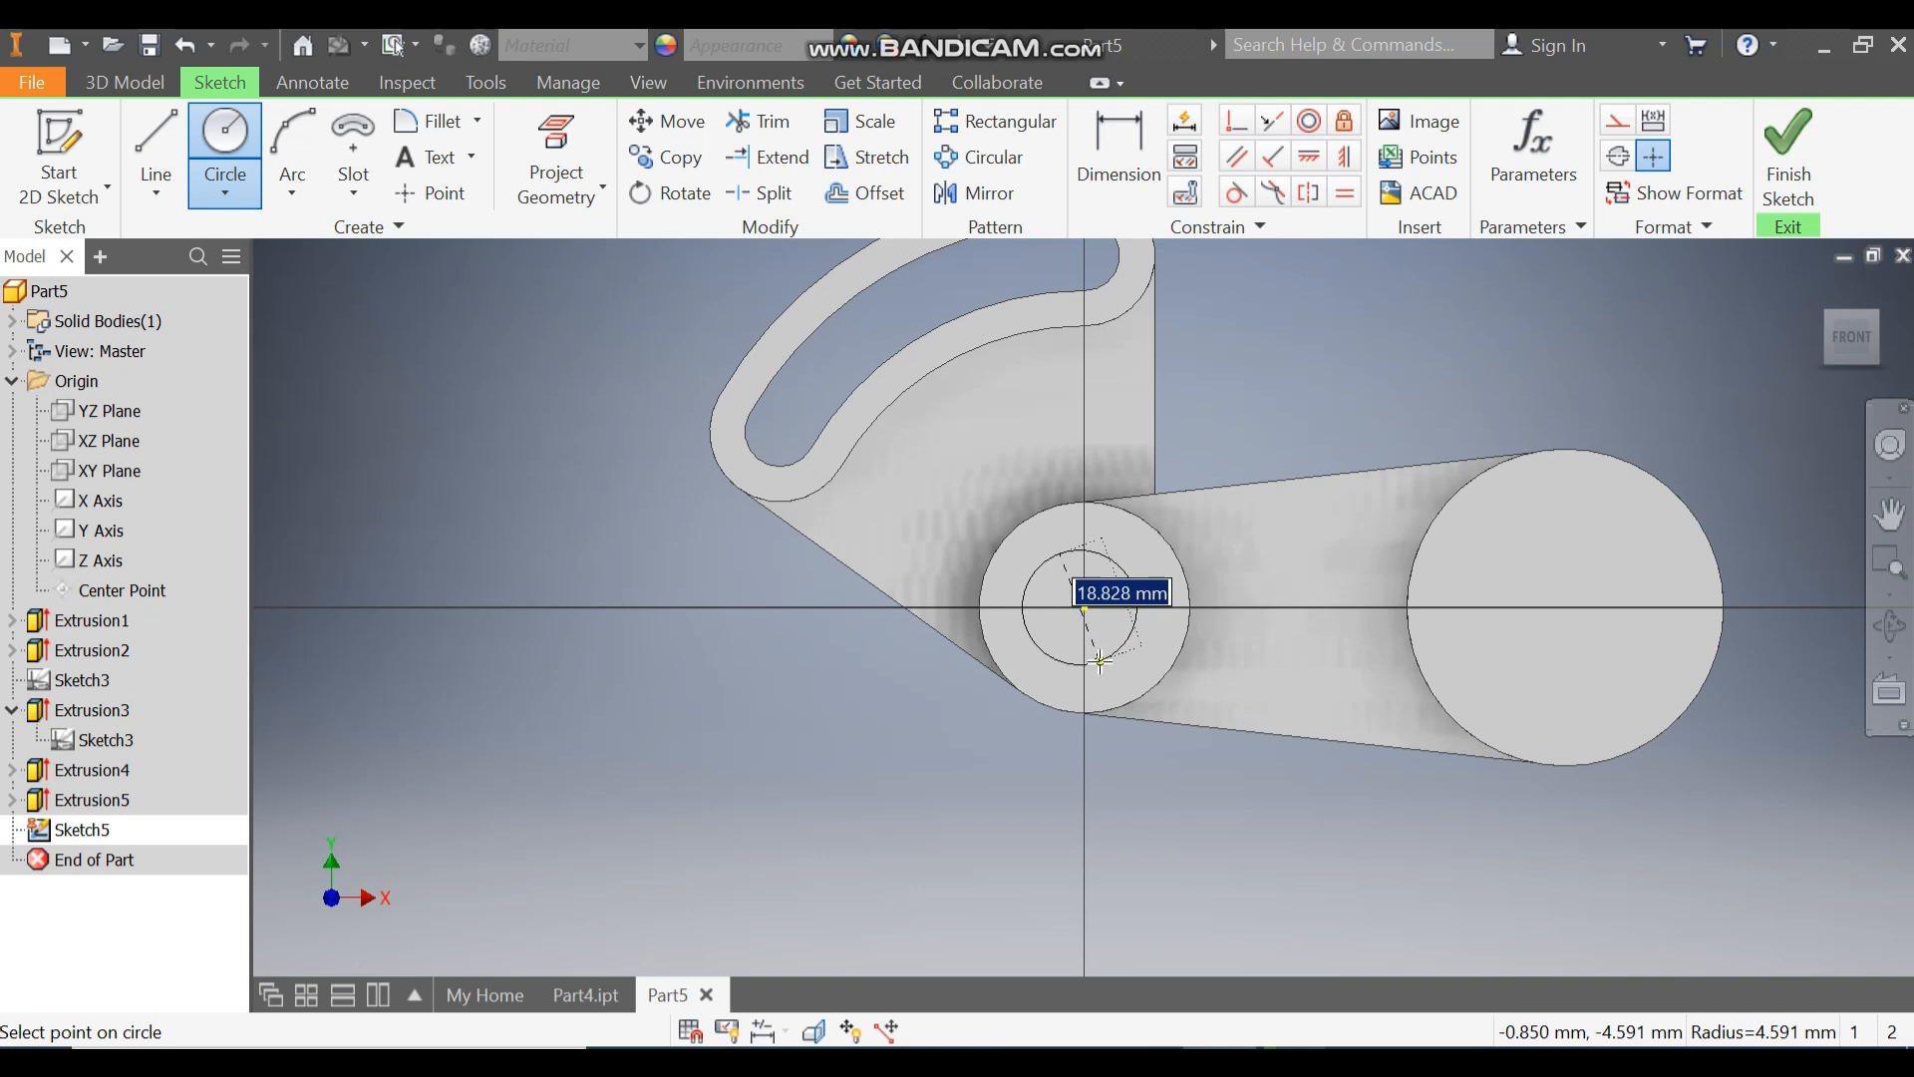
pyautogui.write('18')
pyautogui.press('Return')
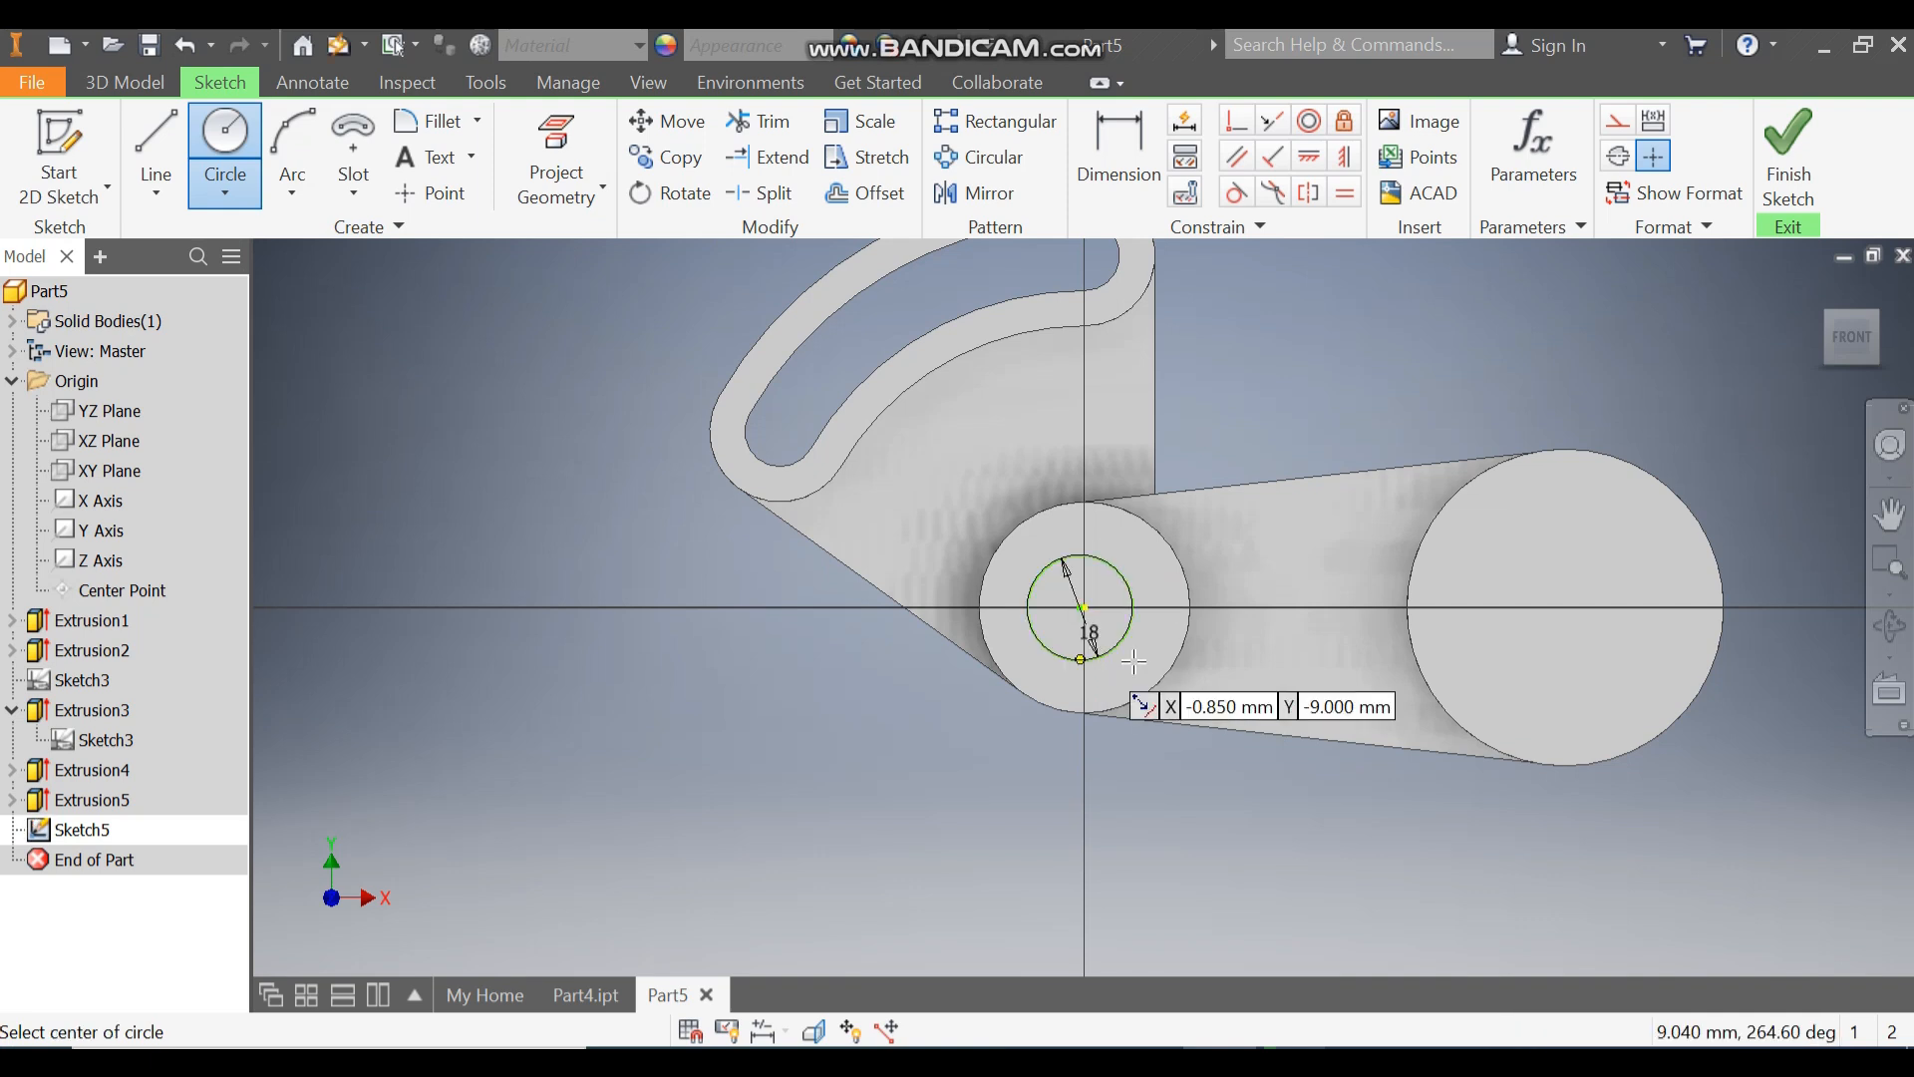
# - Draw a 24 mm diameter circle centred on the large boss in the same sketch
pyautogui.click(1565, 606)
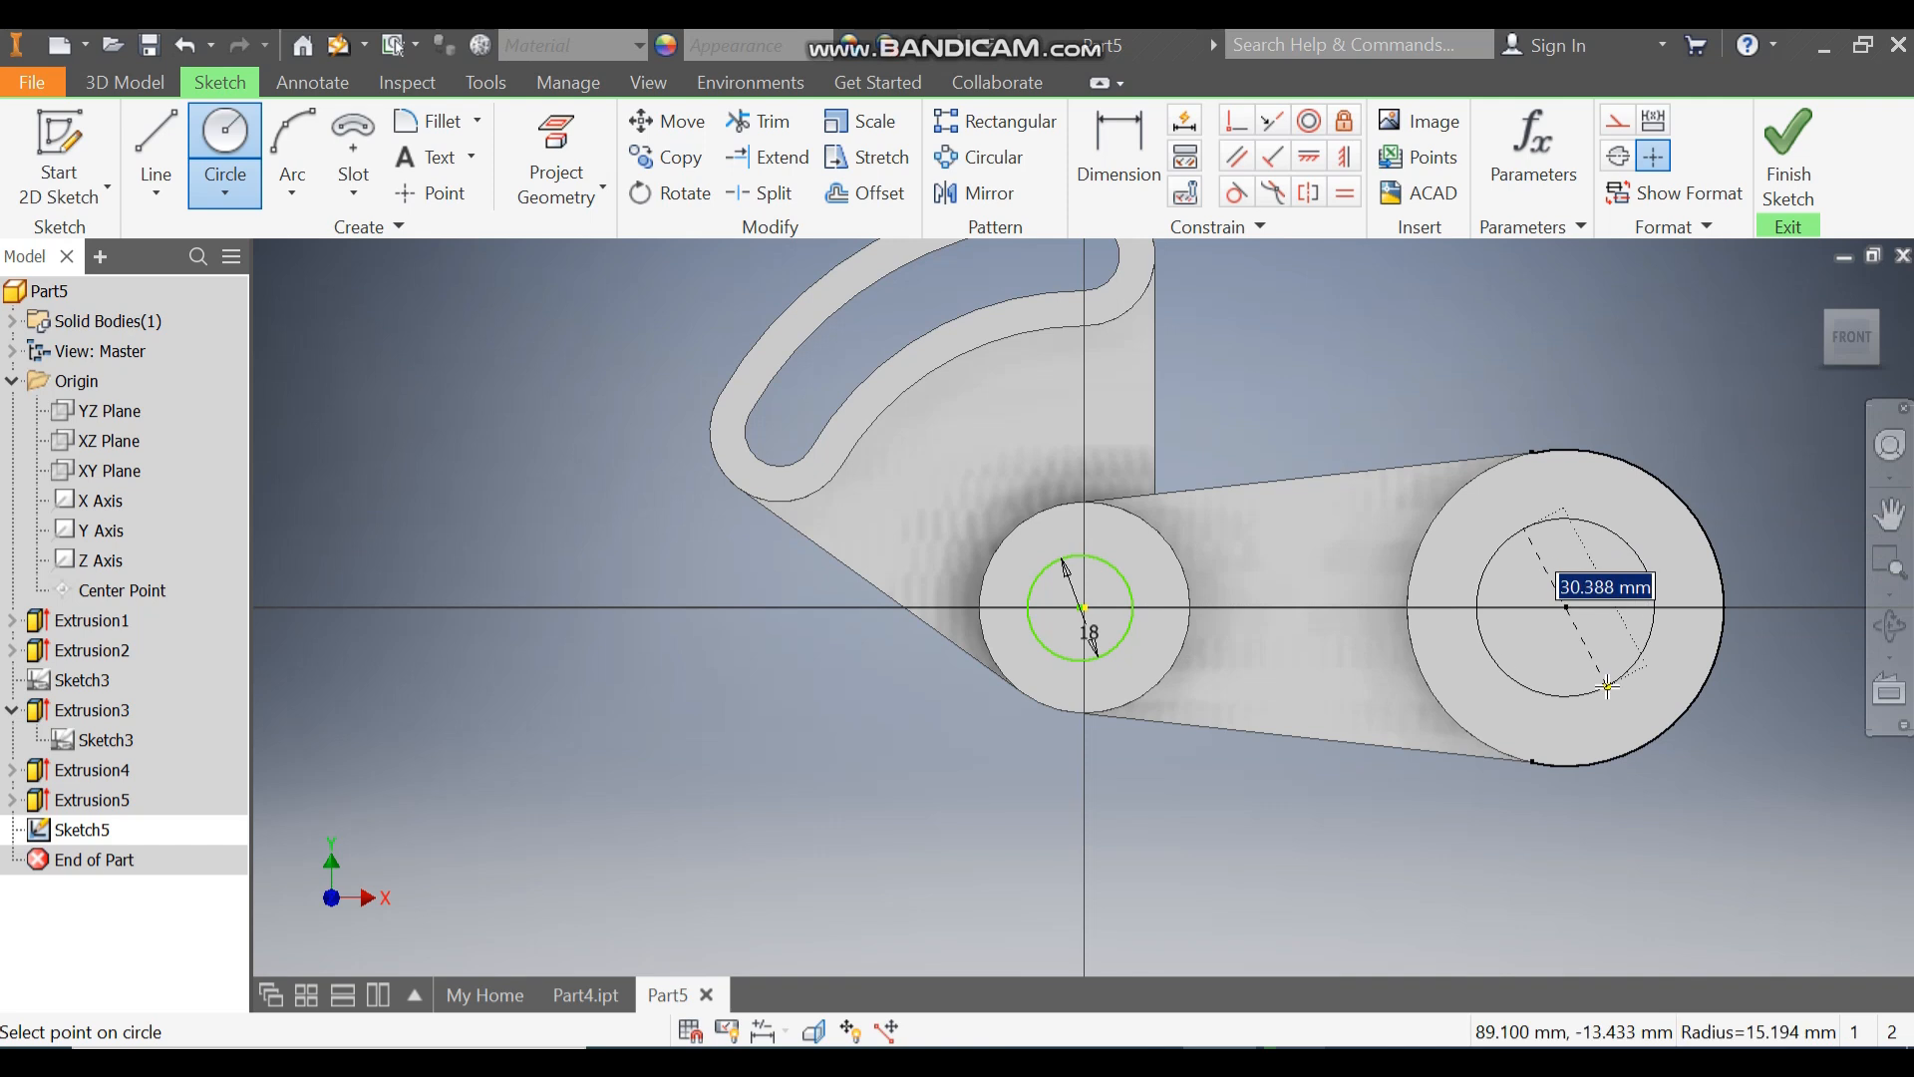
pyautogui.write('24')
pyautogui.press('Return')
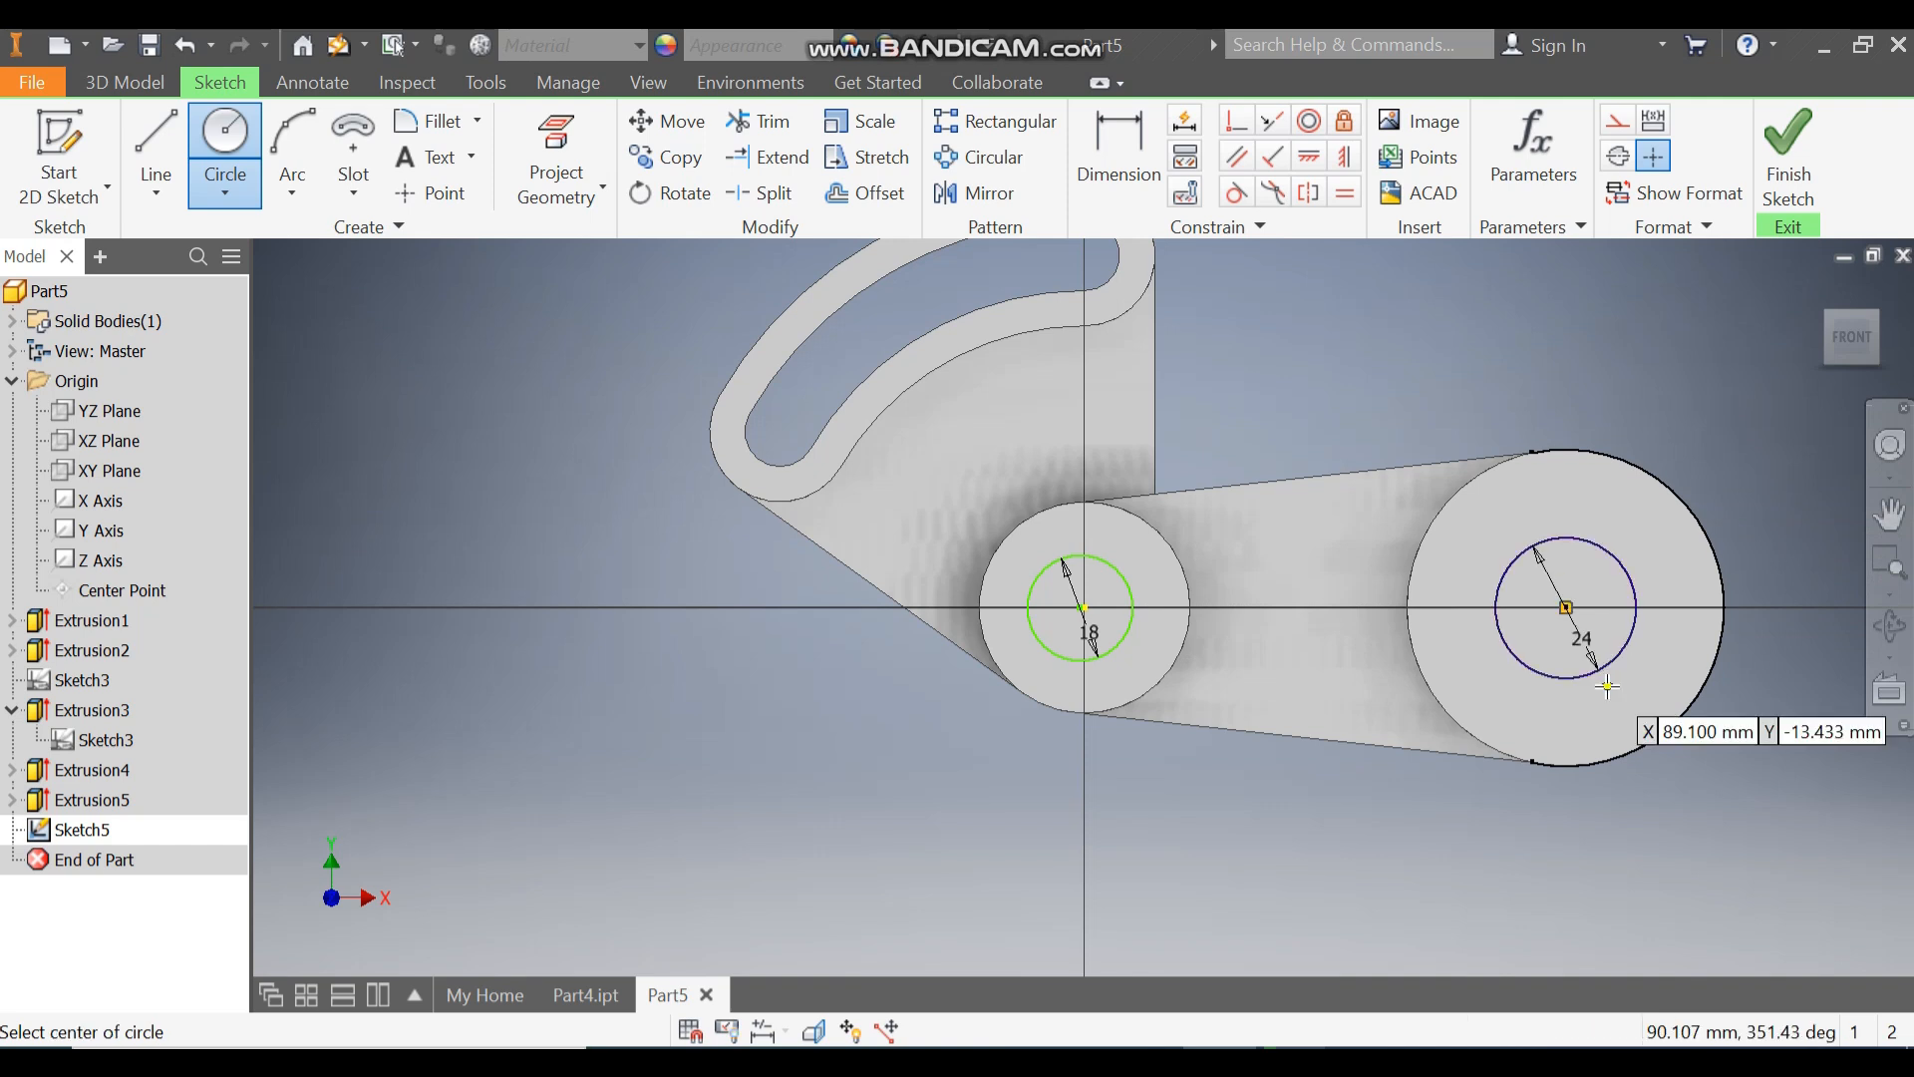
pyautogui.press('Escape')
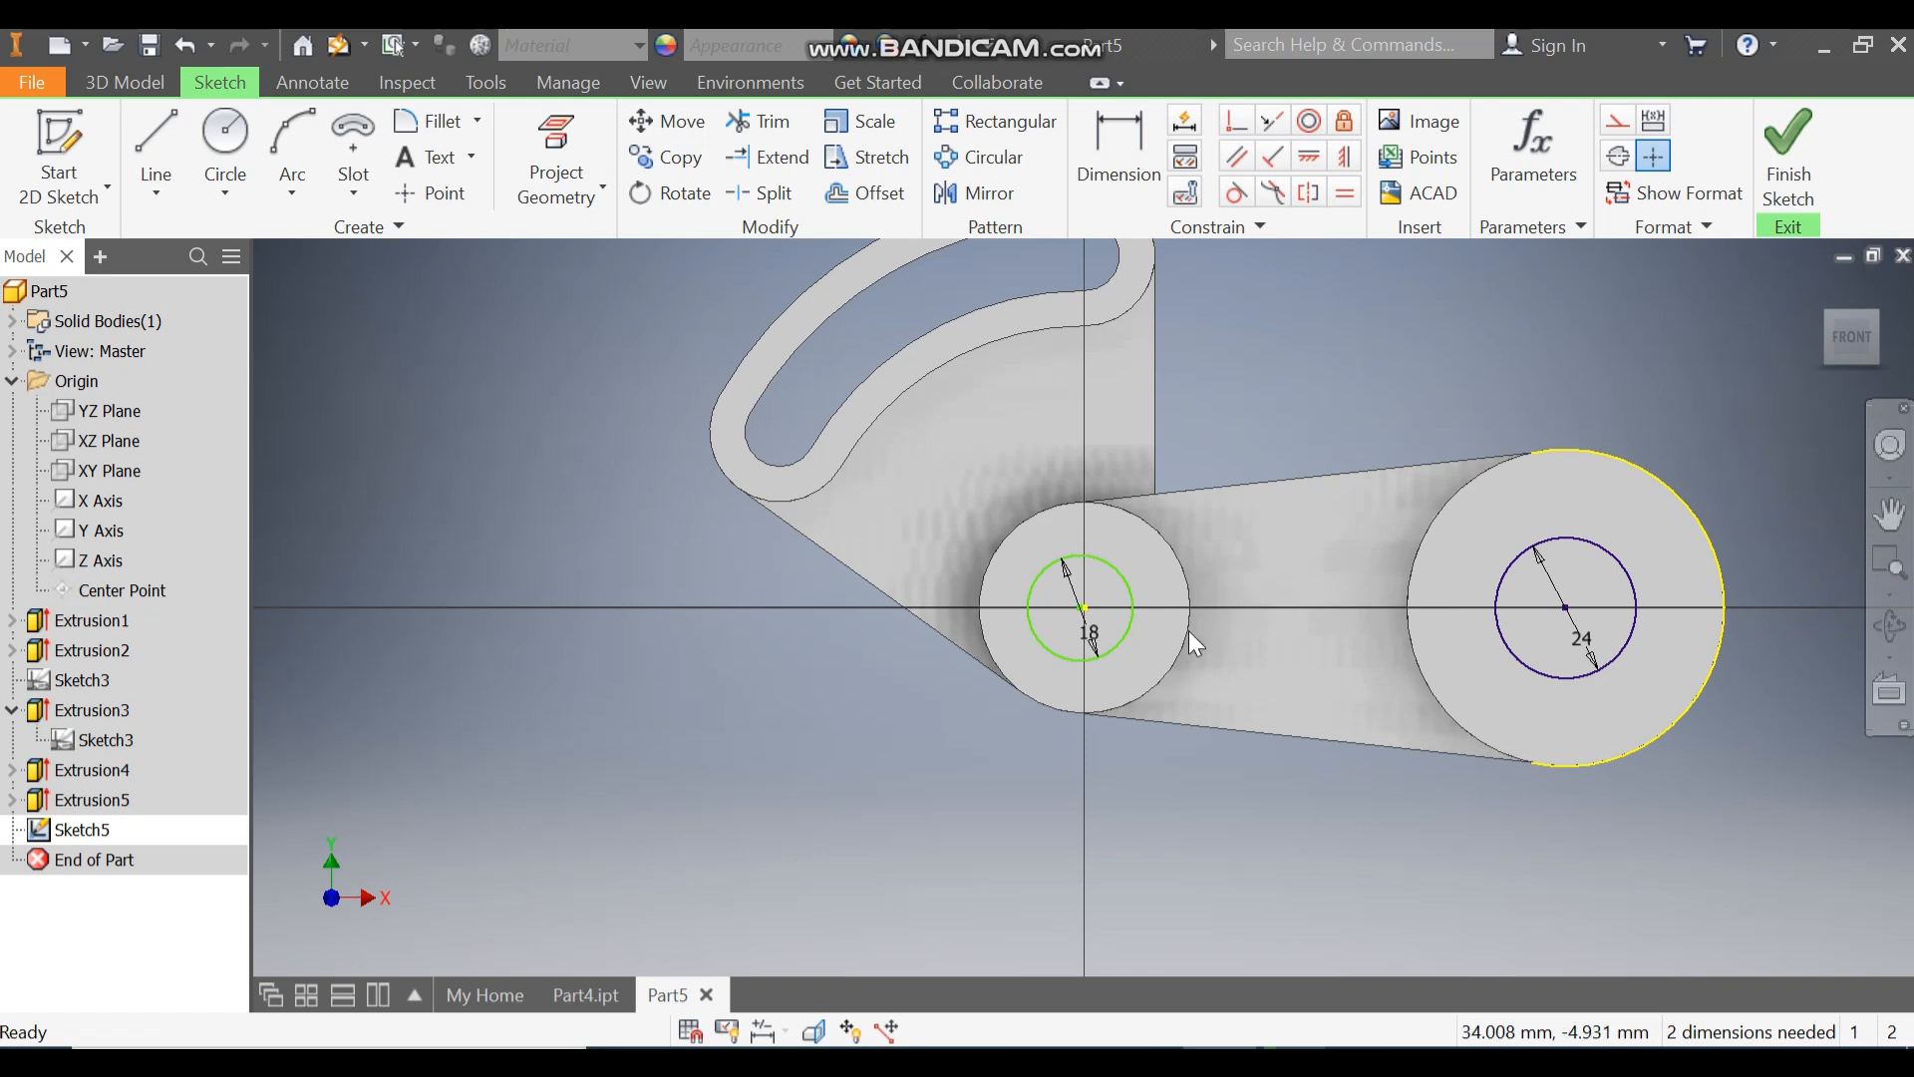
# - Move the 18 mm circle's centre point onto the small boss's projected centre to make them coincident
pyautogui.scroll(5, 1081, 608)
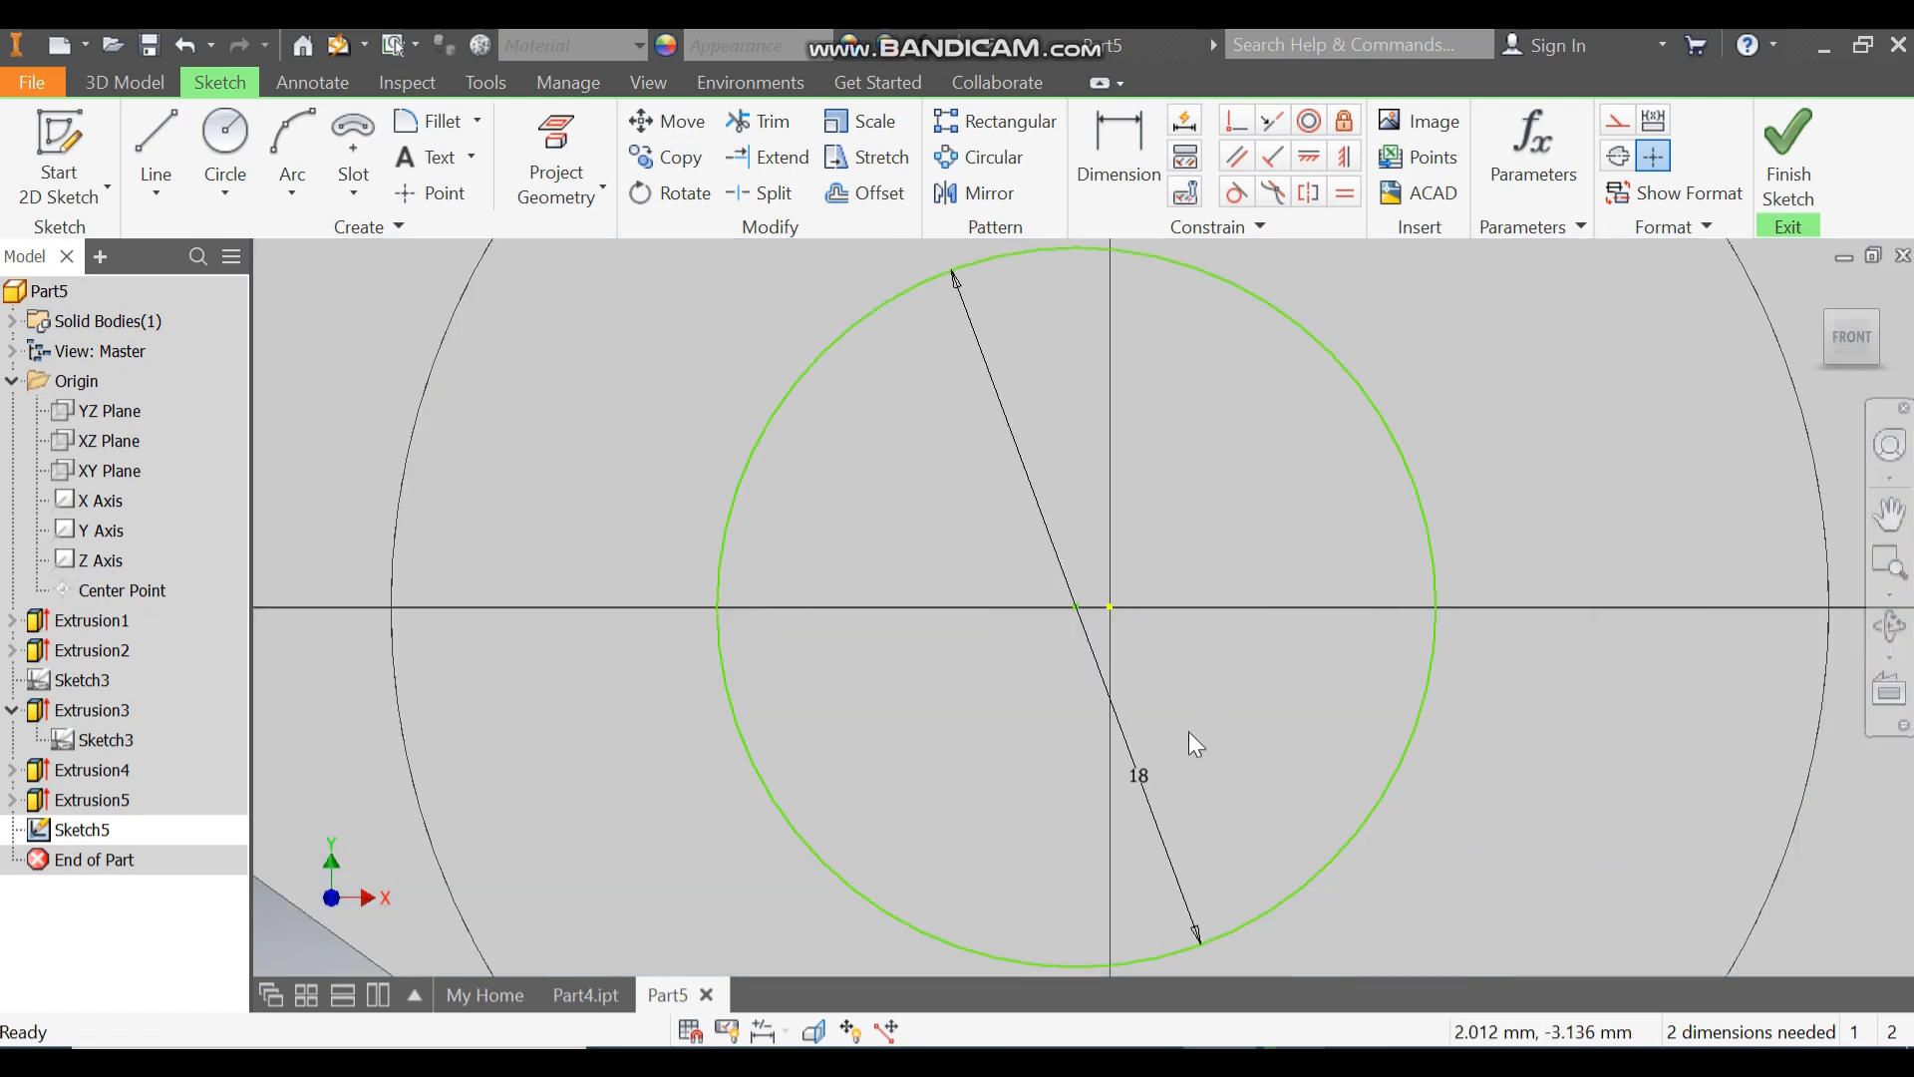
pyautogui.click(1077, 611)
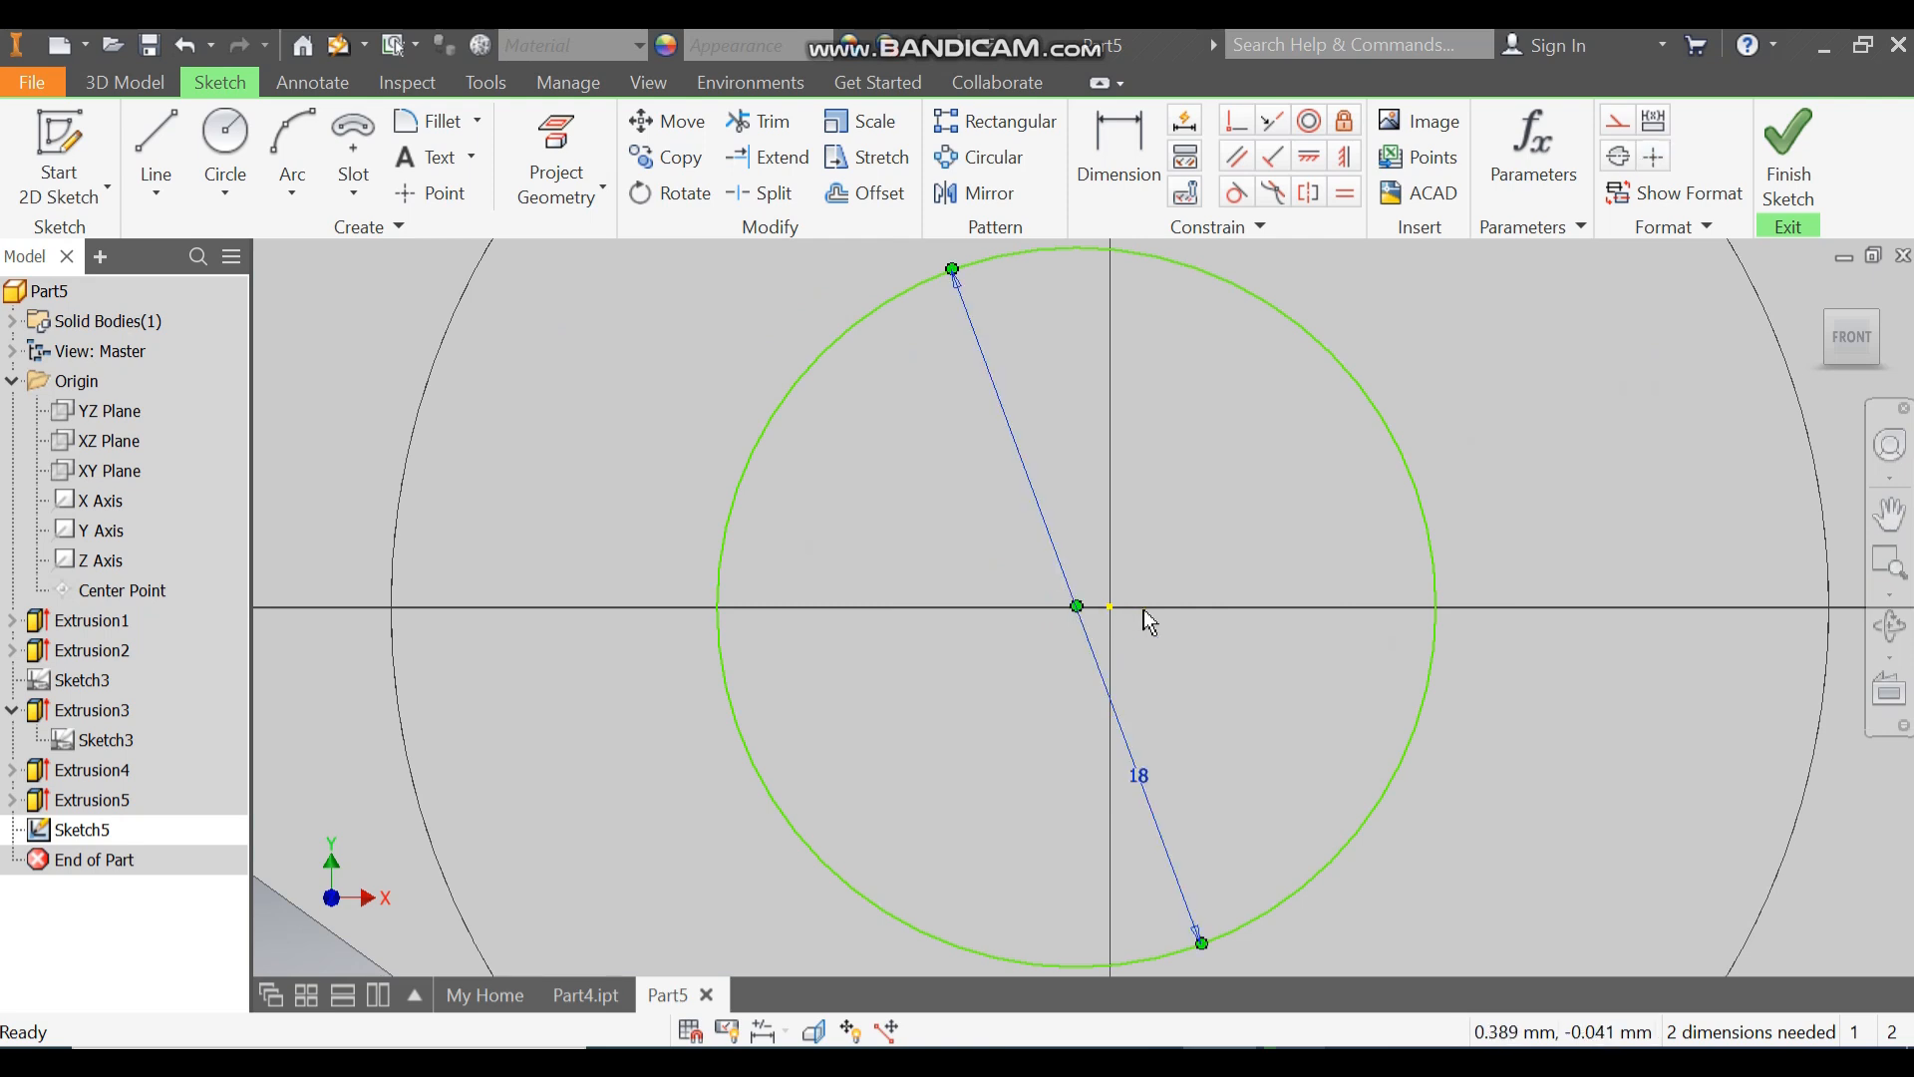
pyautogui.moveTo(1086, 624); pyautogui.dragTo(1145, 598)
pyautogui.scroll(-5, 1144, 599)
pyautogui.press('F2')
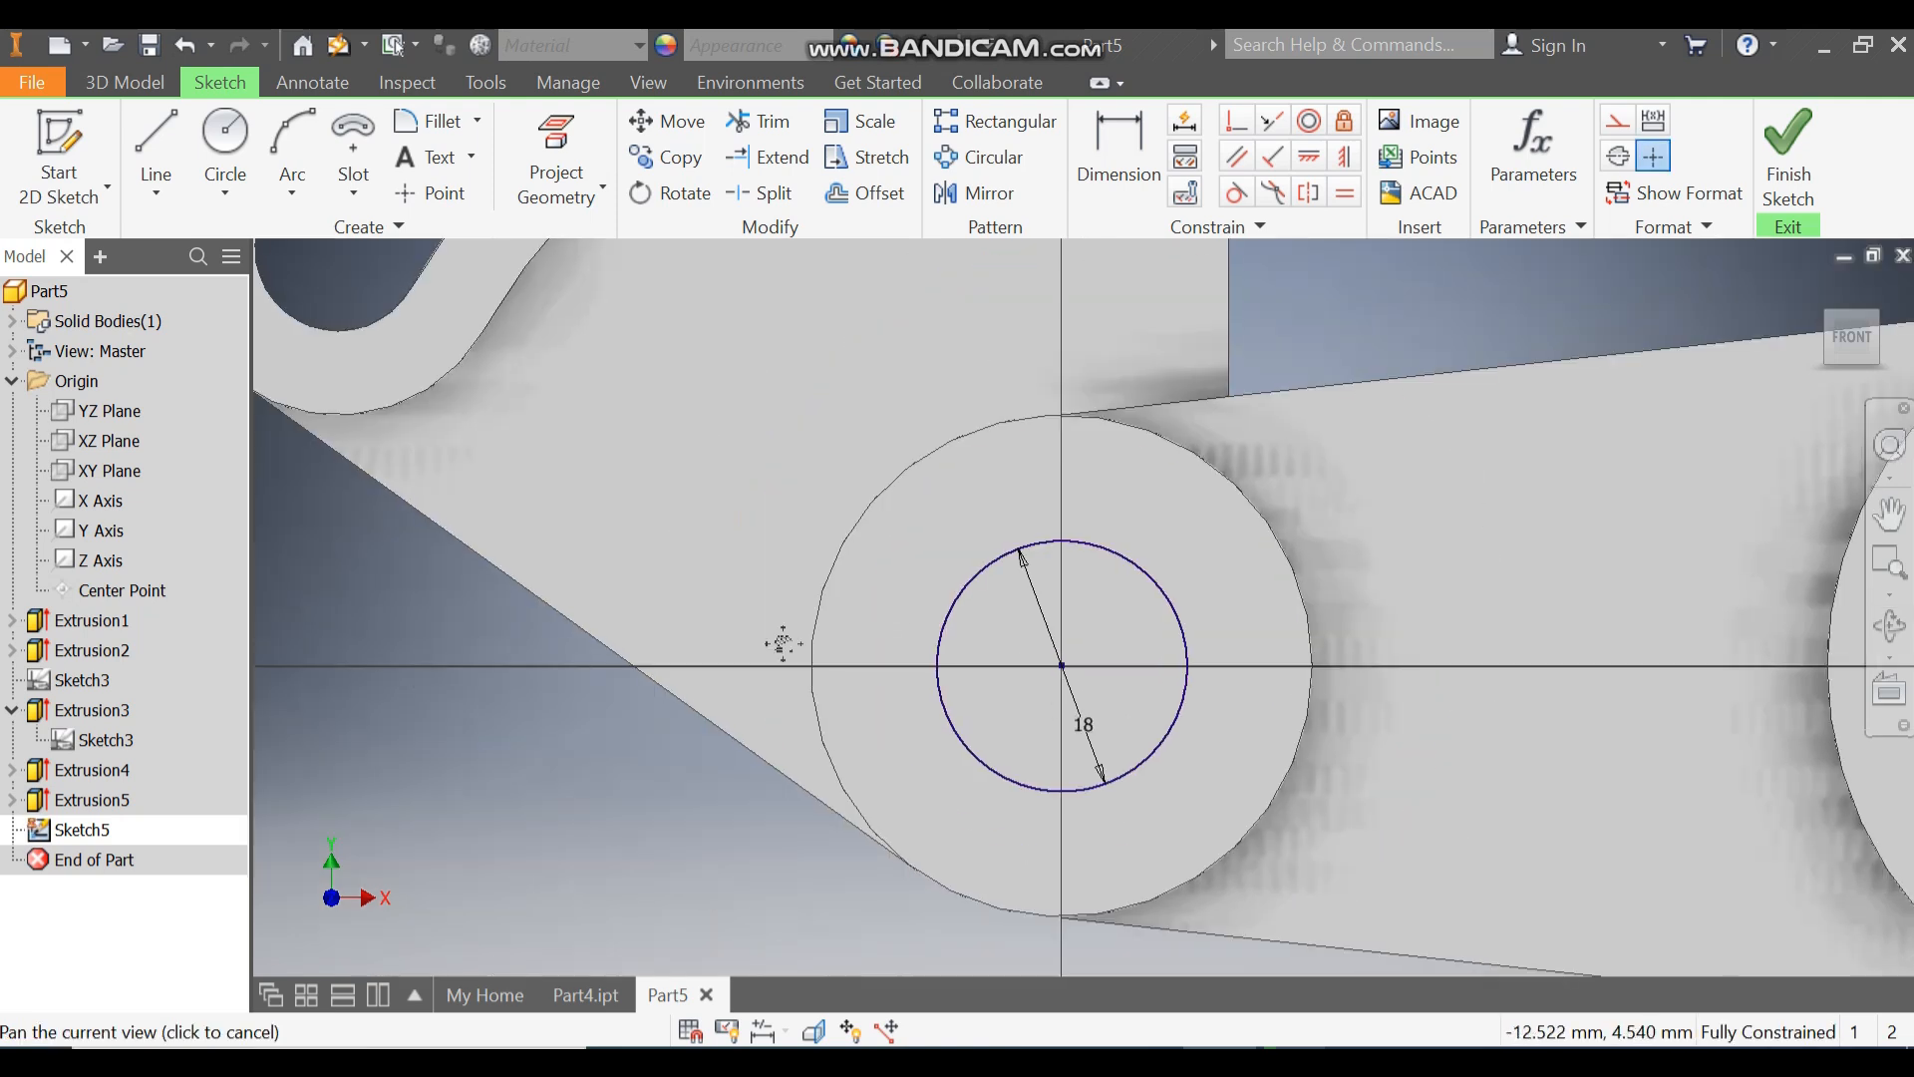
pyautogui.moveTo(927, 626); pyautogui.dragTo(767, 649)
pyautogui.press('F6')
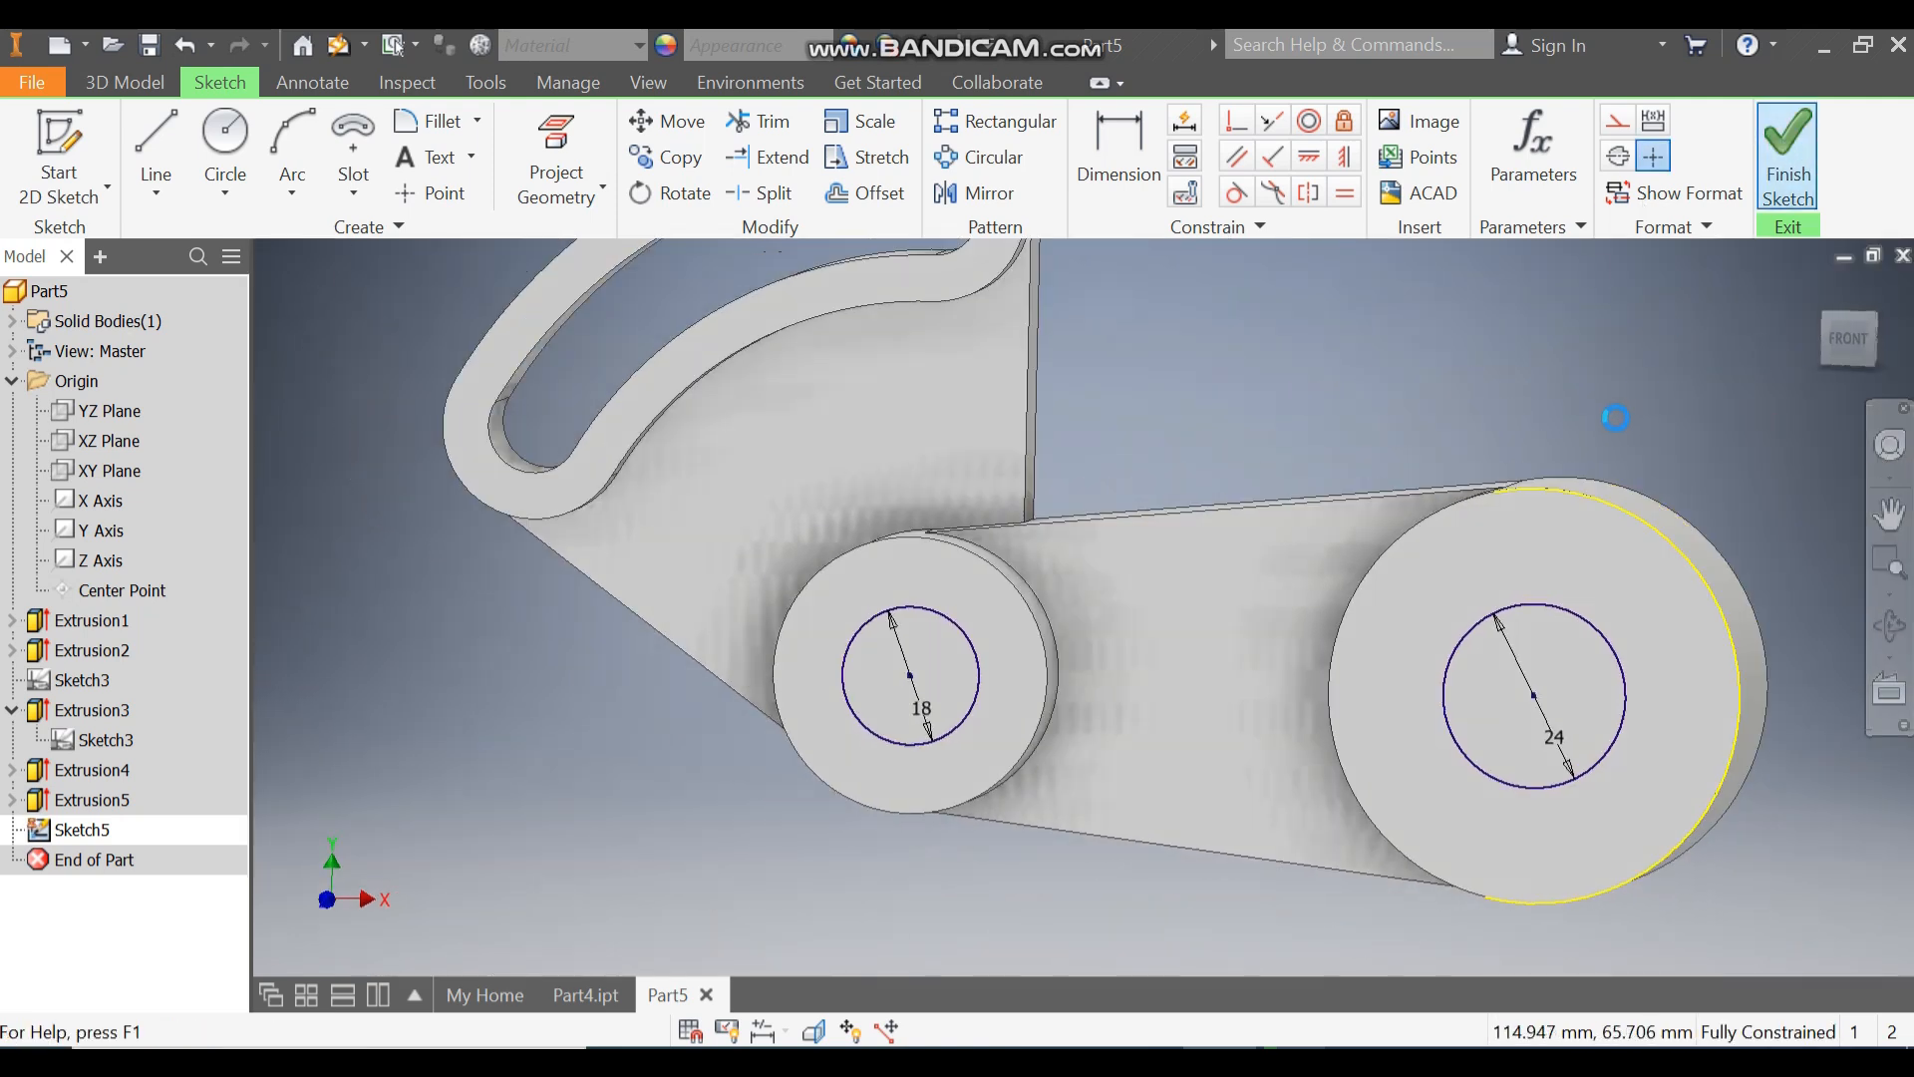
# - Finish the sketch and cut both circles through the bosses with an Extrude of extent All
pyautogui.hotkey('ctrl', 'Return')
pyautogui.click(153, 153)
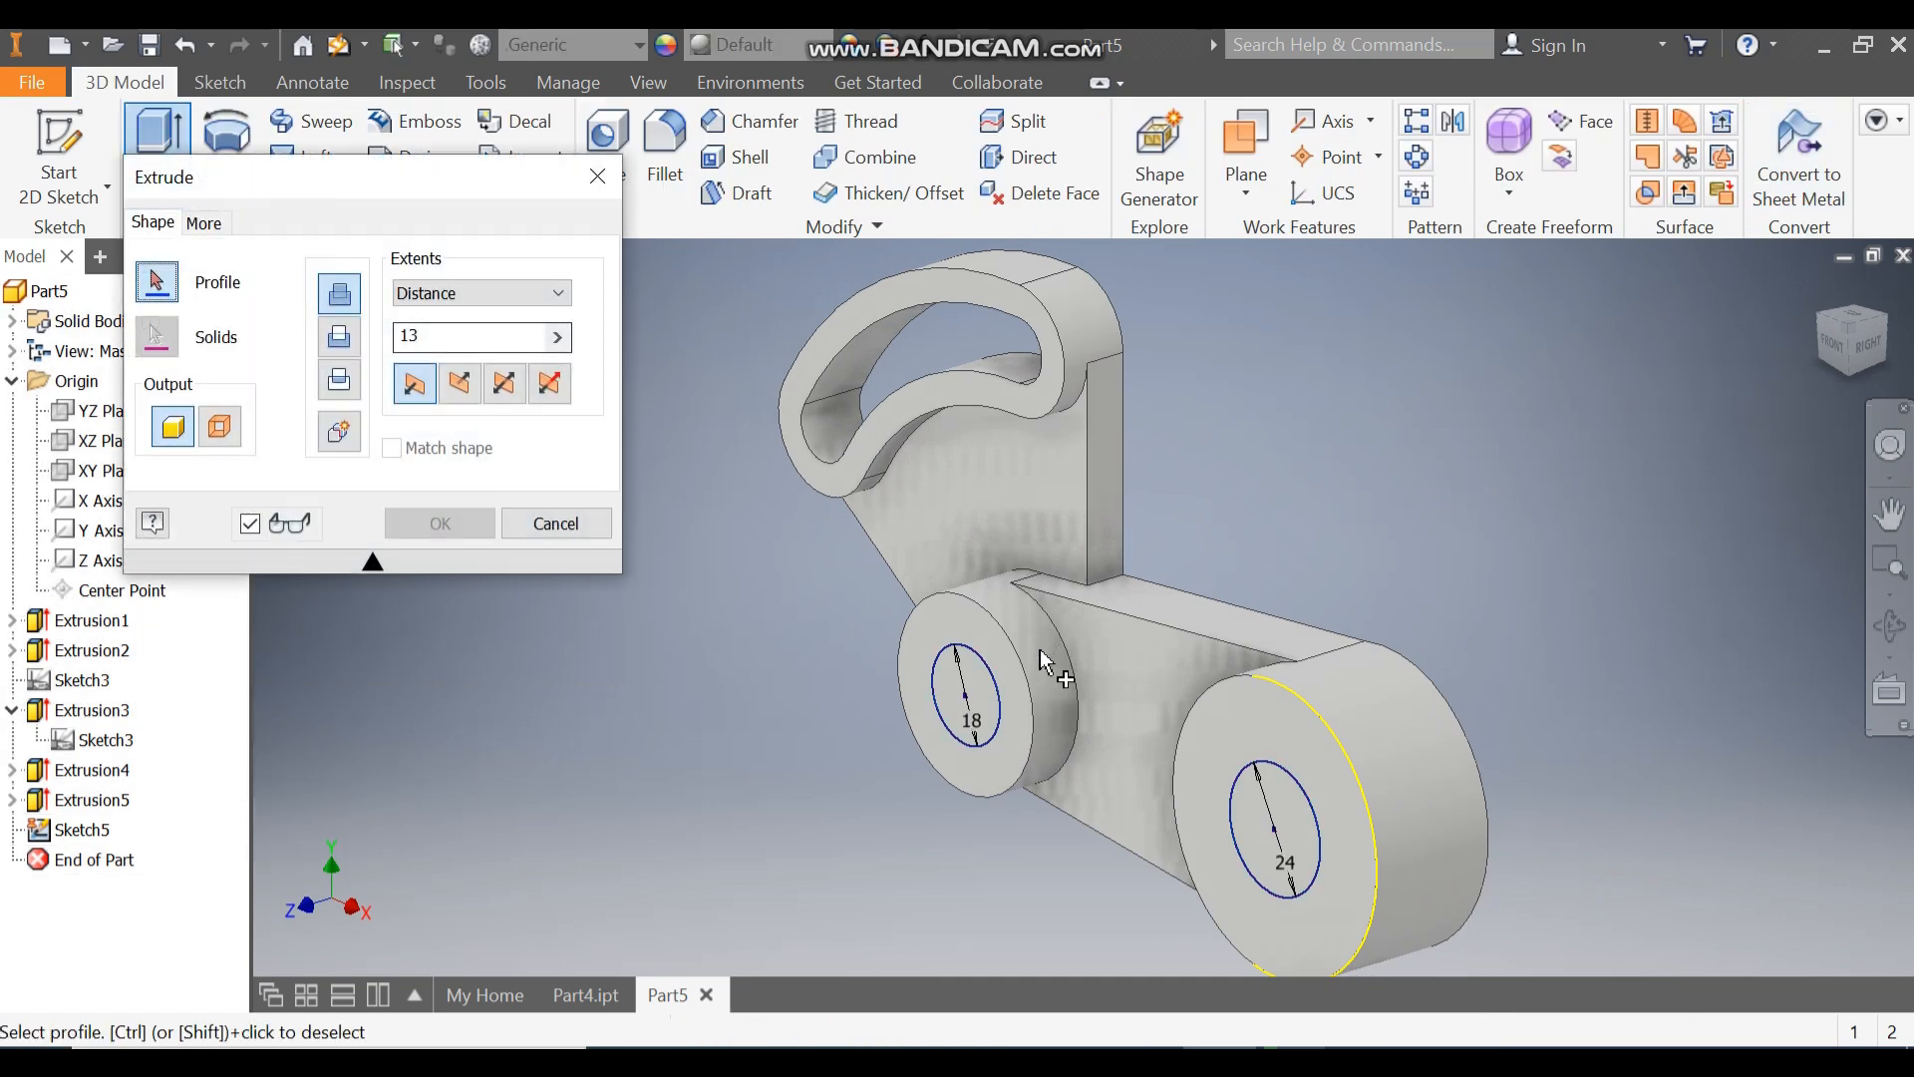
pyautogui.click(967, 695)
pyautogui.click(1296, 793)
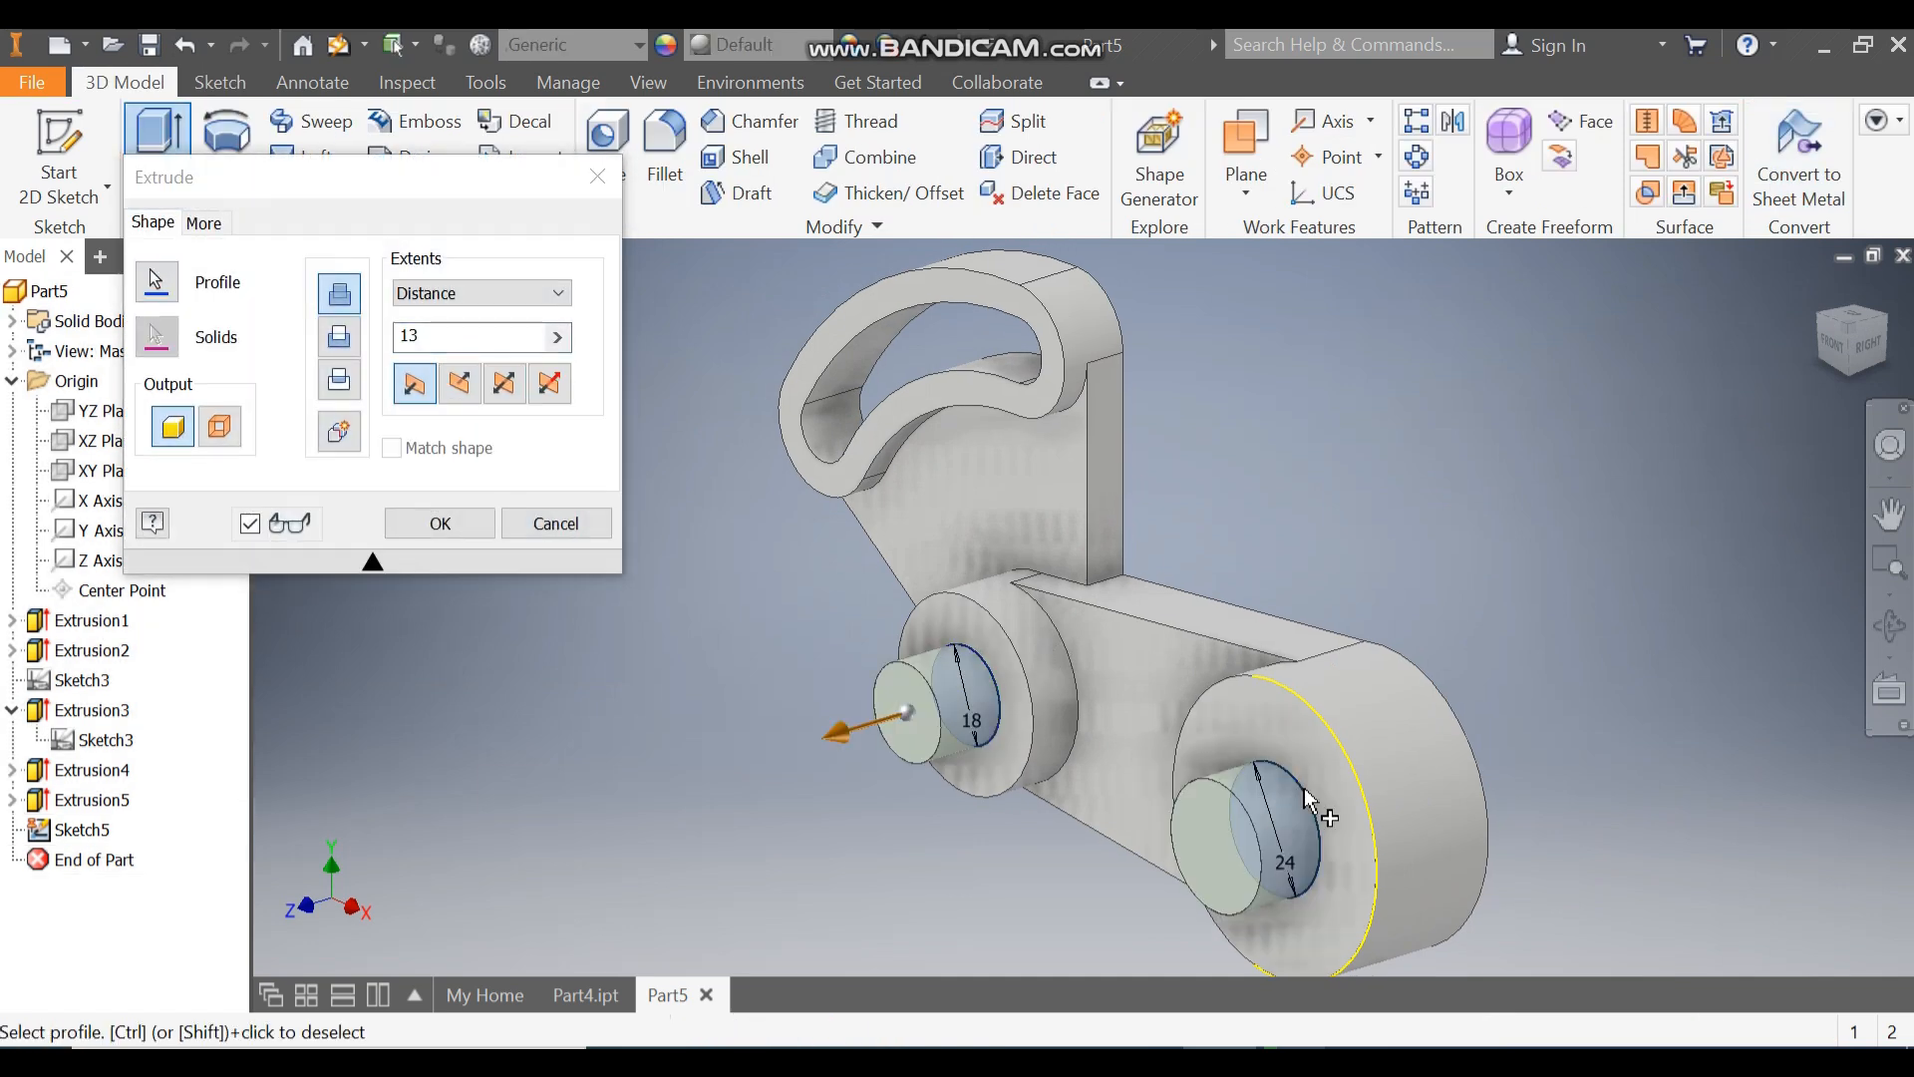
pyautogui.click(459, 384)
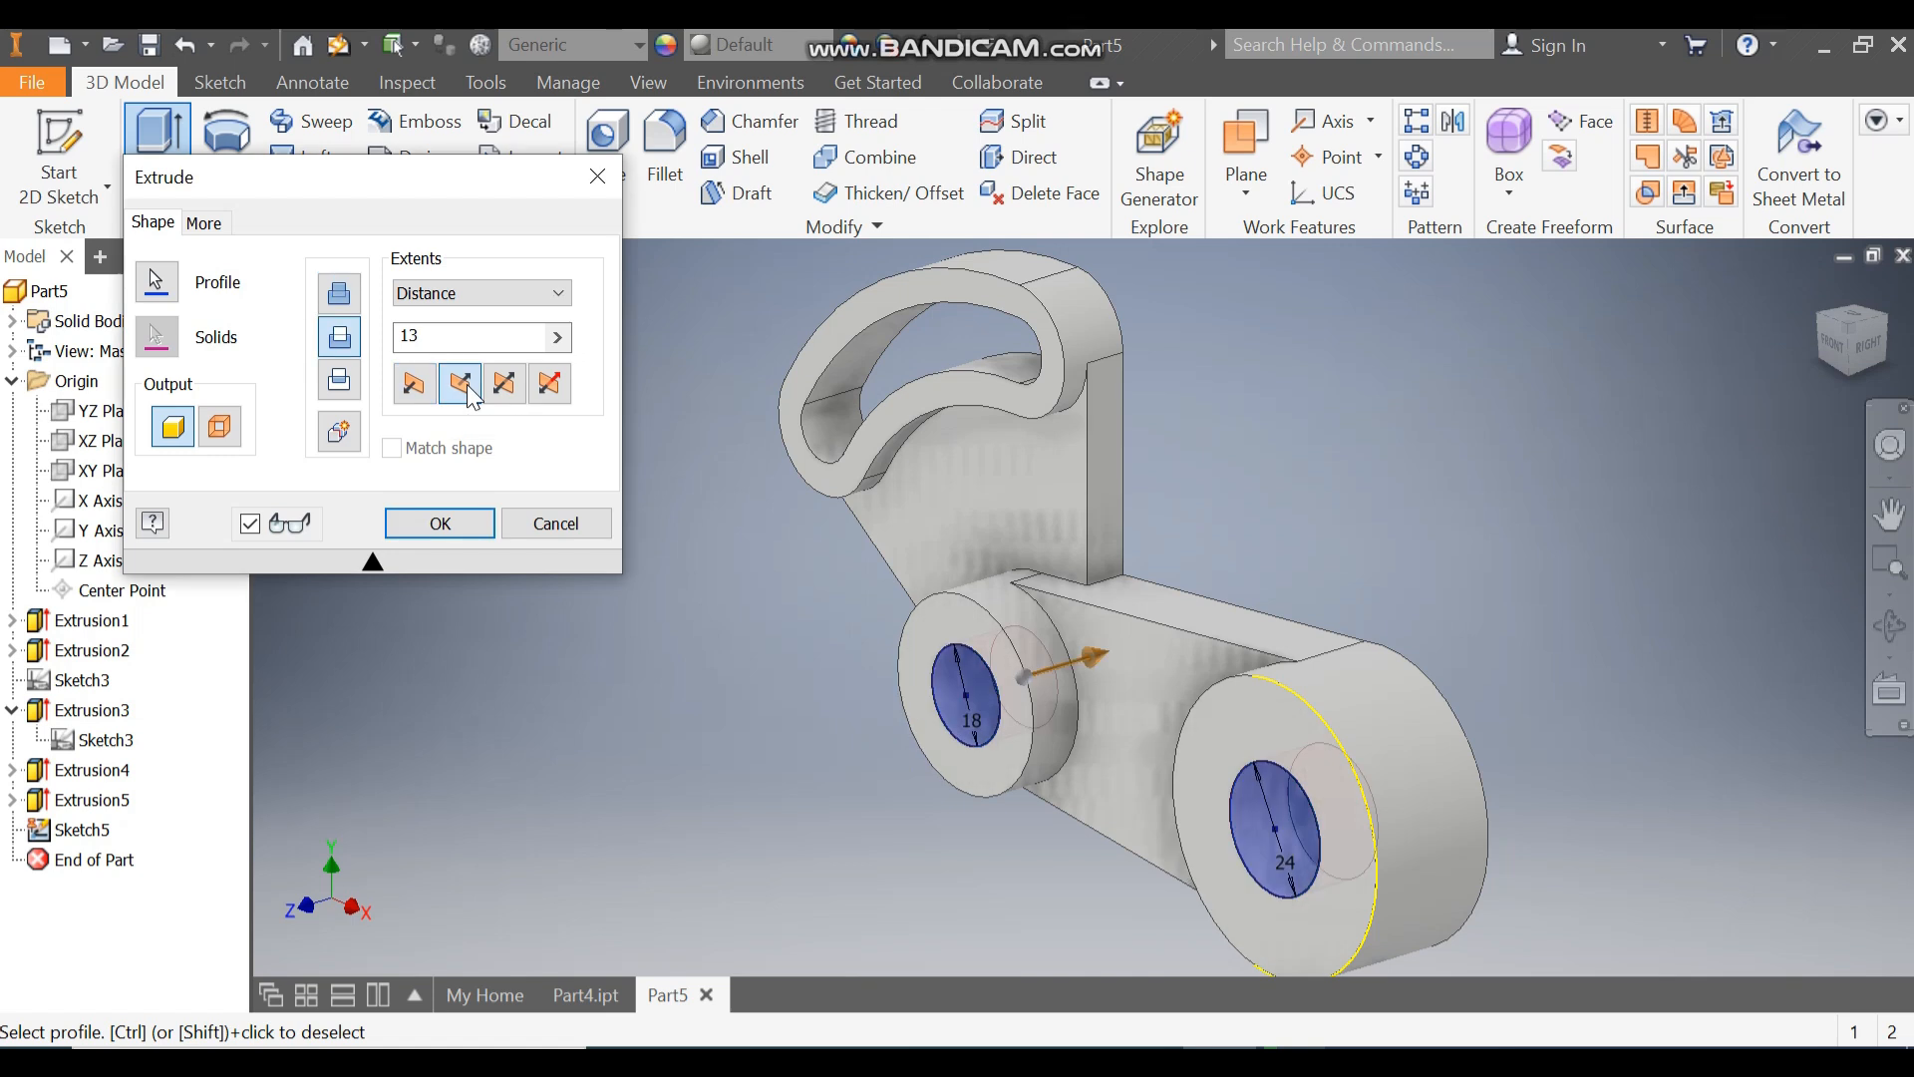
pyautogui.click(466, 295)
pyautogui.click(436, 400)
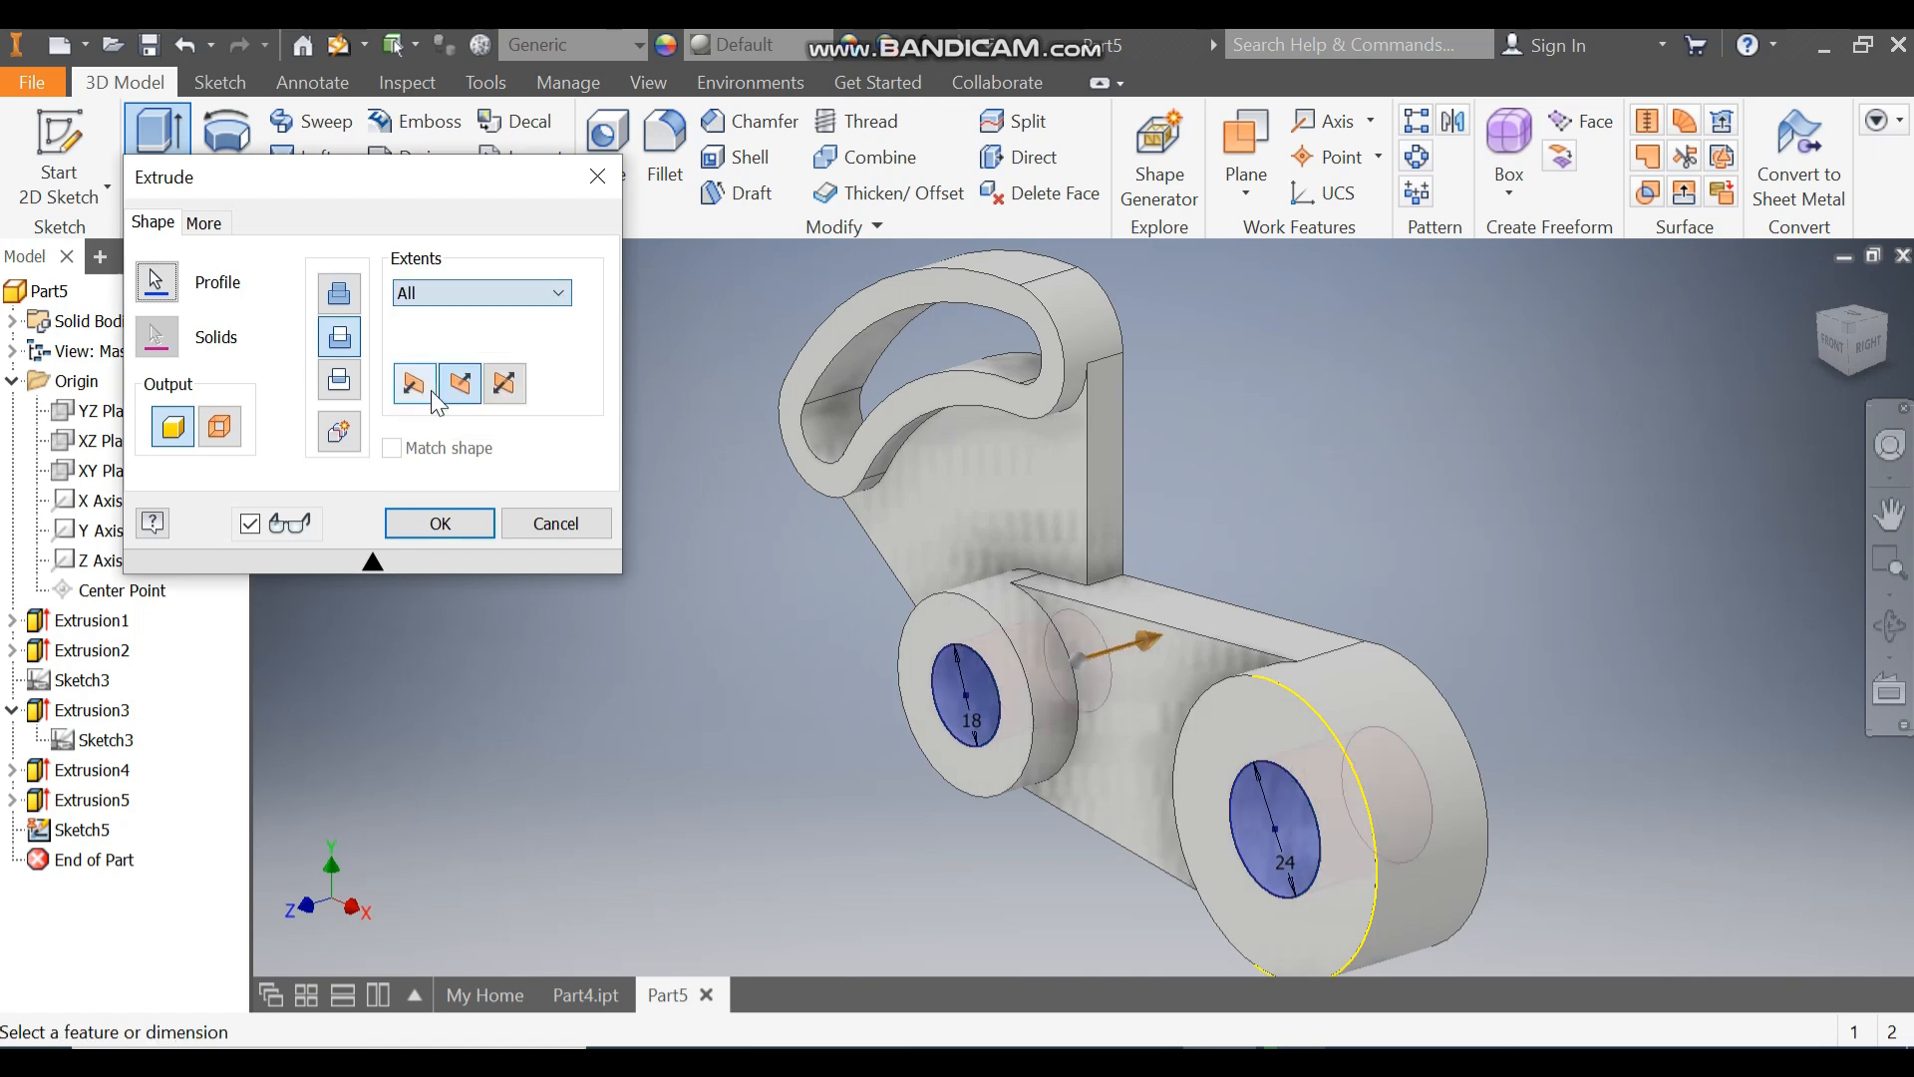
pyautogui.click(440, 522)
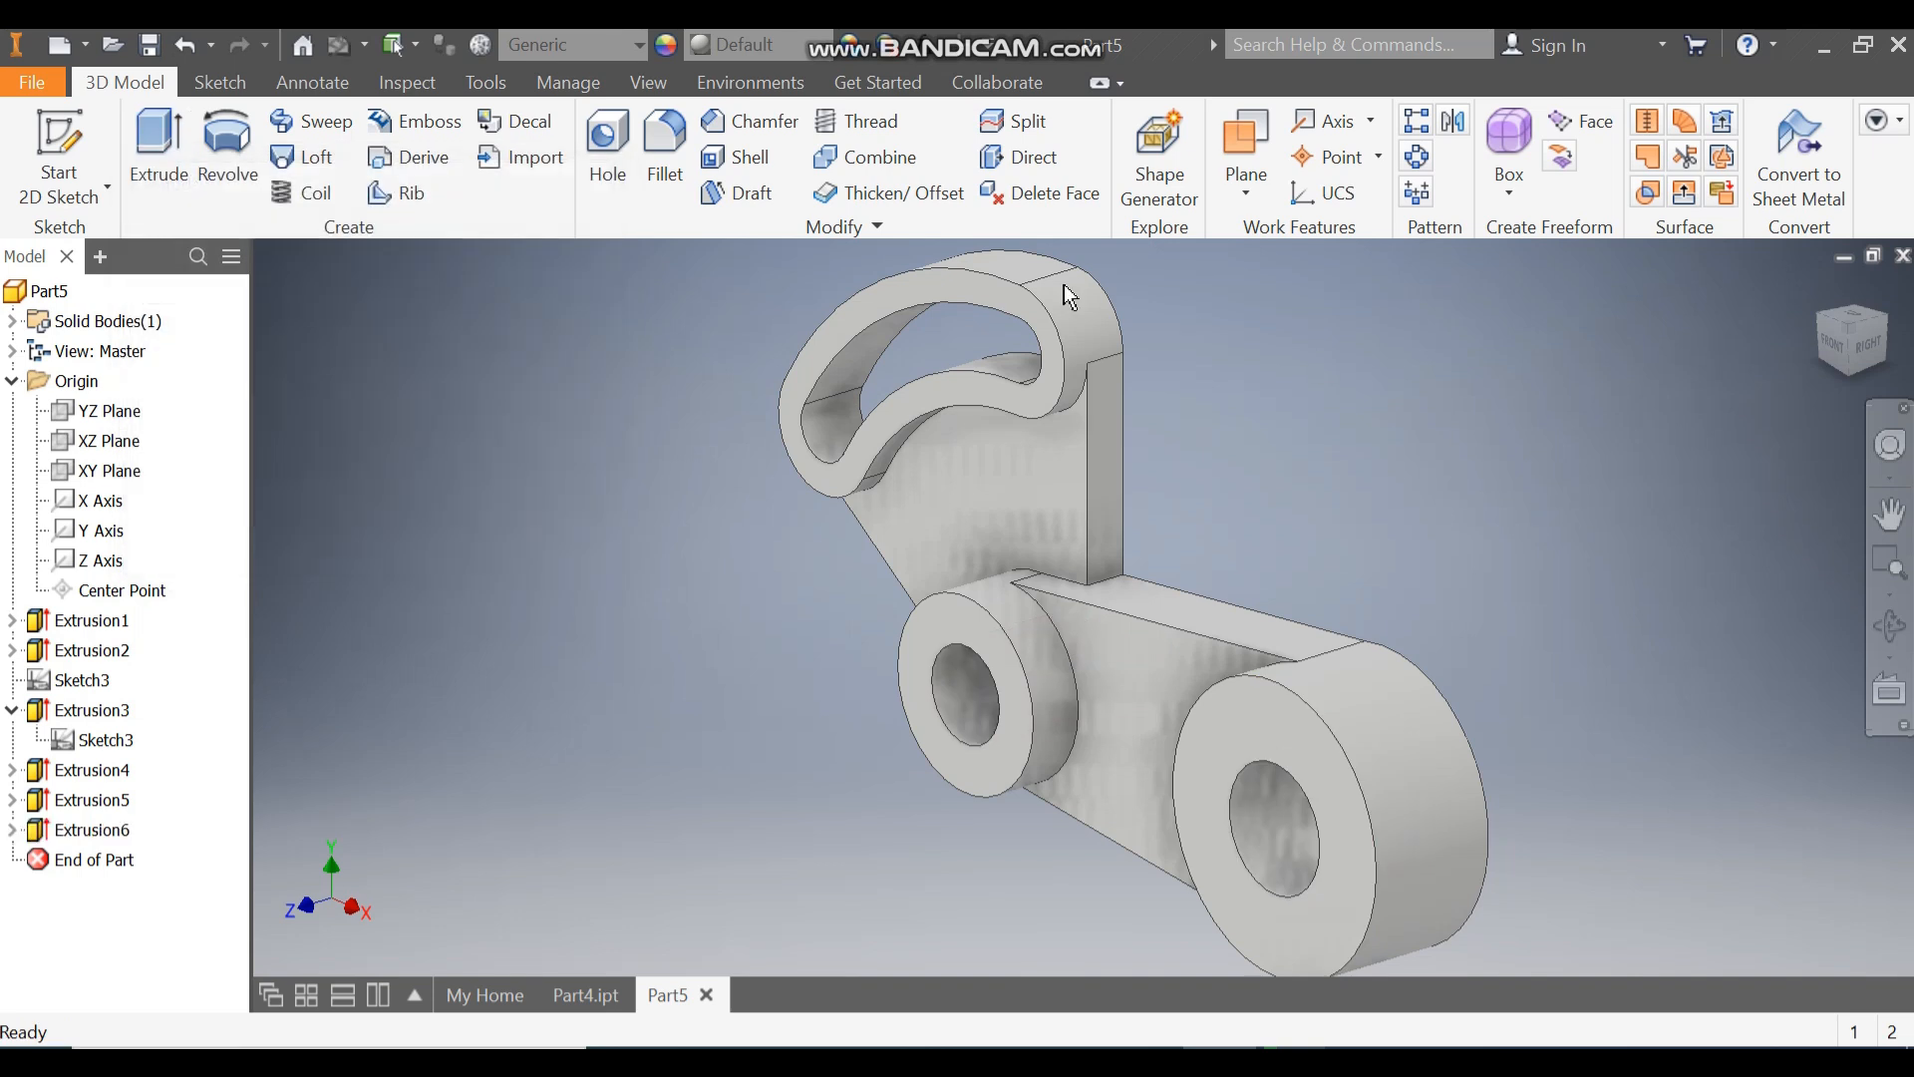
# - Fillet the inner corner edge where the slotted arm's upright side meets the top of the web with an 18 mm radius
pyautogui.click(666, 160)
pyautogui.click(262, 332)
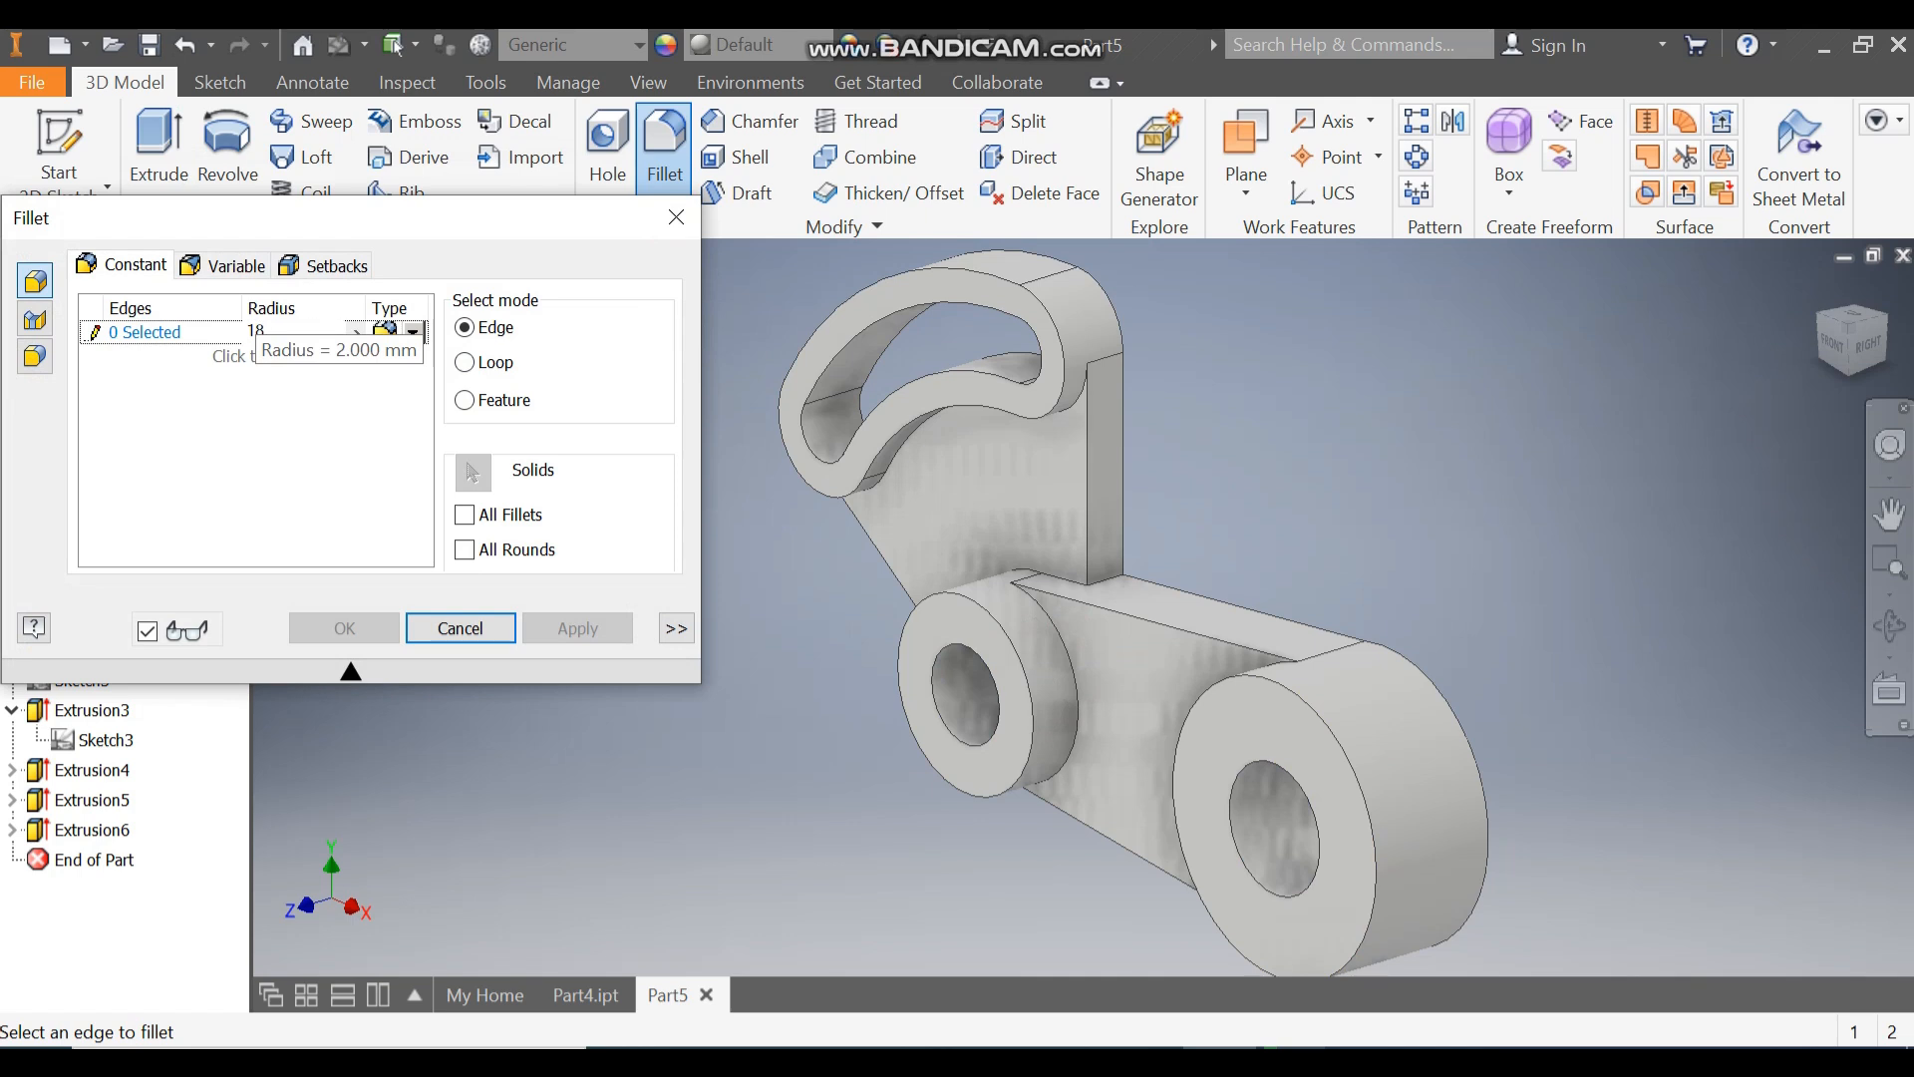
pyautogui.click(167, 337)
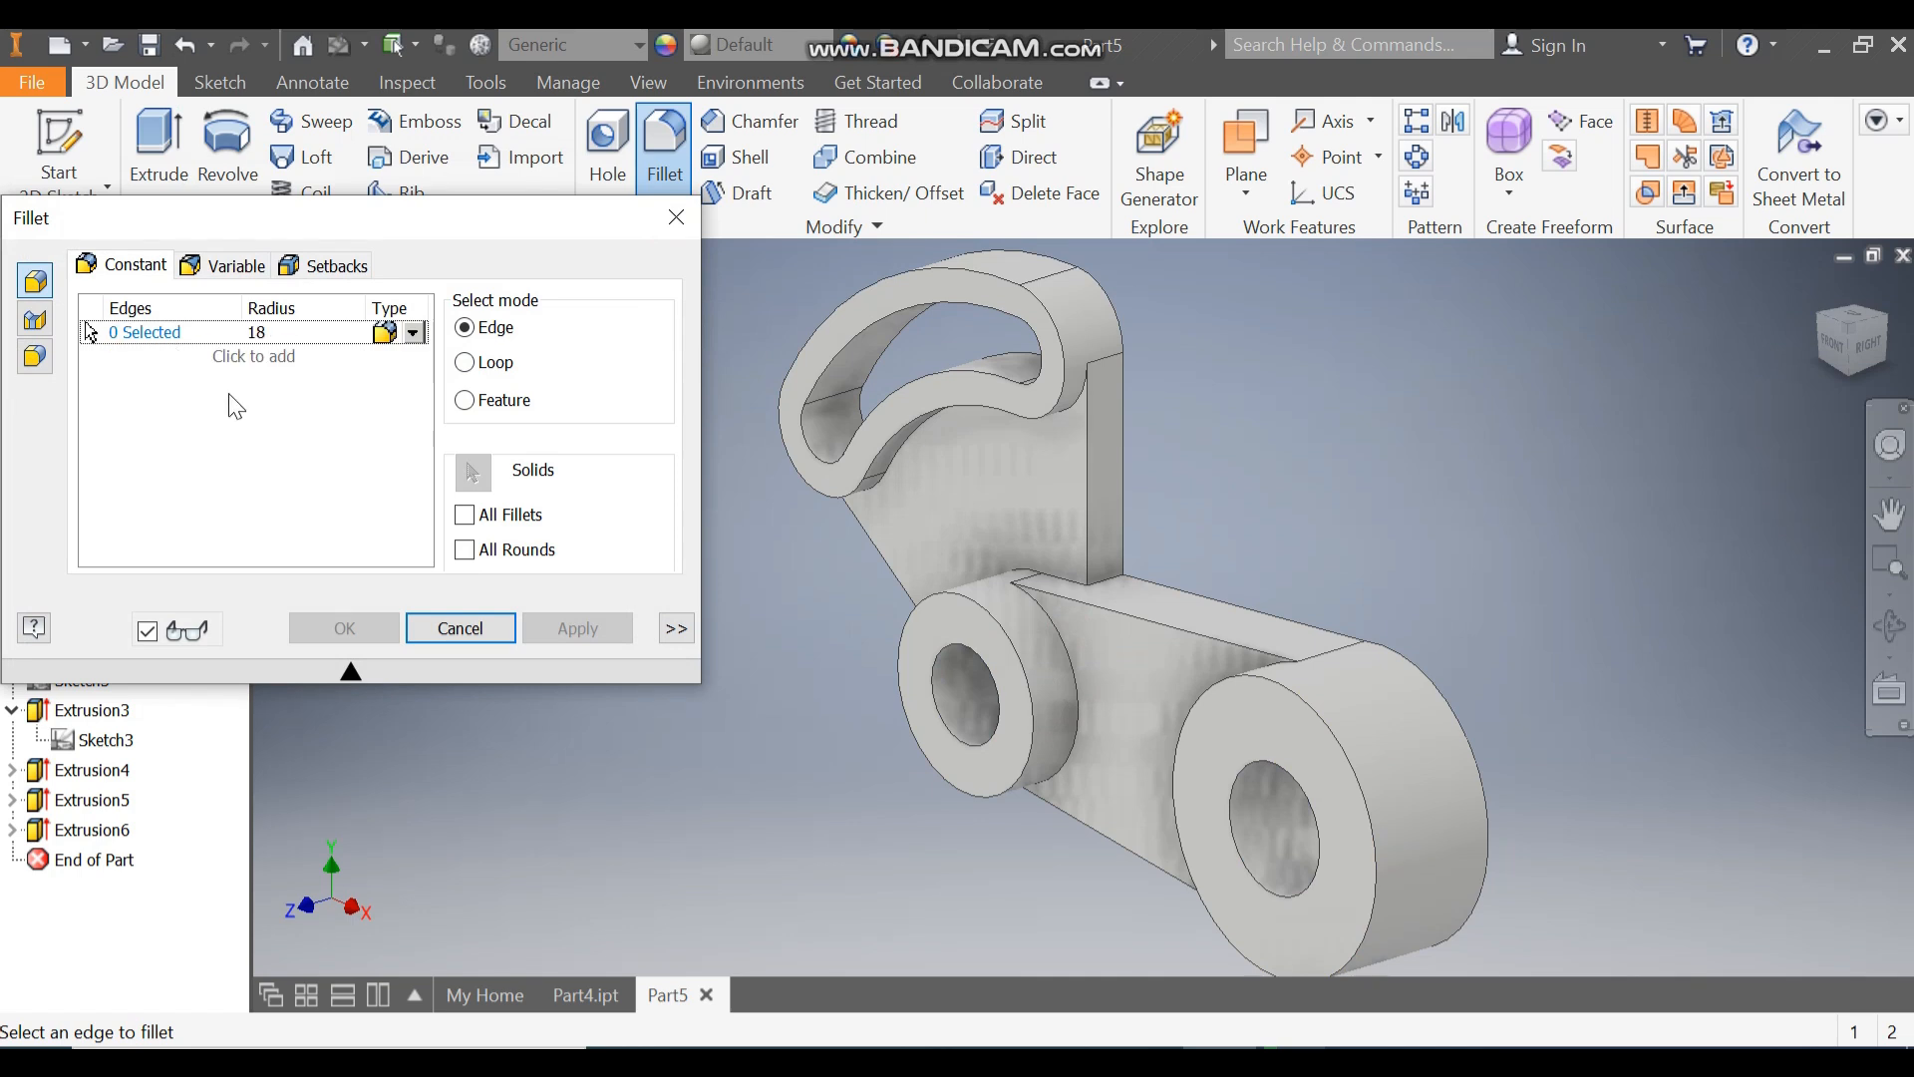
pyautogui.click(1115, 576)
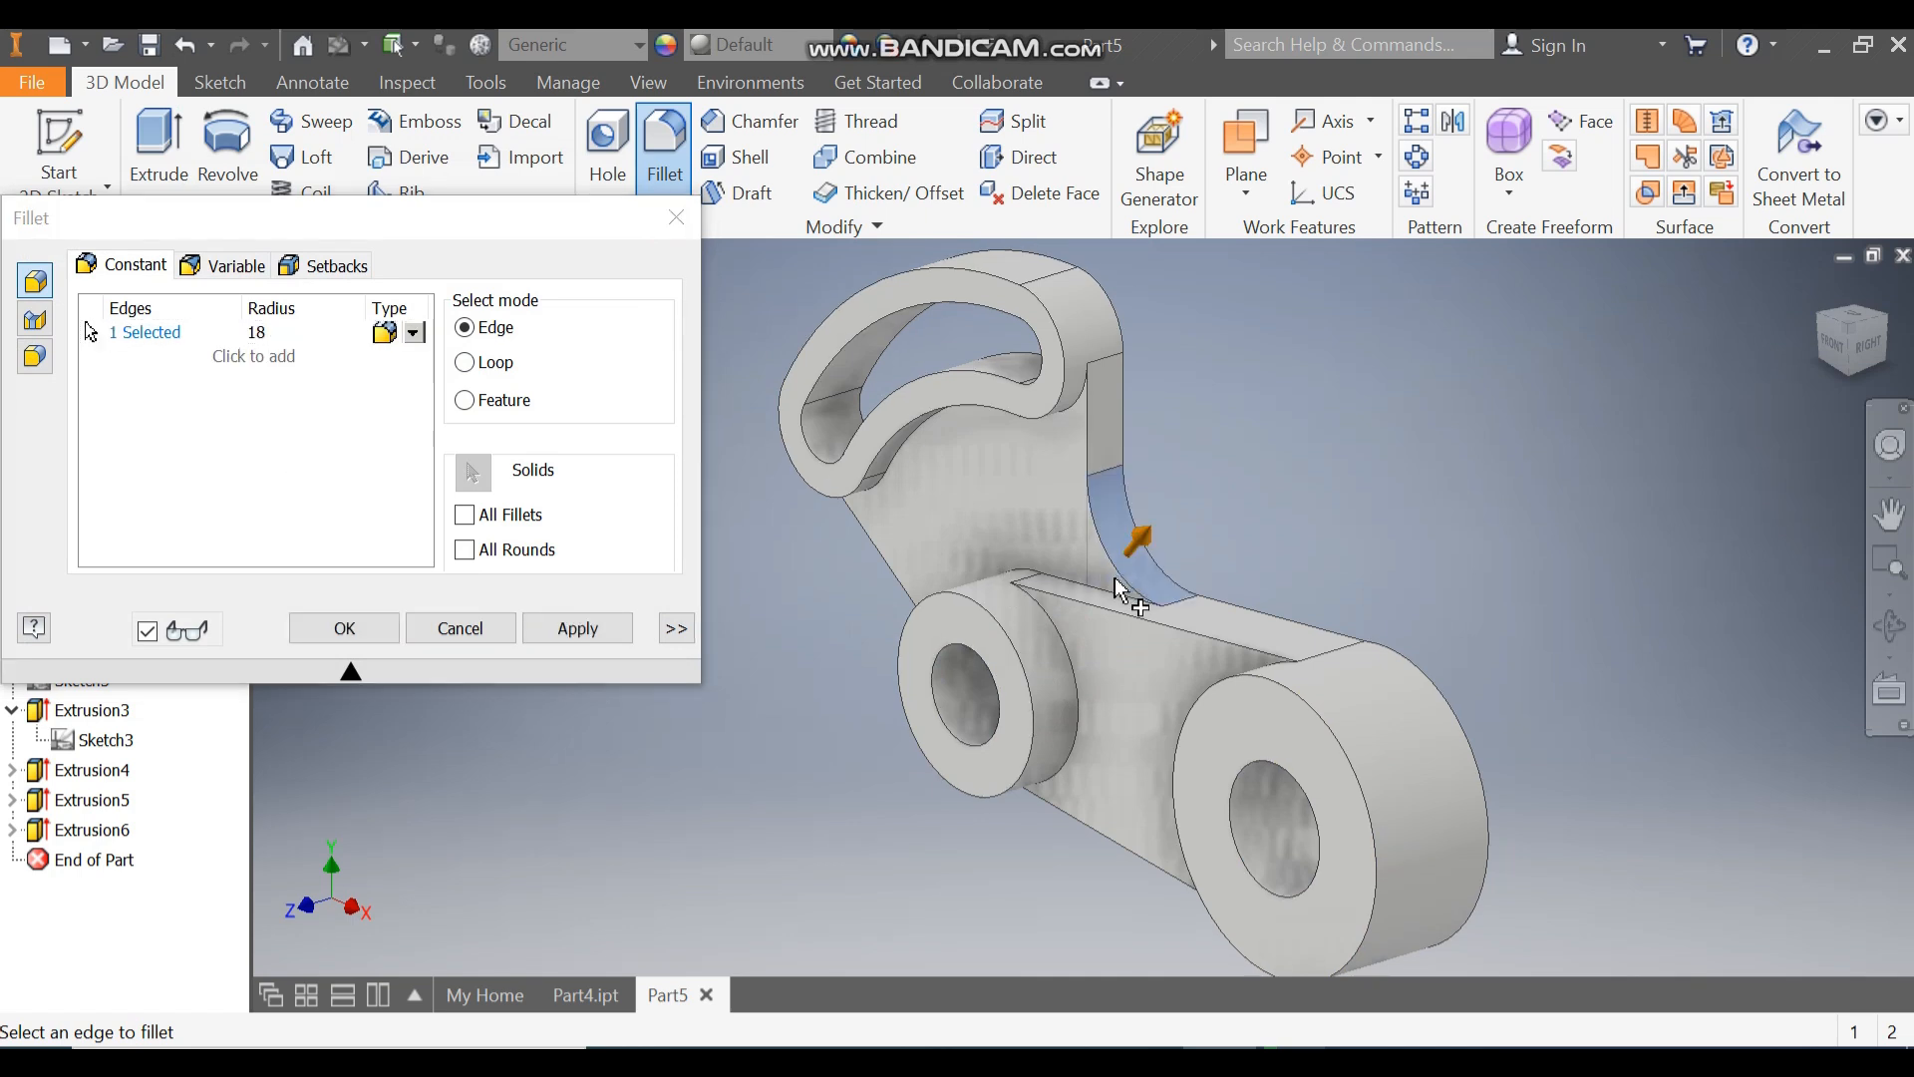
pyautogui.click(349, 628)
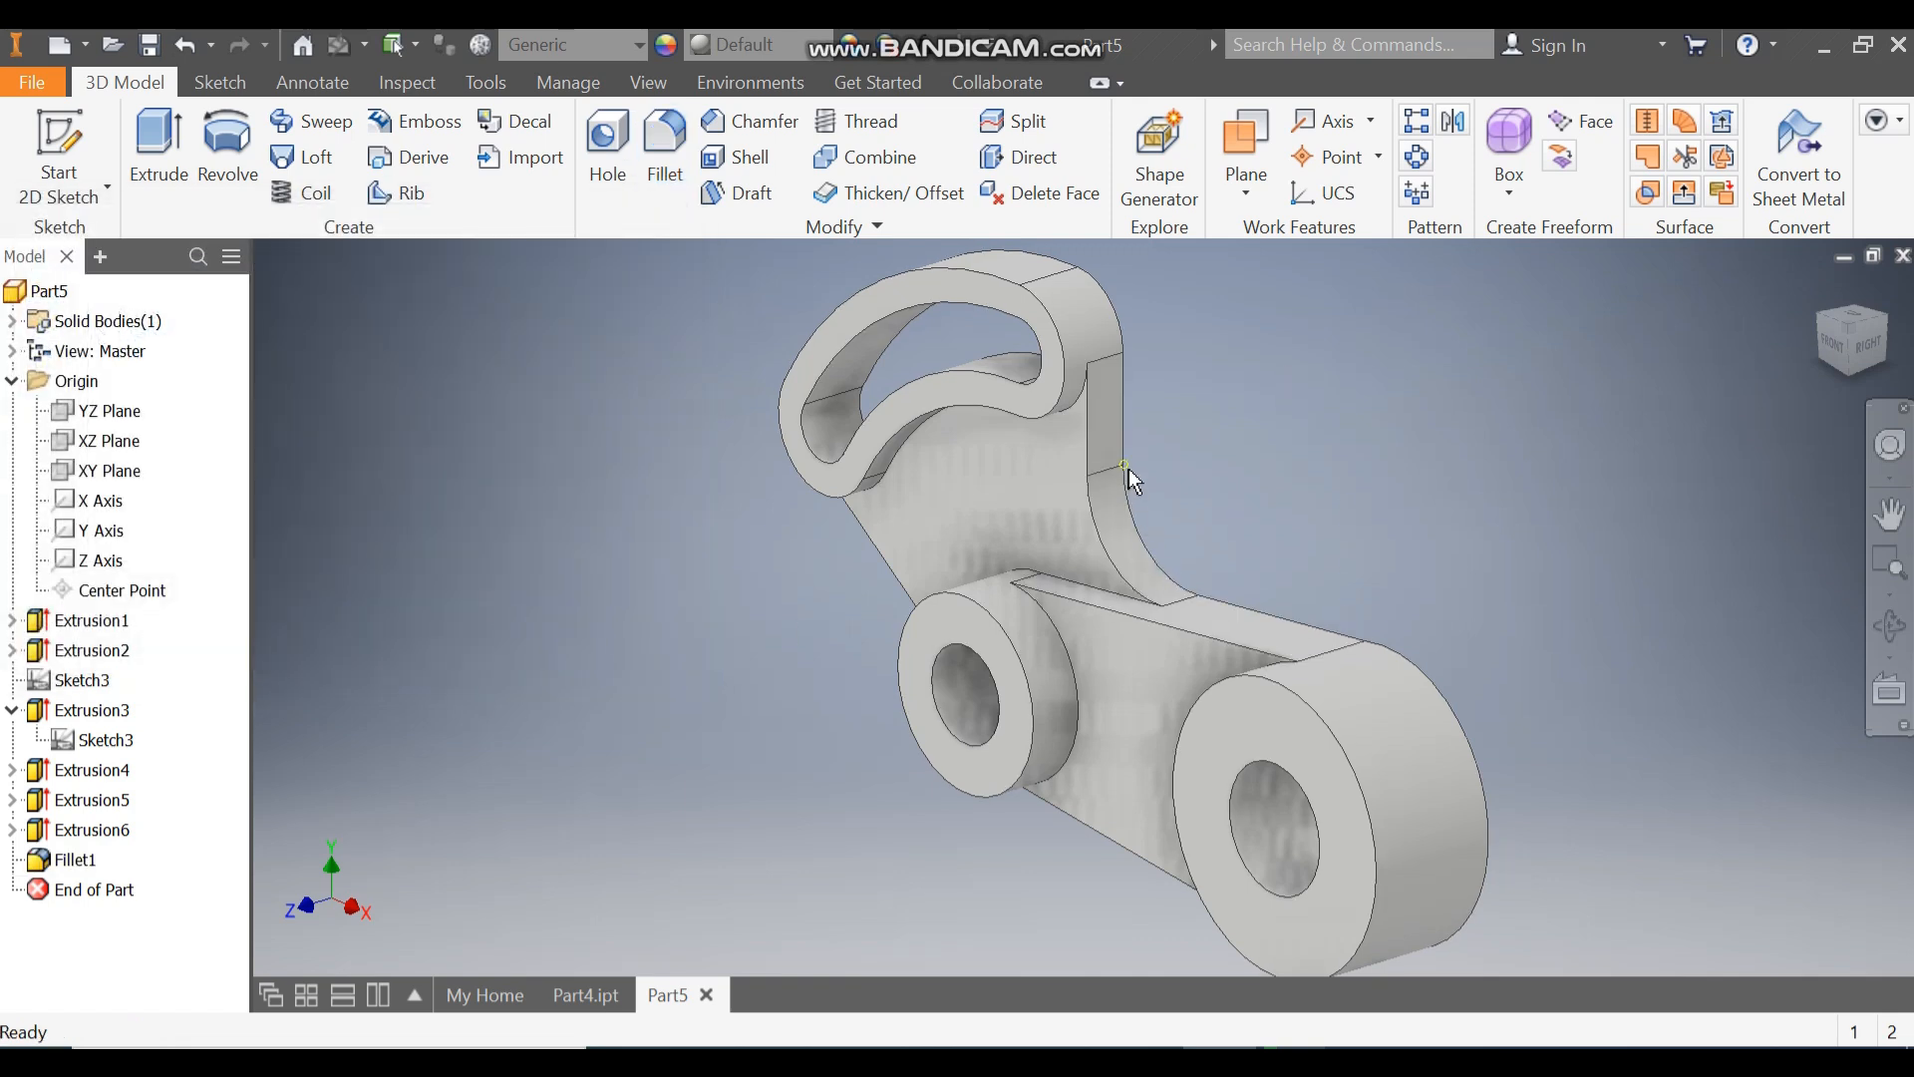
# - Check the Part4 reference, and set up a 2 mm fillet on the front junction edges of both bosses and the curved arm
pyautogui.click(565, 995)
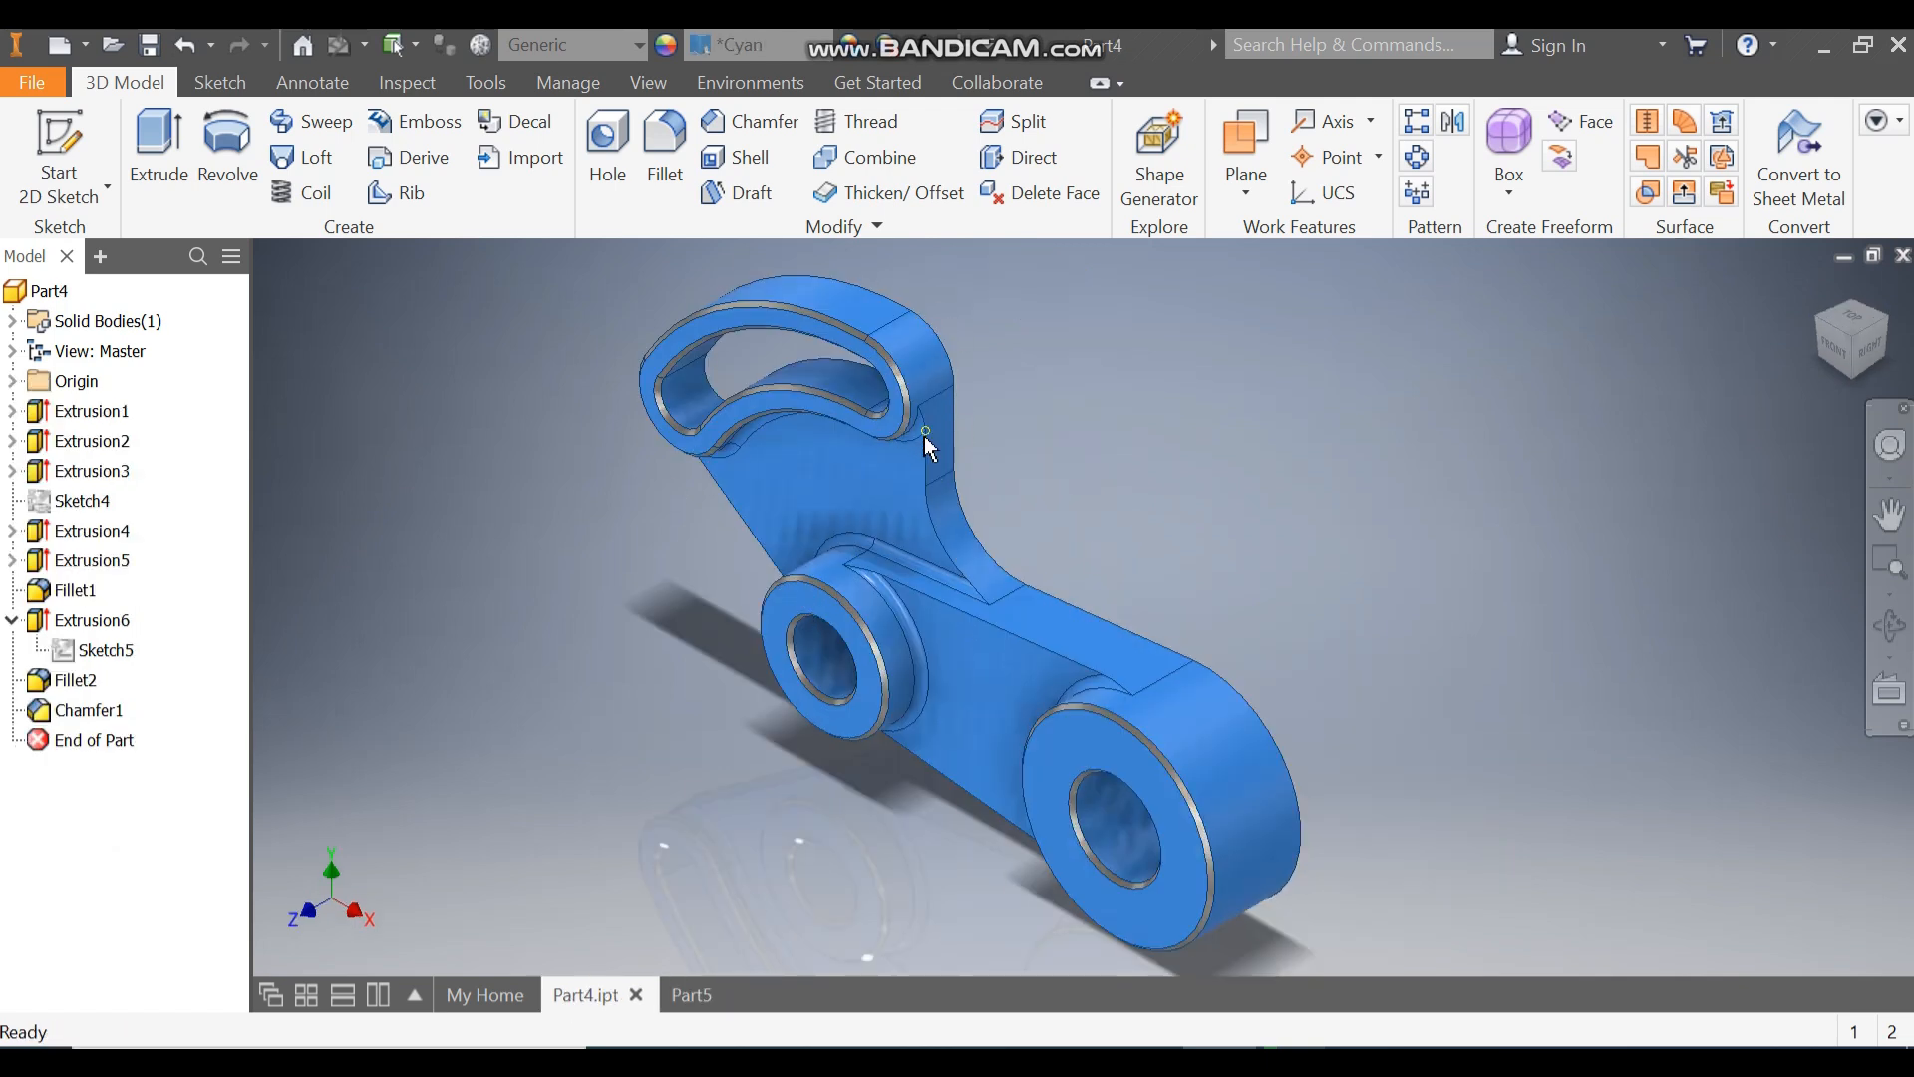
pyautogui.click(690, 995)
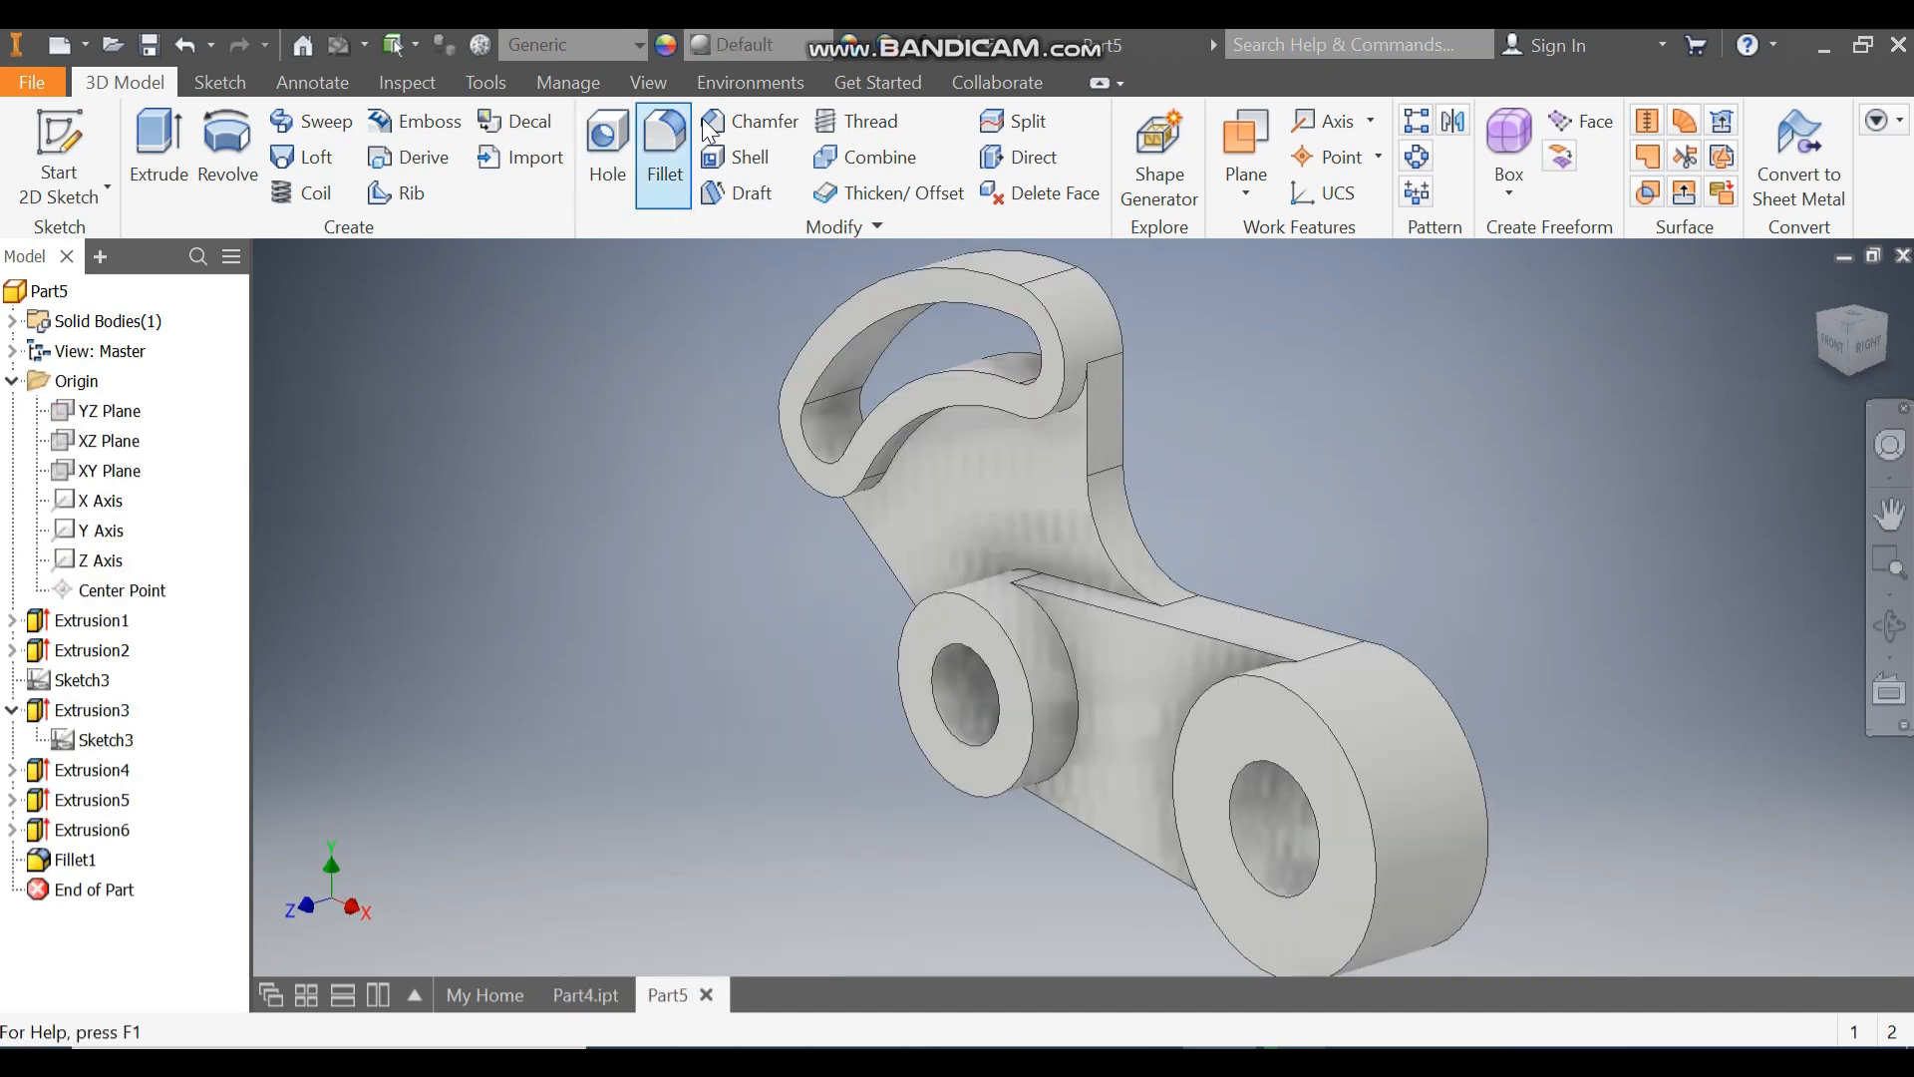
pyautogui.click(665, 150)
pyautogui.click(264, 336)
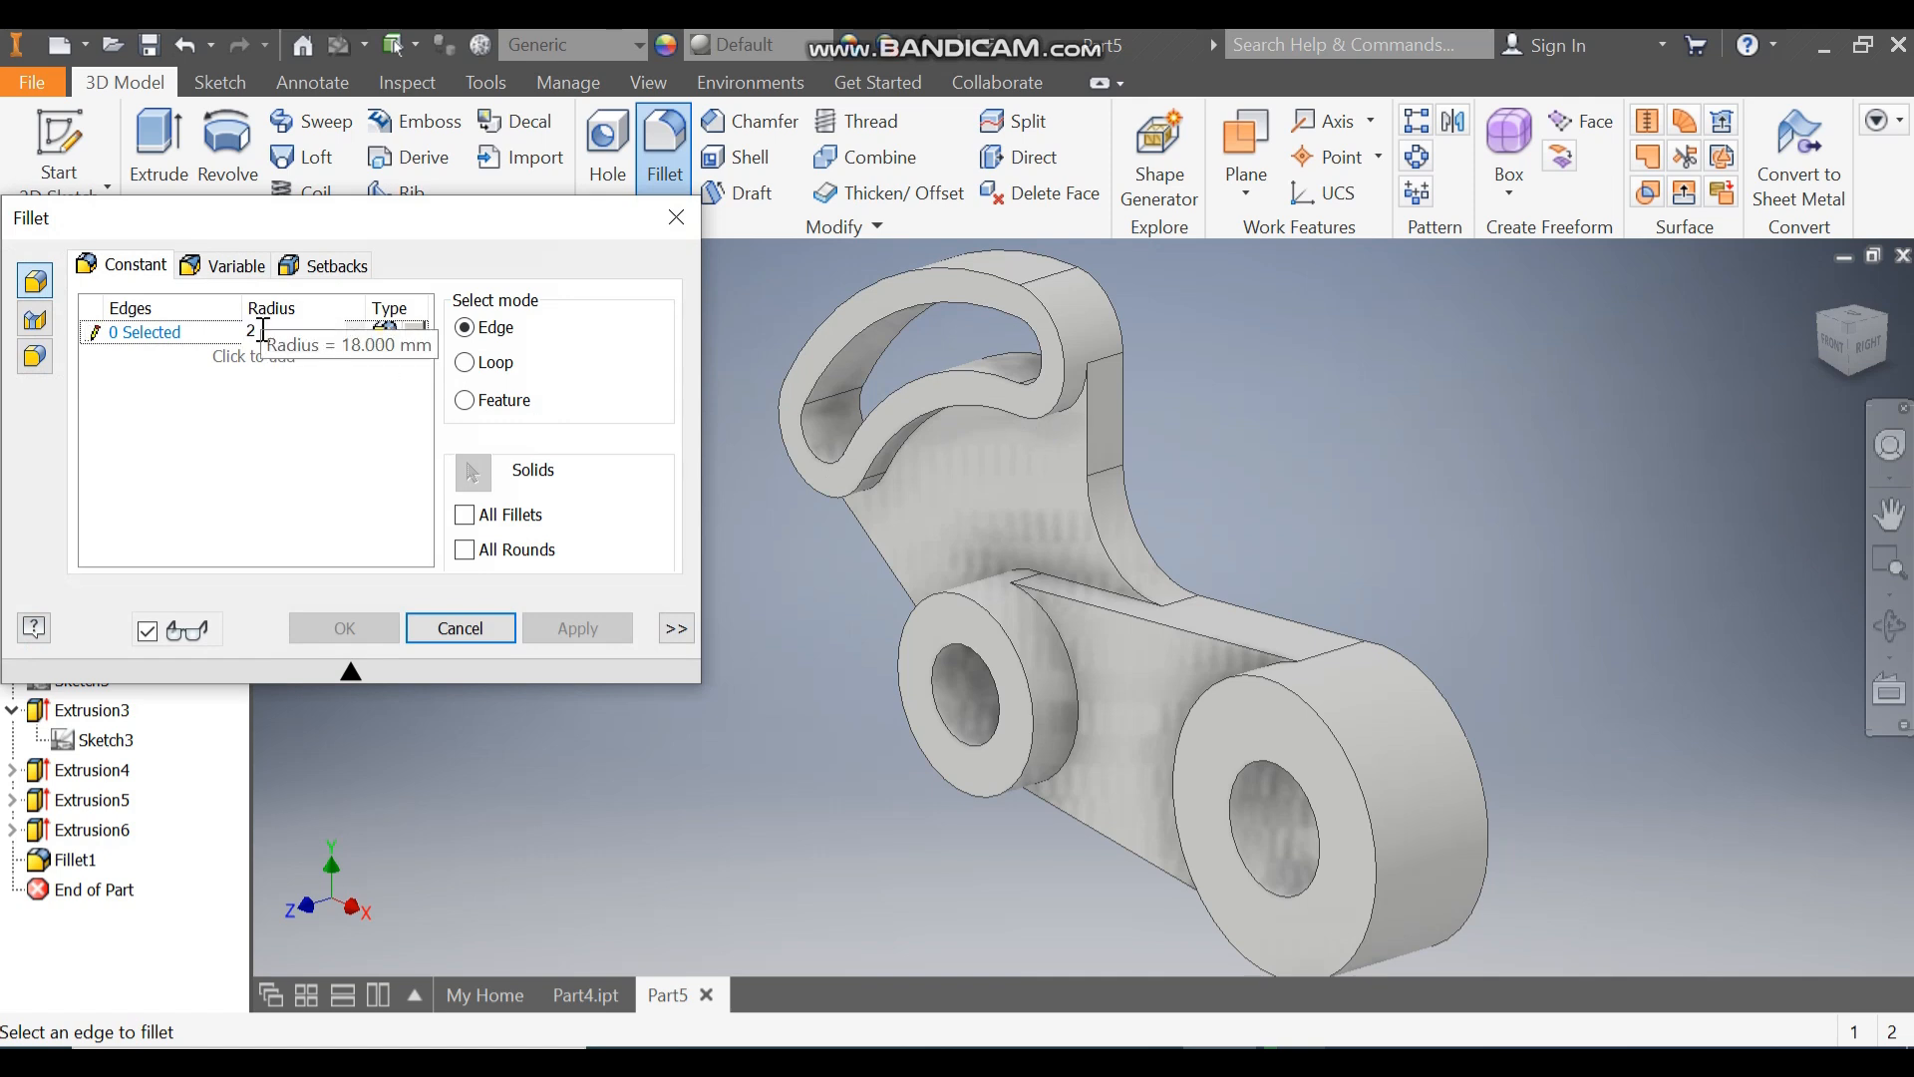
pyautogui.write('2')
pyautogui.press('Return')
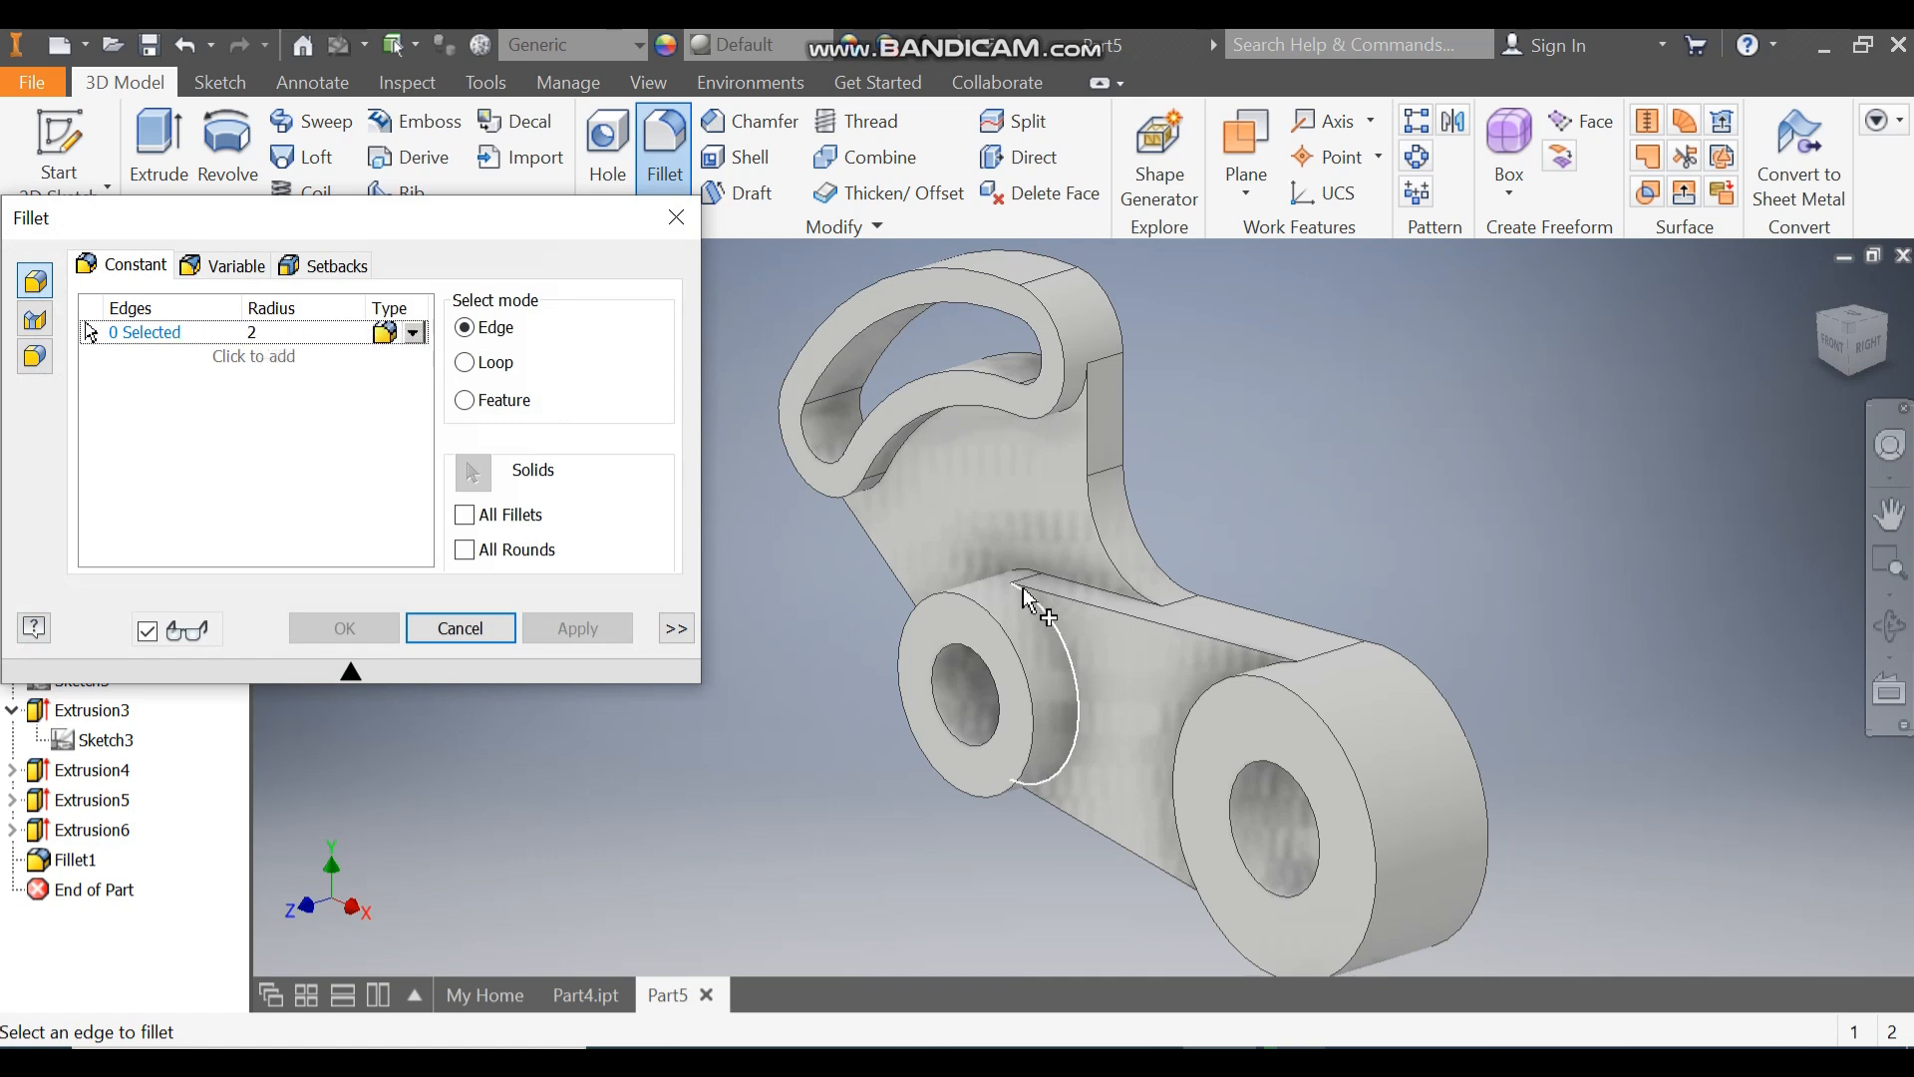
pyautogui.scroll(3, 1079, 576)
pyautogui.click(1032, 633)
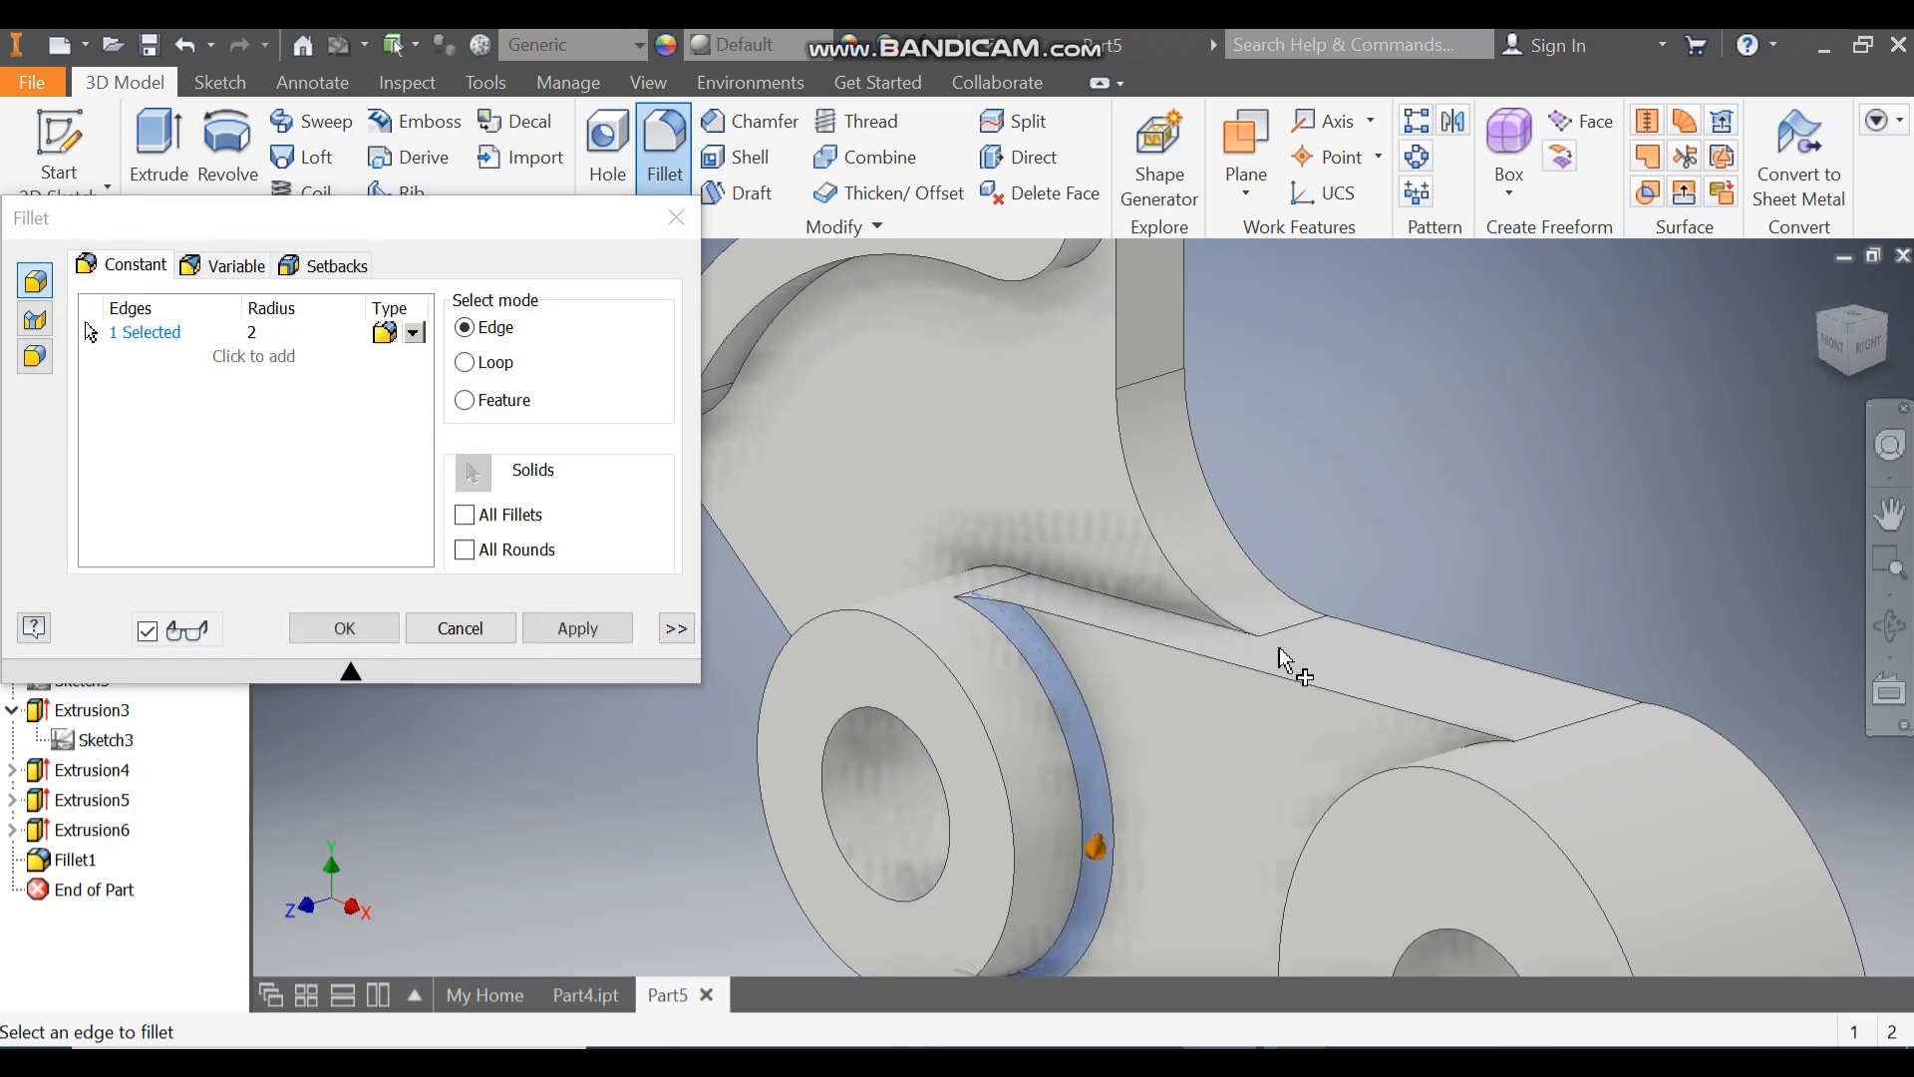
pyautogui.click(1474, 758)
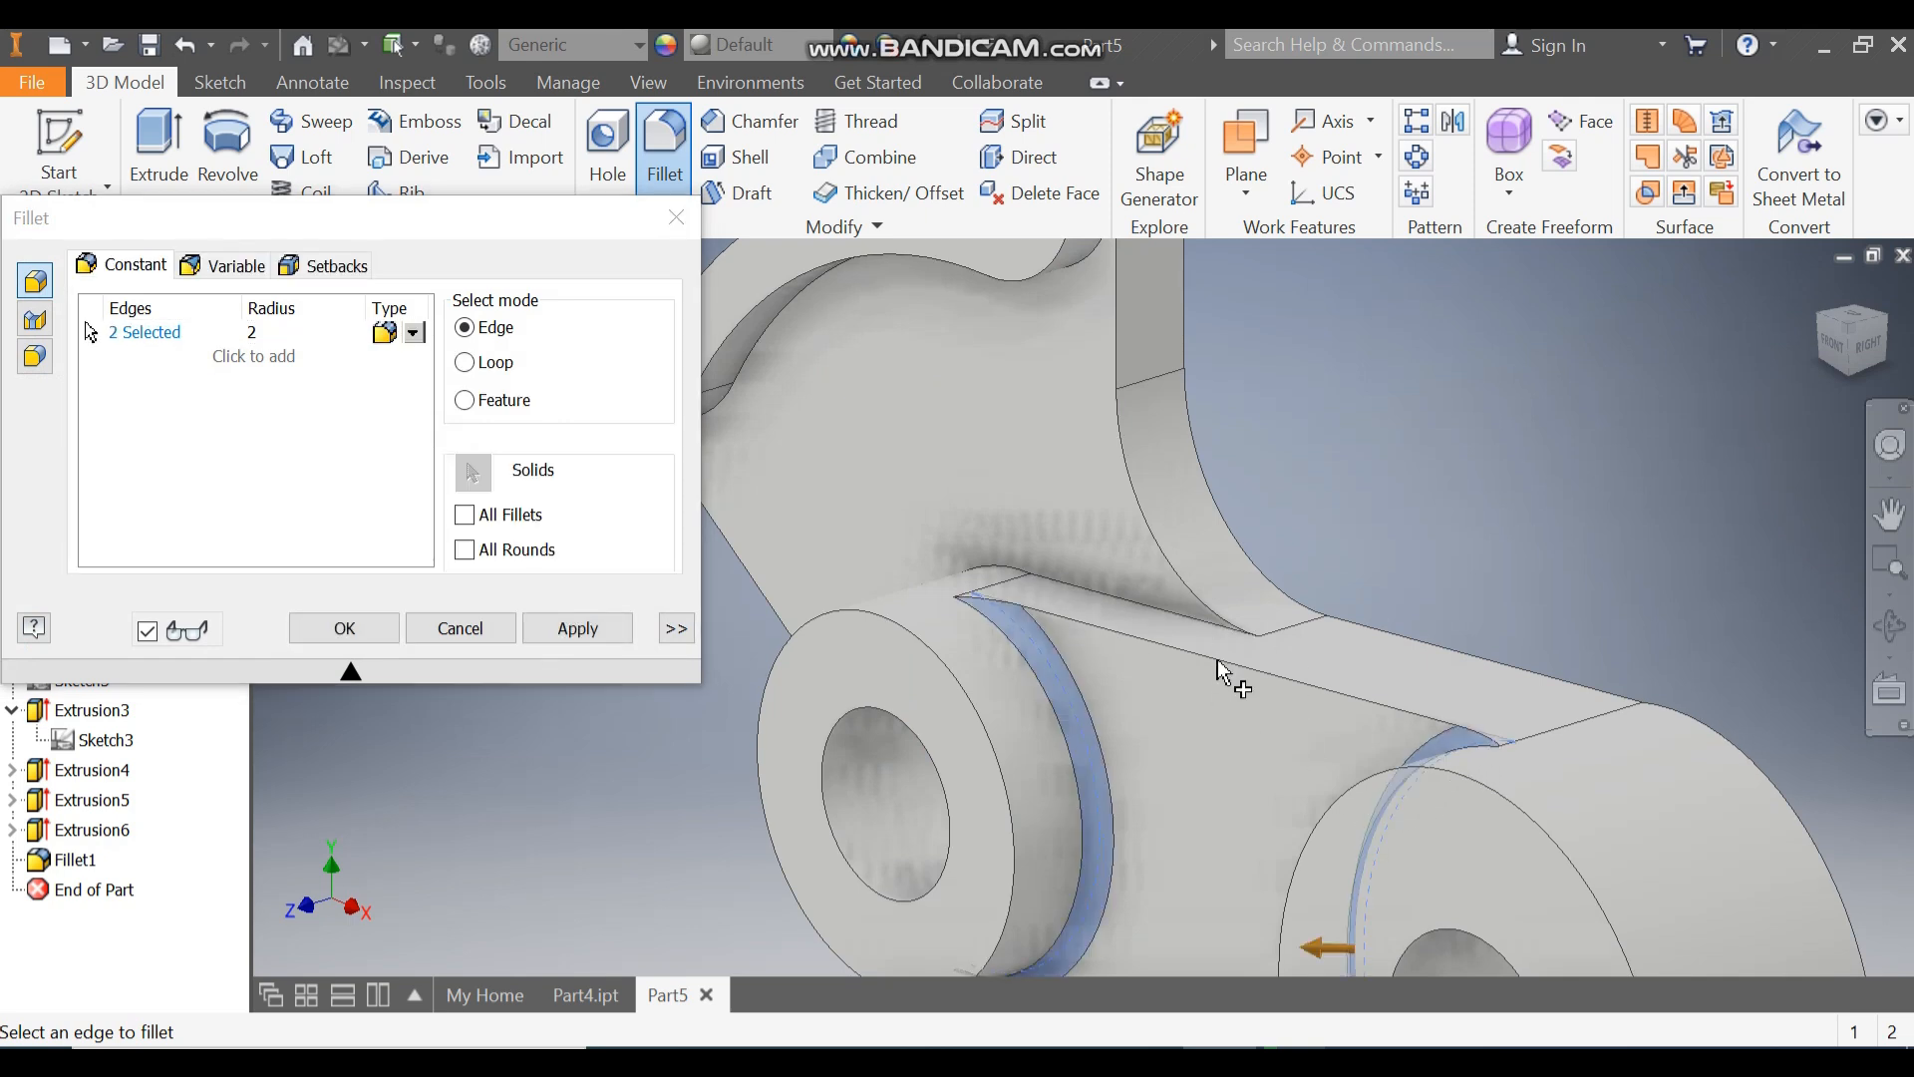
pyautogui.scroll(-2, 1224, 674)
pyautogui.click(975, 457)
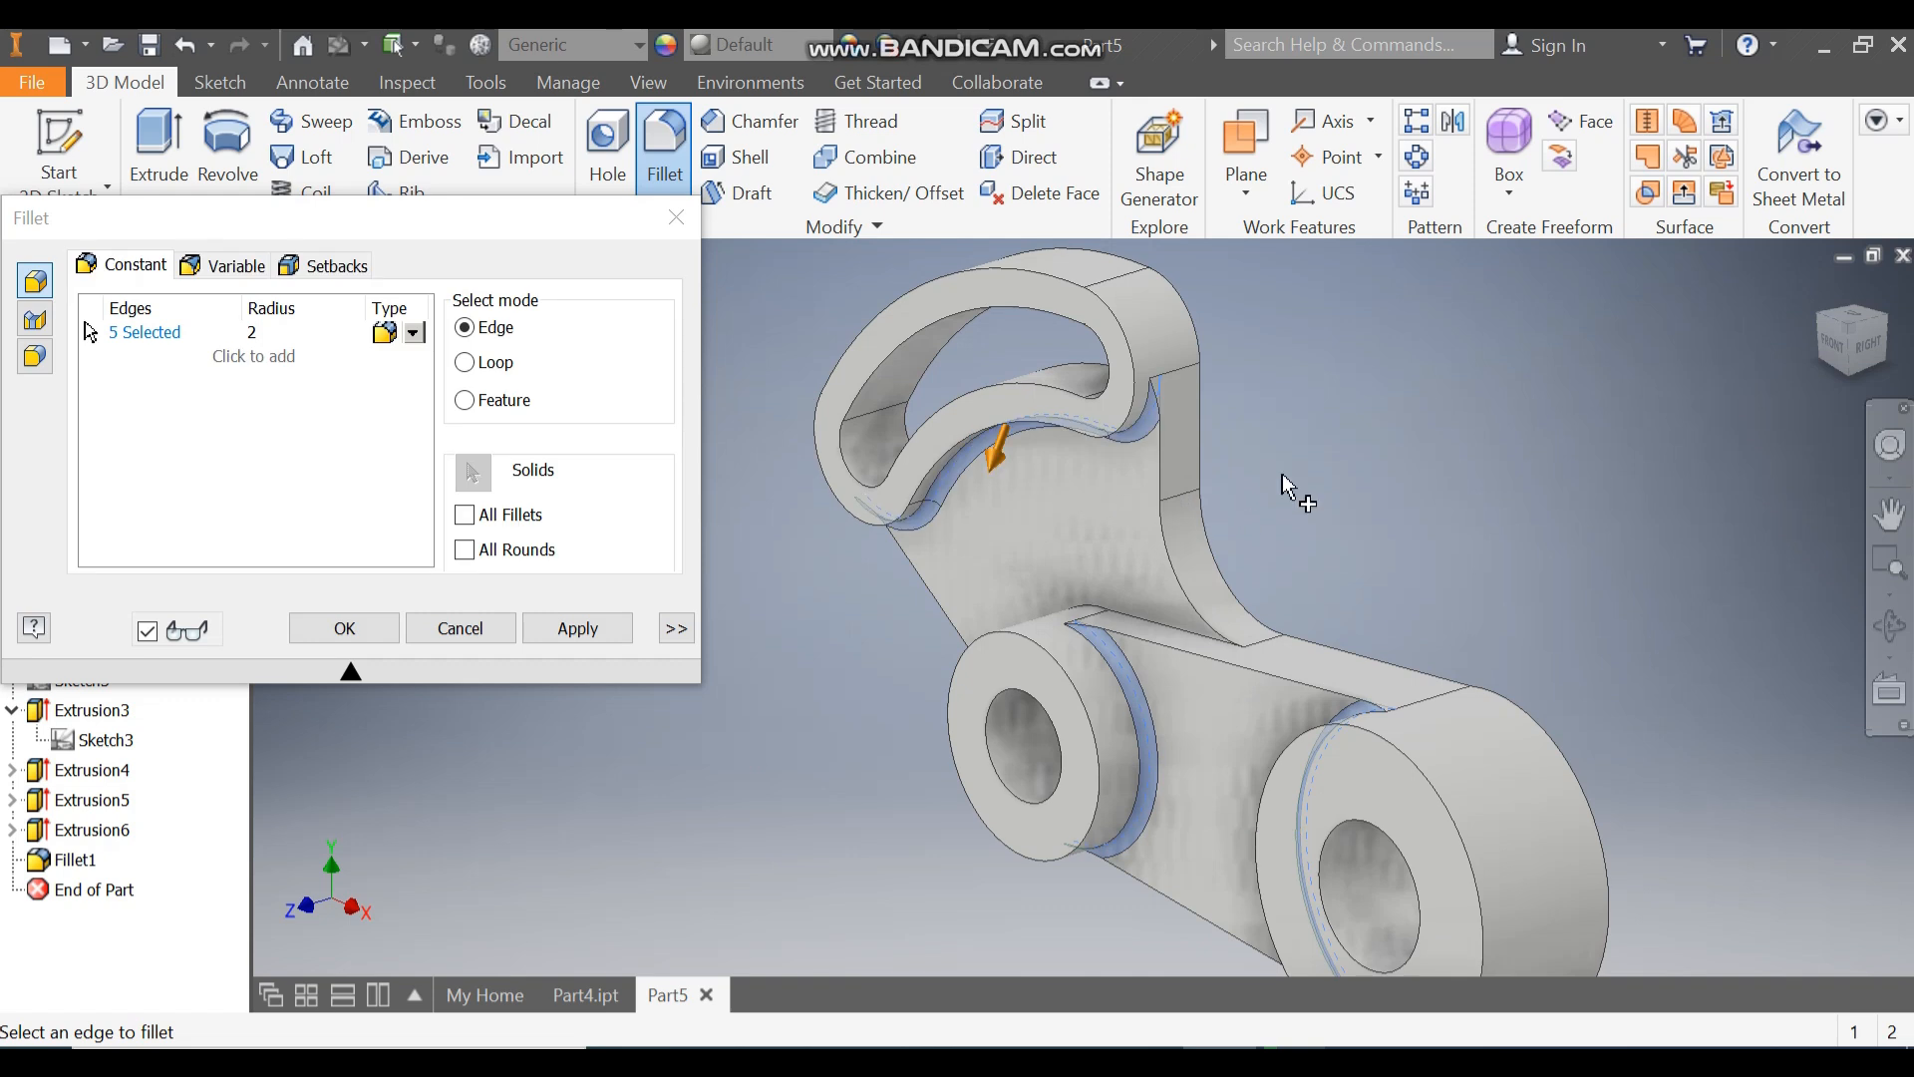
# - Add the small boss's junction with the arm plate and the web-to-arm edge to the 2 mm fillet and apply it
pyautogui.click(1822, 323)
pyautogui.click(974, 719)
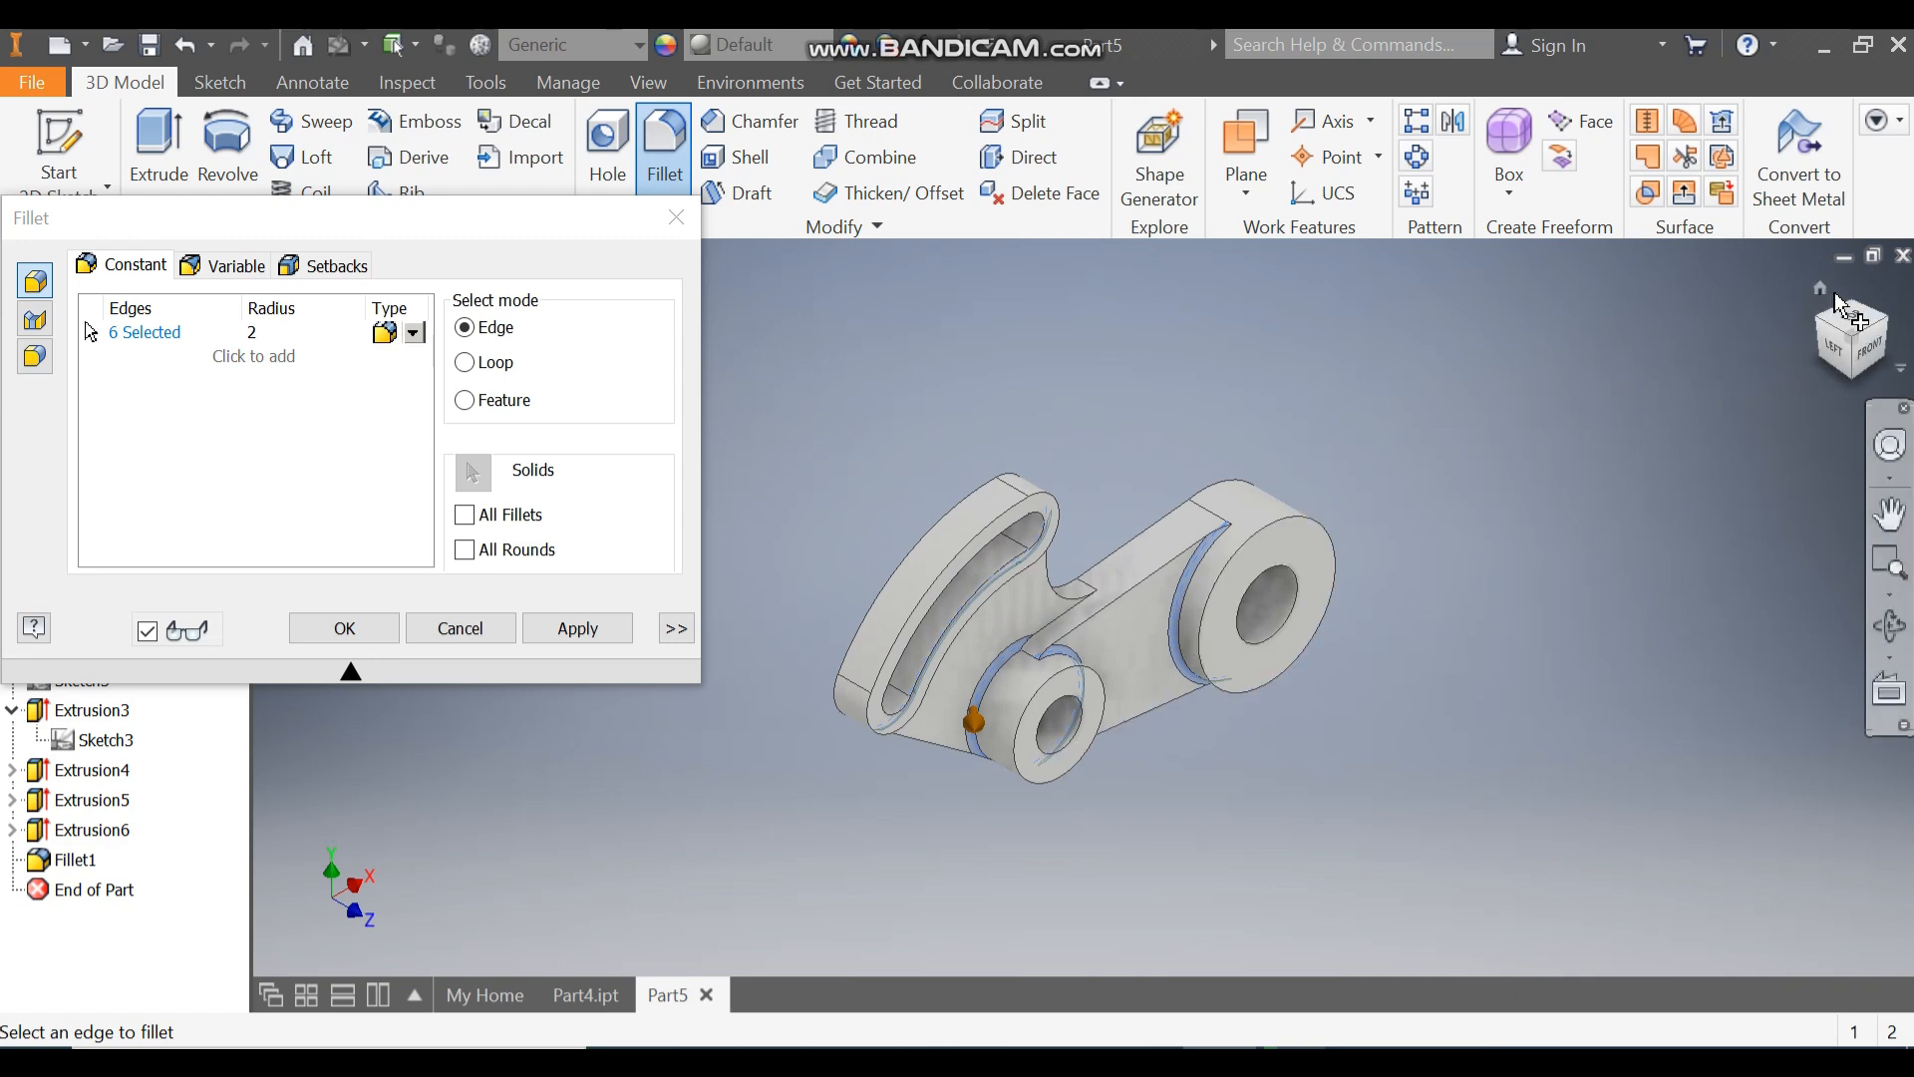
pyautogui.click(1884, 324)
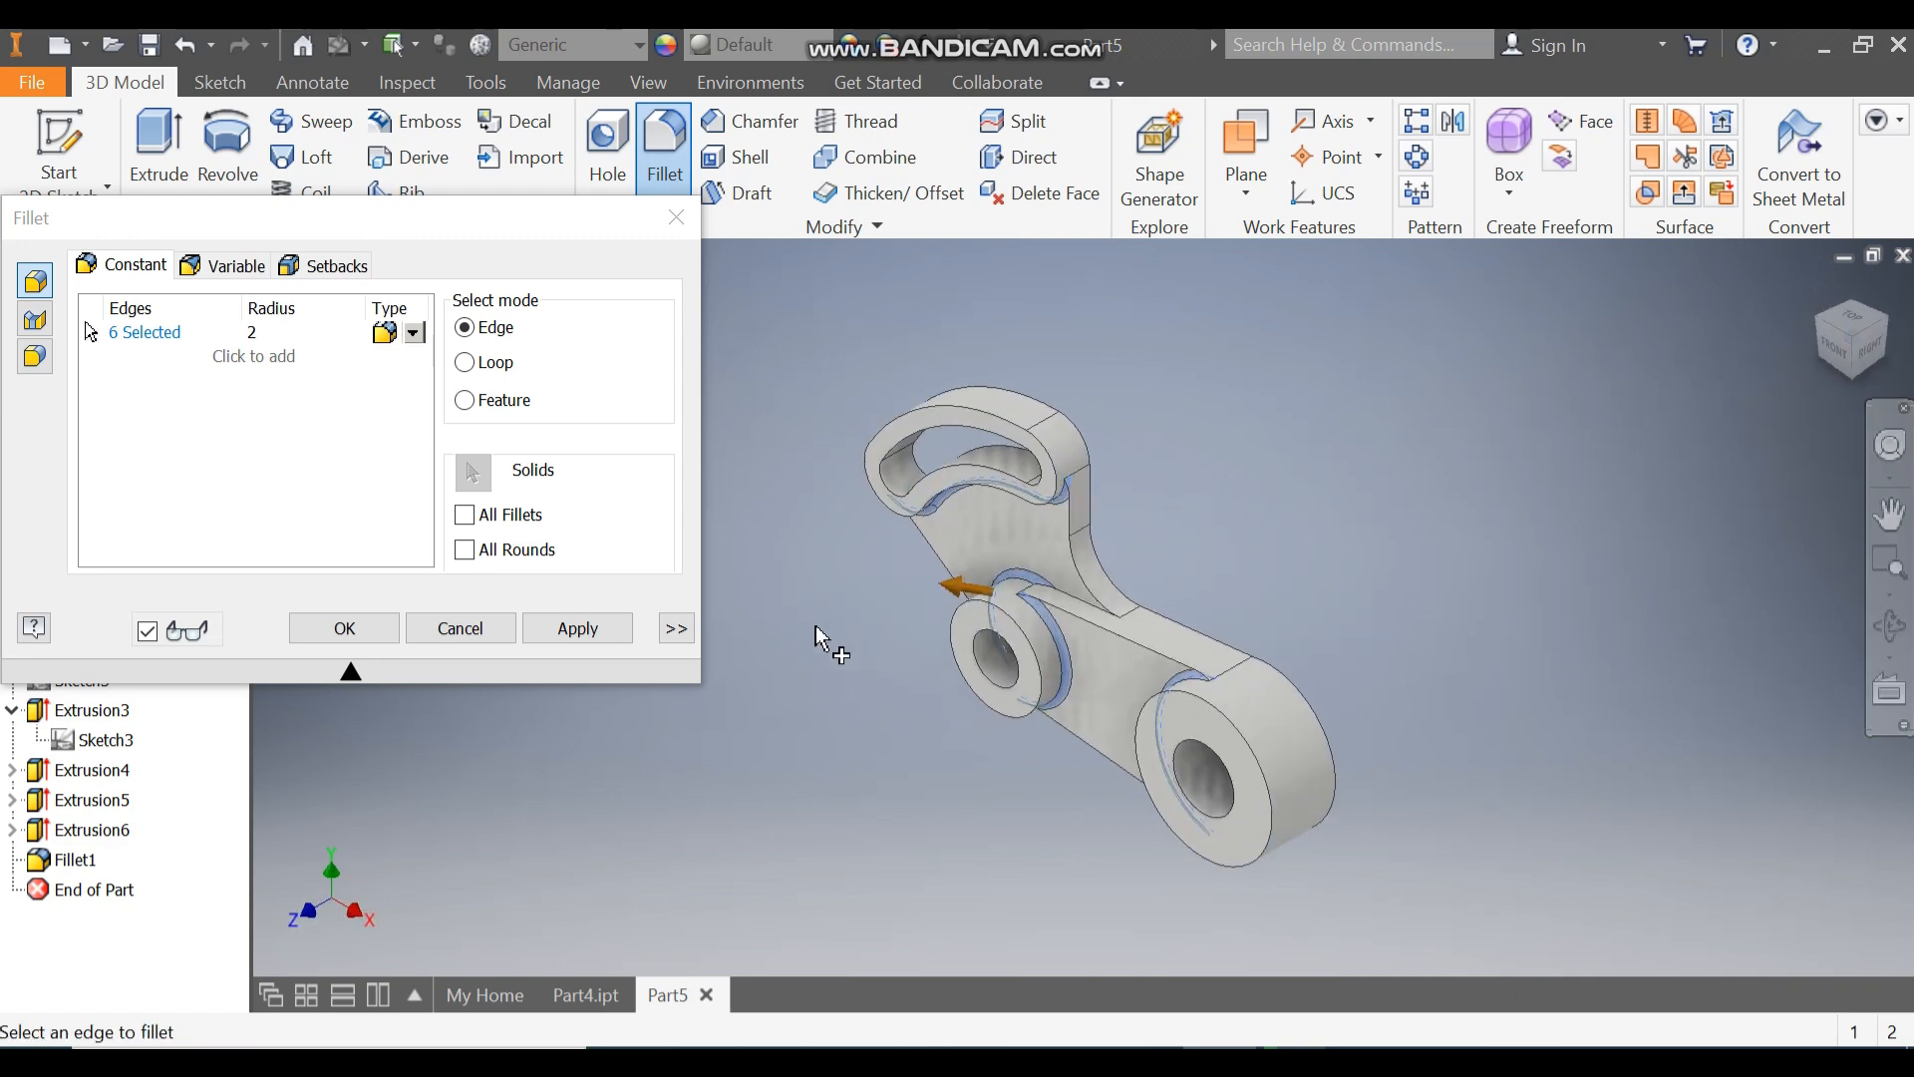
pyautogui.scroll(3, 1102, 598)
pyautogui.click(1121, 630)
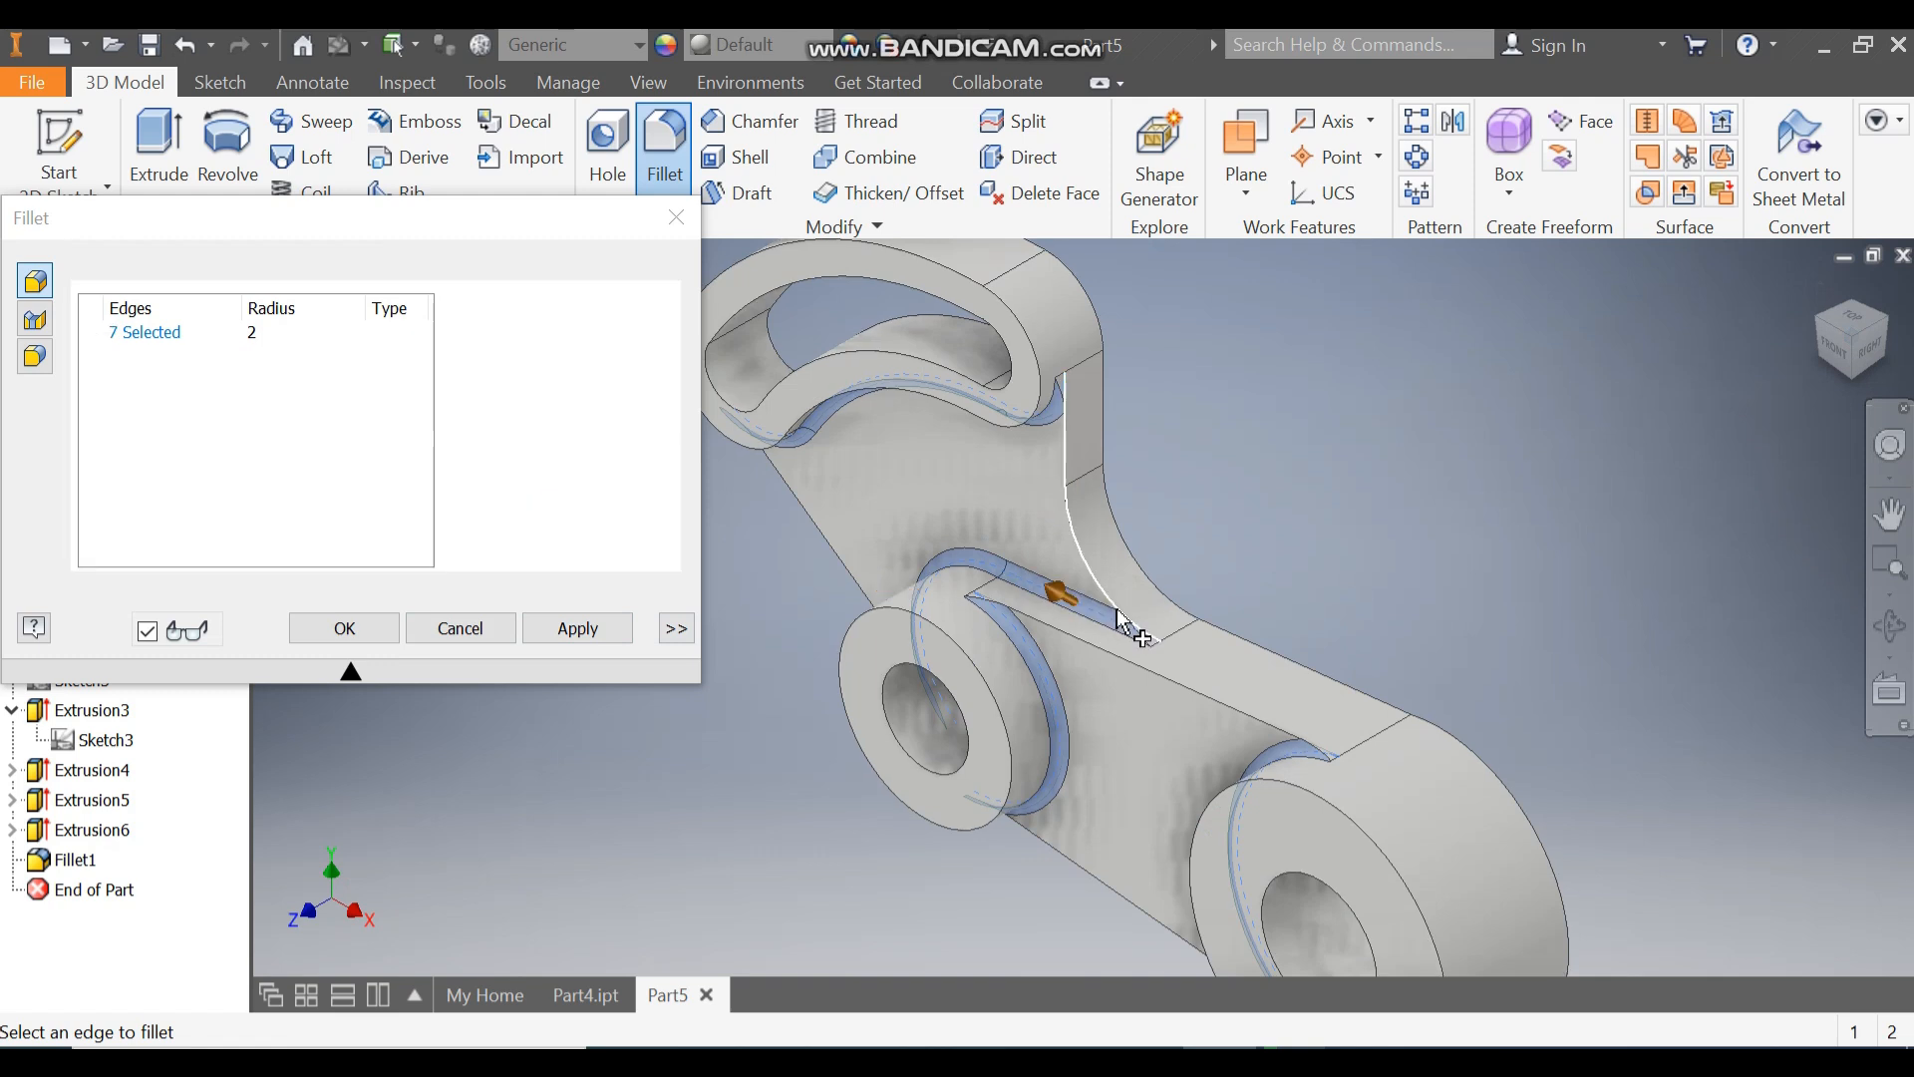
pyautogui.click(299, 628)
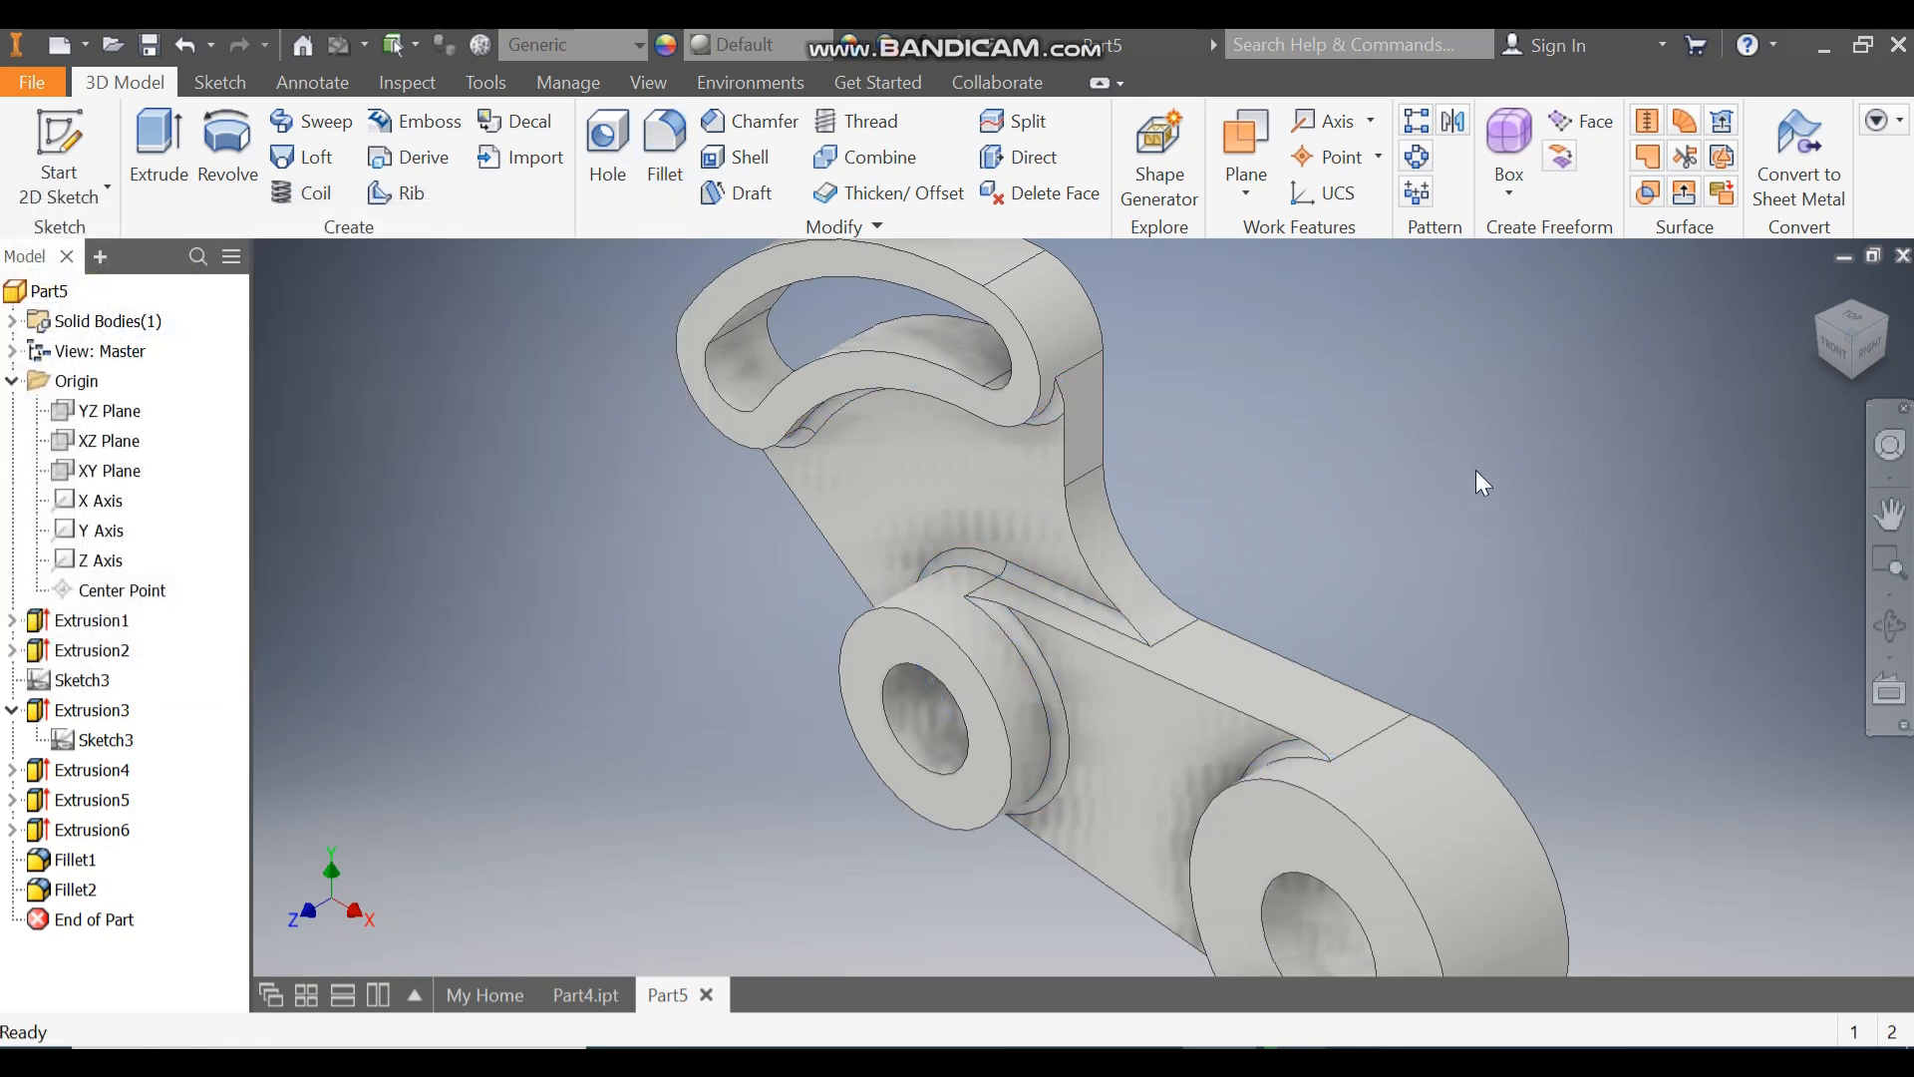
# - Set up a 1 mm chamfer on the front edges of the slot, both bores and the outer rims of both bosses
pyautogui.click(757, 124)
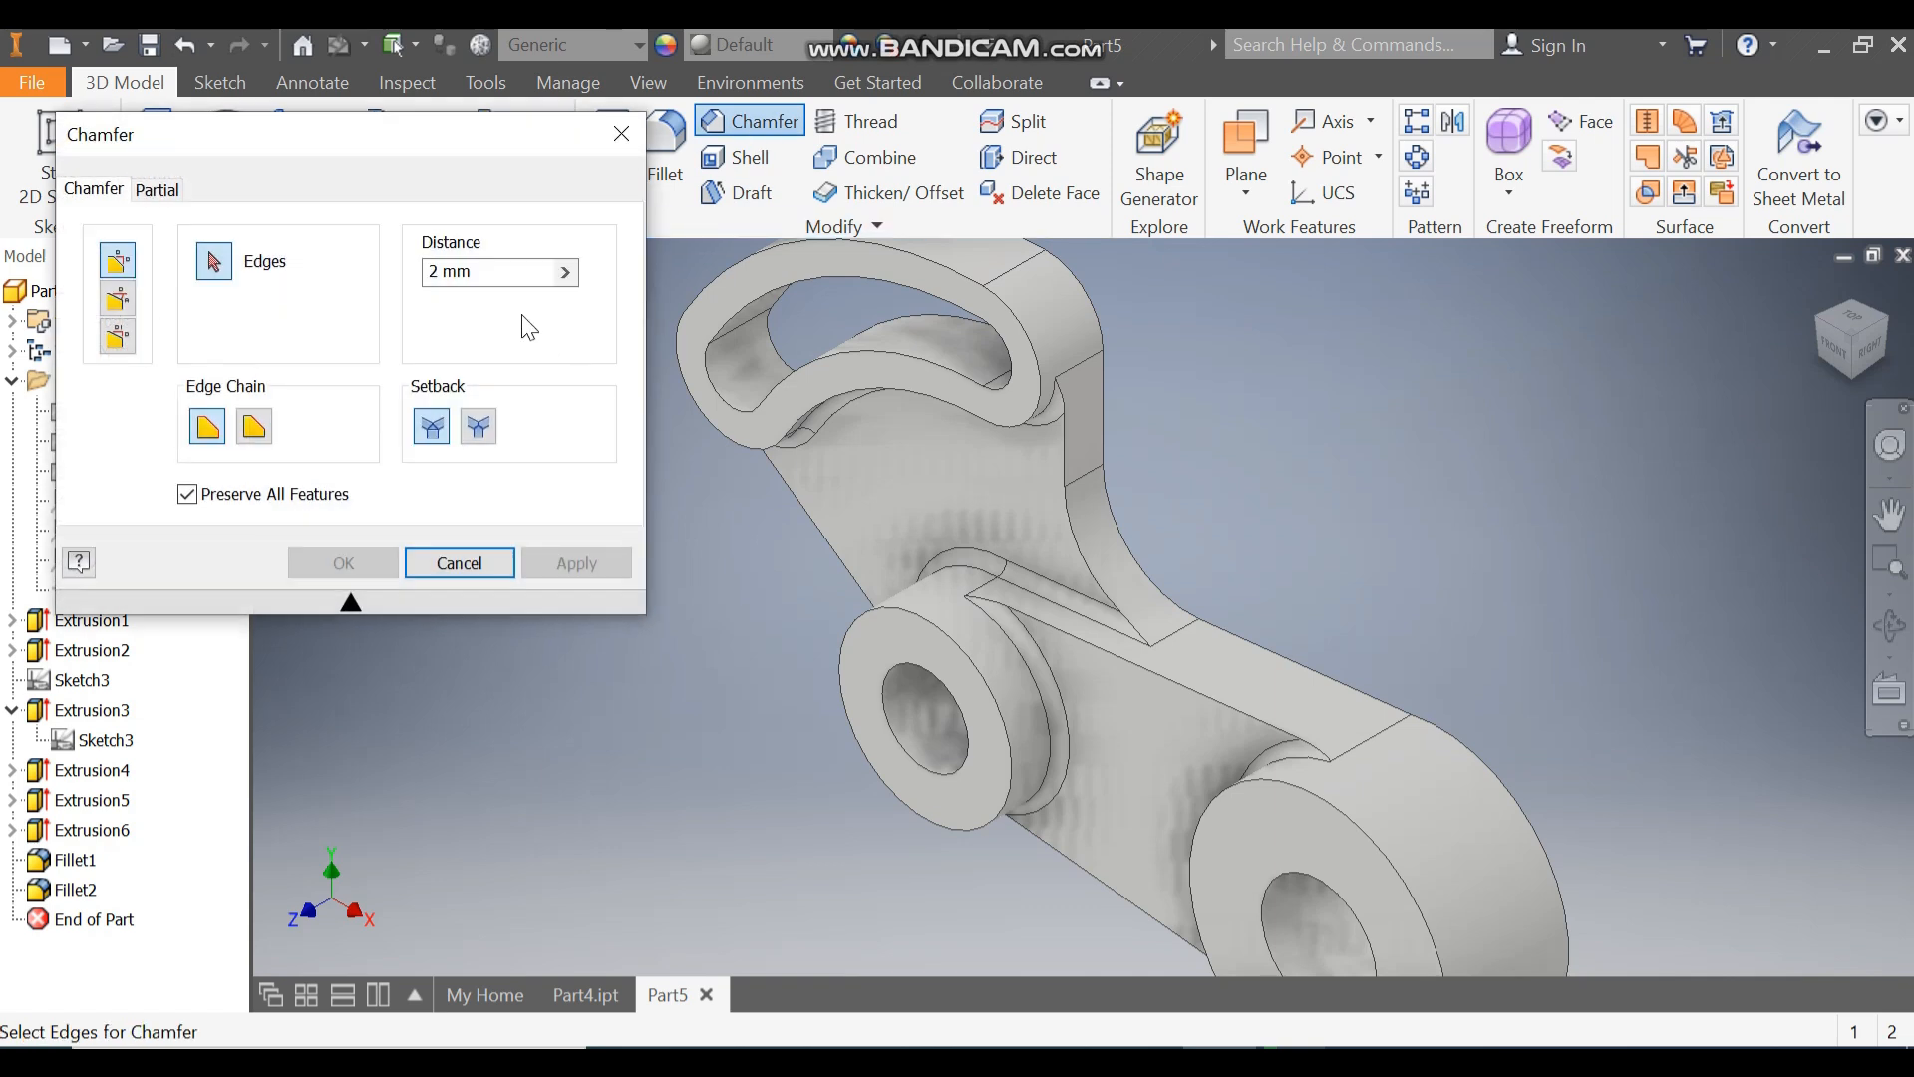
pyautogui.moveTo(492, 278); pyautogui.dragTo(415, 280)
pyautogui.write('1')
pyautogui.click(815, 291)
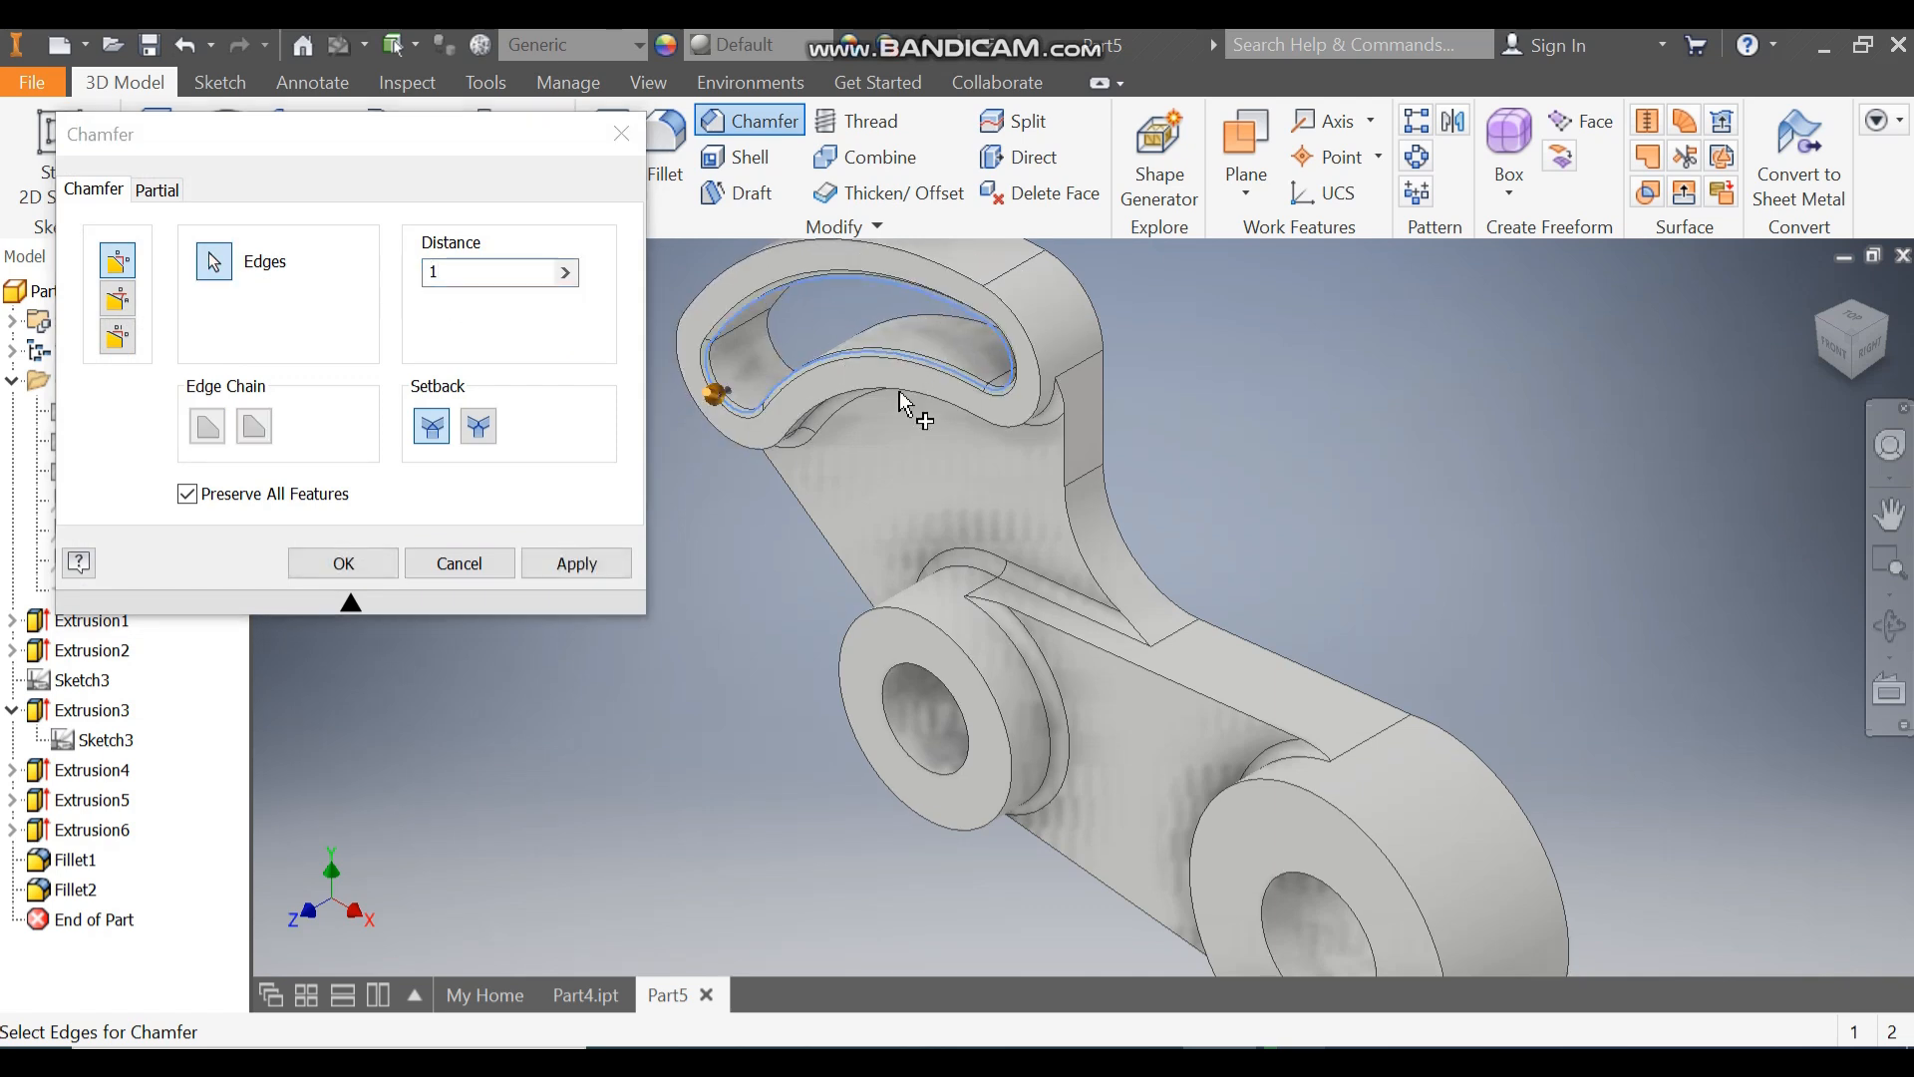
pyautogui.click(927, 682)
pyautogui.click(1298, 874)
pyautogui.click(1146, 767)
pyautogui.click(844, 666)
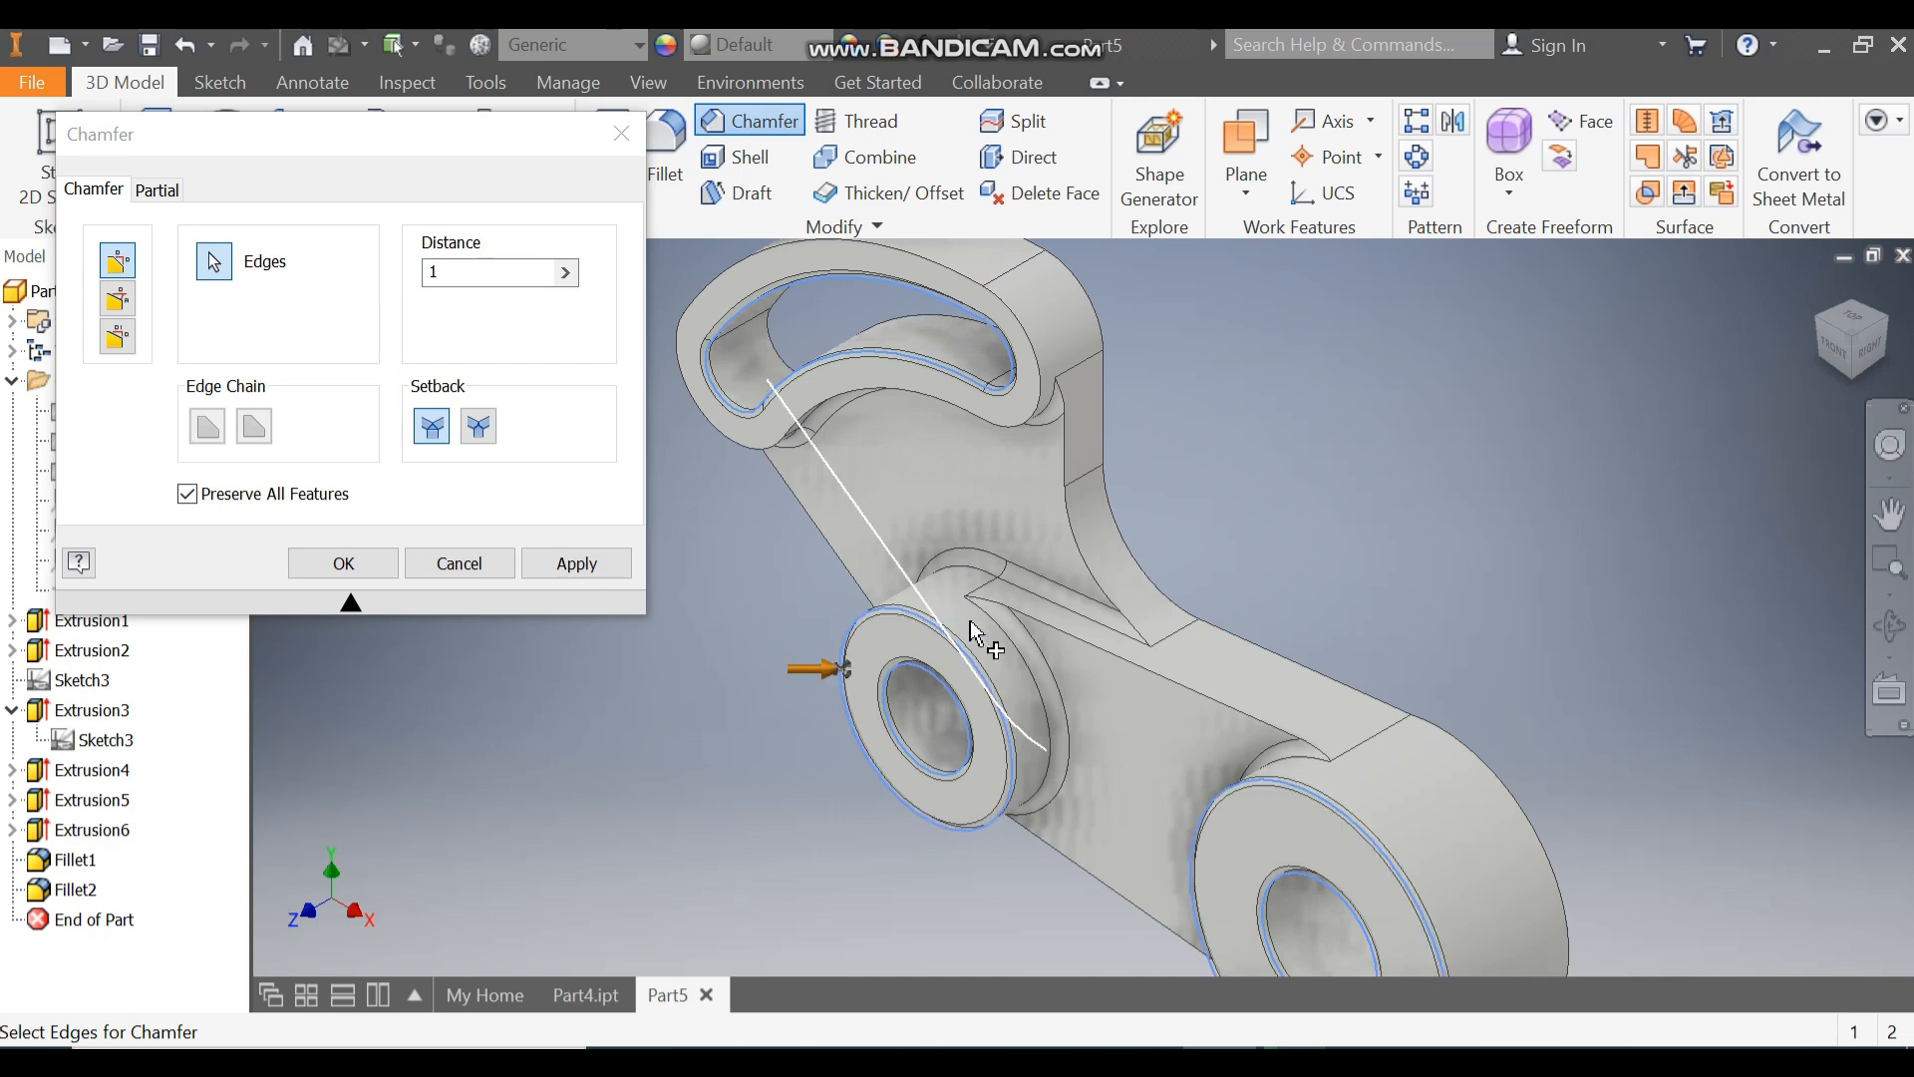
# - Add the back-face edges of the slot and both bores to the 1 mm chamfer and apply it
pyautogui.moveTo(1891, 339); pyautogui.dragTo(1286, 459)
pyautogui.click(1286, 459)
pyautogui.click(1192, 653)
pyautogui.click(982, 755)
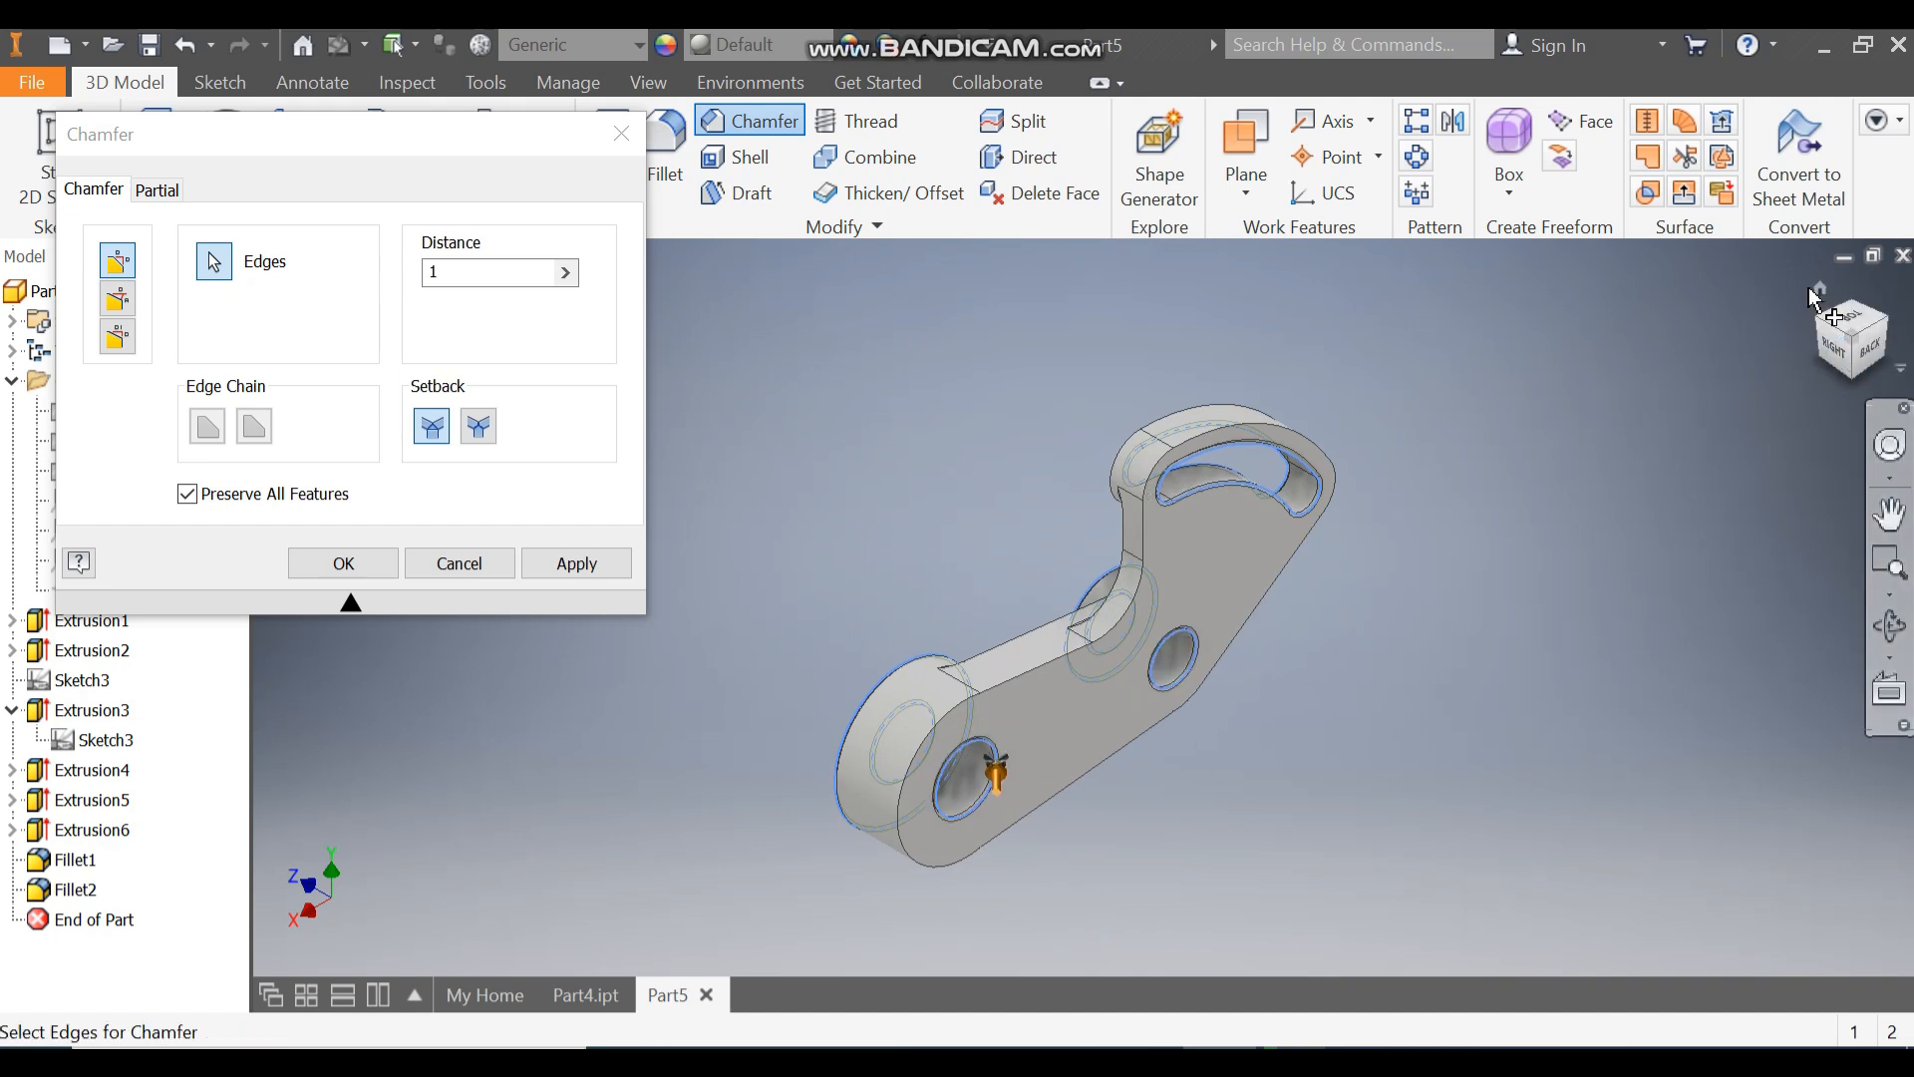
pyautogui.click(1820, 289)
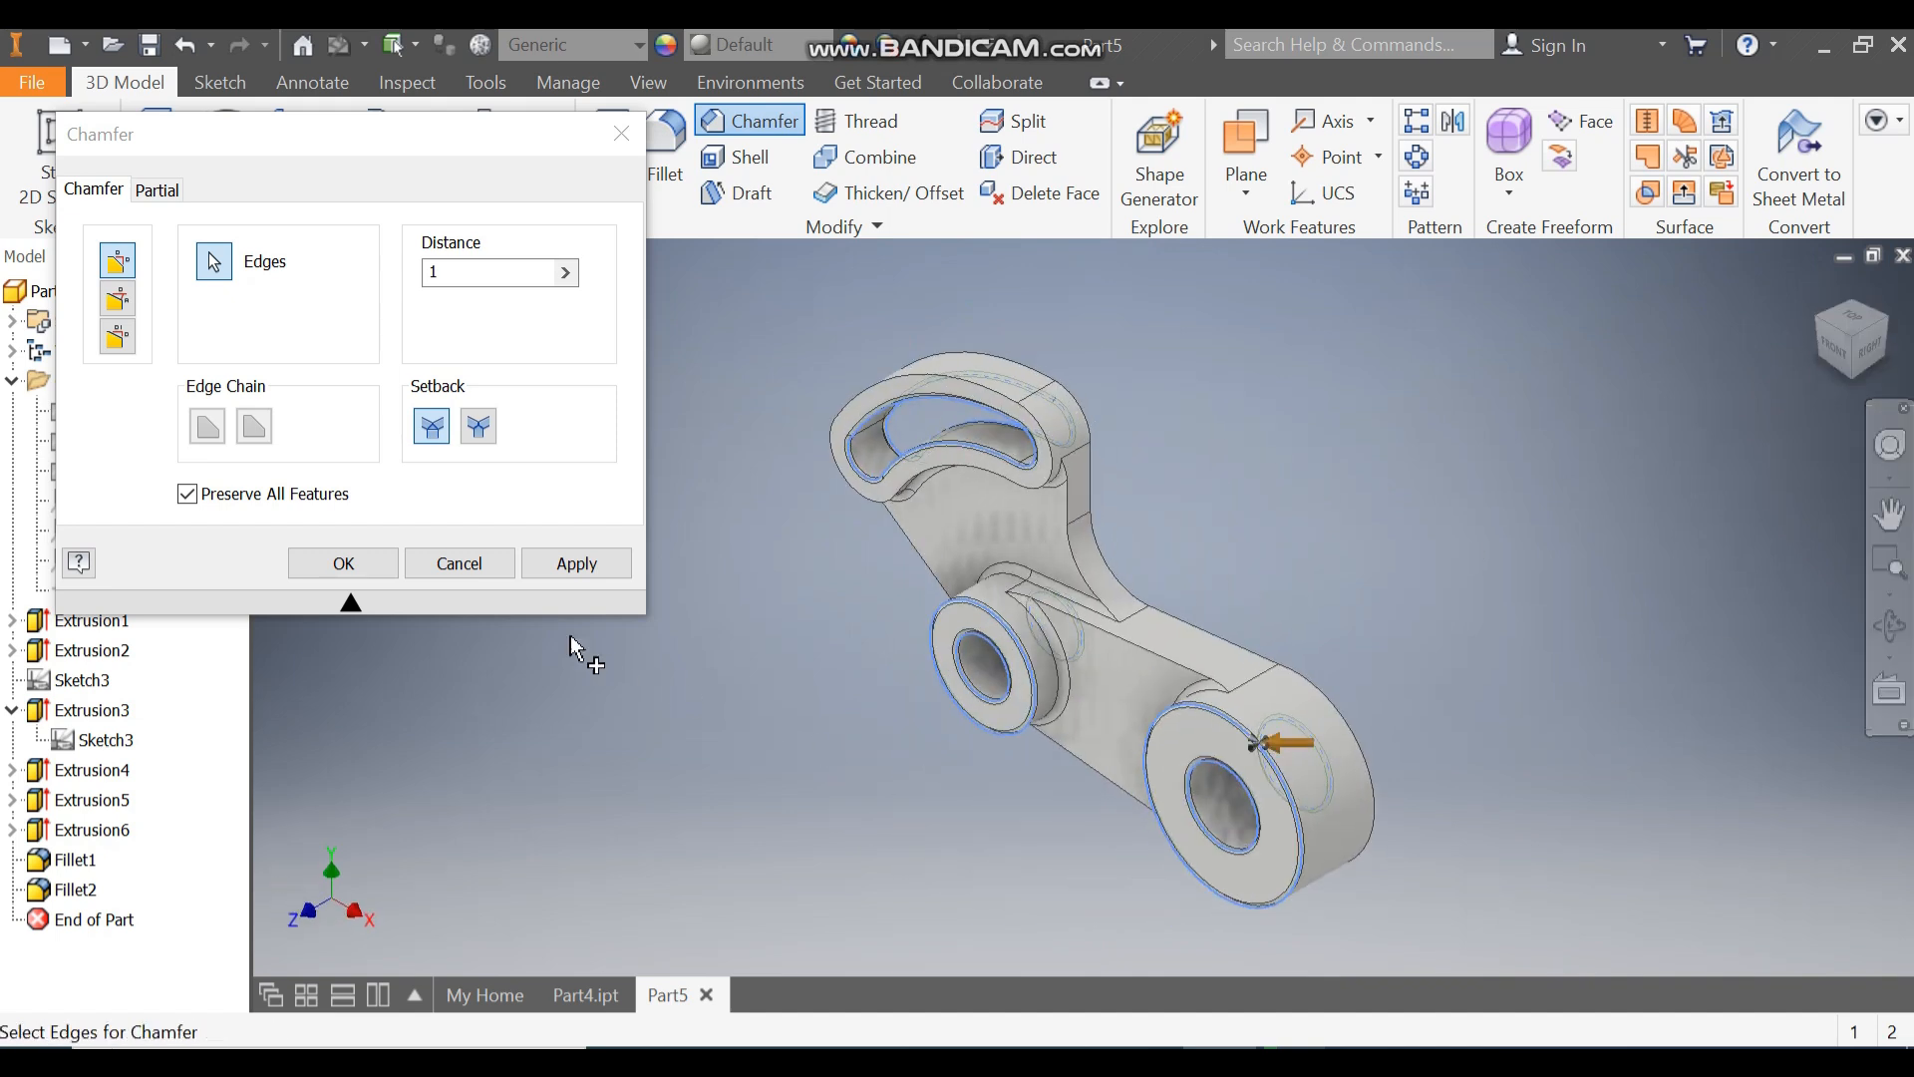
pyautogui.click(339, 563)
# - Apply the Blue - Wall Paint - Glossy appearance to the whole part
pyautogui.scroll(-1, 900, 733)
pyautogui.moveTo(900, 733); pyautogui.dragTo(816, 735, button='middle')
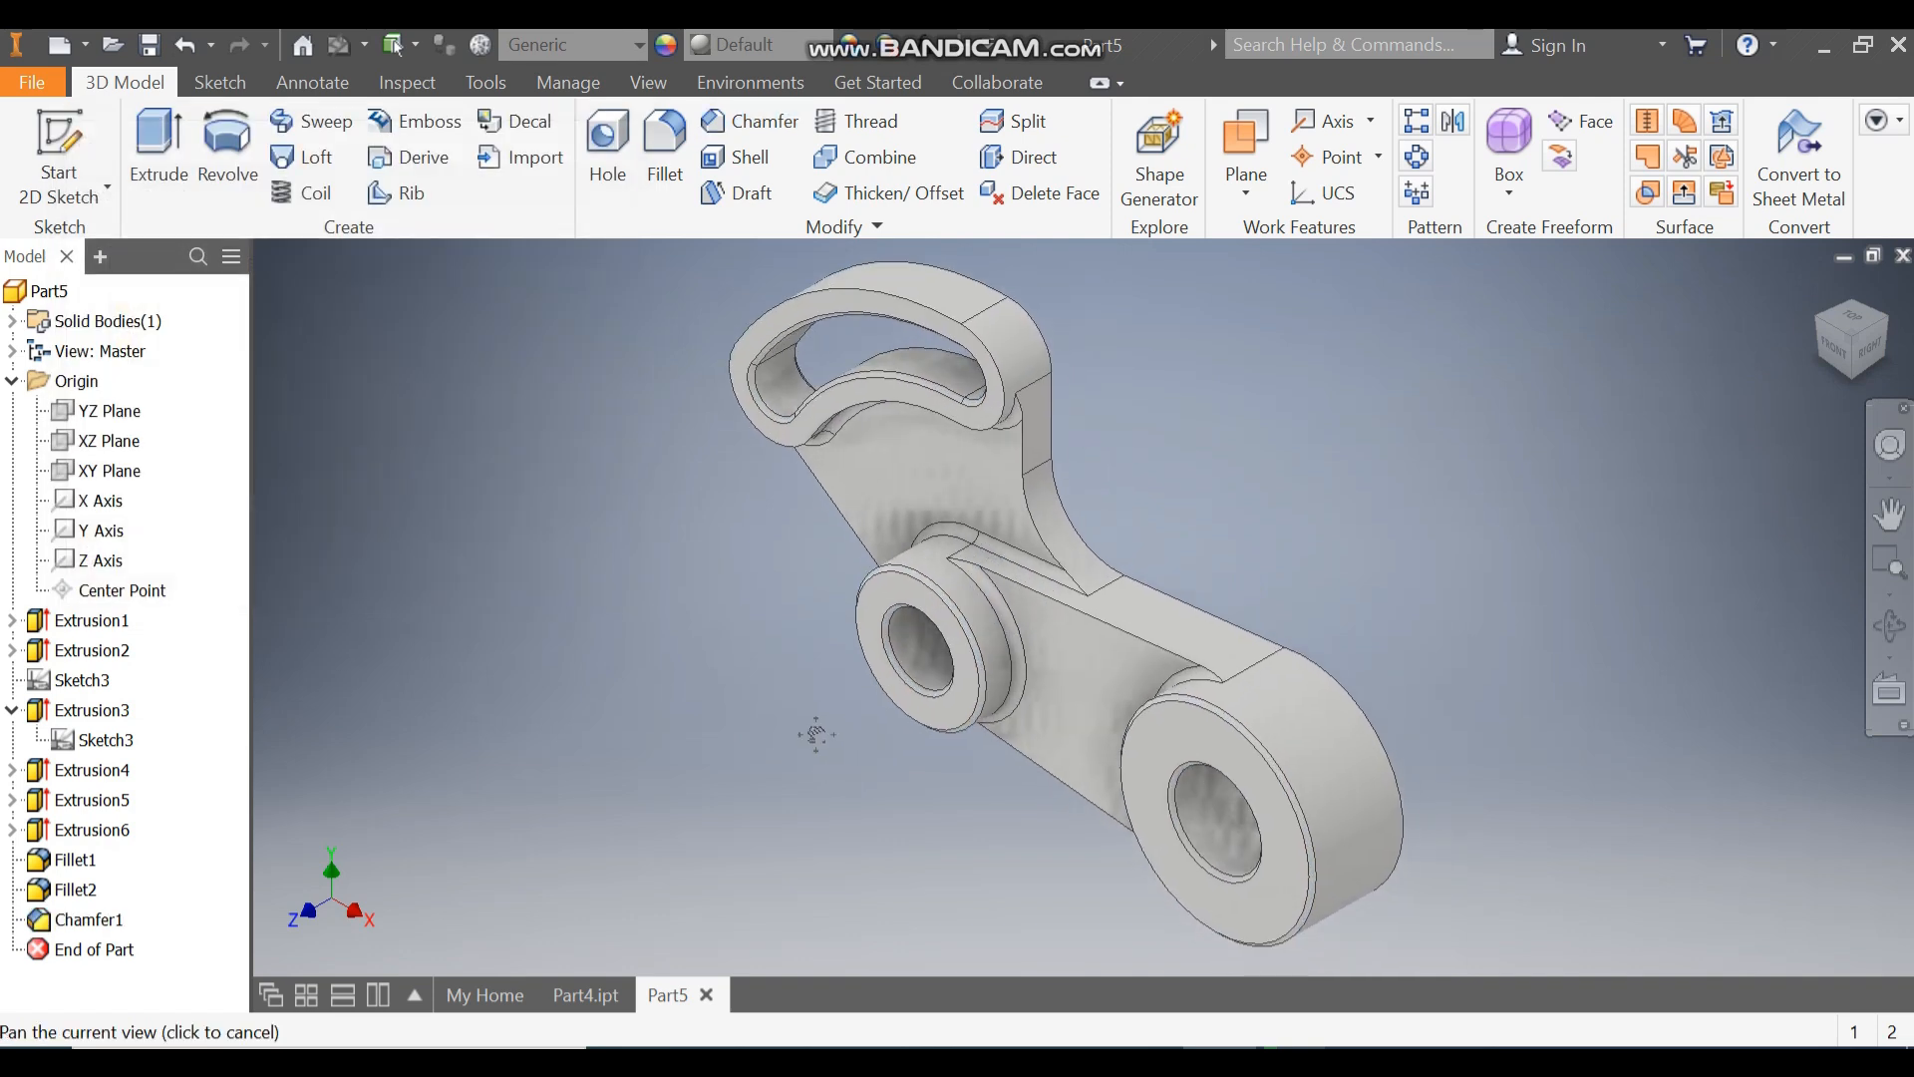
pyautogui.click(786, 52)
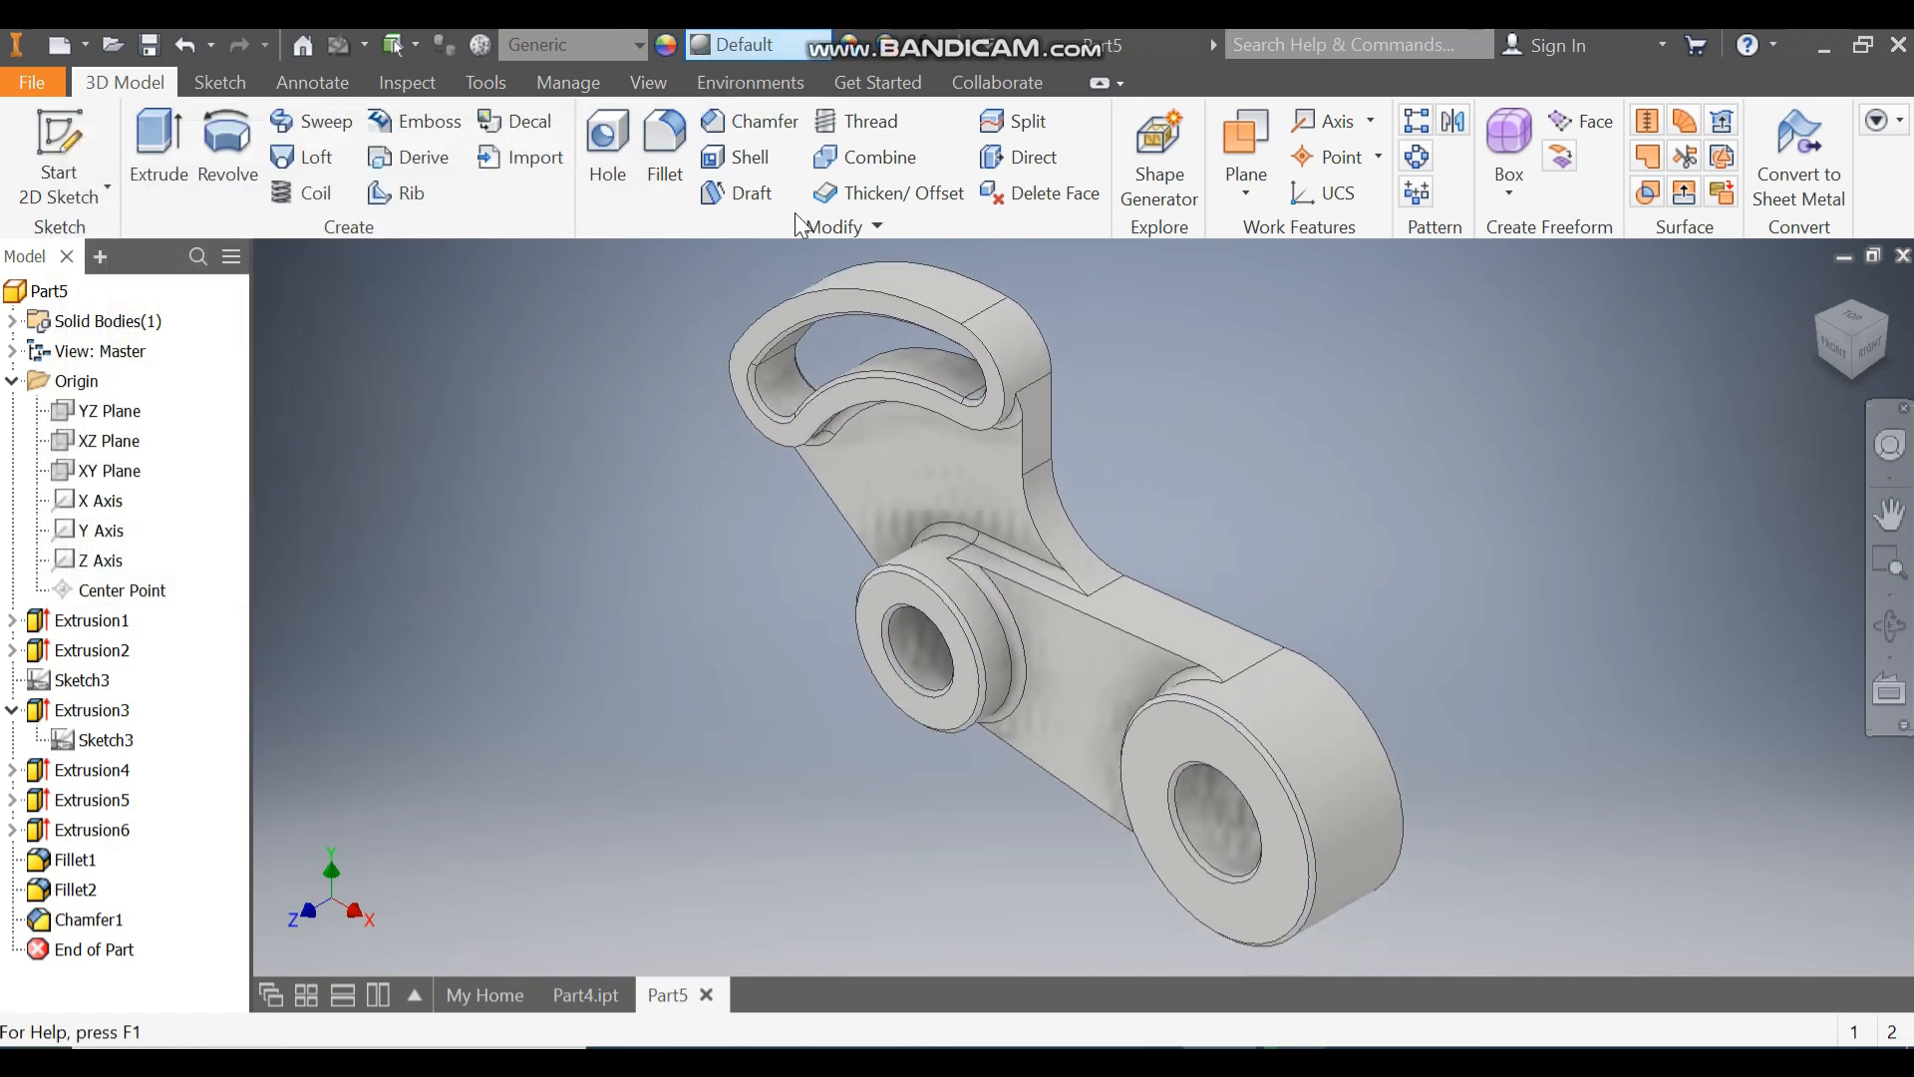
pyautogui.scroll(10, 800, 317)
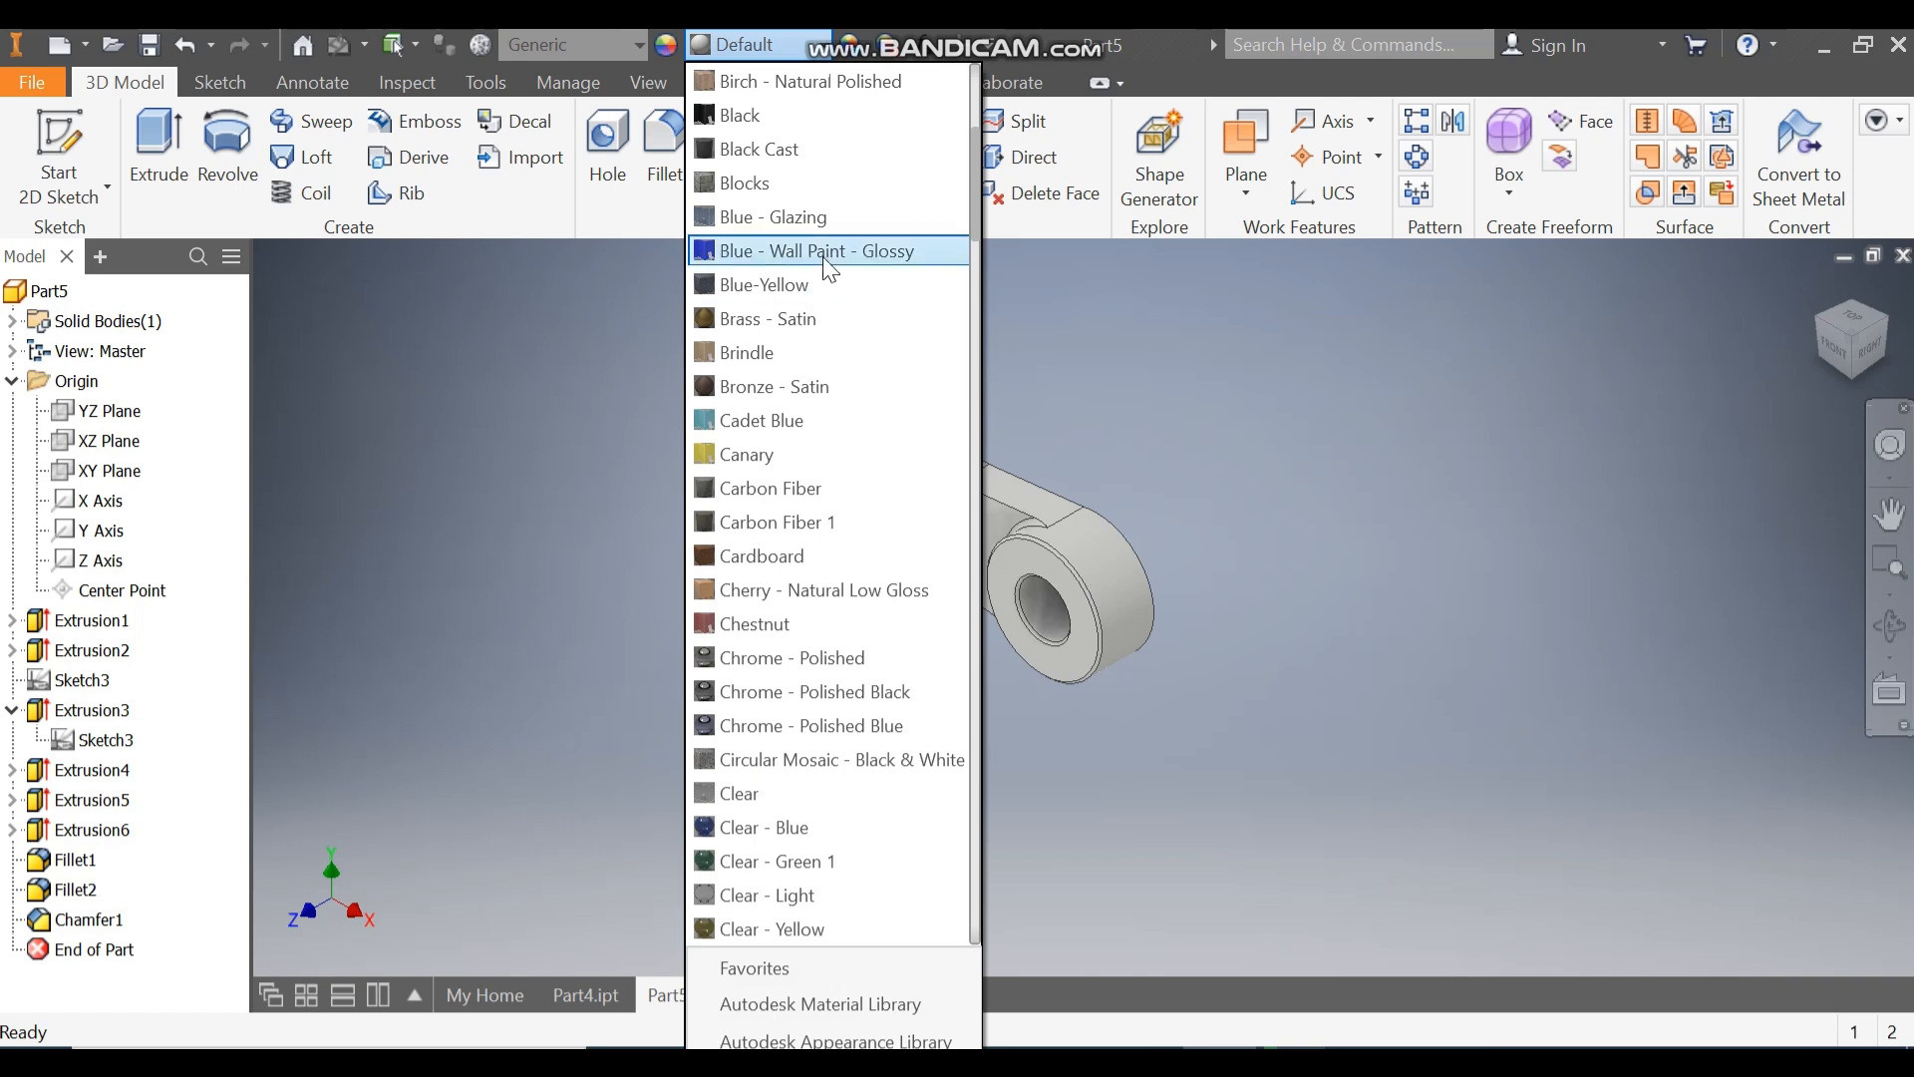
pyautogui.click(819, 257)
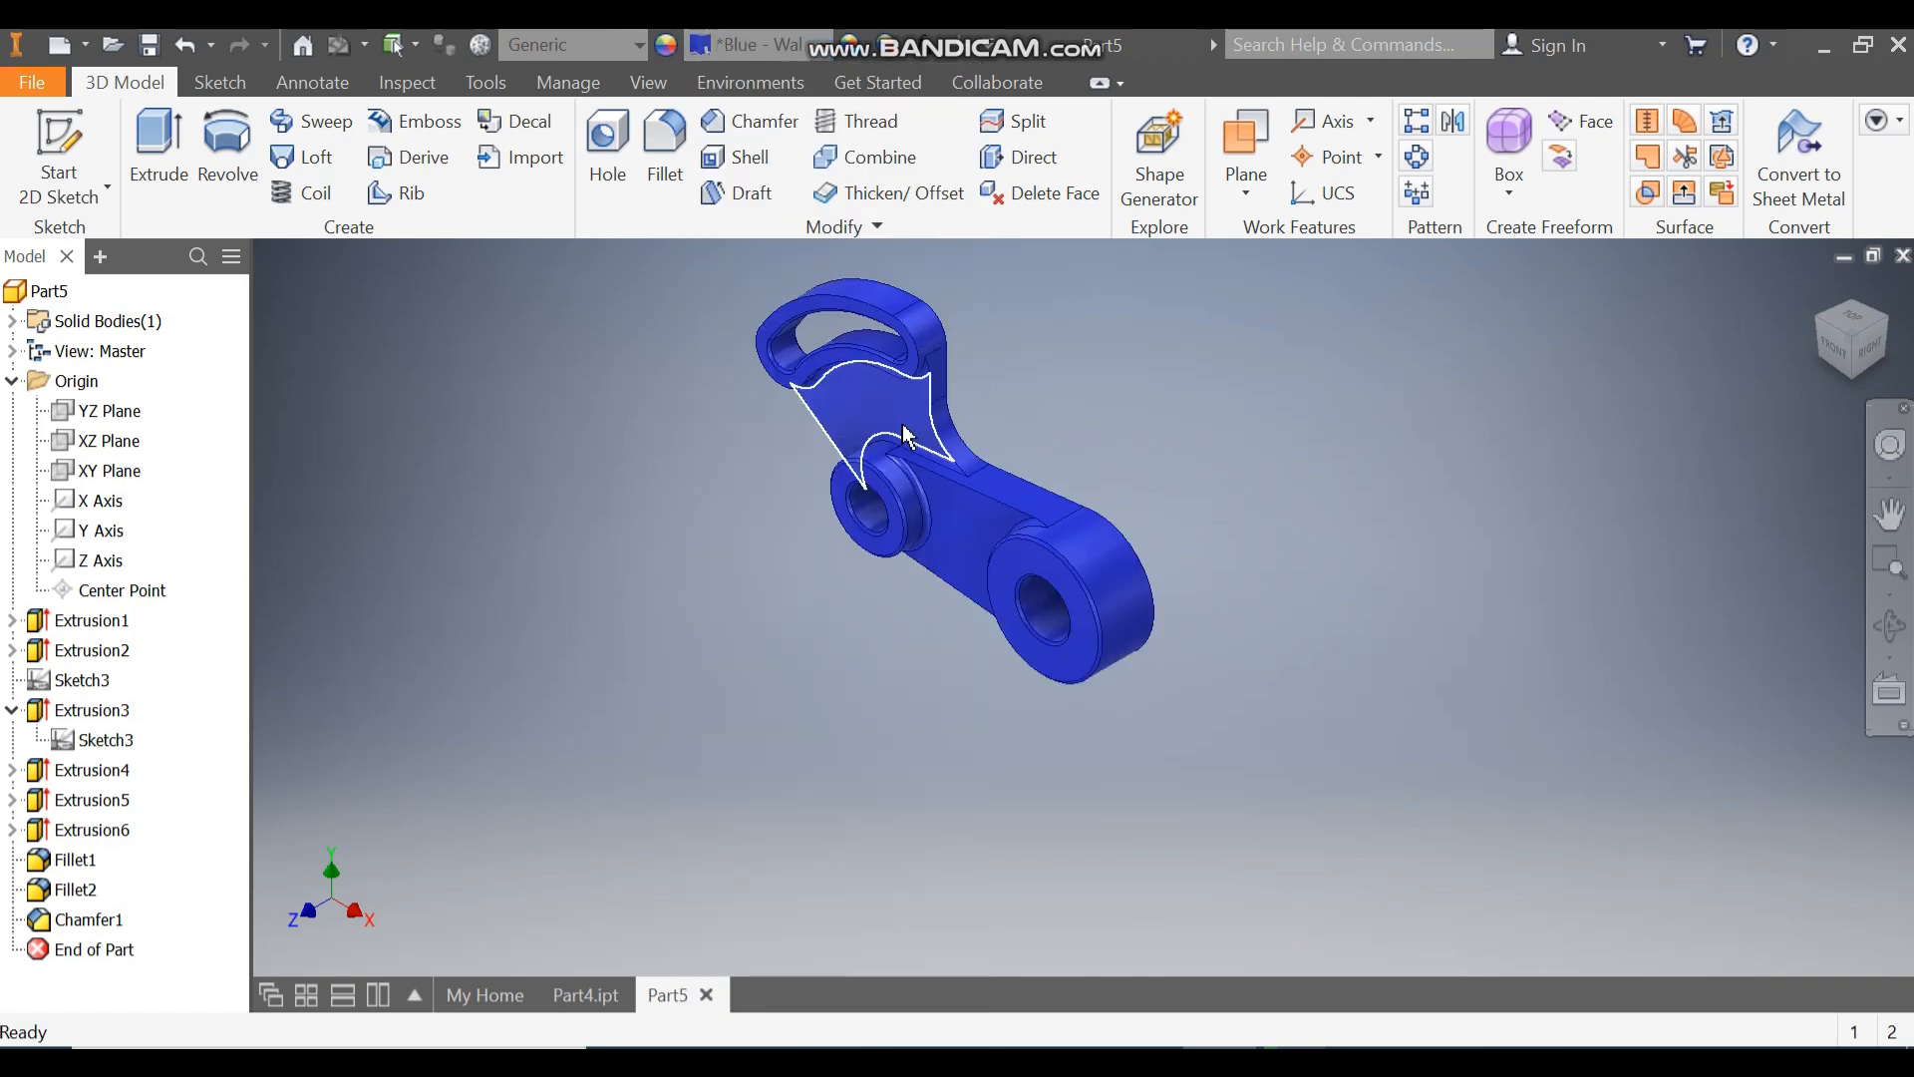
# - Give the chamfer feature the Aluminum - Flat appearance
pyautogui.scroll(-1, 928, 519)
pyautogui.moveTo(897, 499); pyautogui.dragTo(927, 518, button='middle')
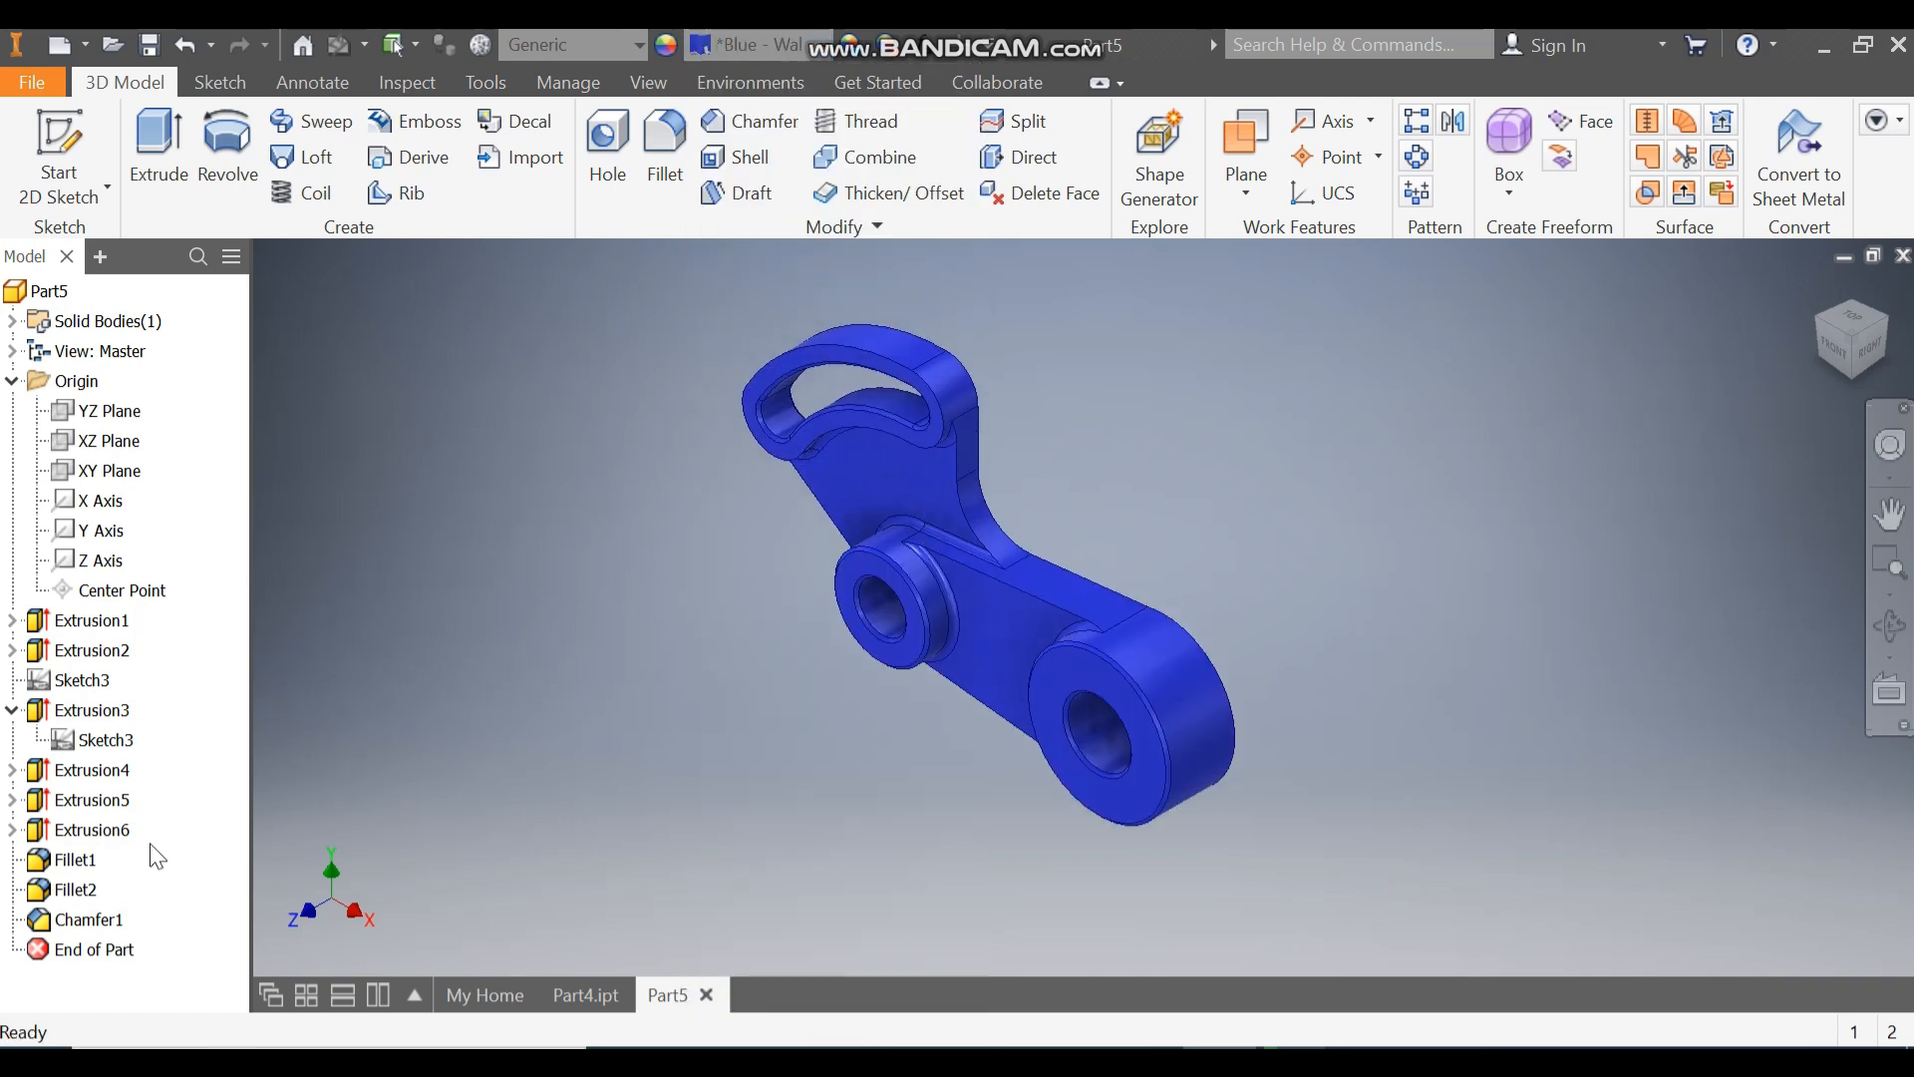
pyautogui.click(89, 919)
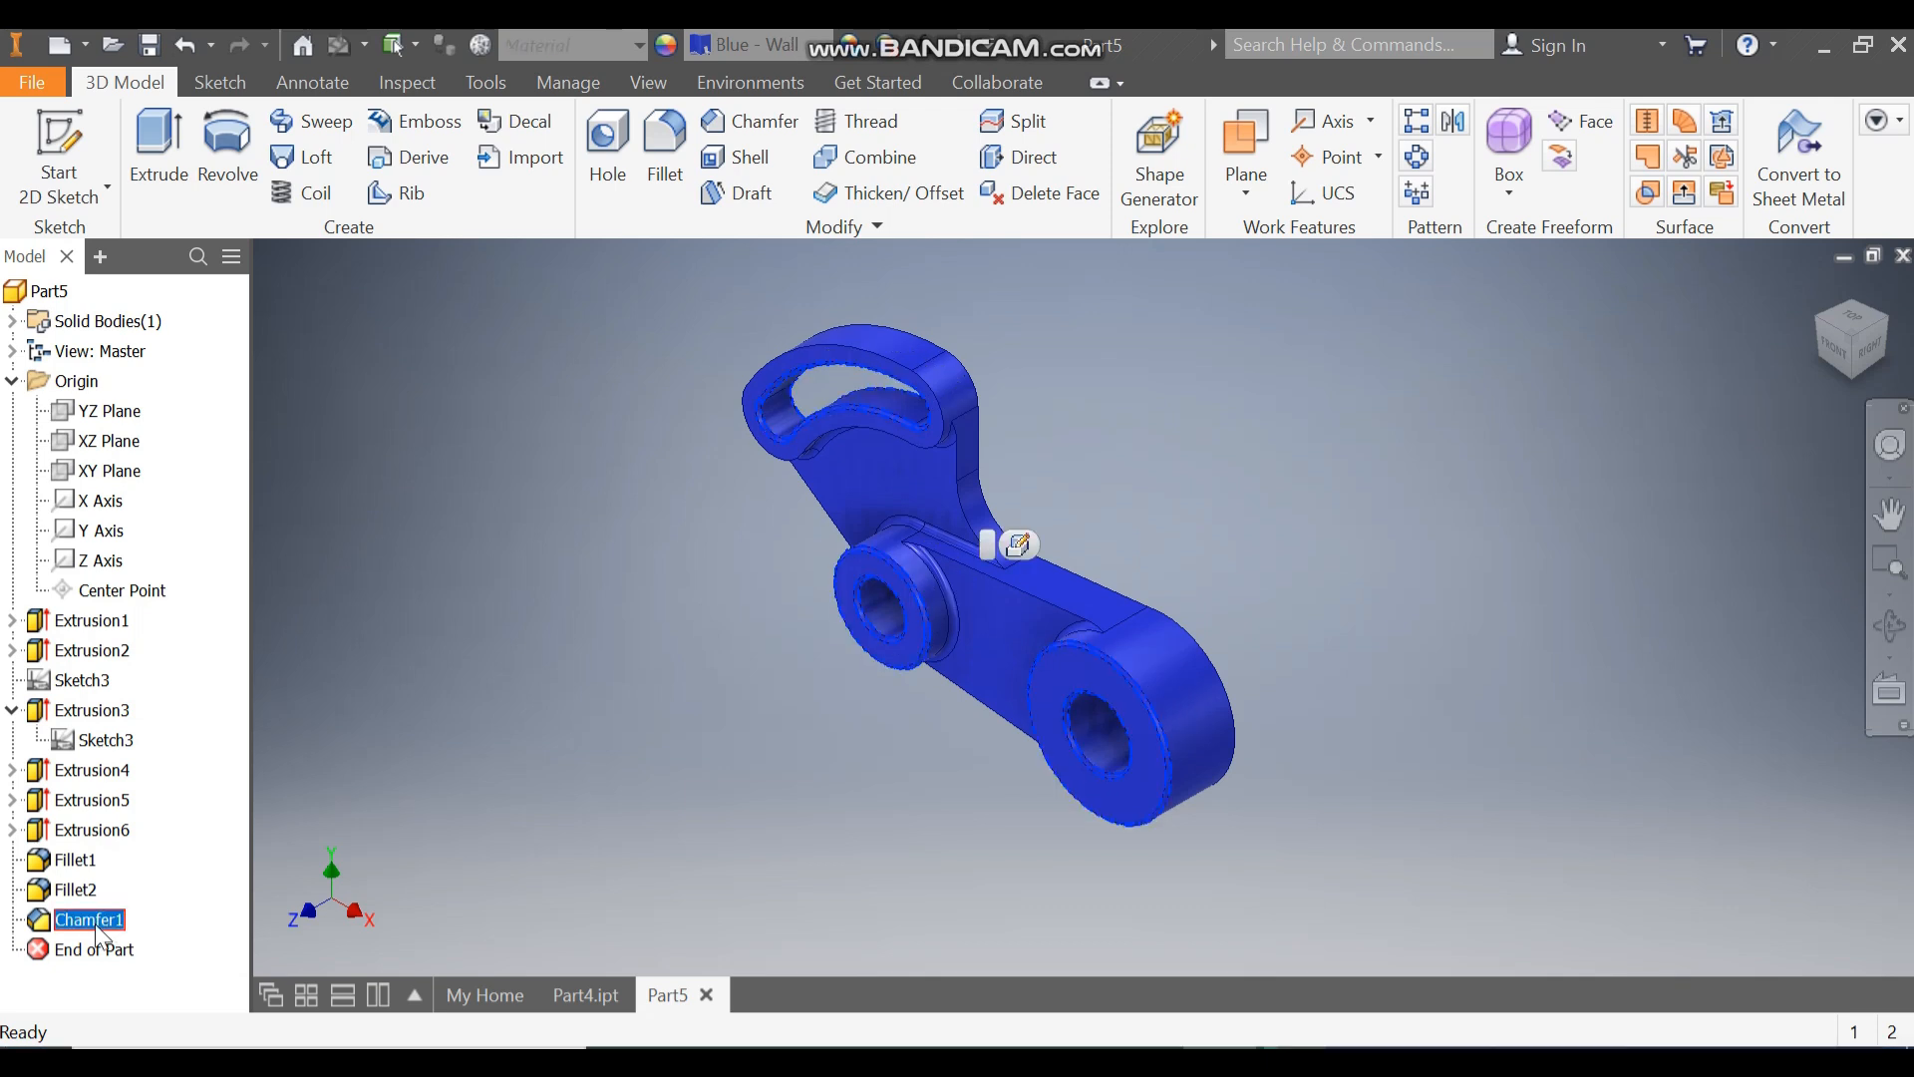
pyautogui.click(776, 48)
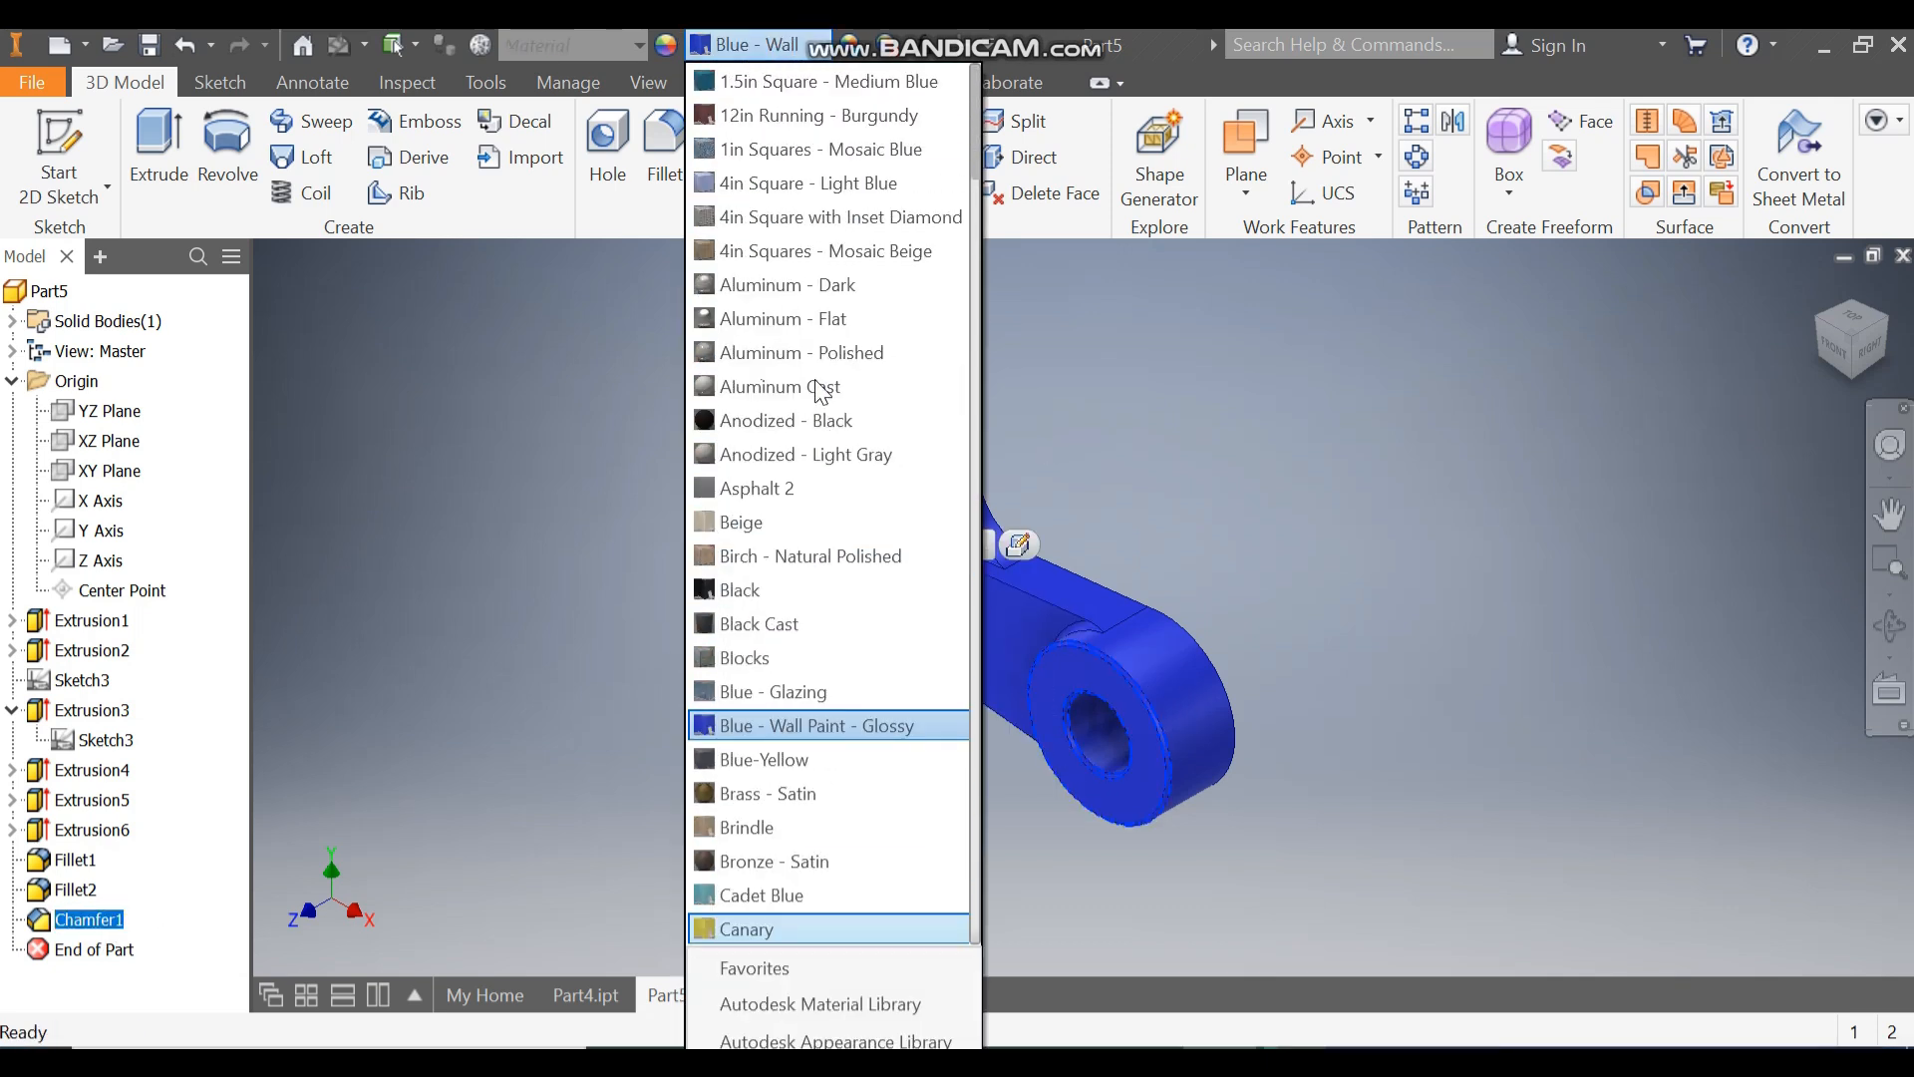
pyautogui.click(818, 317)
pyautogui.click(862, 720)
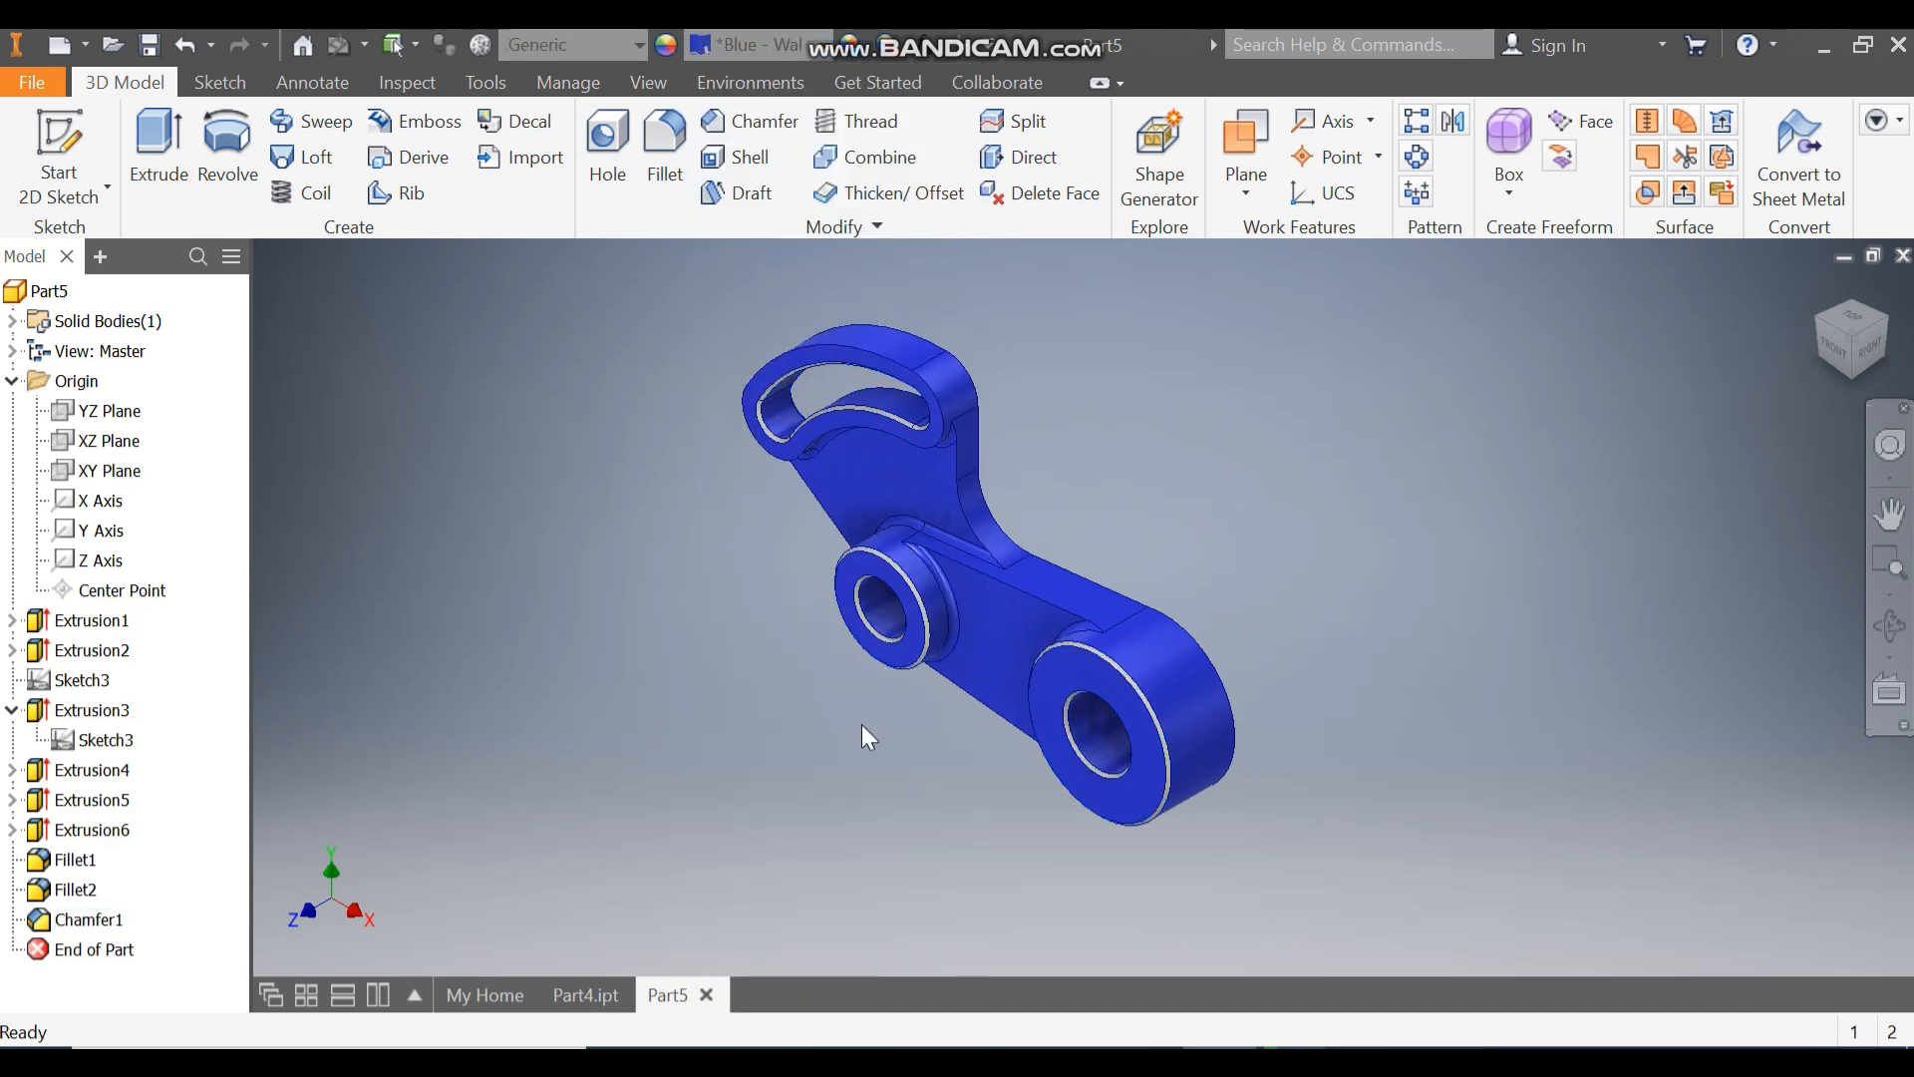
pyautogui.moveTo(859, 729); pyautogui.dragTo(852, 802, button='middle')
pyautogui.scroll(-1, 867, 748)
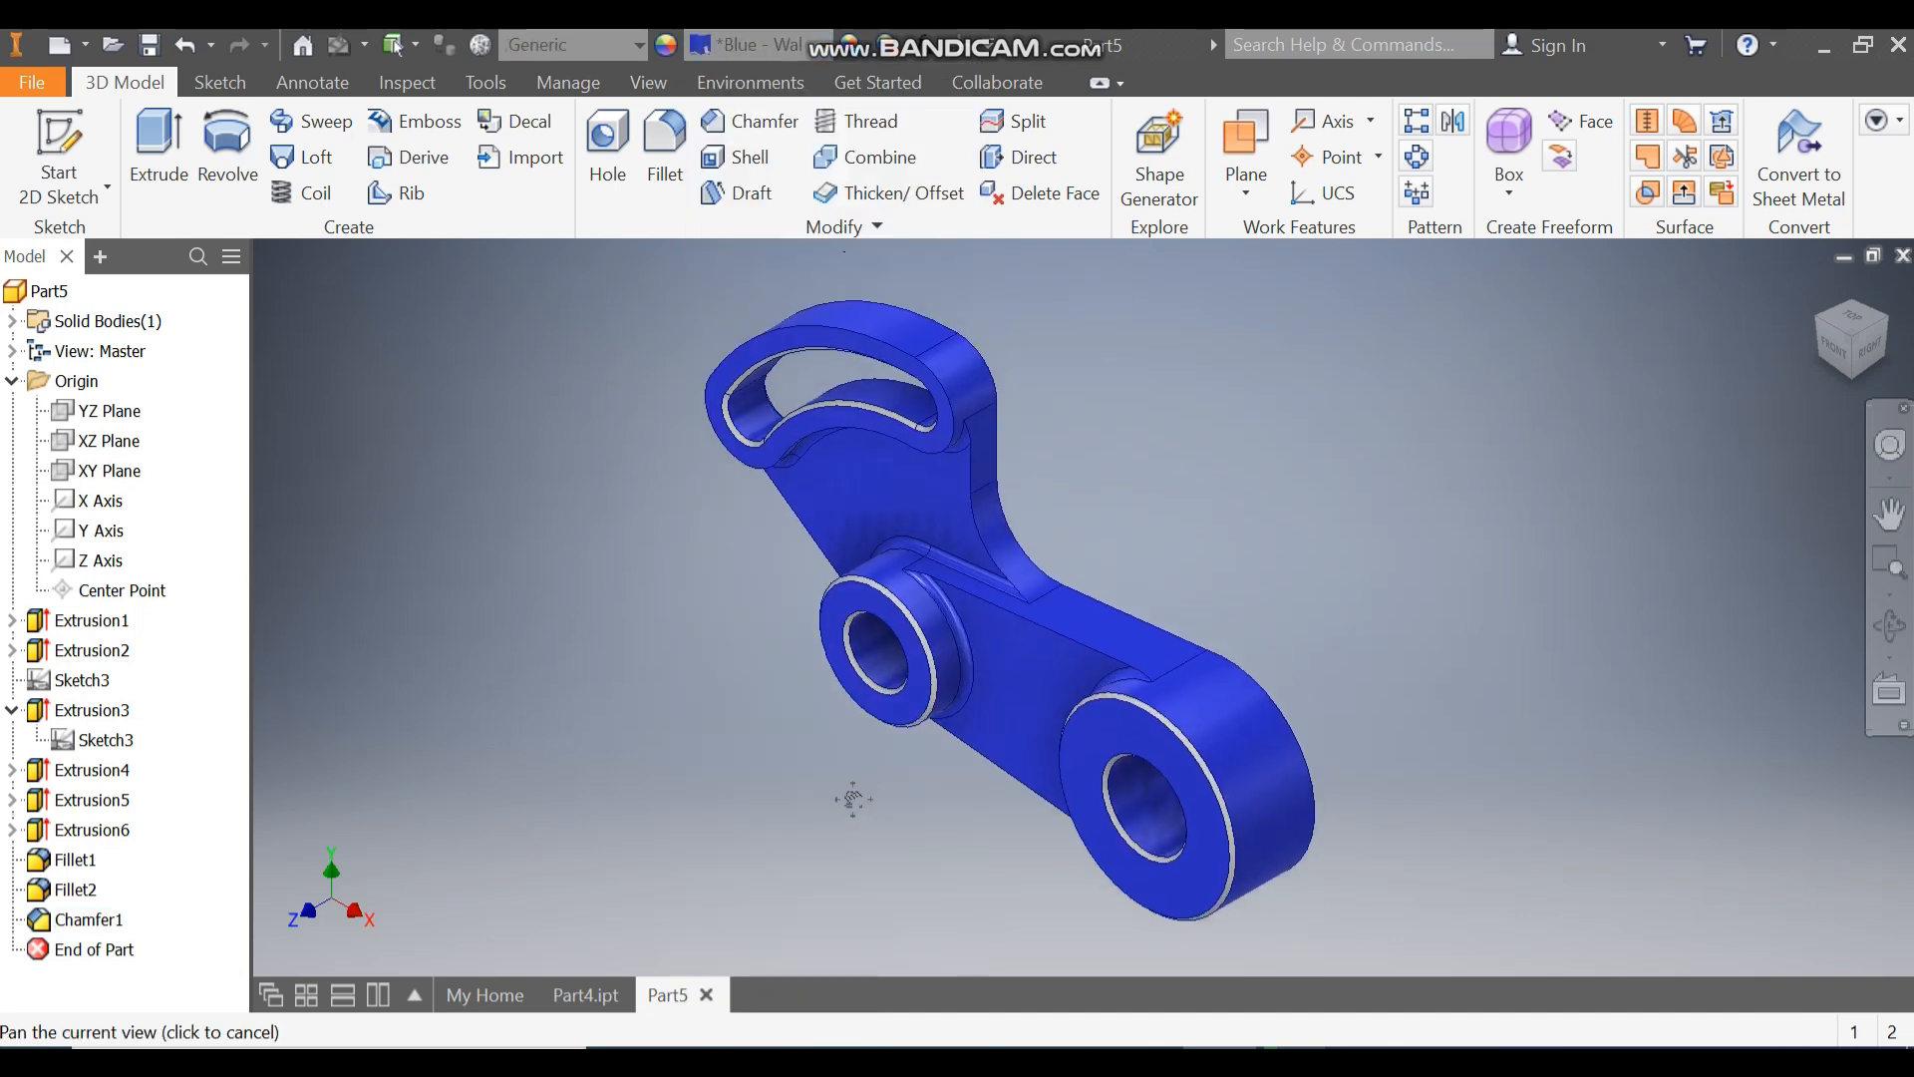